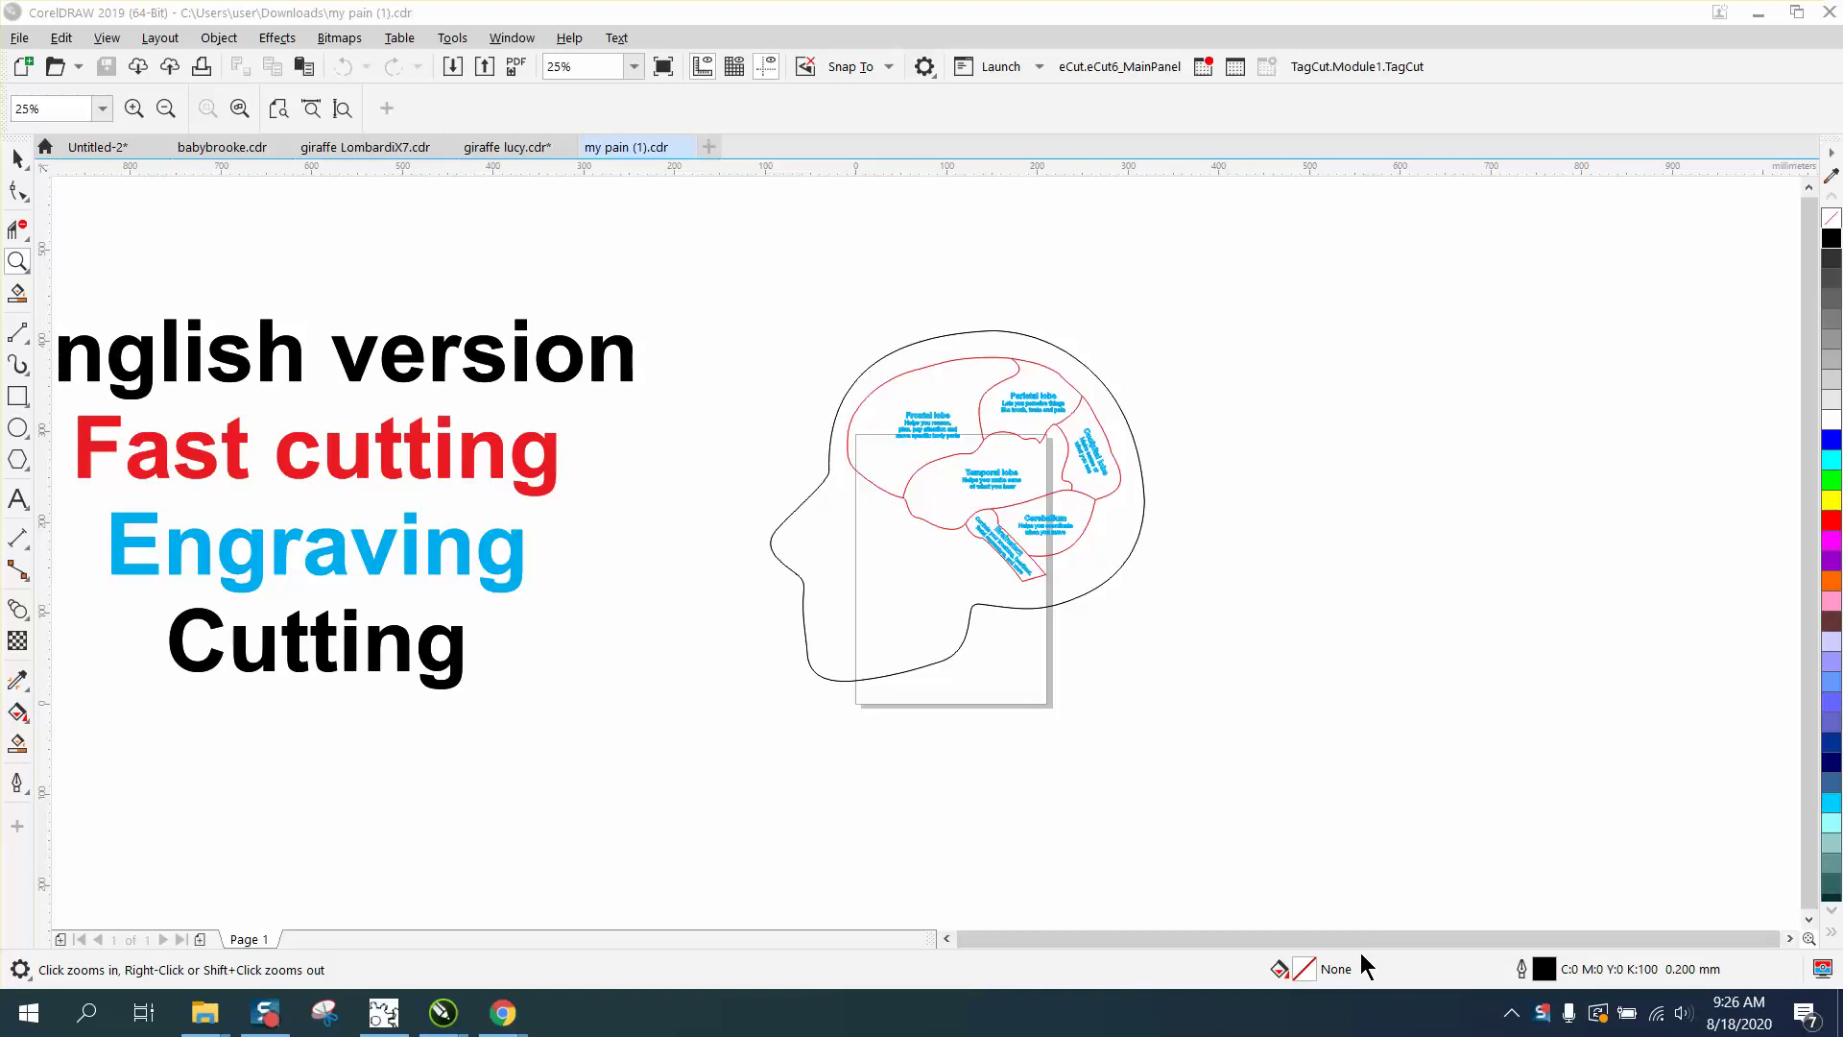
Zoom in on the head graphic and Frontal lobe label, then back out to the whole head
right_click(1008, 821)
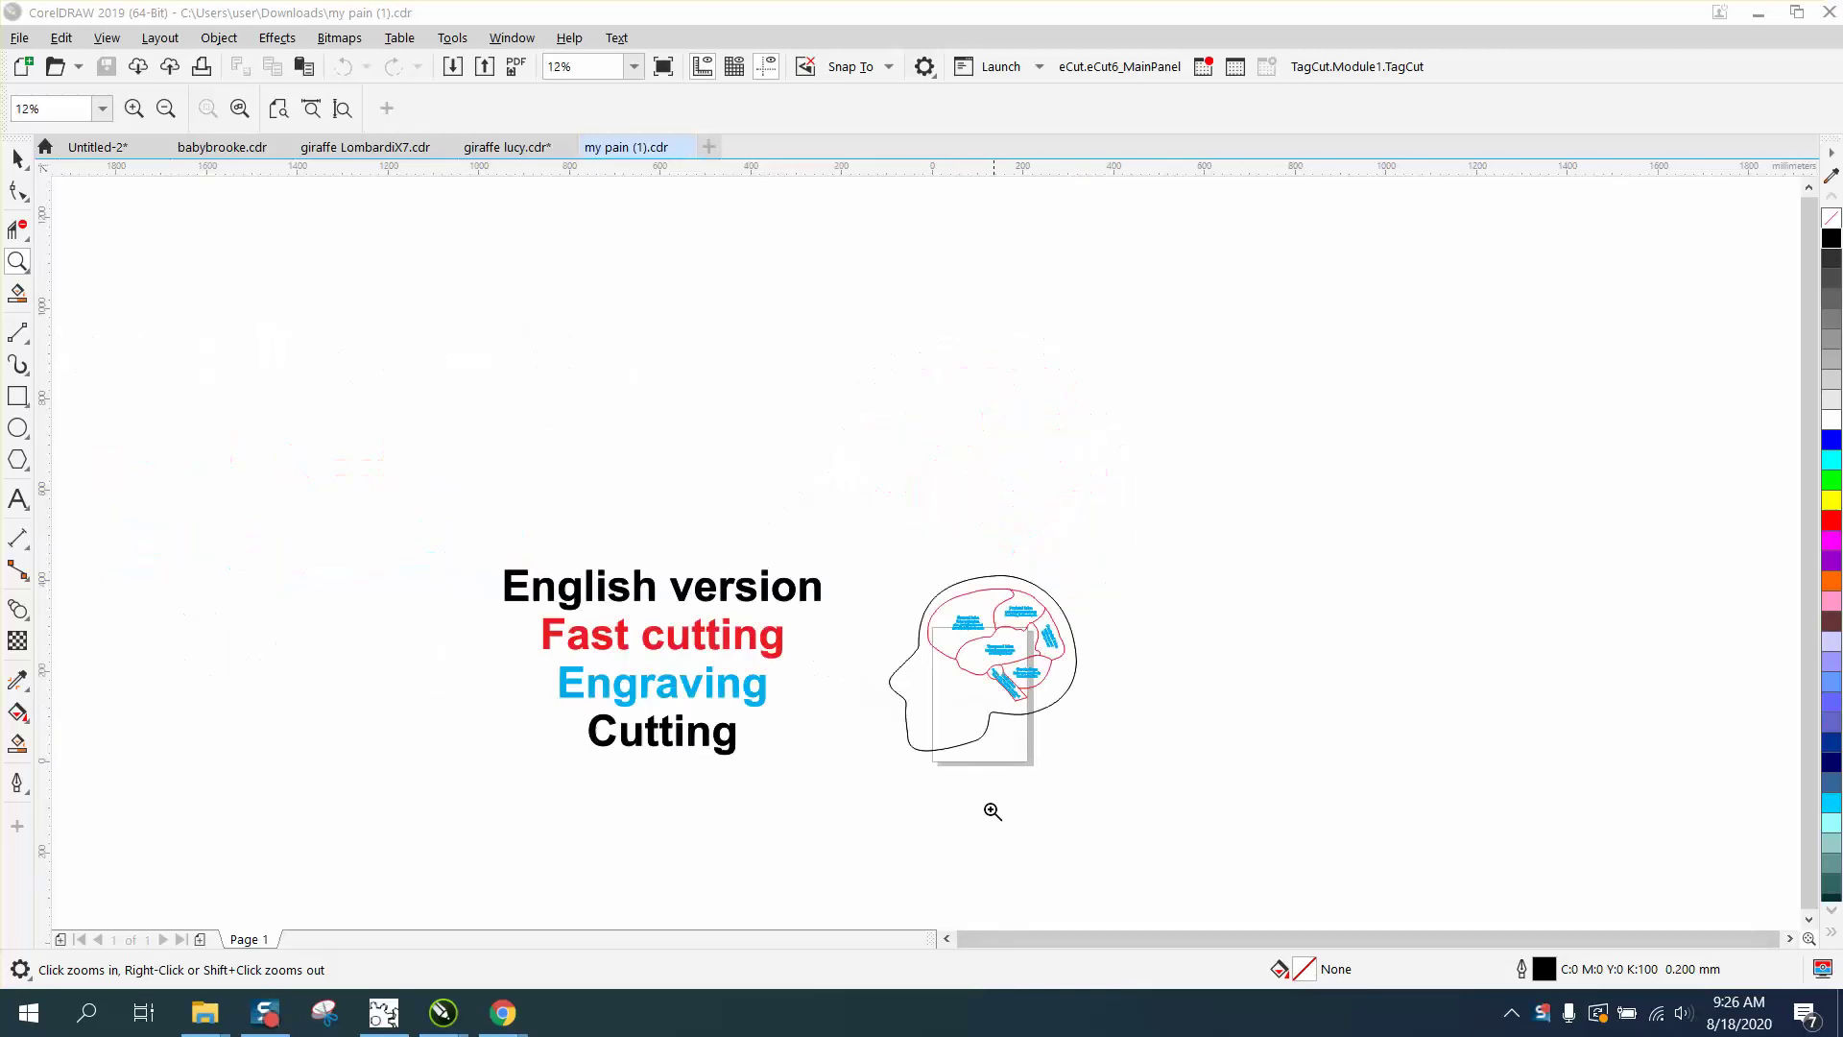
drag(384, 491, 1248, 869)
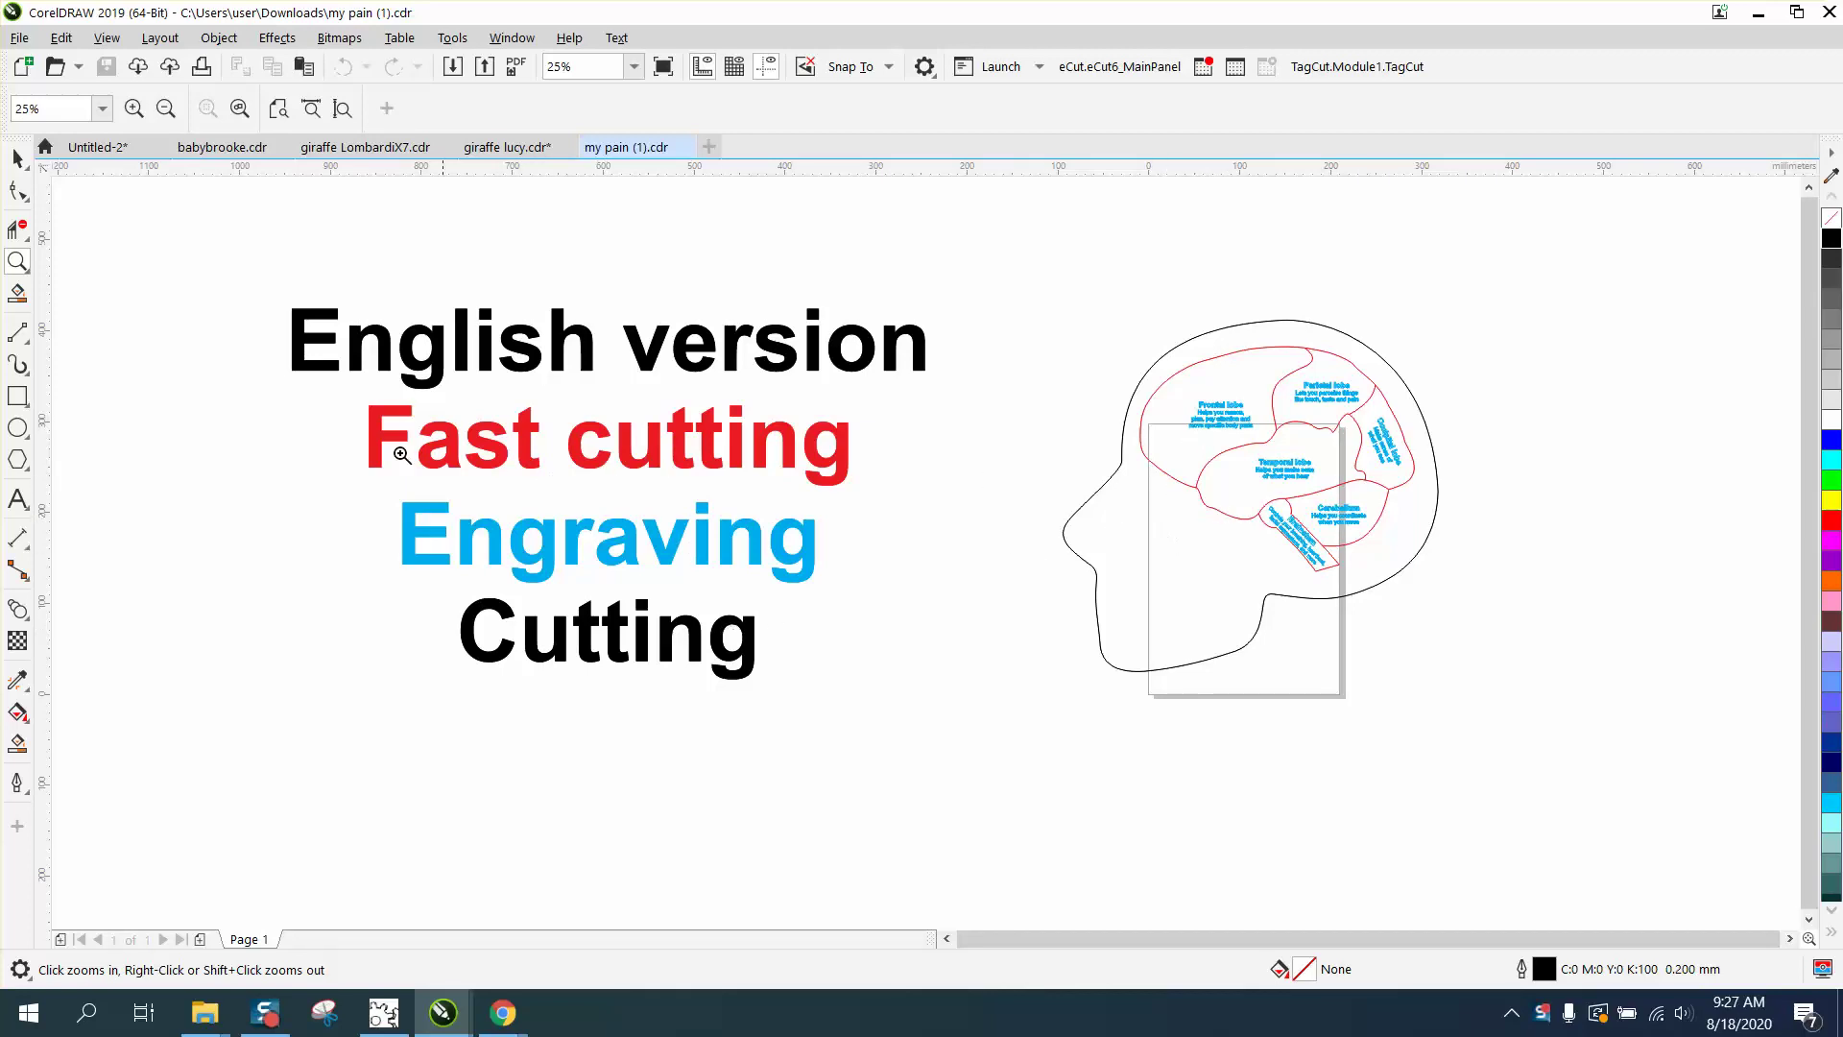
drag(1112, 343, 1532, 673)
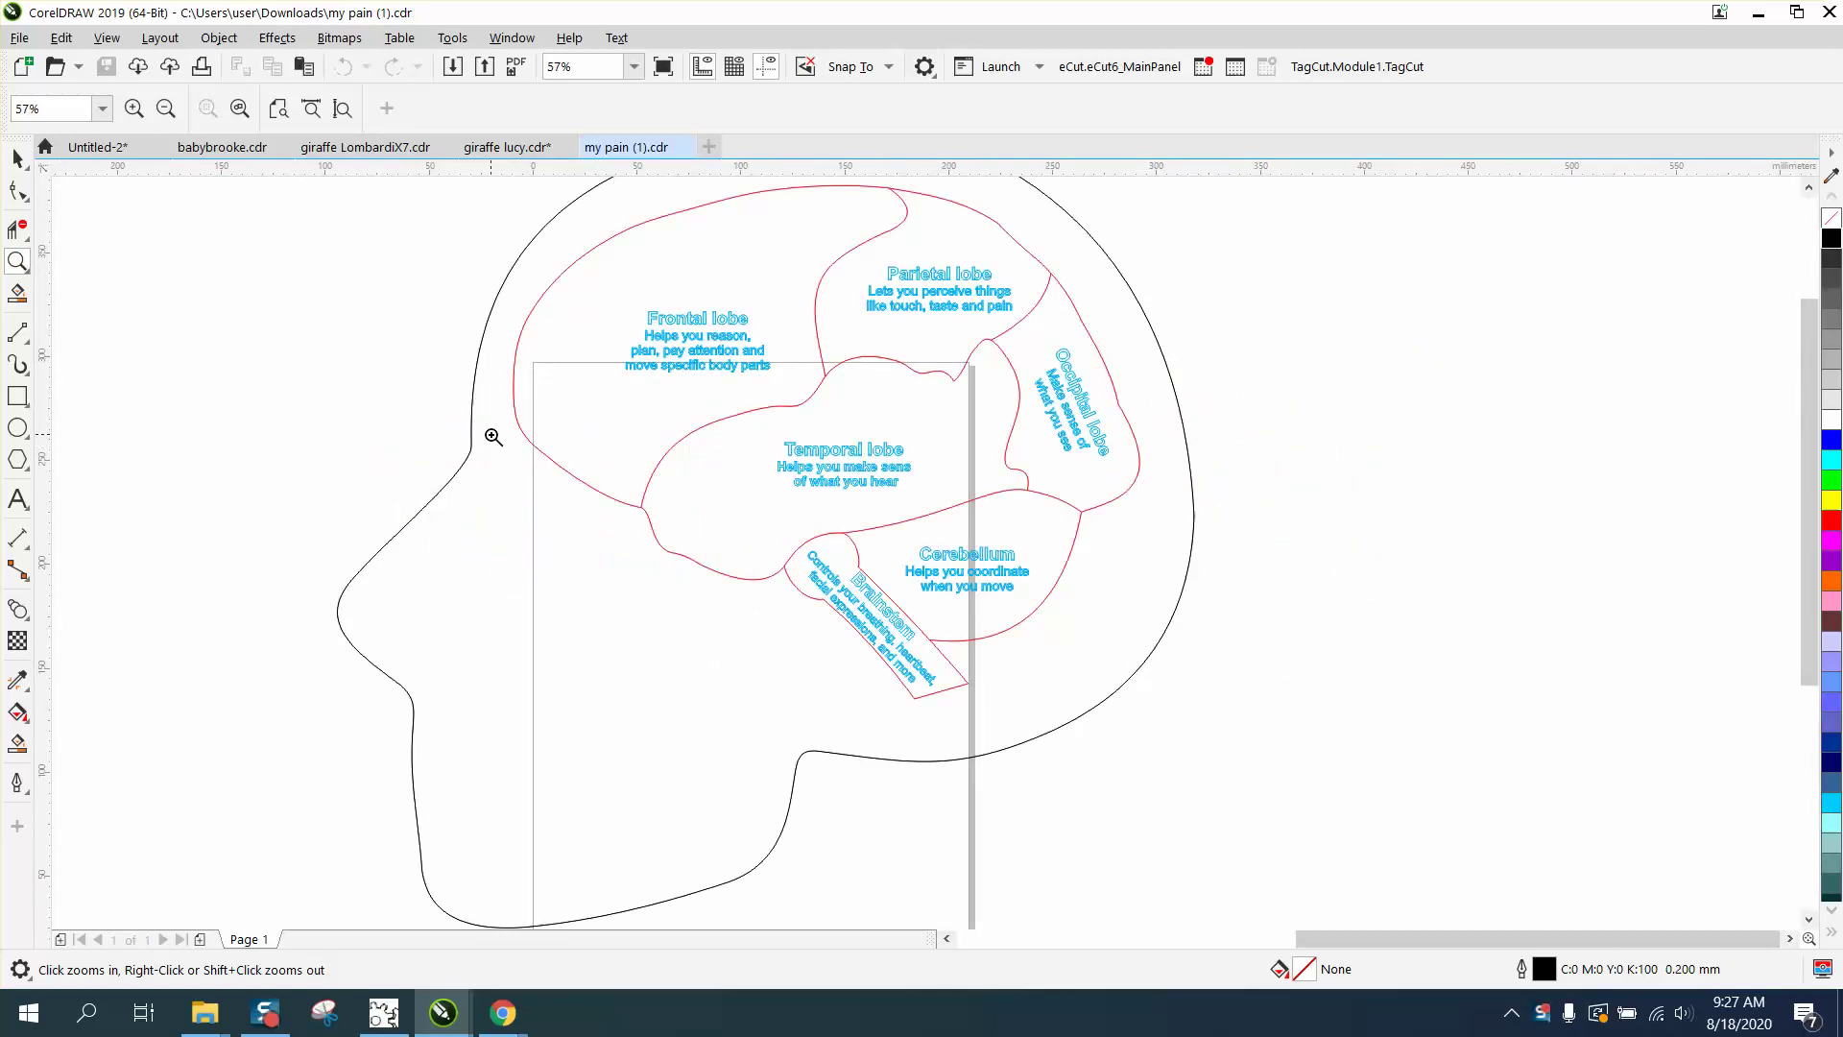
click(18, 161)
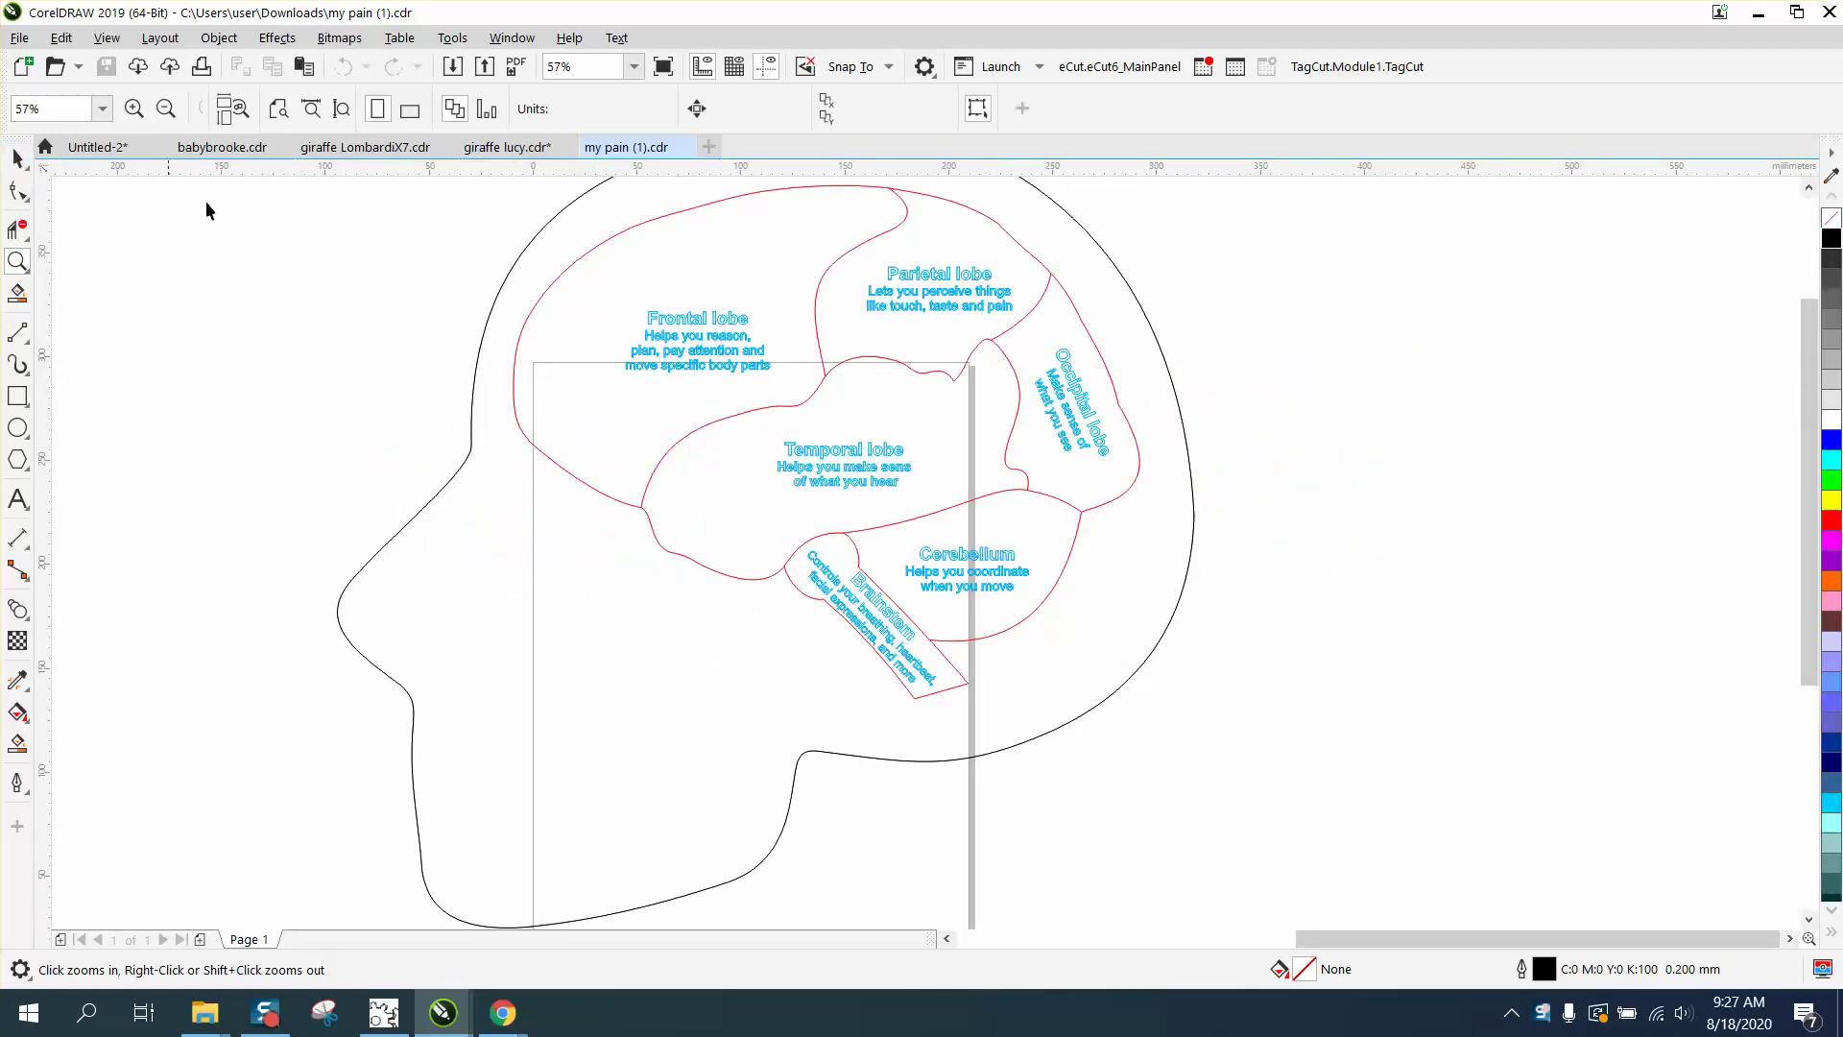
click(17, 261)
drag(618, 294, 817, 394)
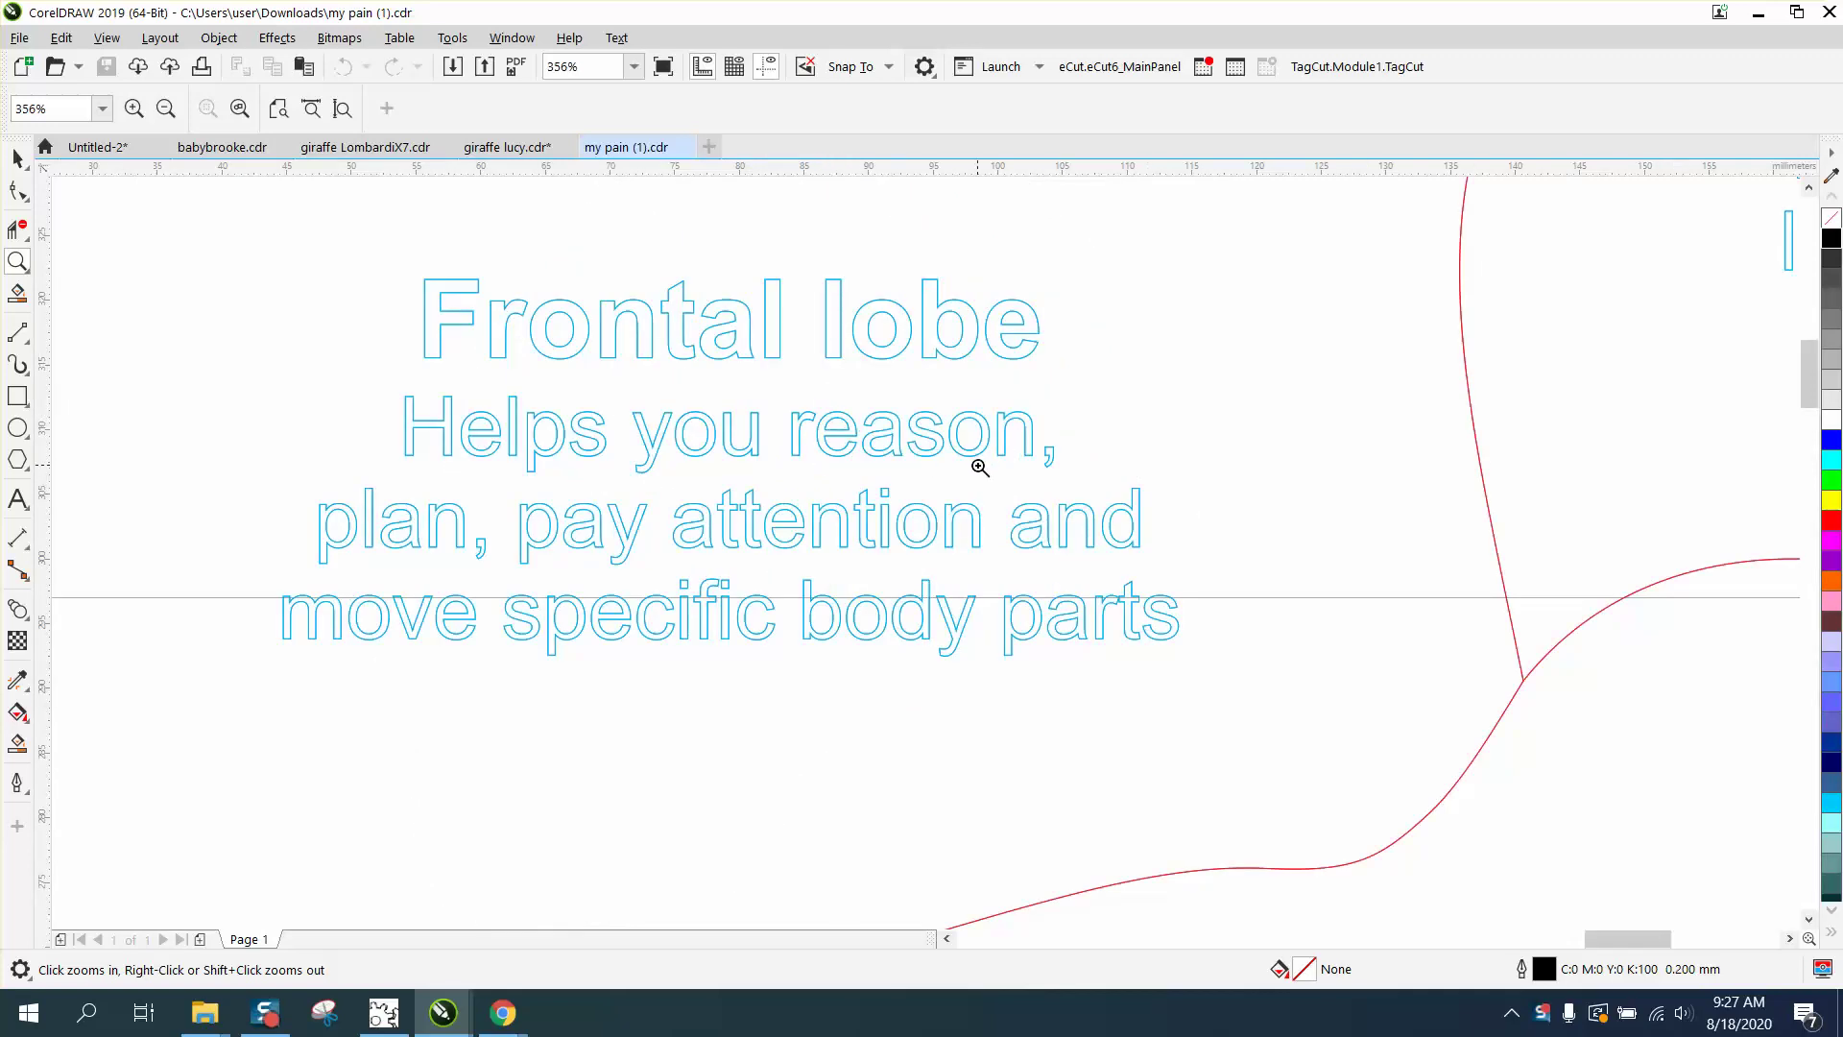
right_click(844, 369)
right_click(845, 369)
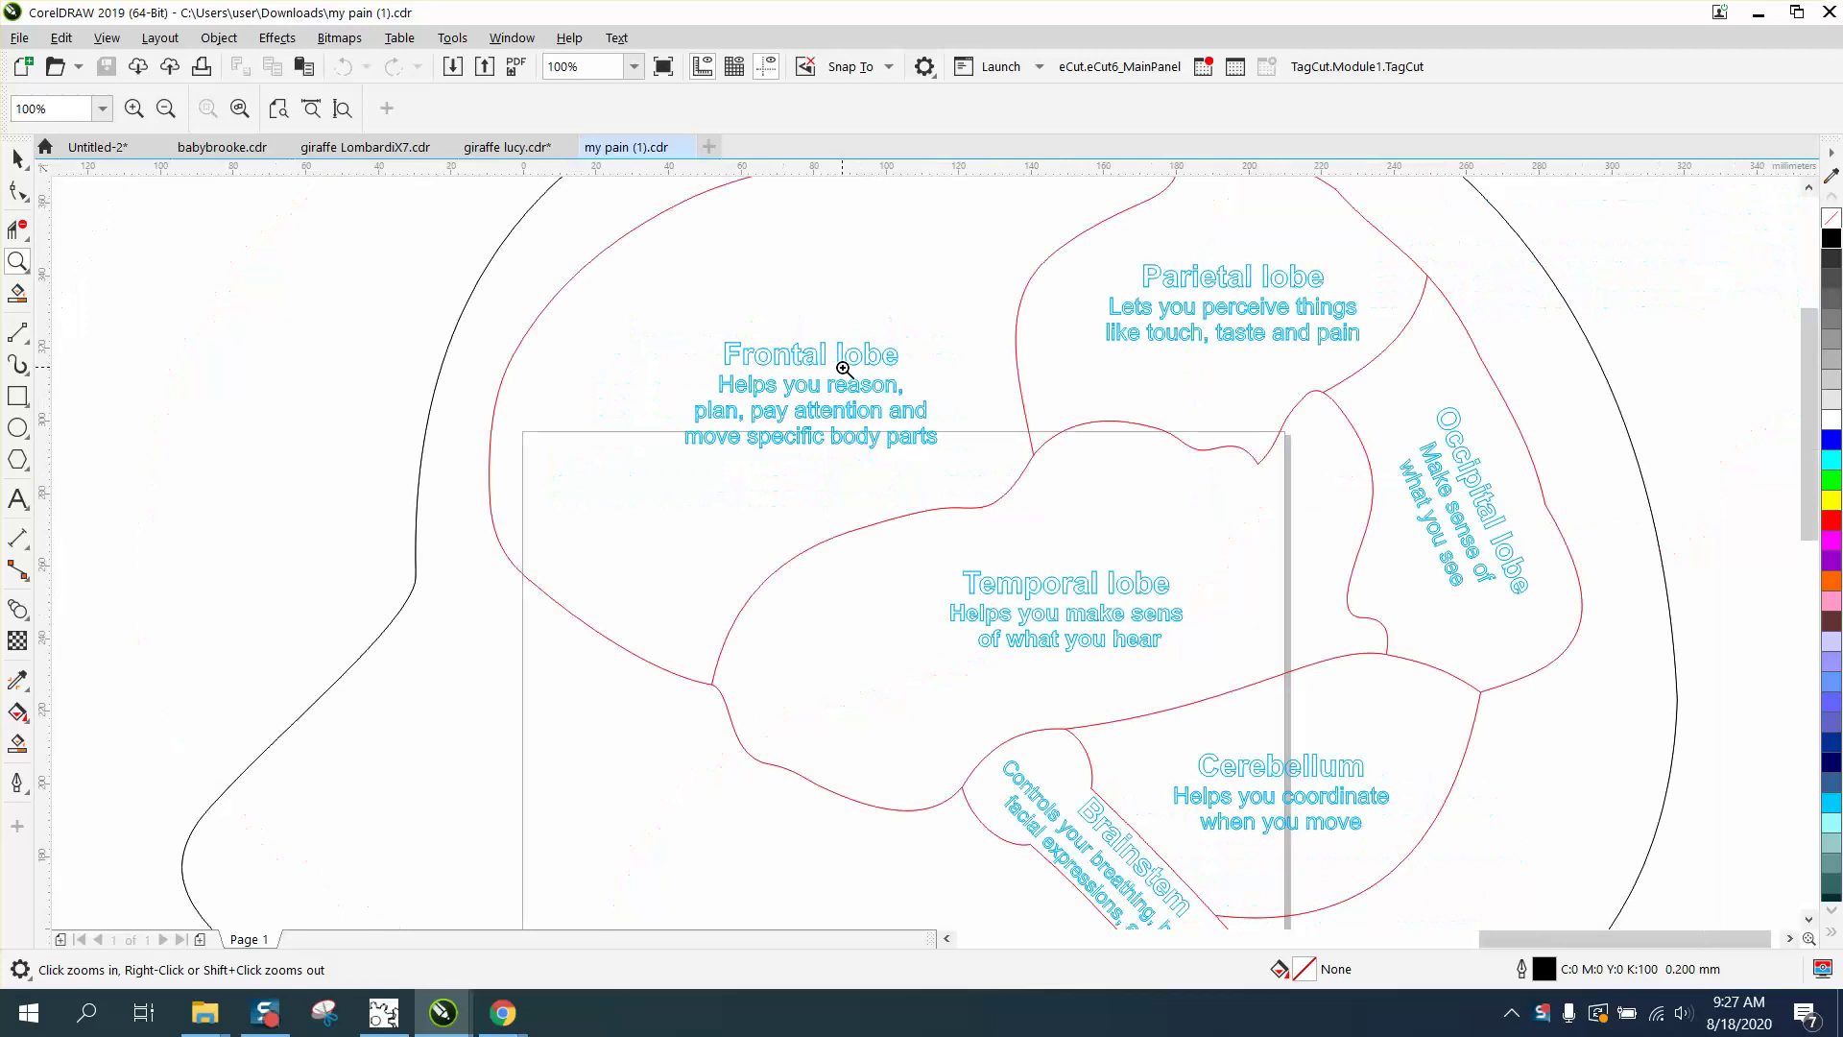
right_click(844, 370)
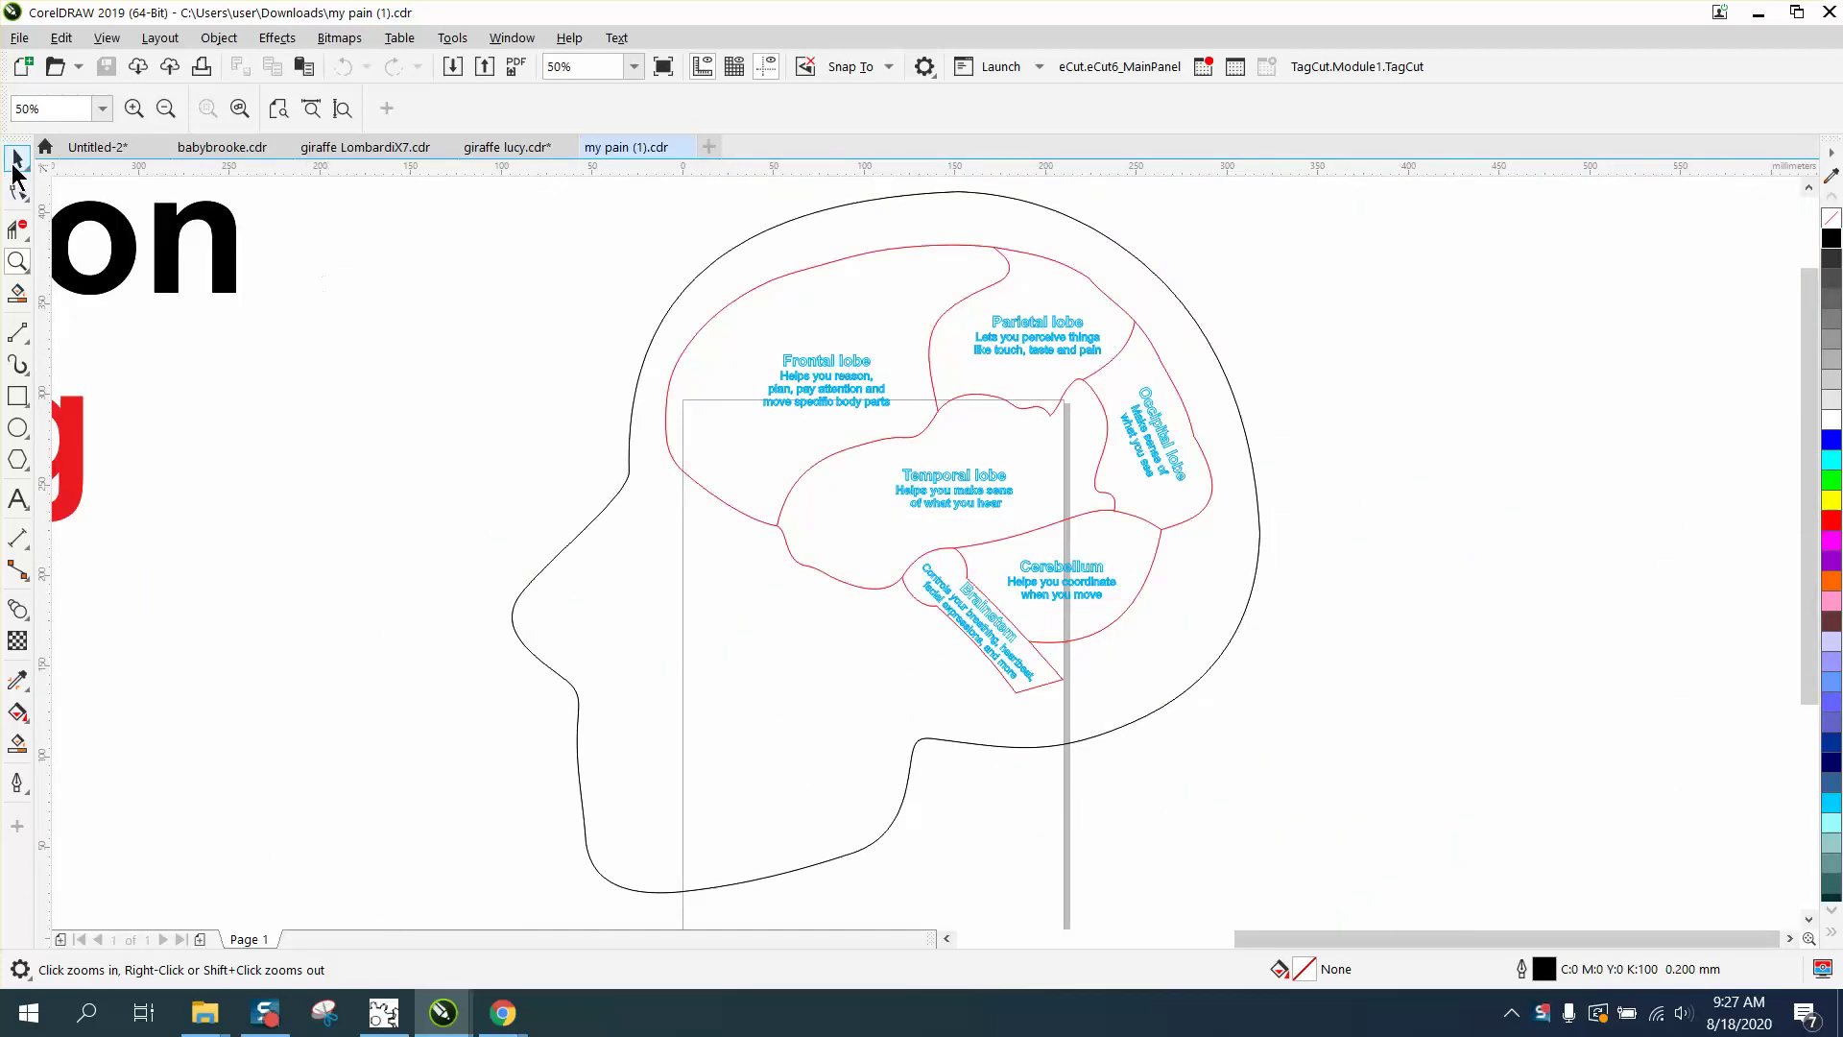
Try repositioning the head group, undoing and deleting the accidental duplicate copies
click(15, 160)
drag(701, 284, 579, 288)
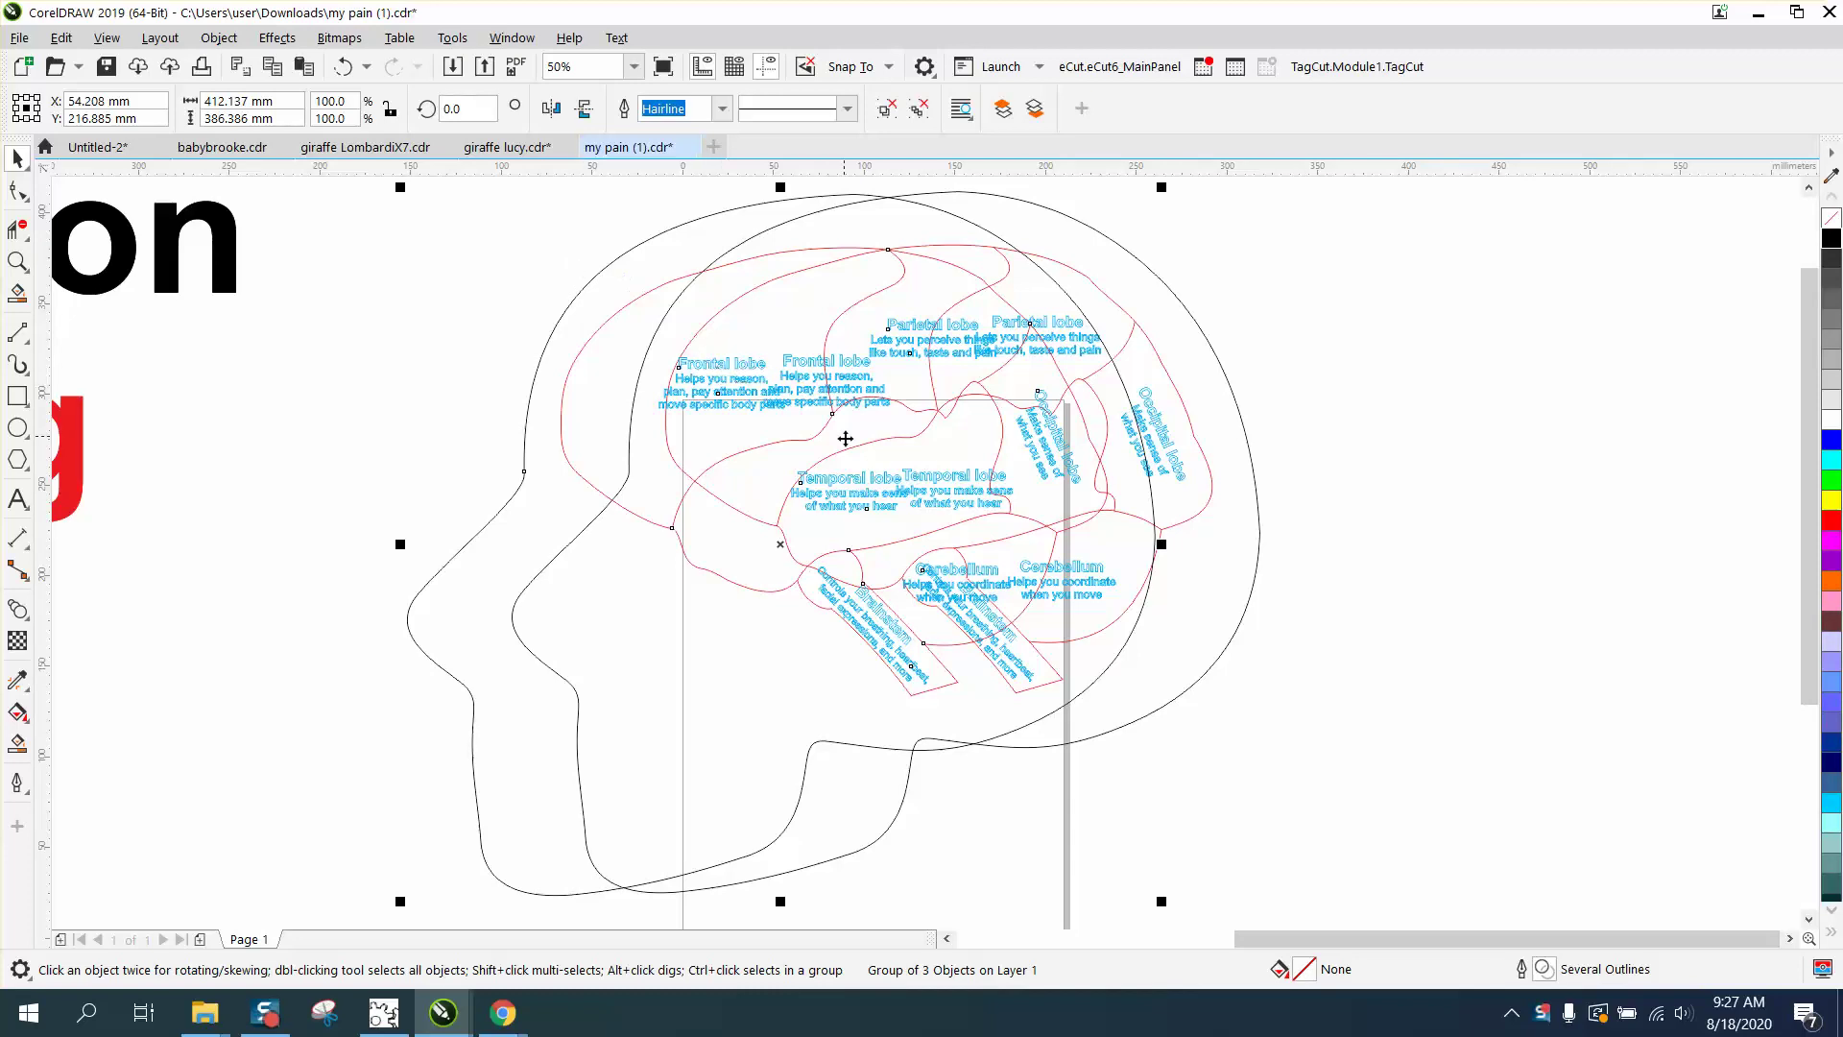
click(342, 67)
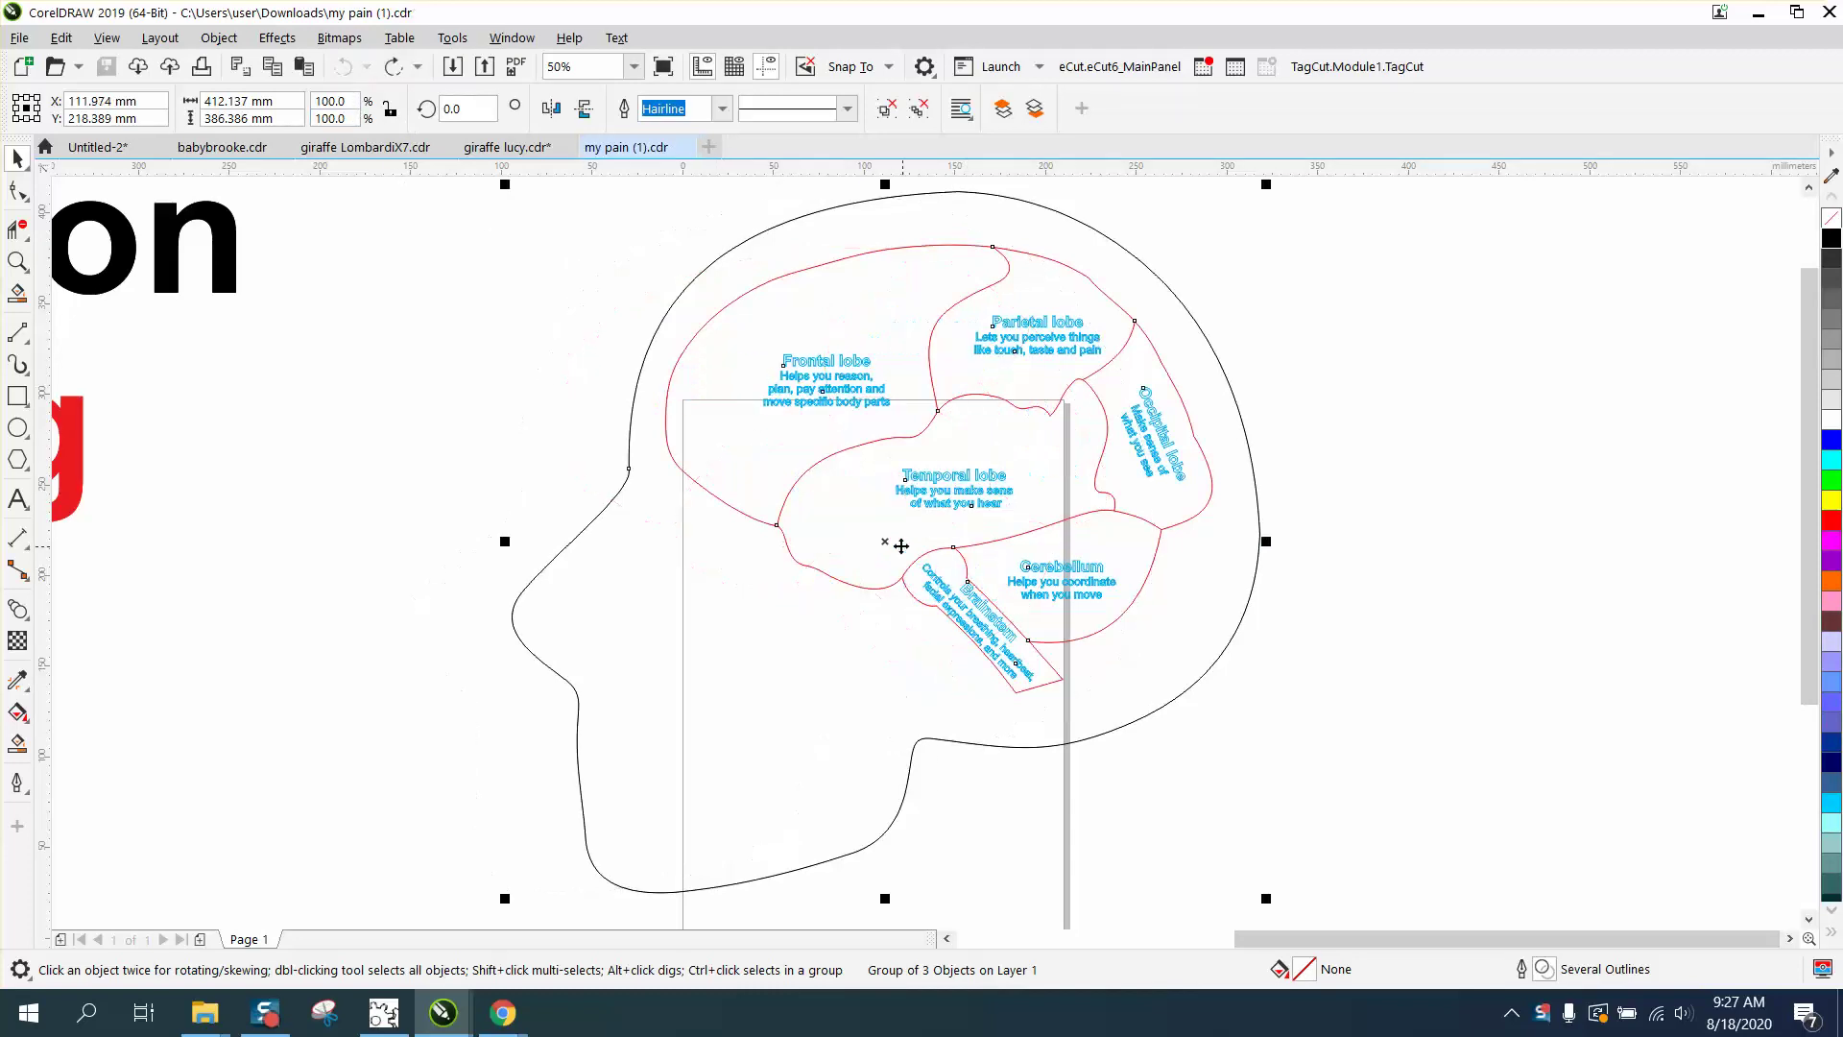
drag(895, 553, 1494, 545)
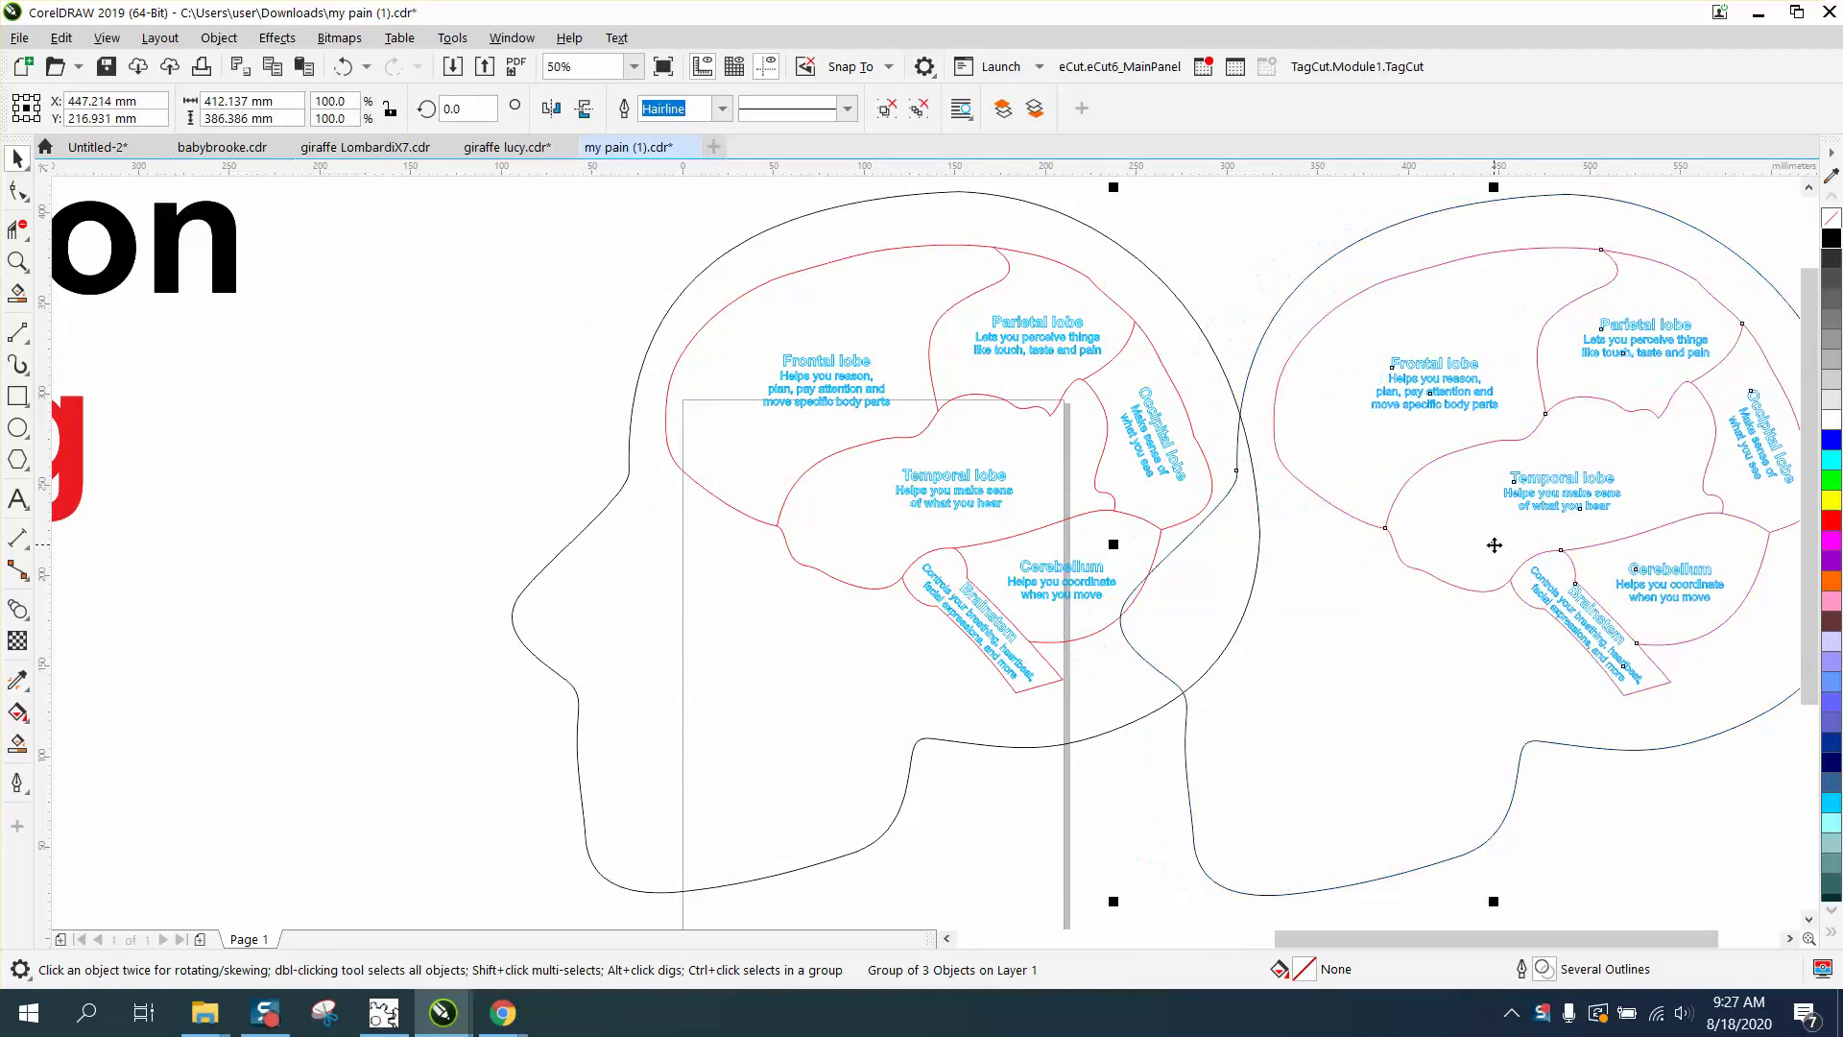
key(Delete)
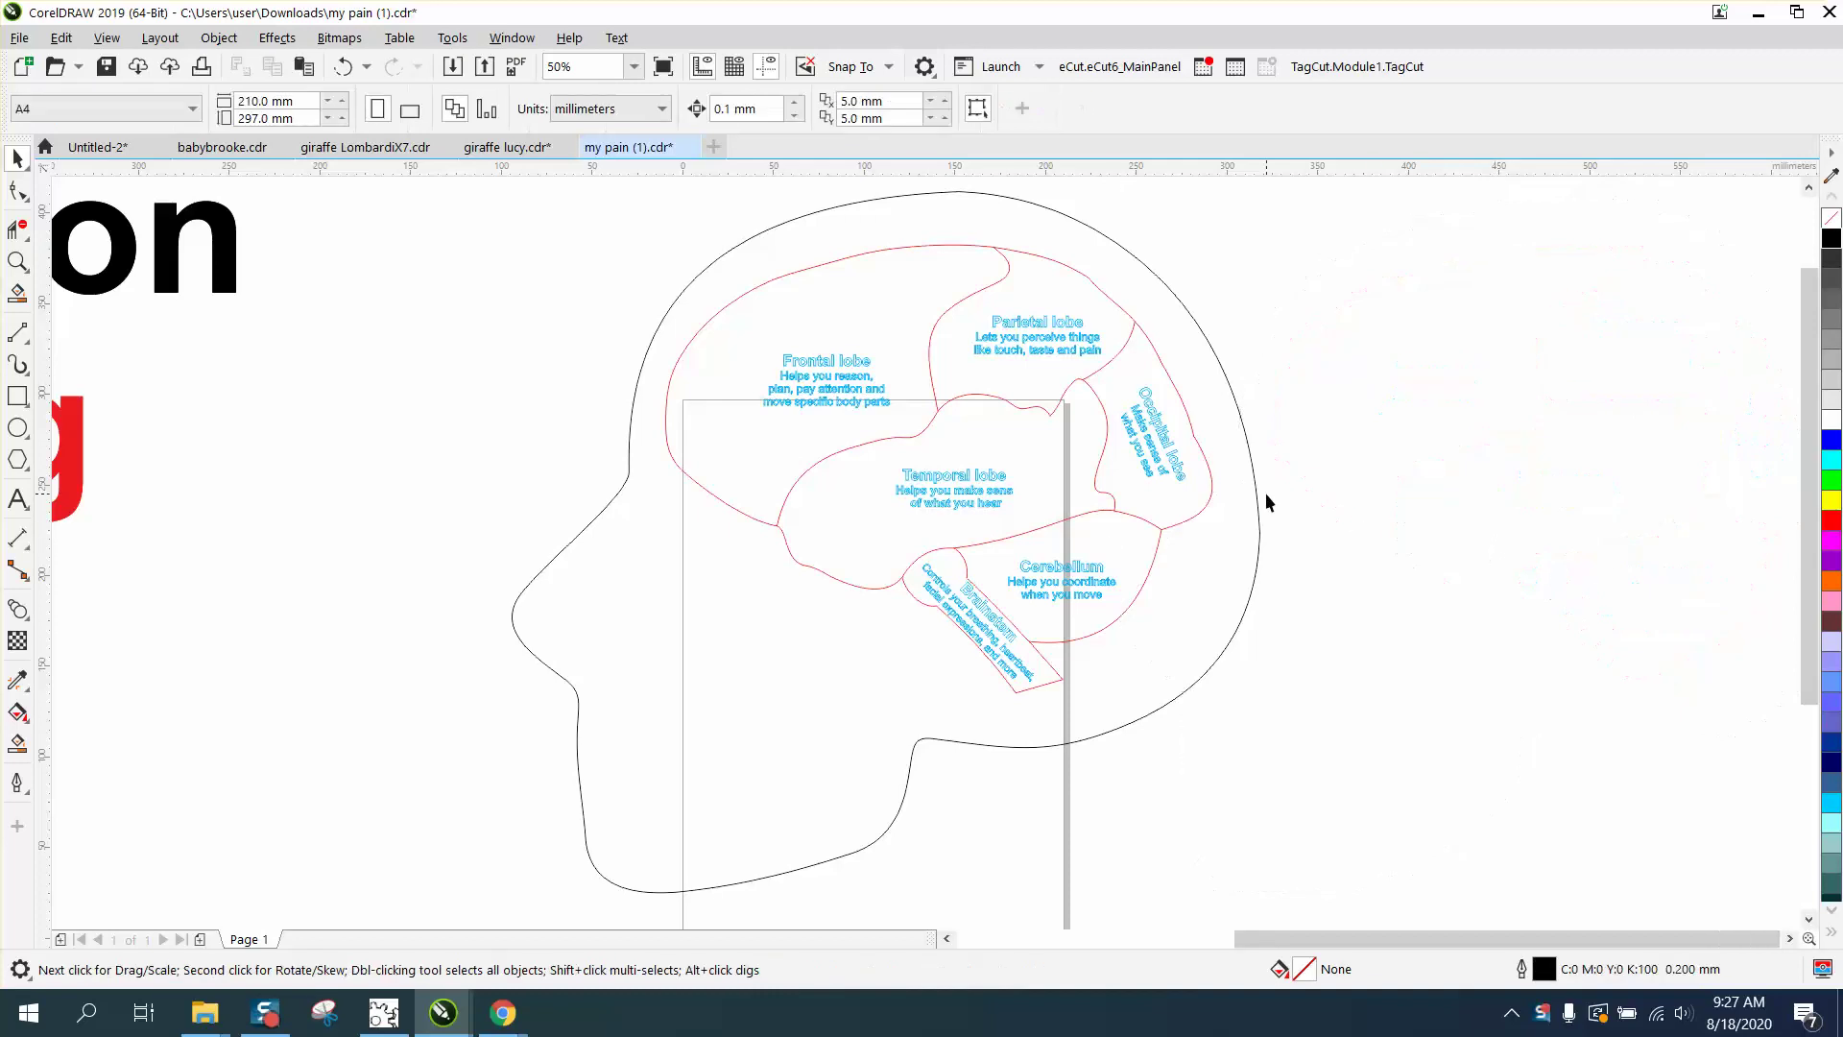
mouse_move(1258, 500)
mouse_down()
mouse_move(1514, 493)
mouse_move(1483, 516)
mouse_move(1239, 509)
mouse_up()
click(1132, 739)
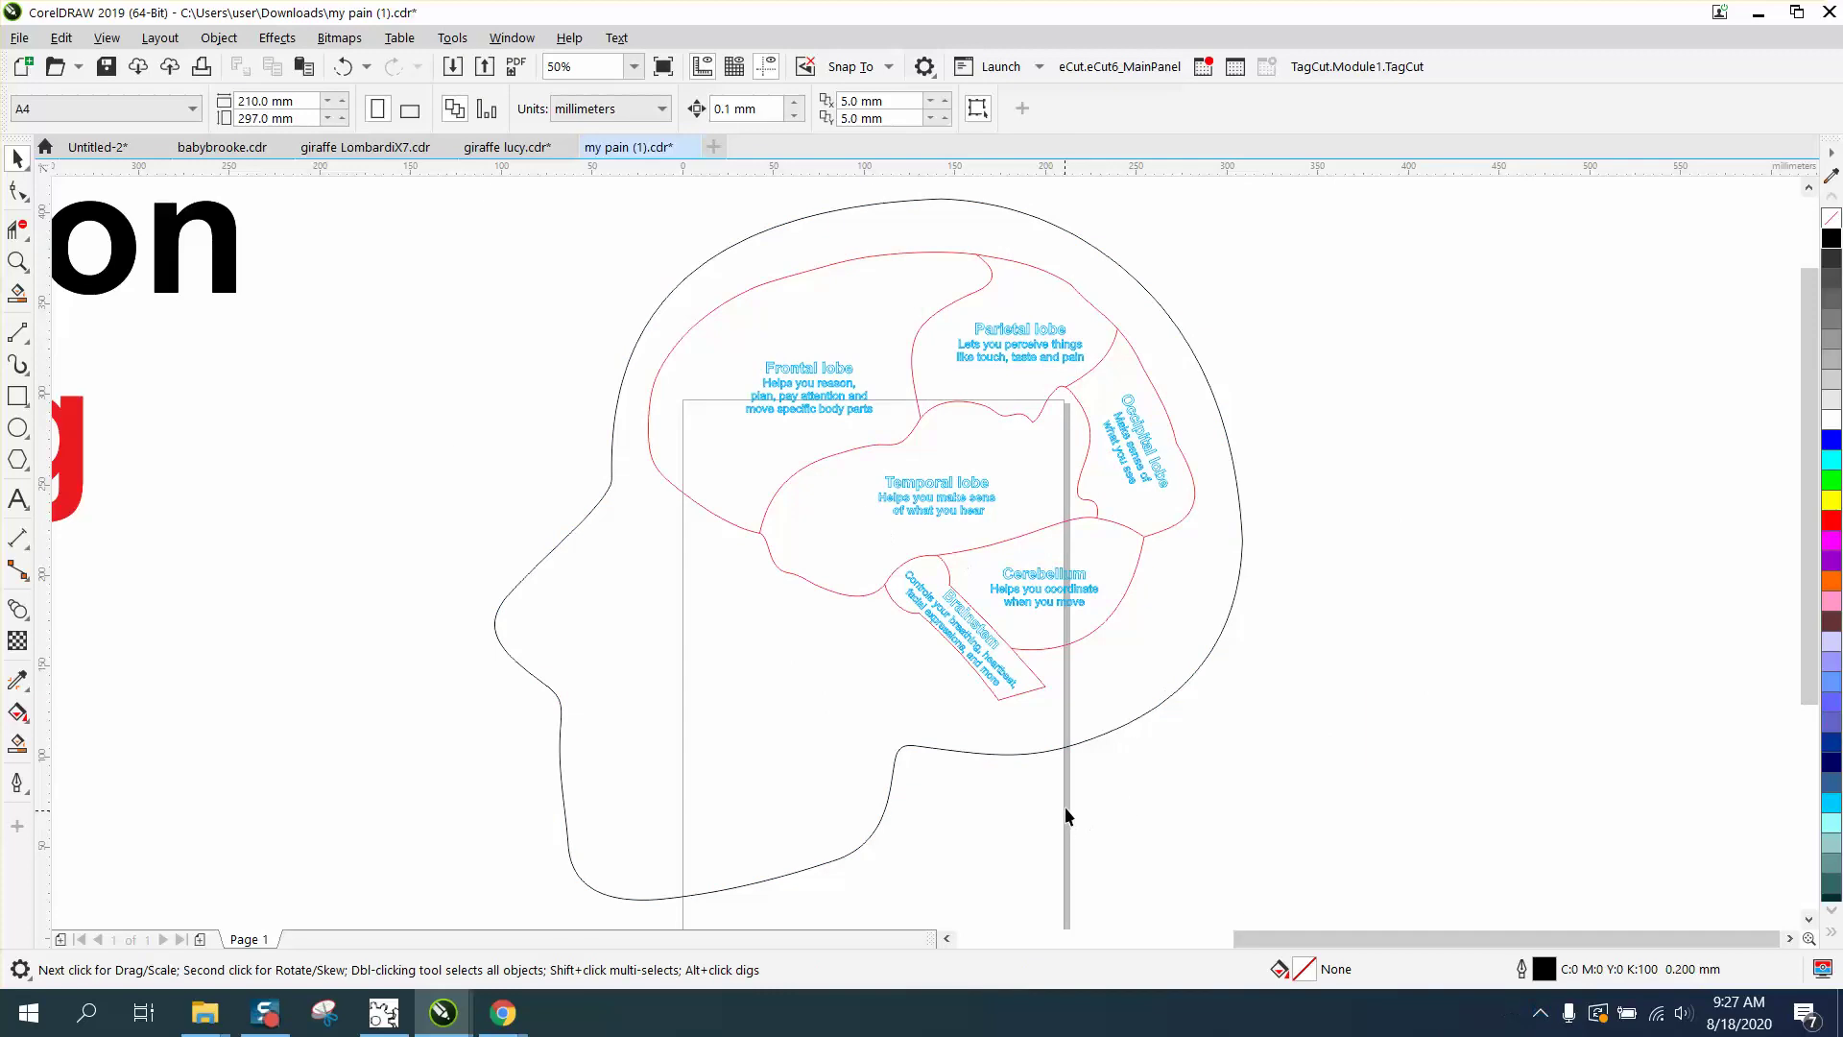
click(1084, 743)
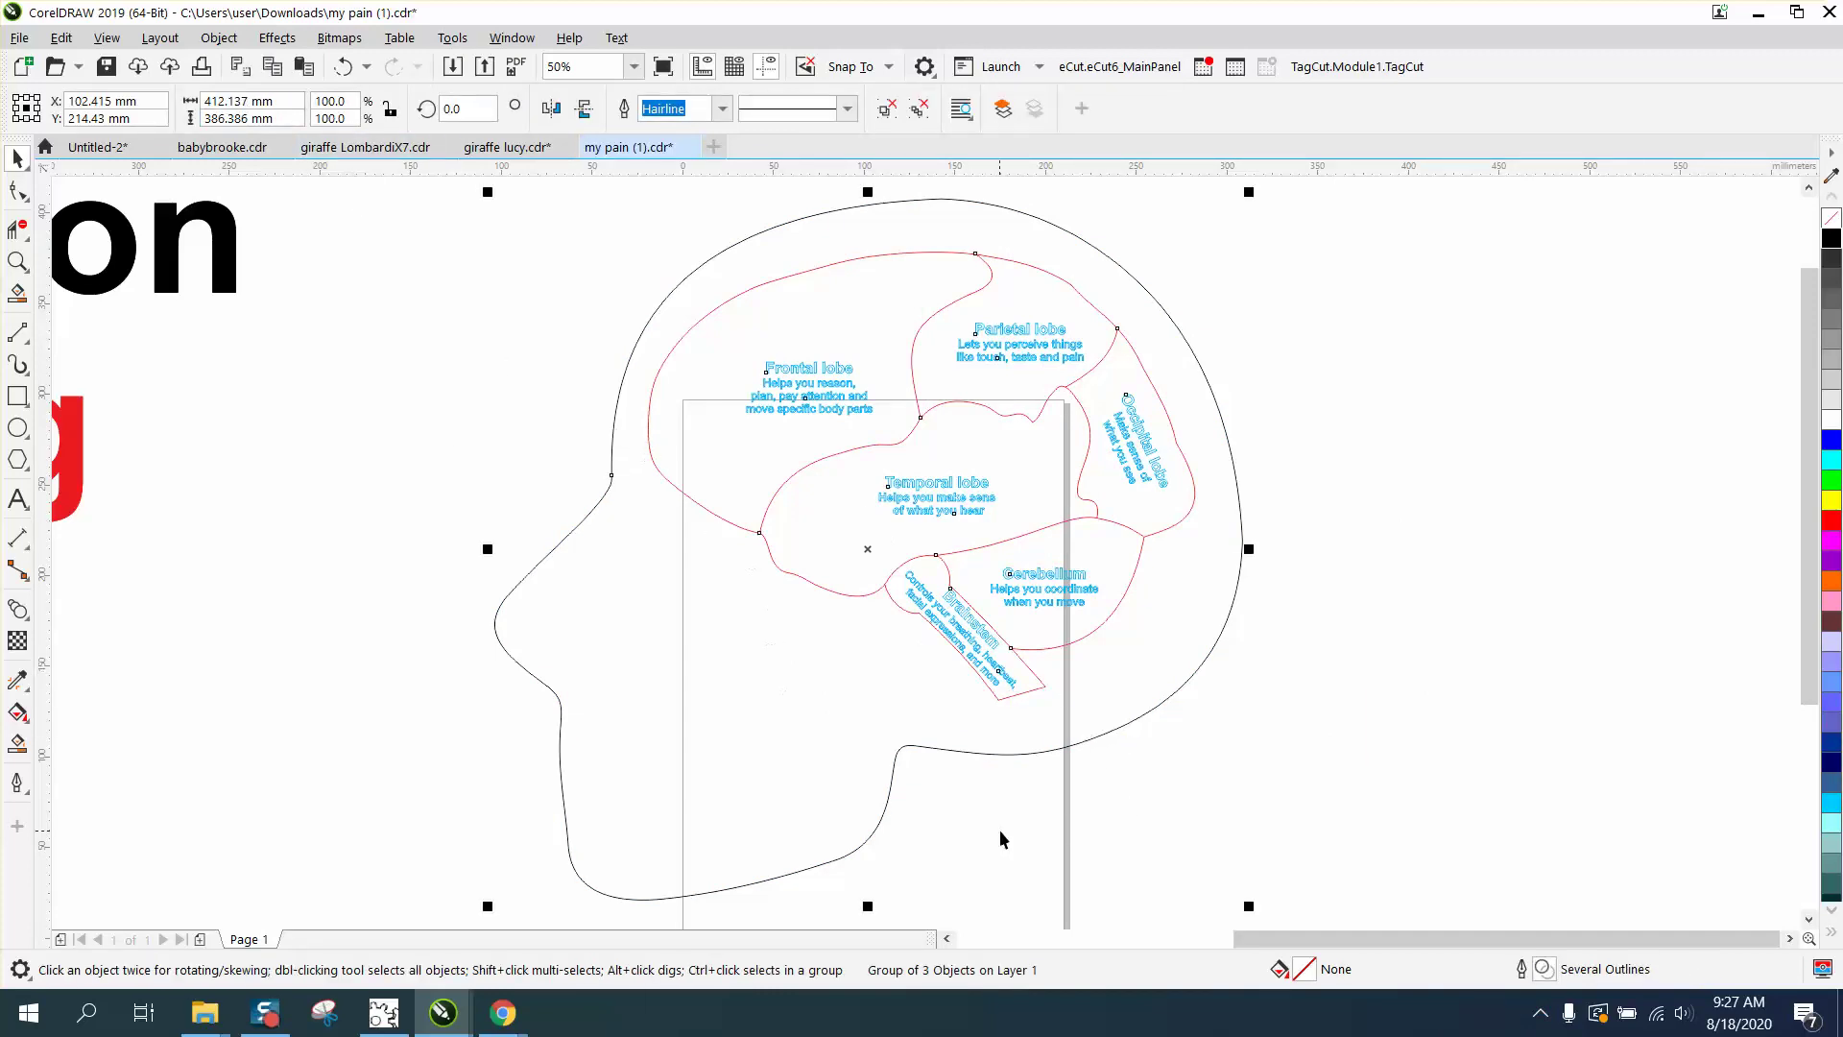
click(1043, 825)
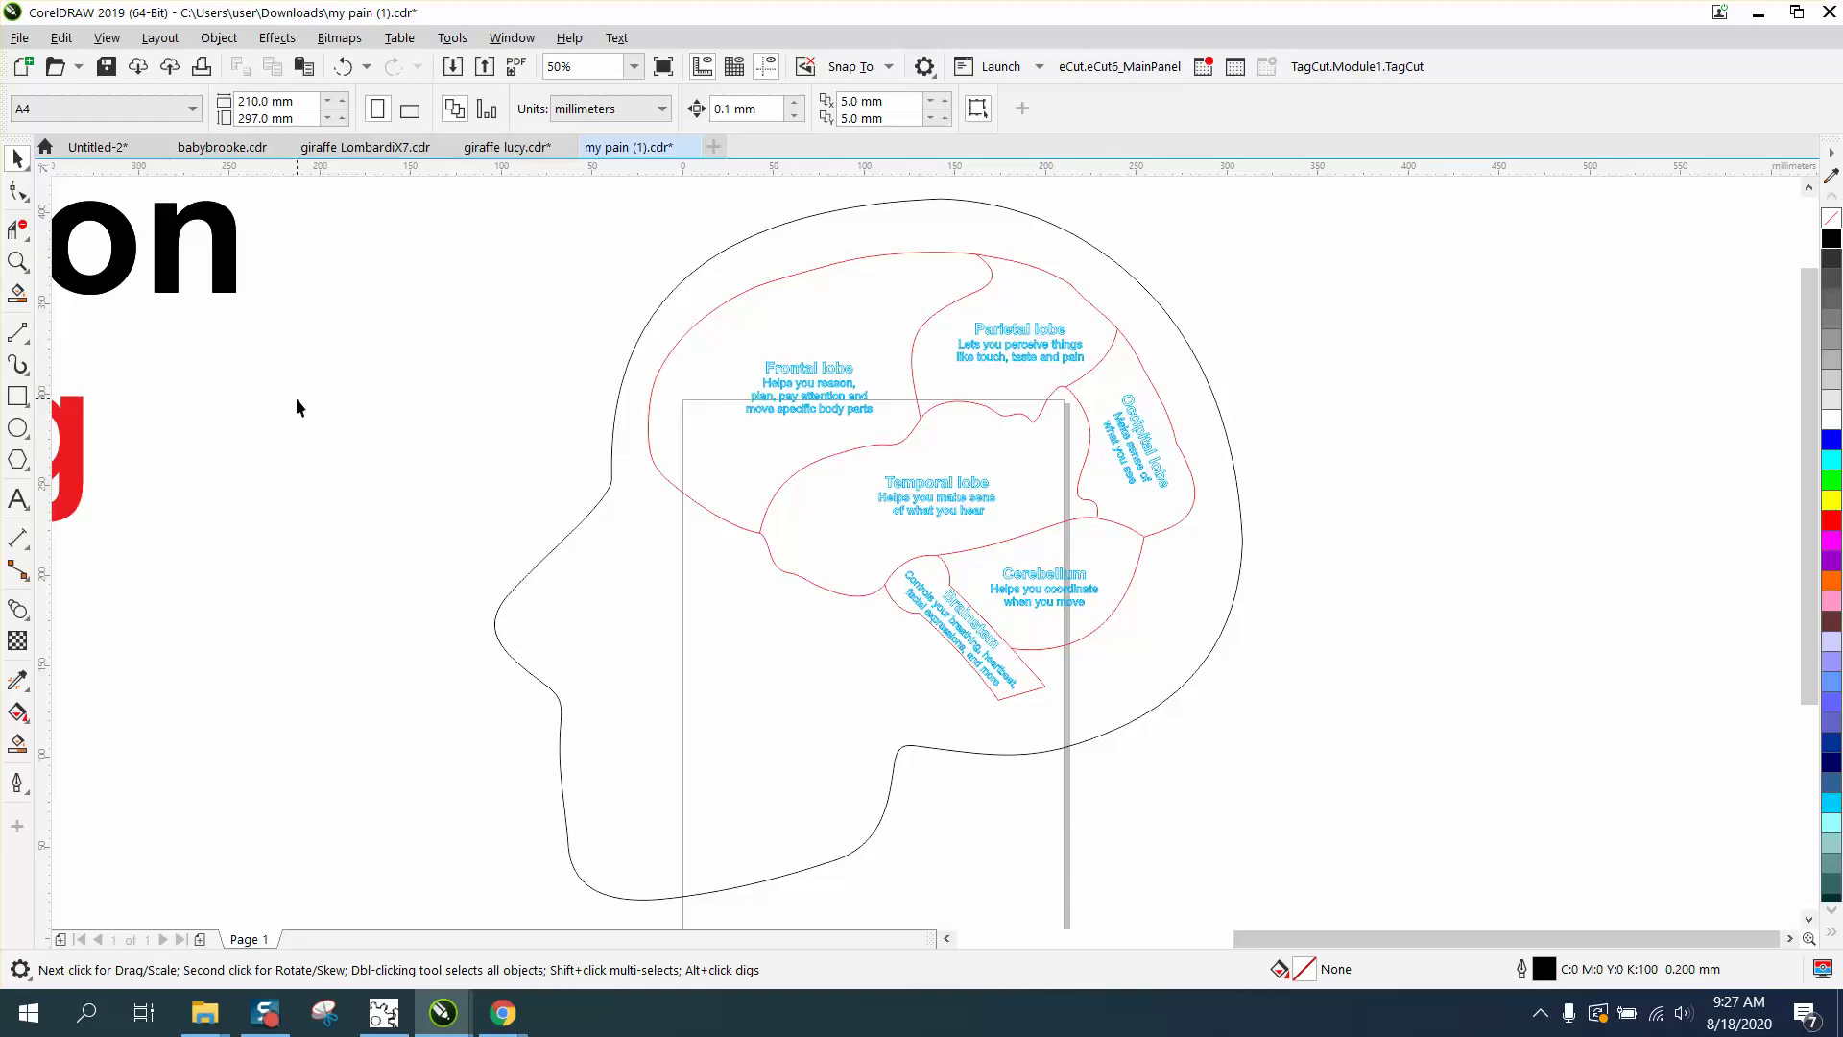
Move the head diagram off the page to the right, zoom in, and reselect it
click(18, 257)
right_click(585, 327)
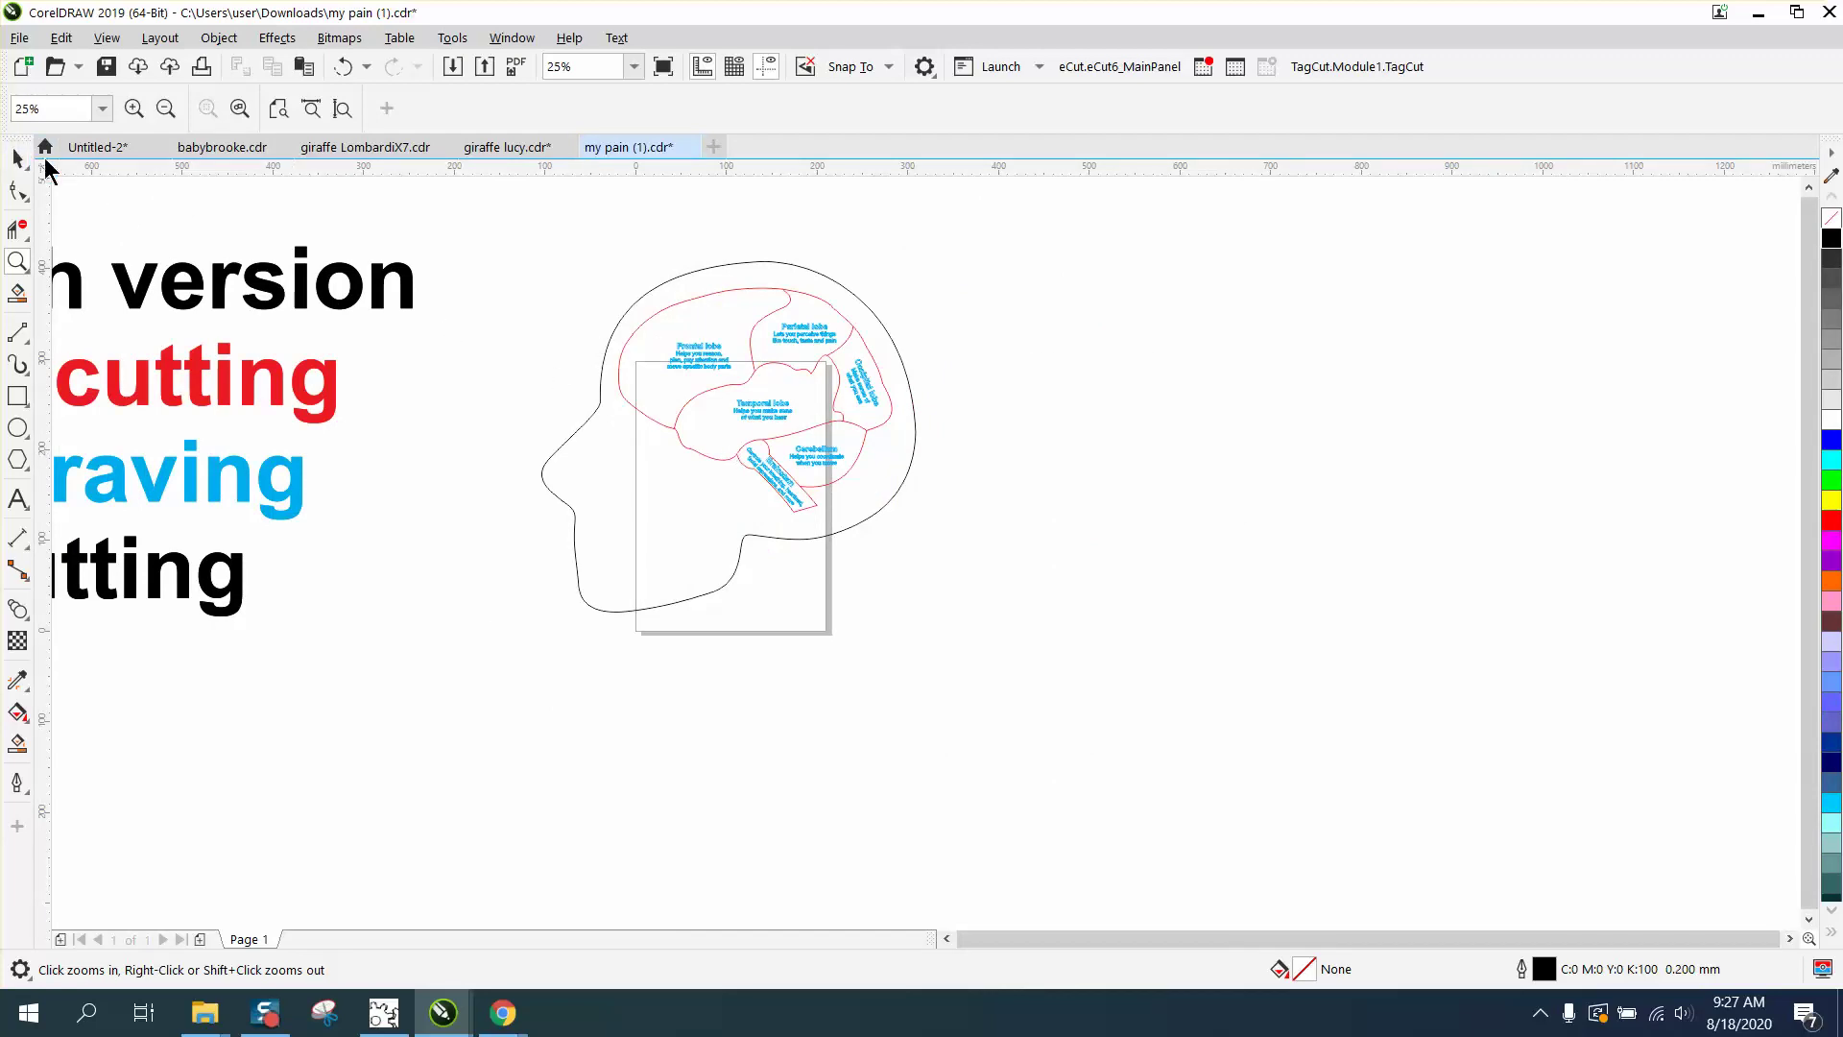
click(17, 156)
mouse_move(751, 468)
mouse_down()
mouse_move(1185, 474)
mouse_move(1168, 468)
mouse_up()
click(17, 260)
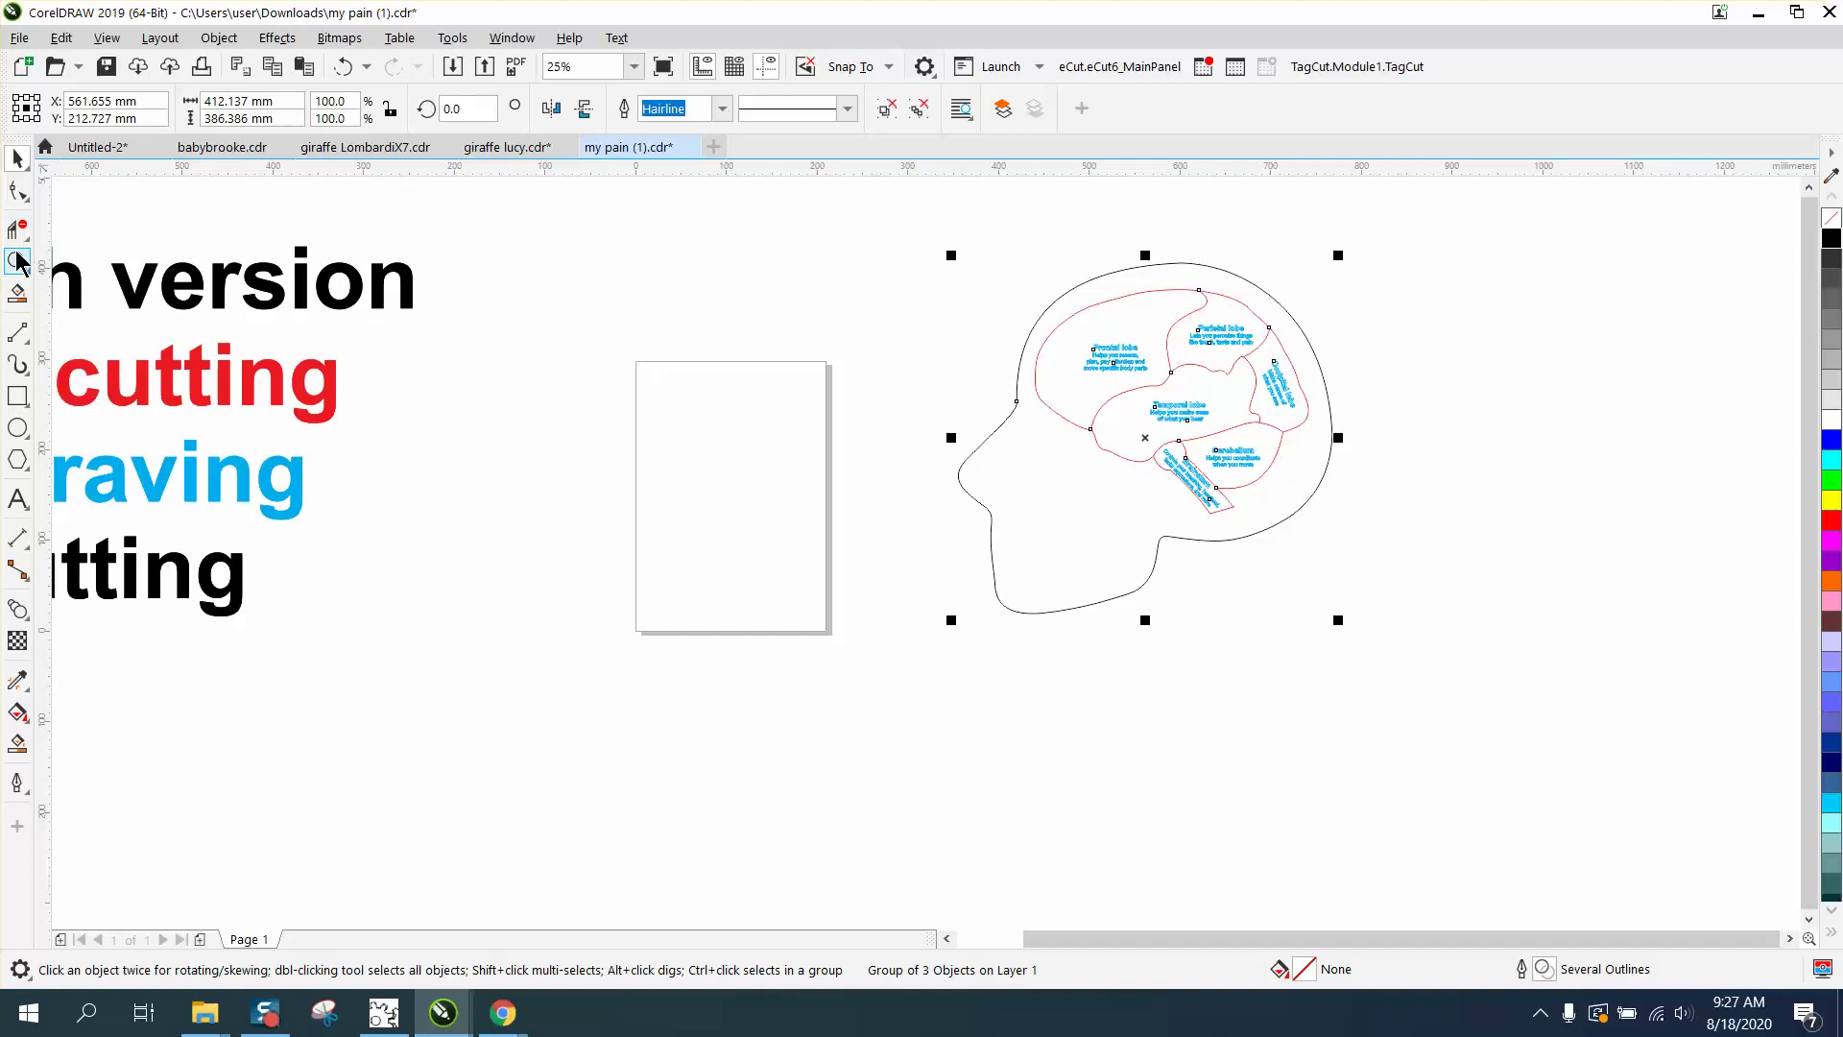
drag(973, 247, 1385, 602)
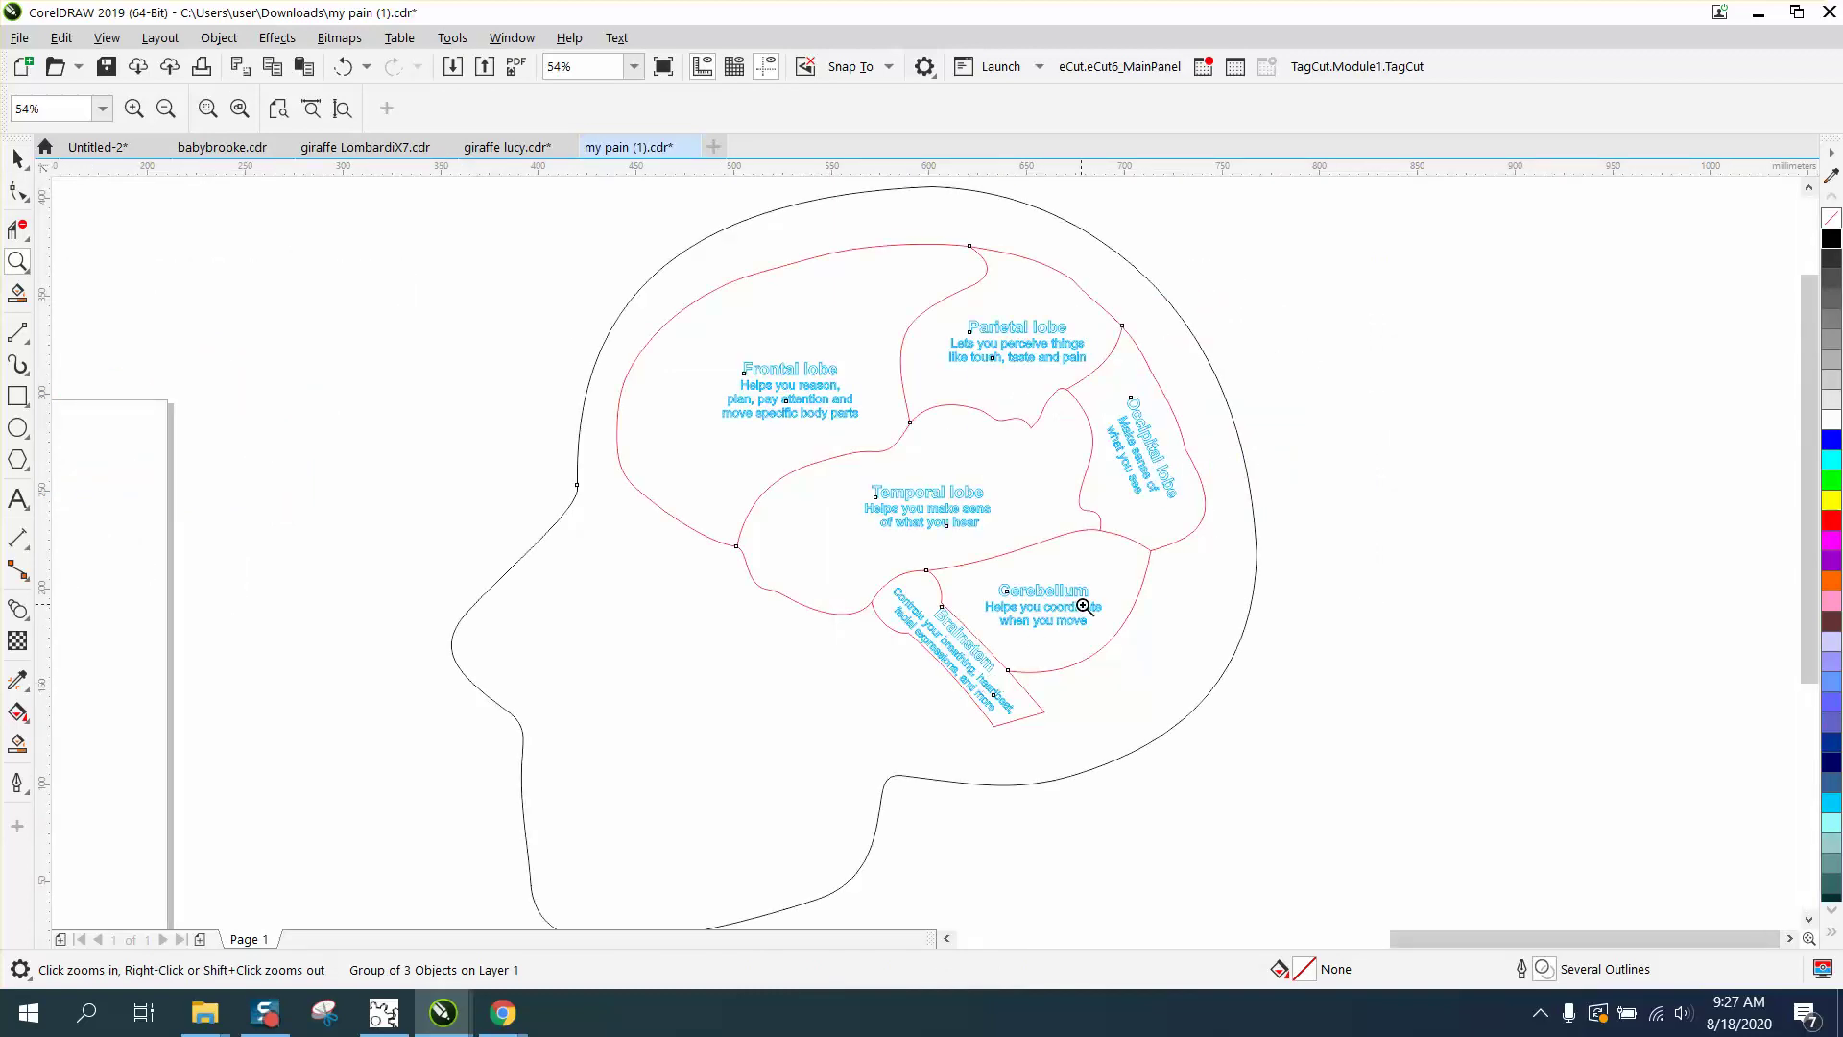
click(17, 165)
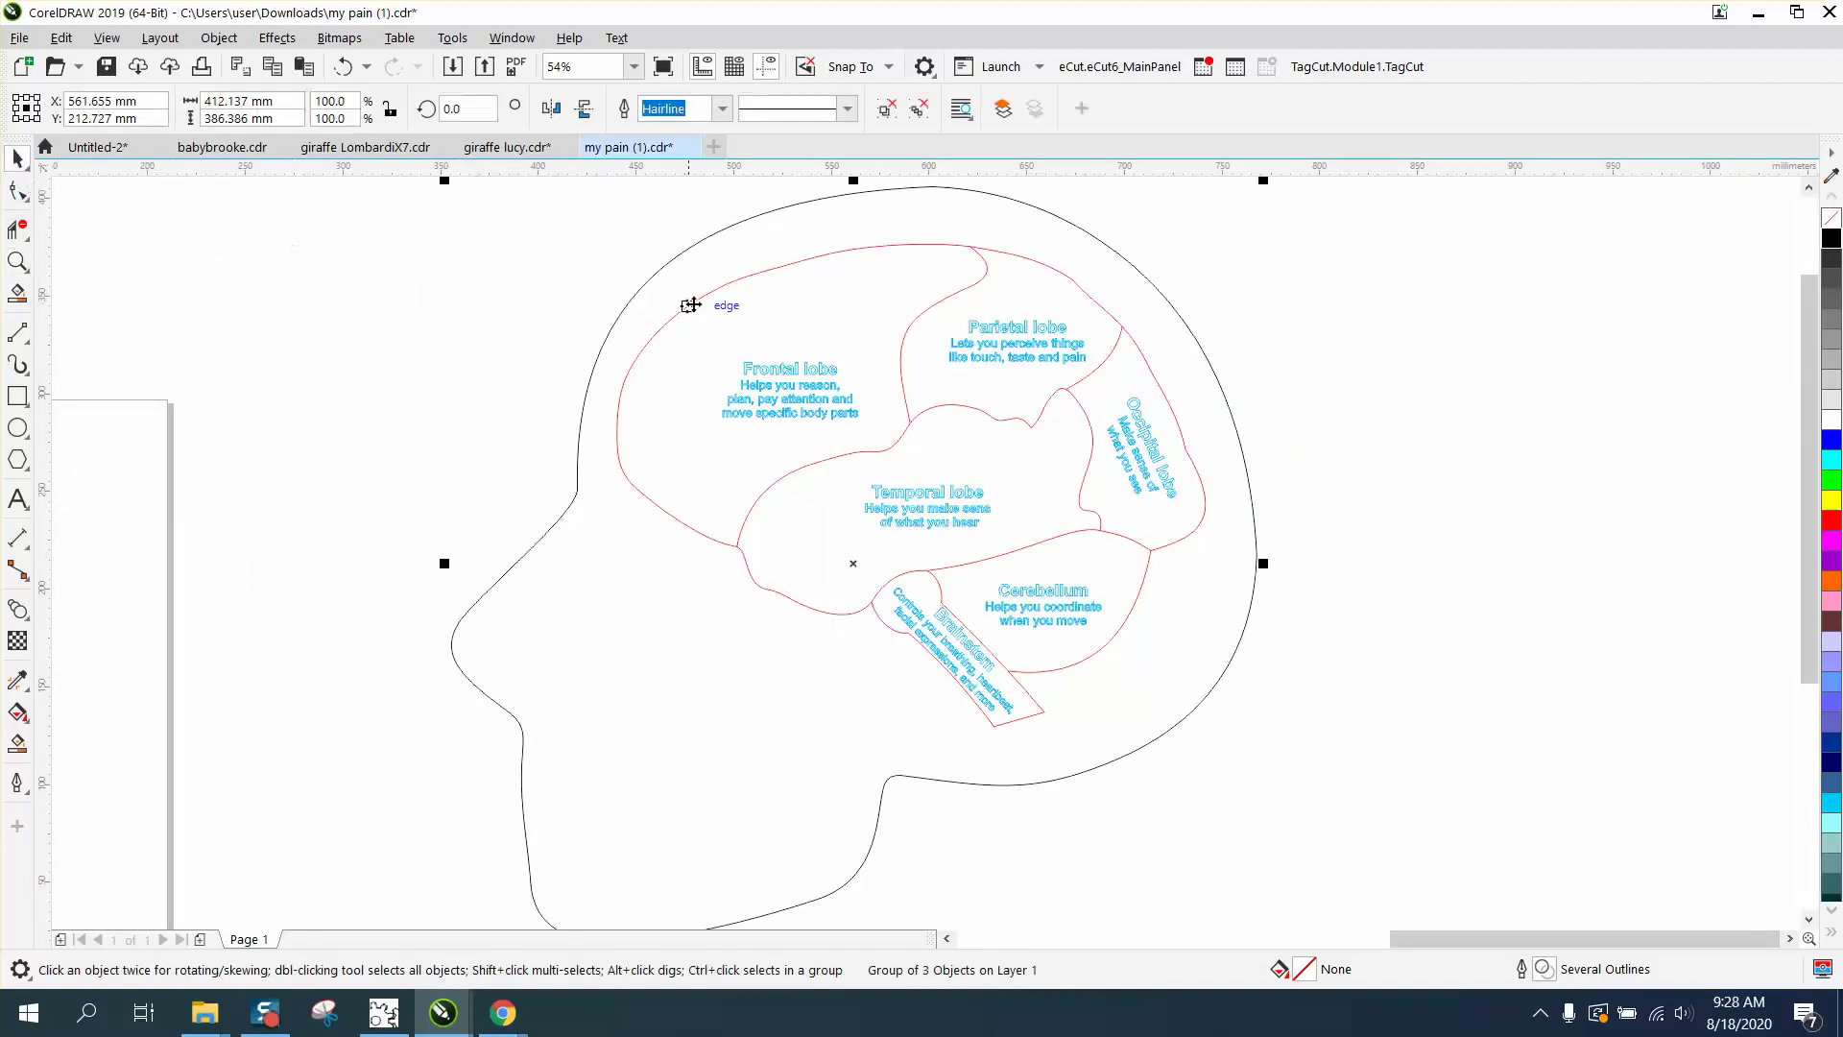
click(505, 231)
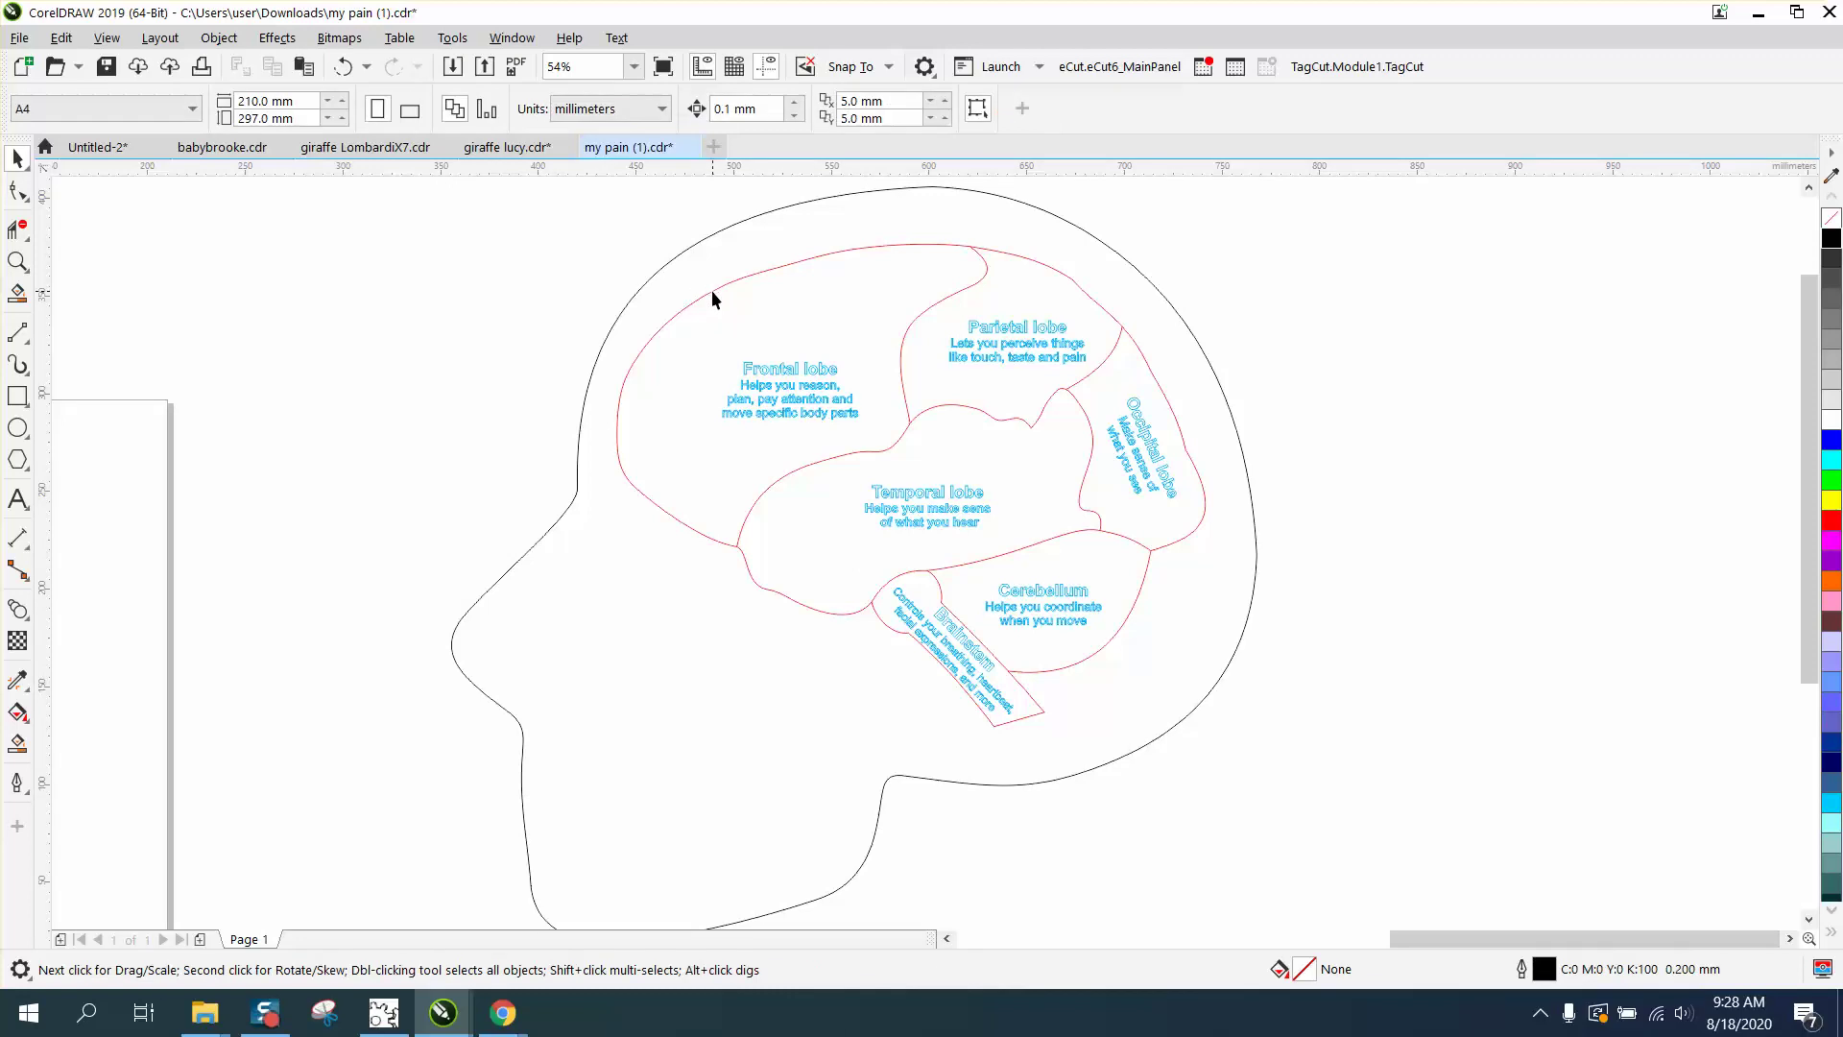
click(712, 293)
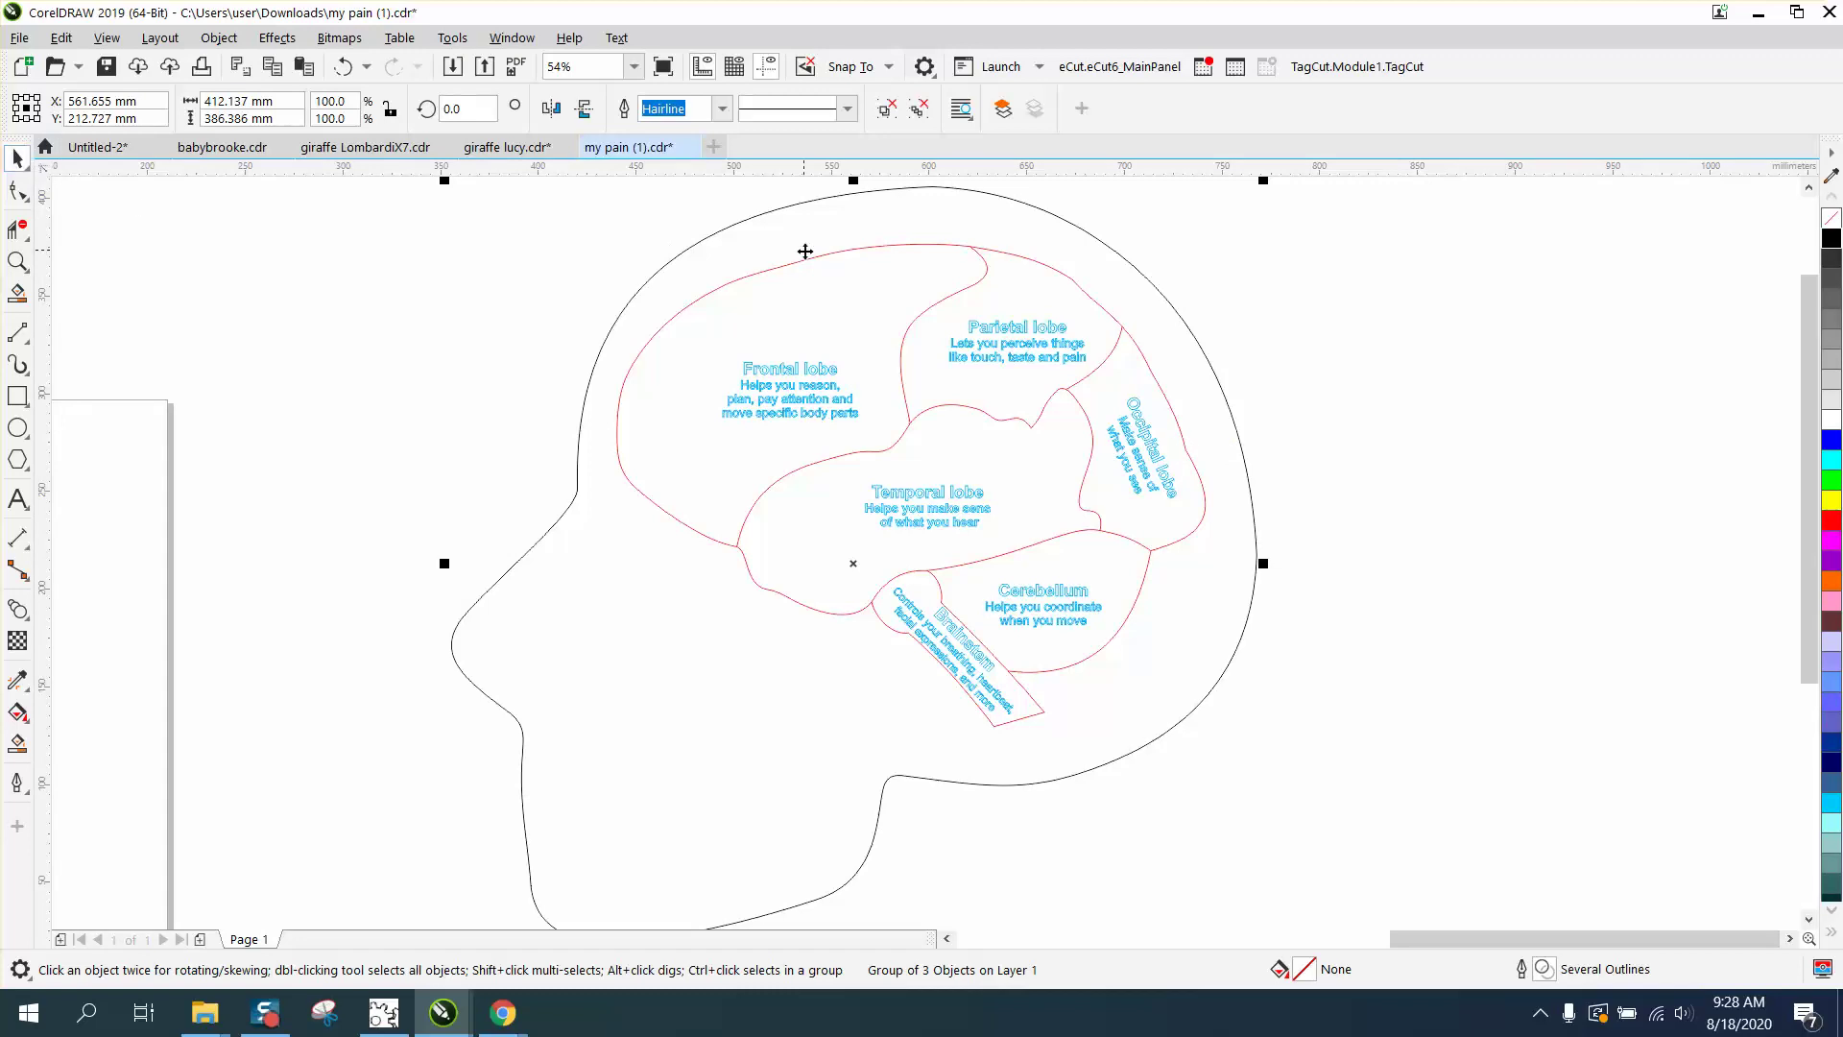
Ungroup everything in the head diagram with Object > Group > Ungroup All
click(218, 37)
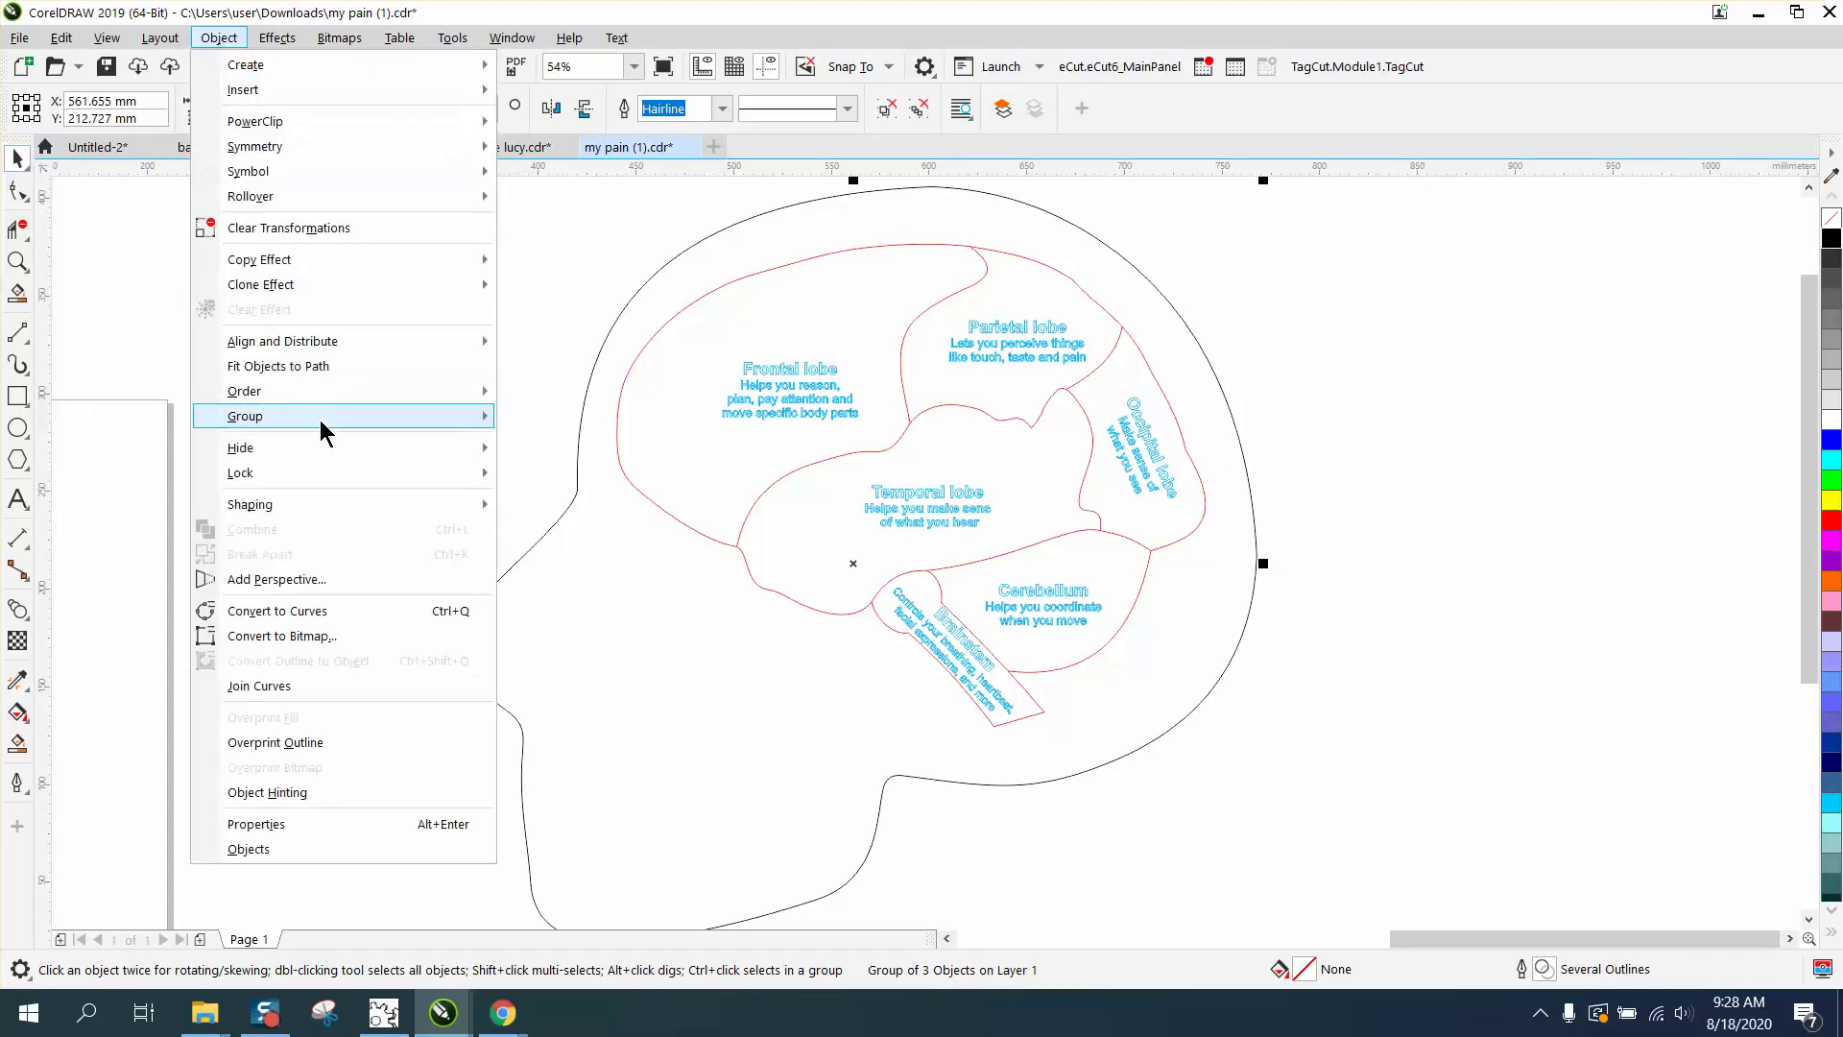
mouse_move(378, 428)
click(535, 469)
click(440, 428)
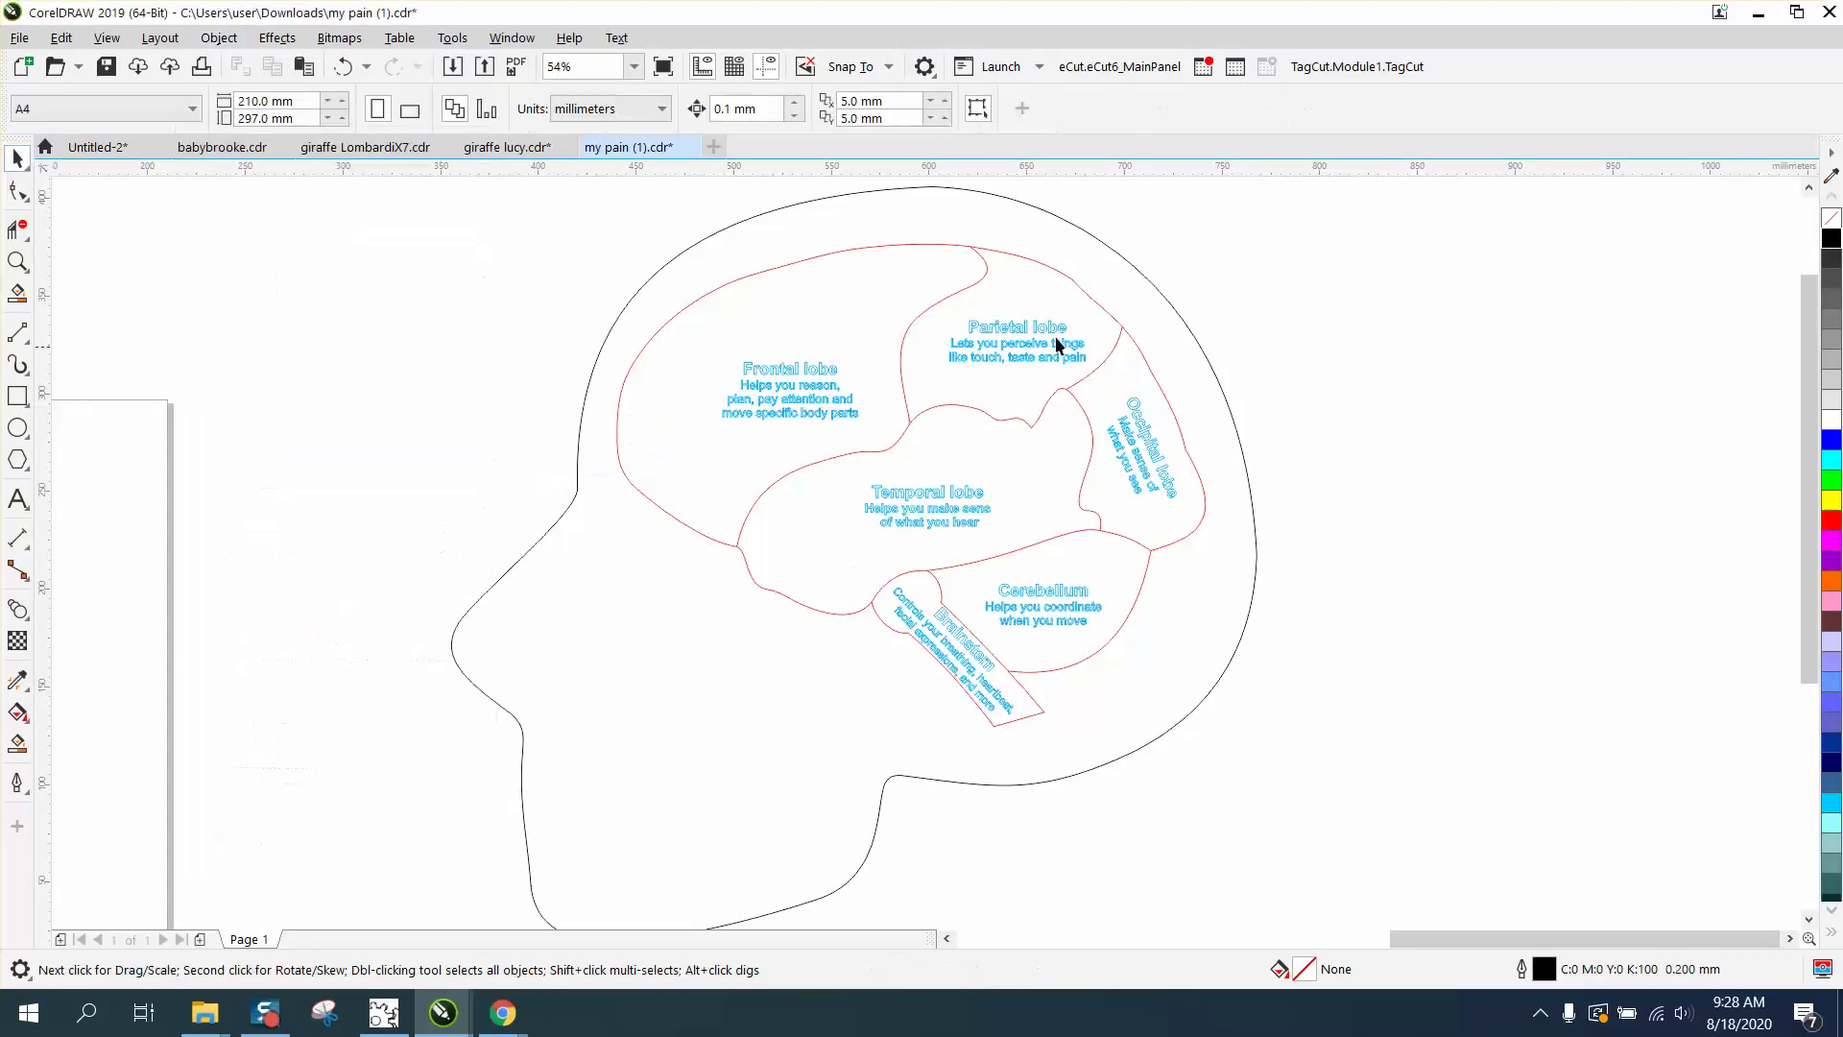
Select the Parietal lobe text objects and give them a black fill with no outline
drag(908, 390, 908, 389)
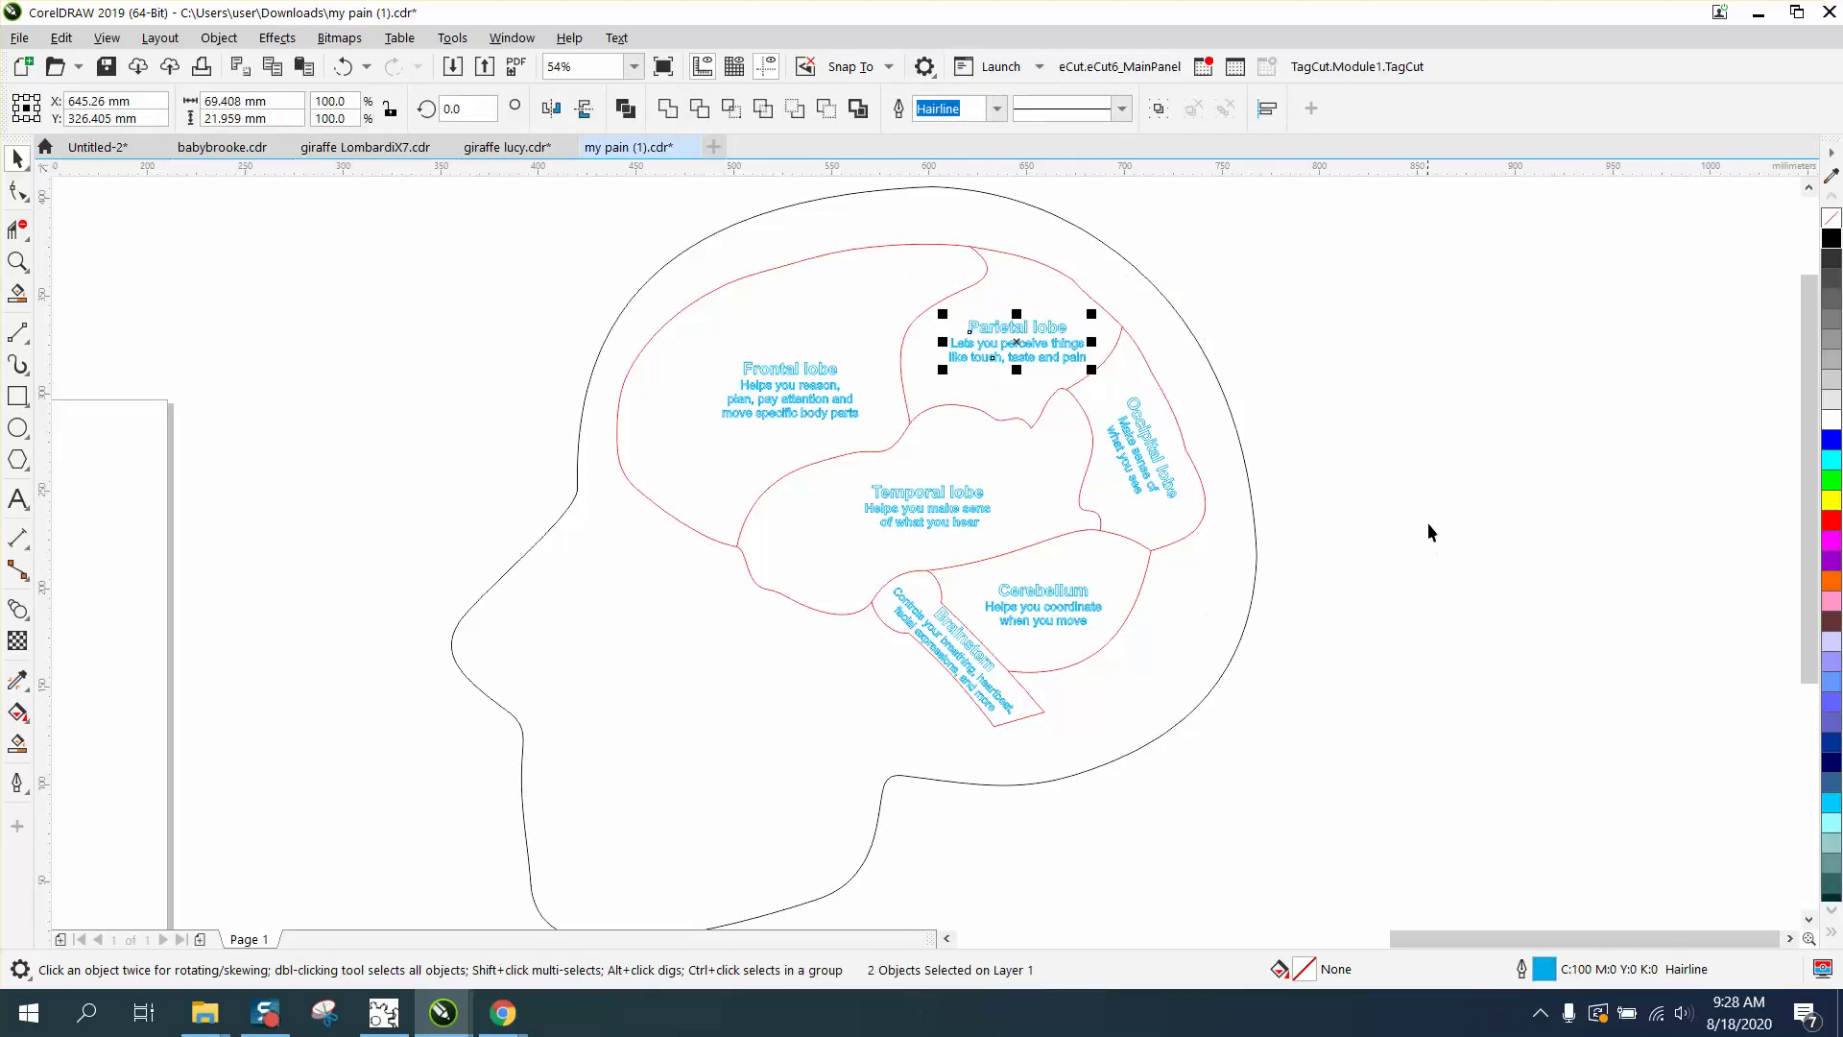
drag(1061, 336, 1129, 298)
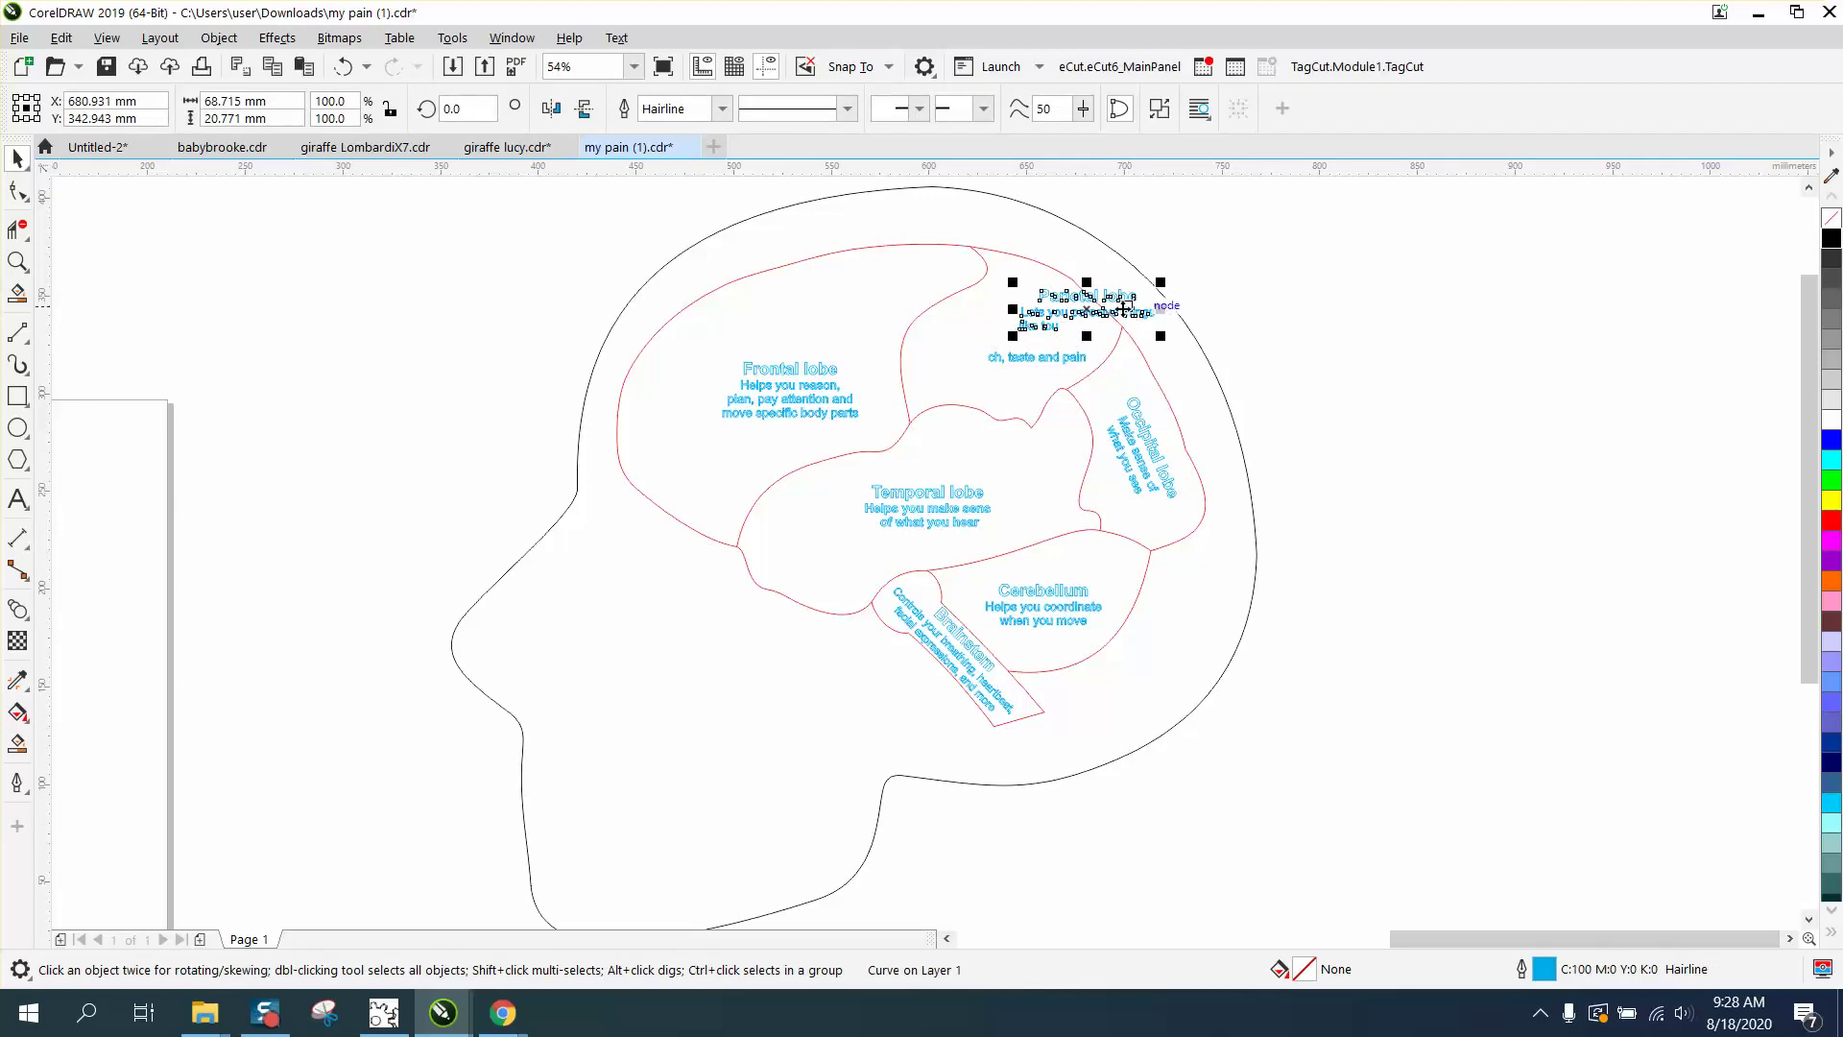
click(343, 67)
drag(1282, 279, 1238, 336)
drag(914, 411, 915, 411)
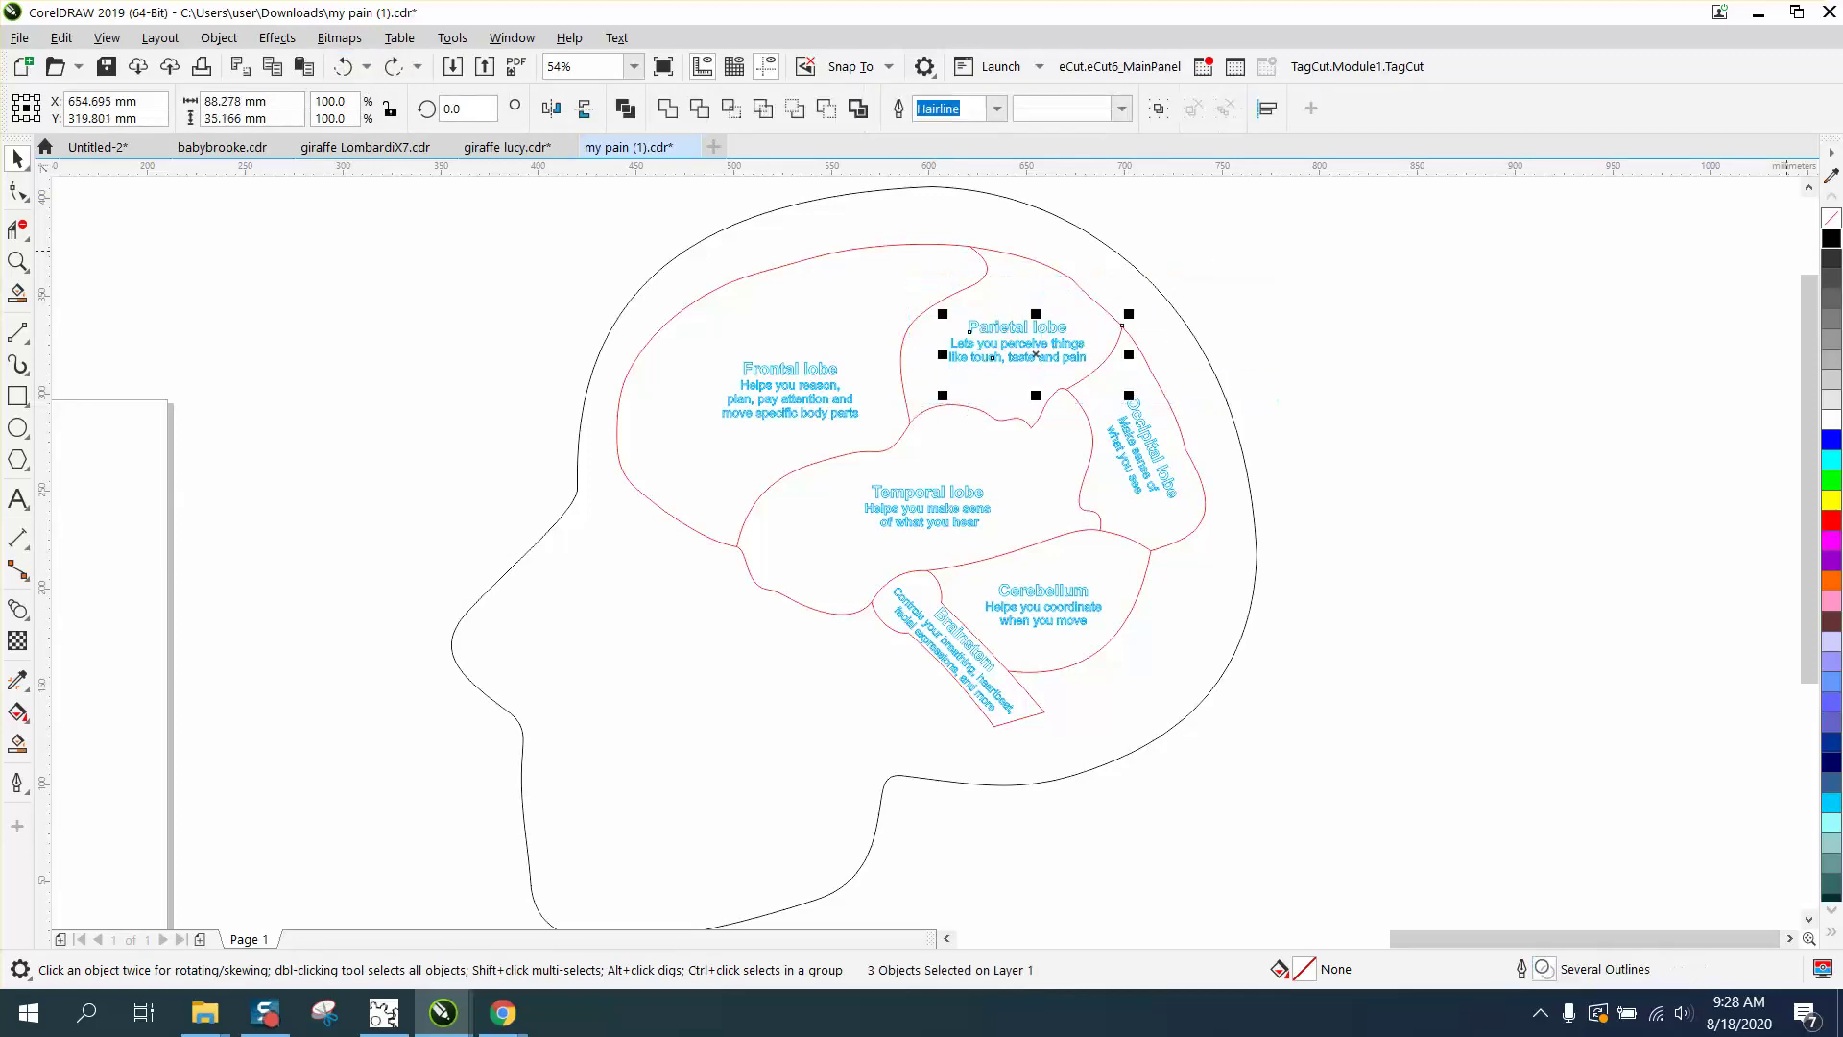
click(1832, 244)
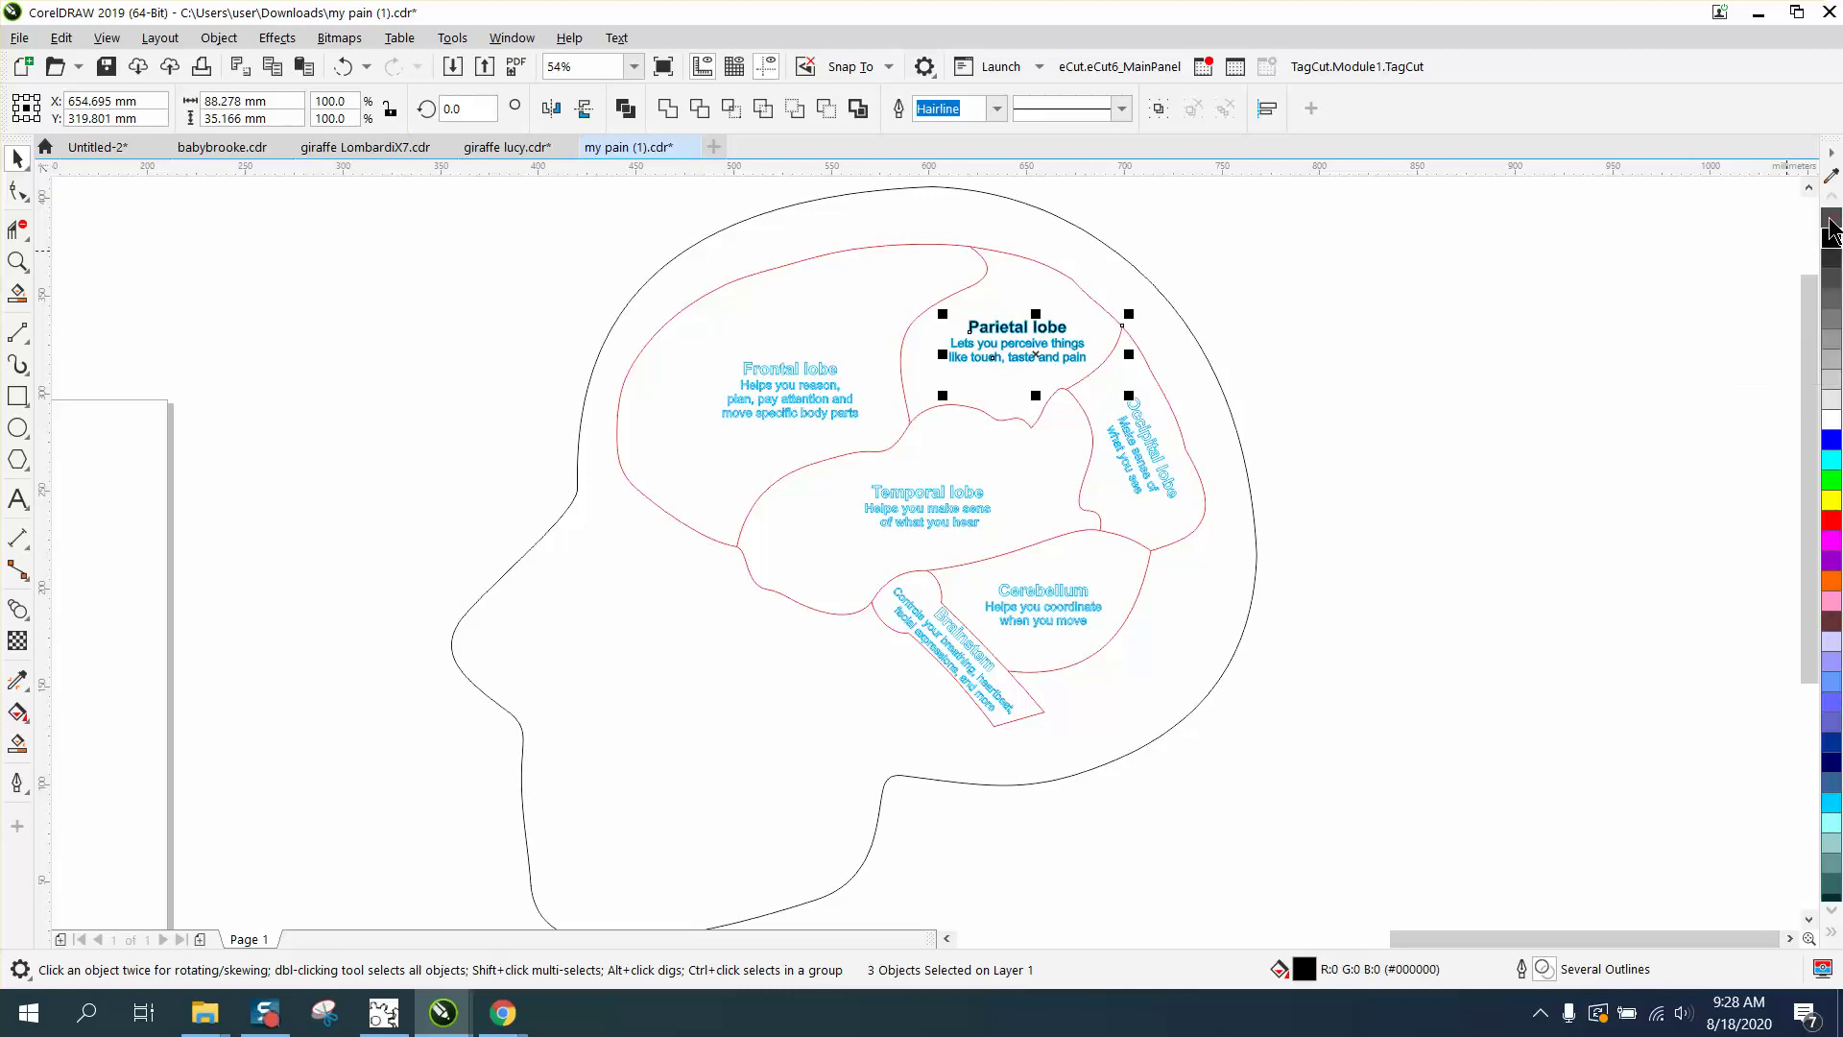
right_click(1831, 218)
click(26, 267)
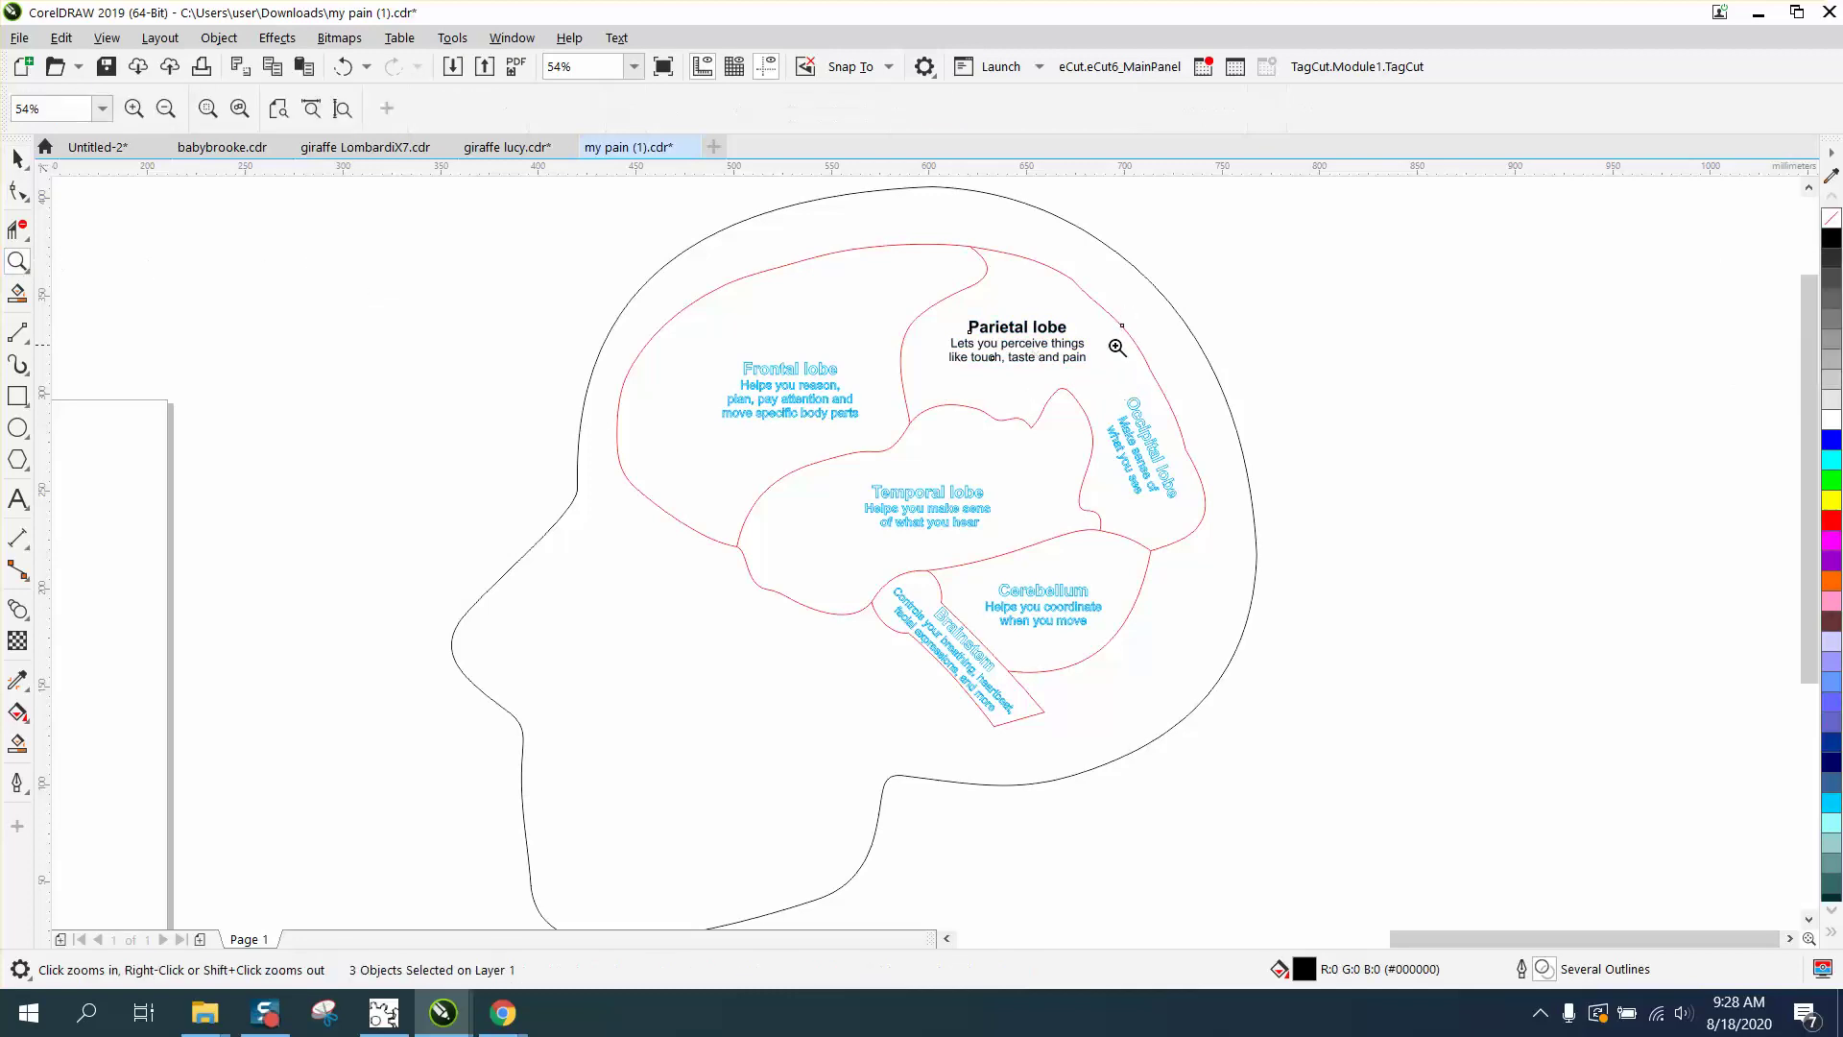
drag(944, 288, 1181, 420)
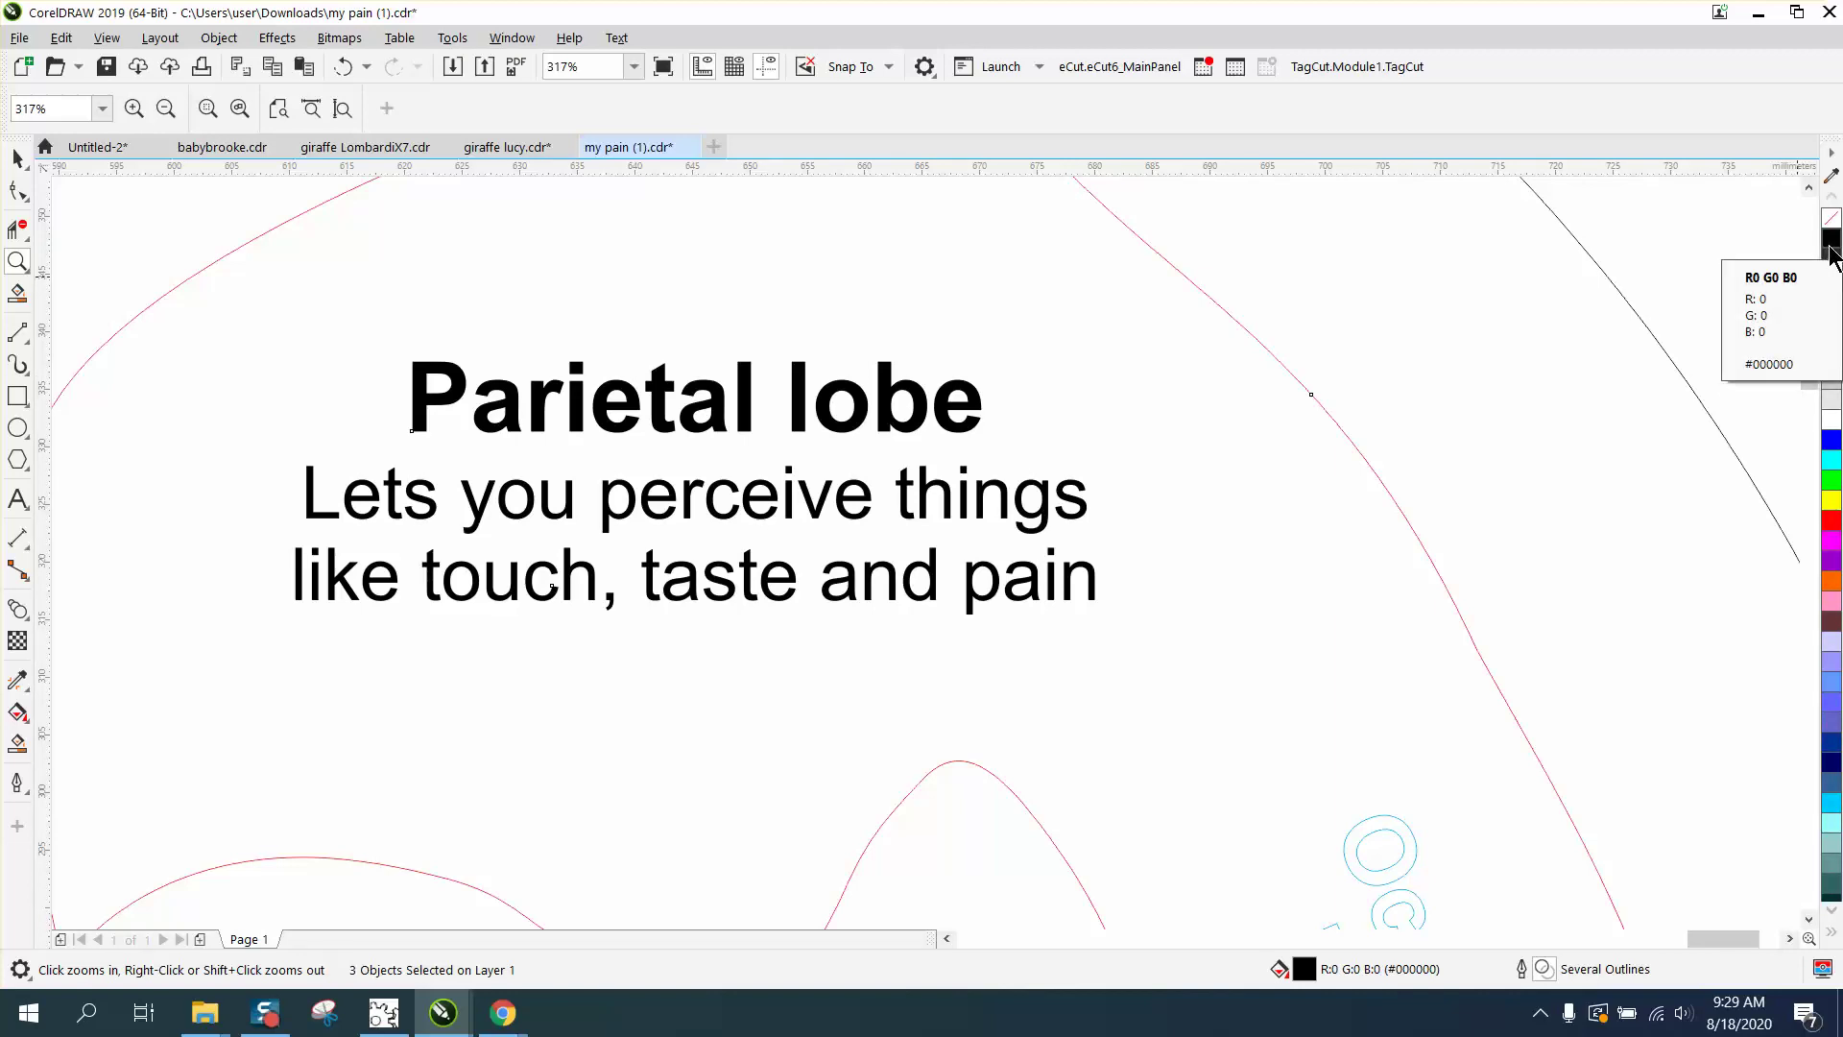
click(1387, 355)
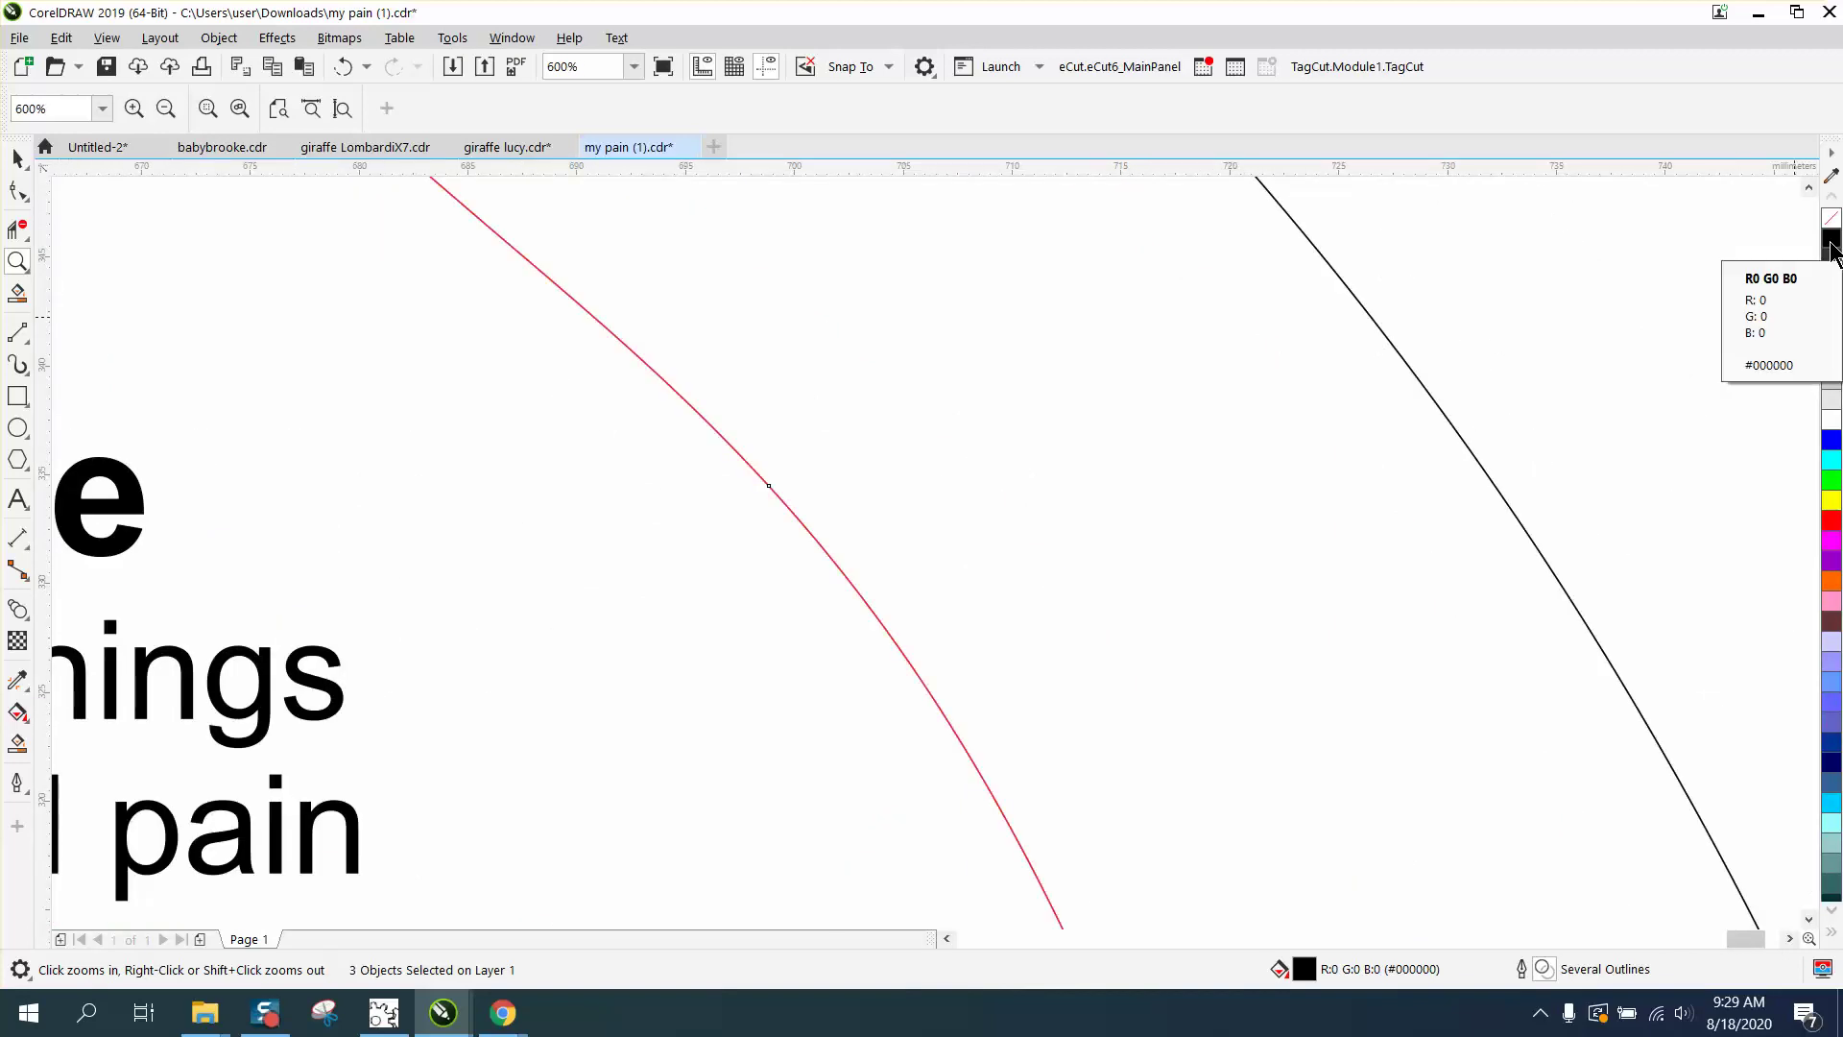
scroll(1363, 338, down, 3)
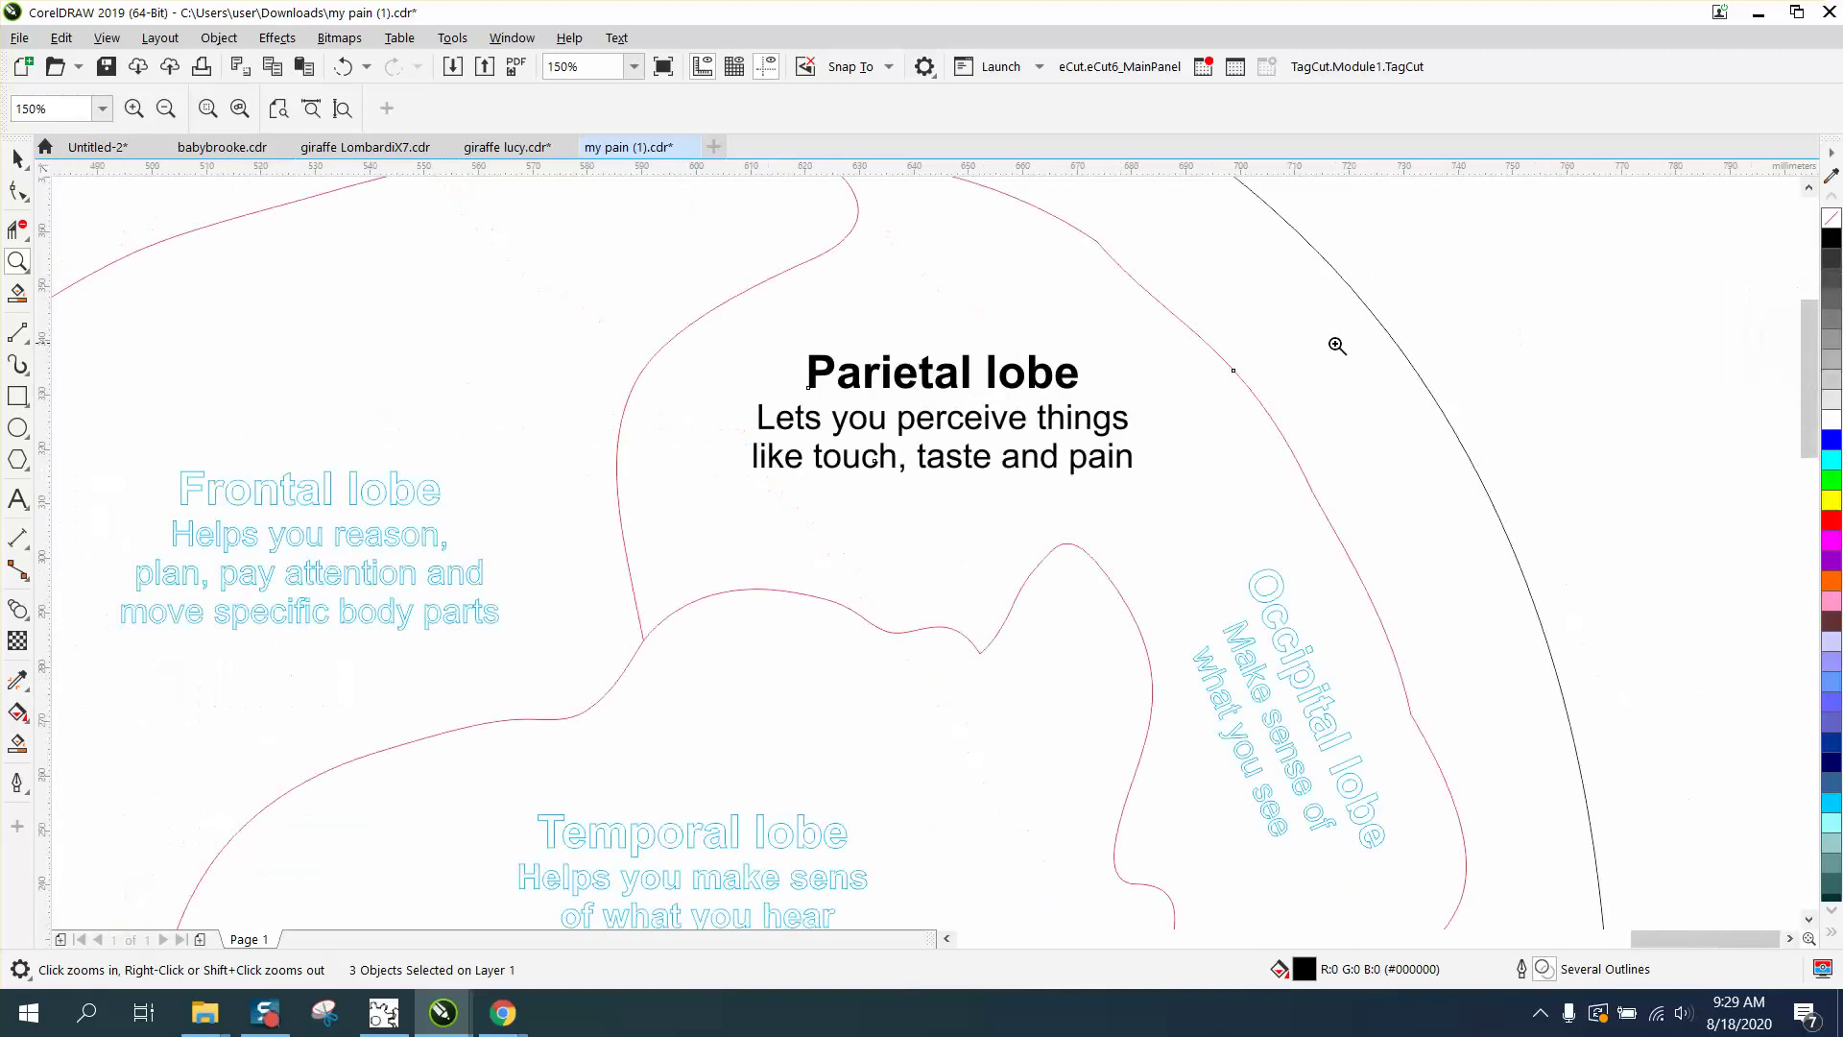
scroll(965, 428, down, 2)
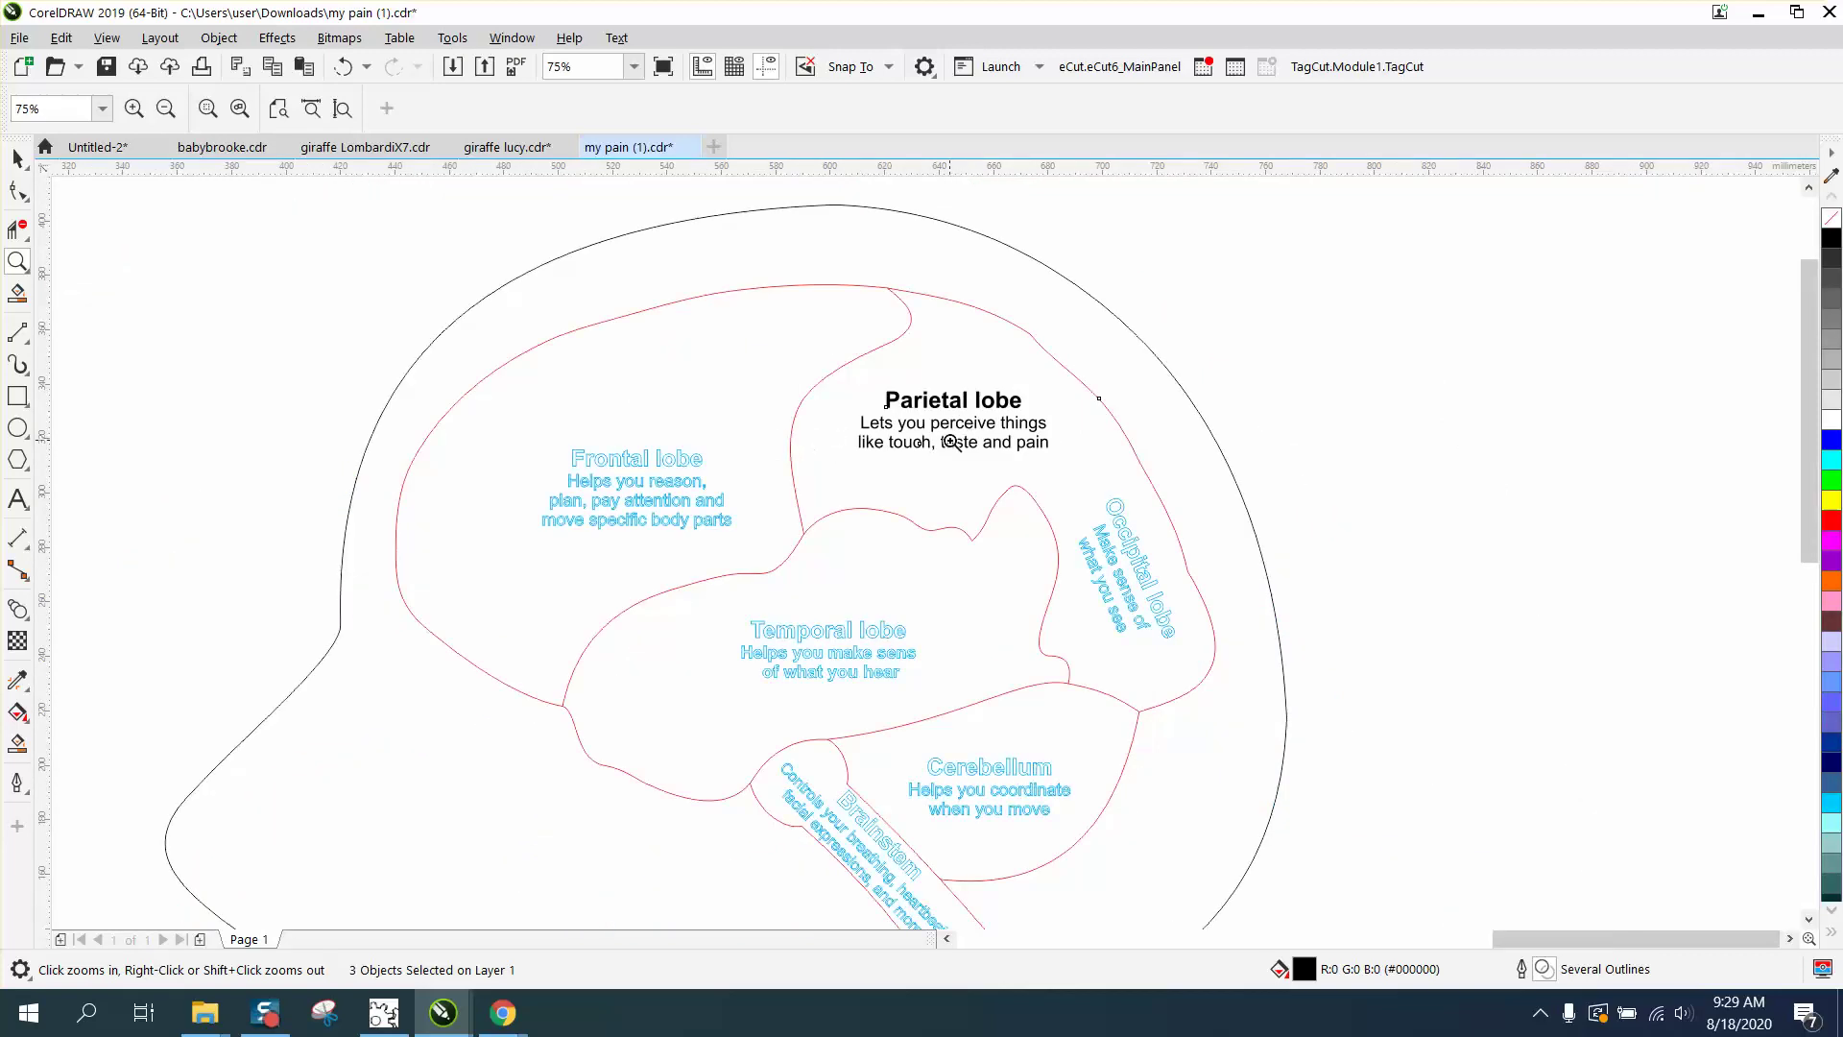
scroll(527, 386, down, 2)
drag(609, 499, 864, 690)
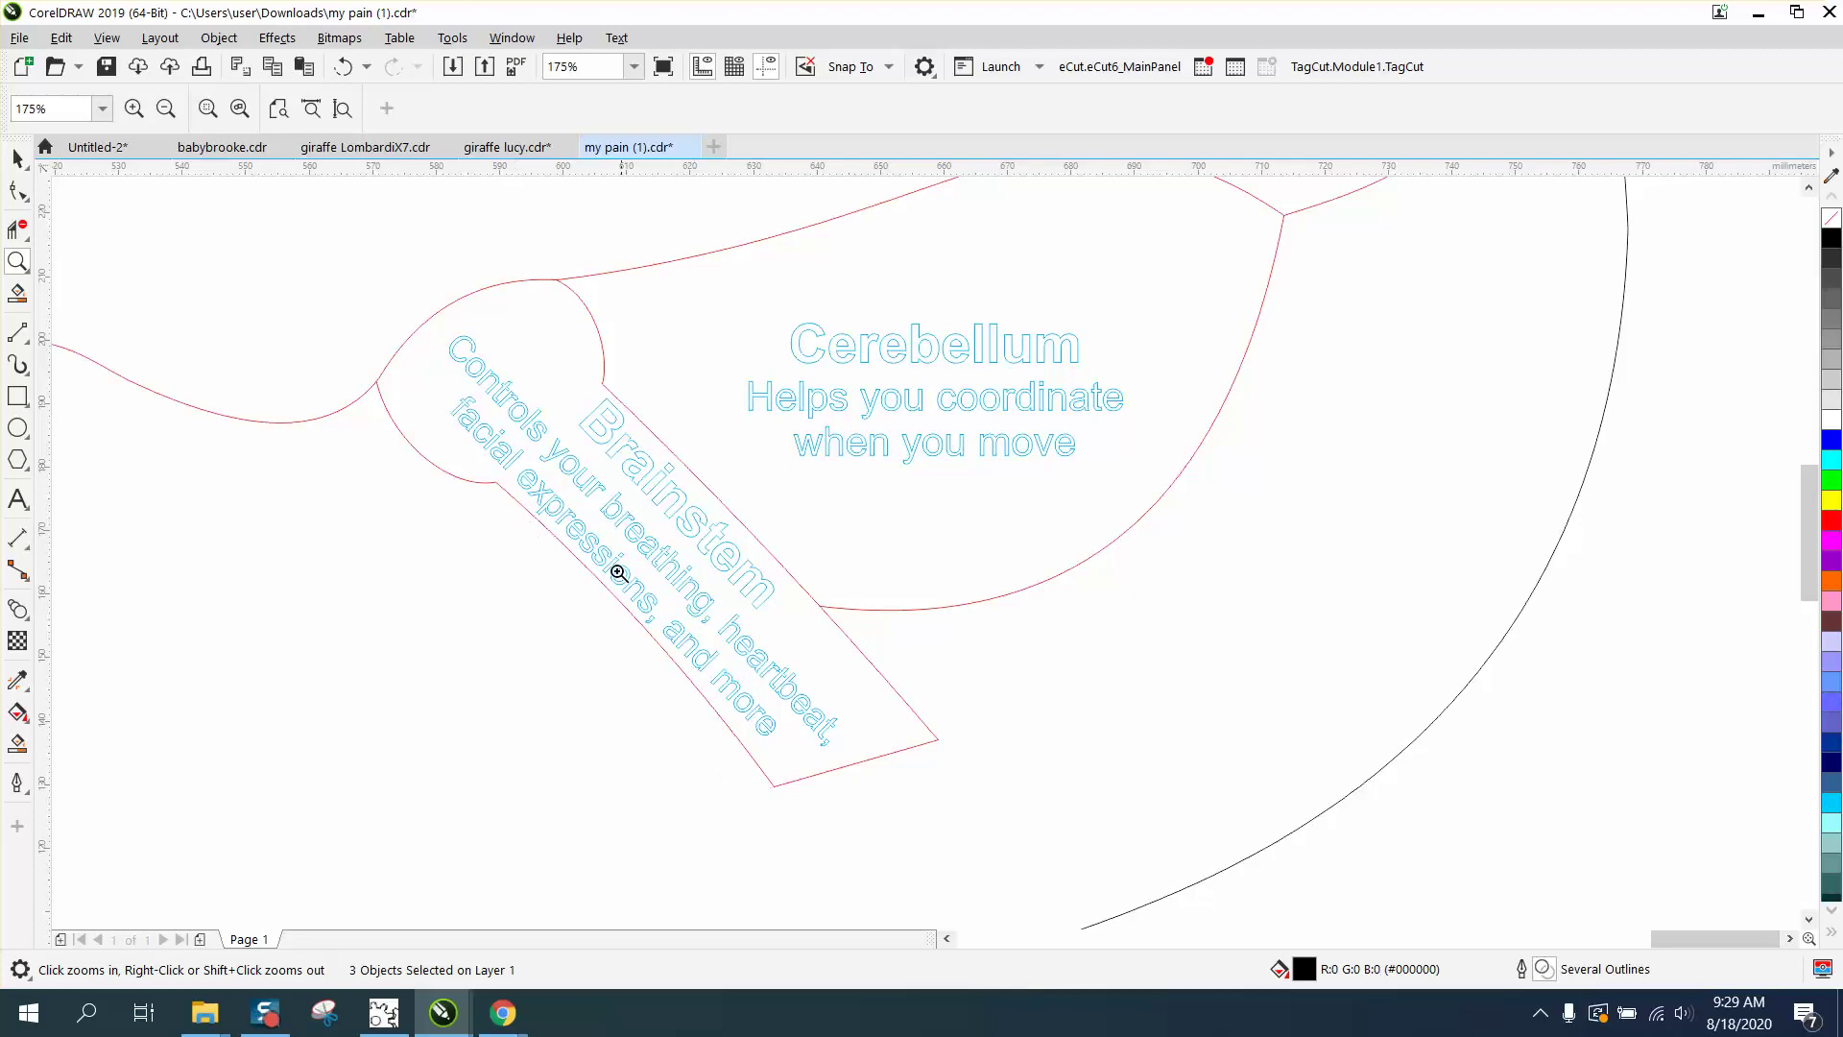
right_click(489, 552)
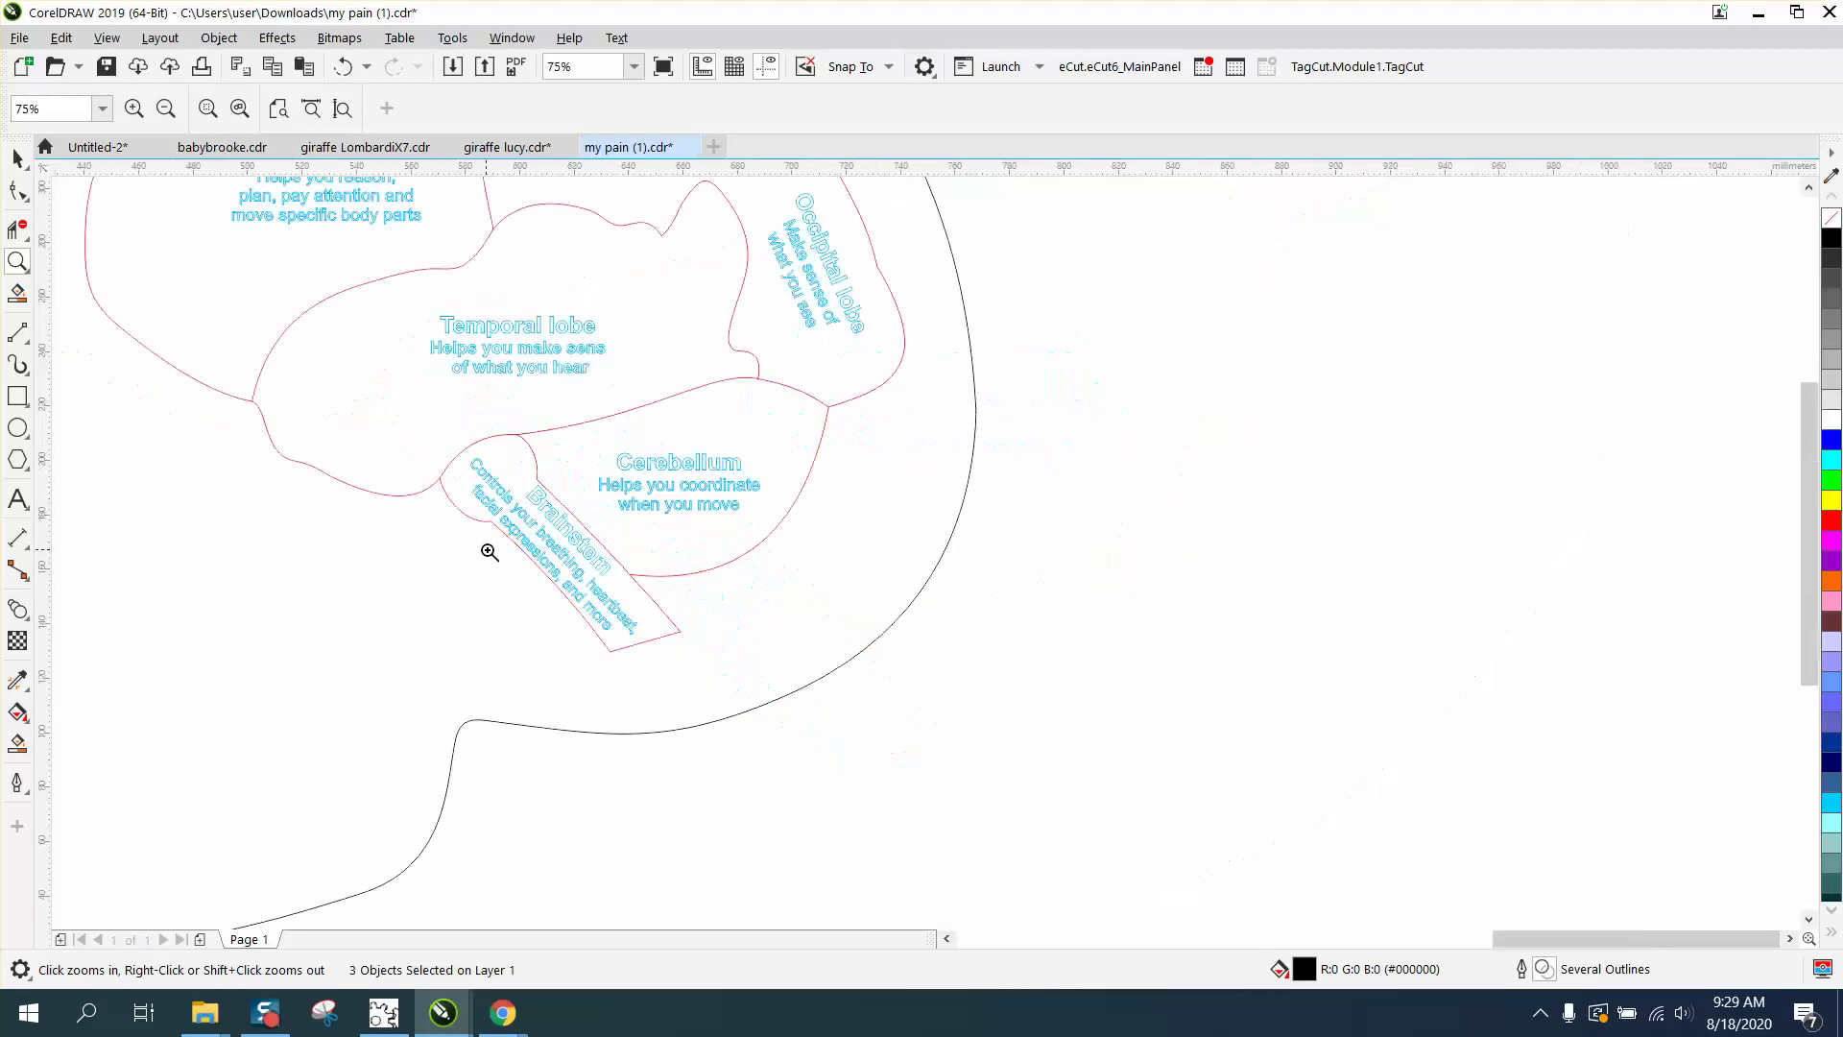
right_click(489, 552)
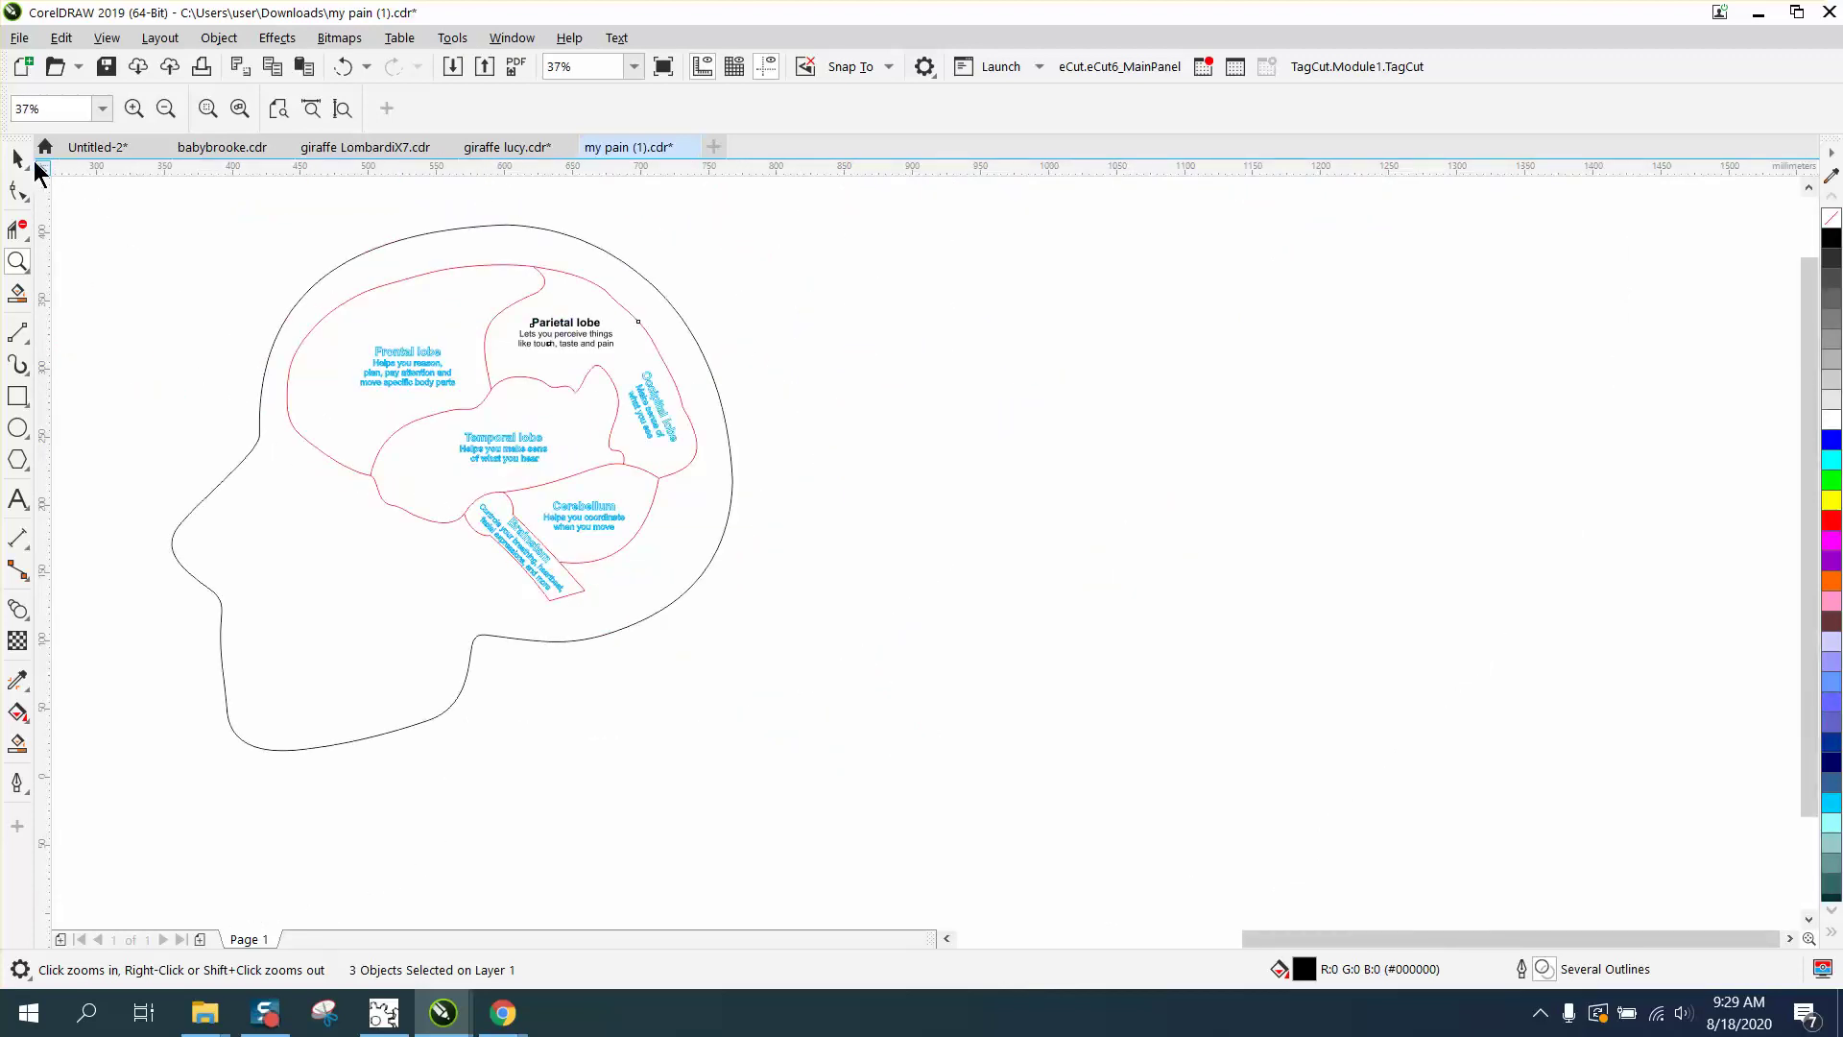
Set the nudge distance to 60 mm
click(17, 158)
click(708, 247)
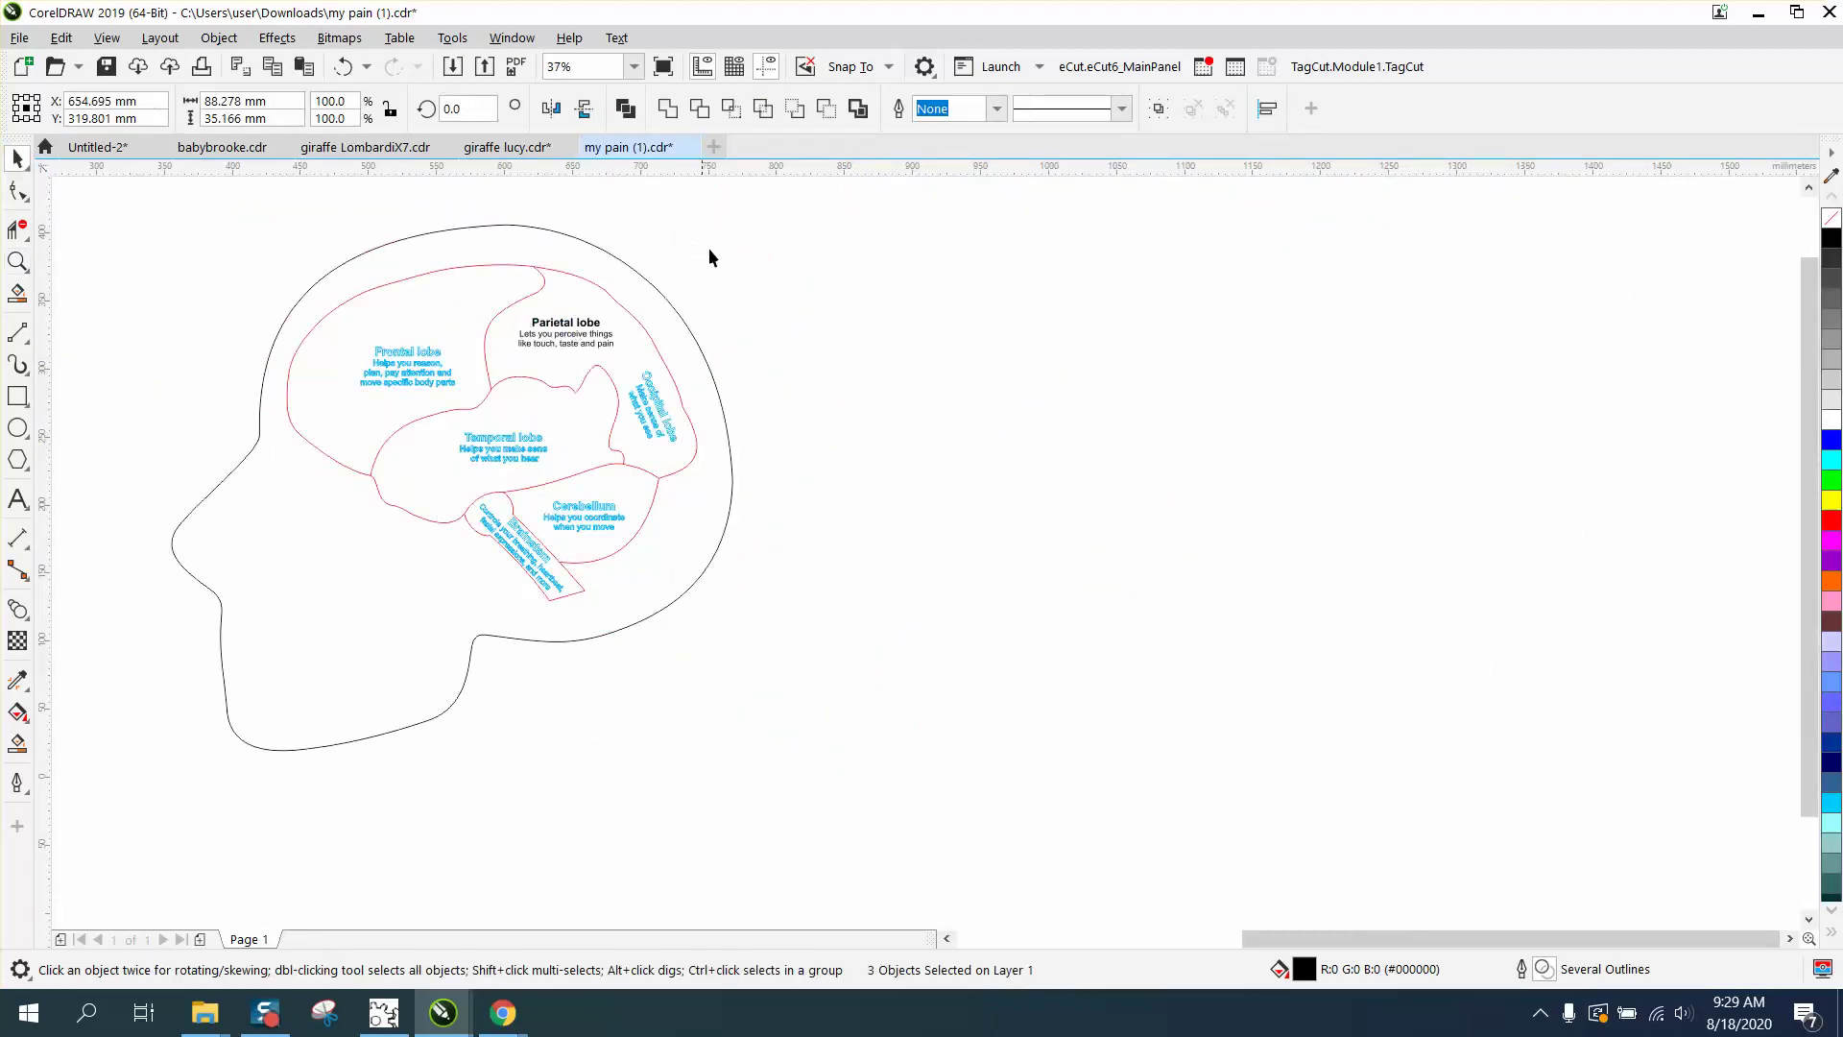
click(532, 545)
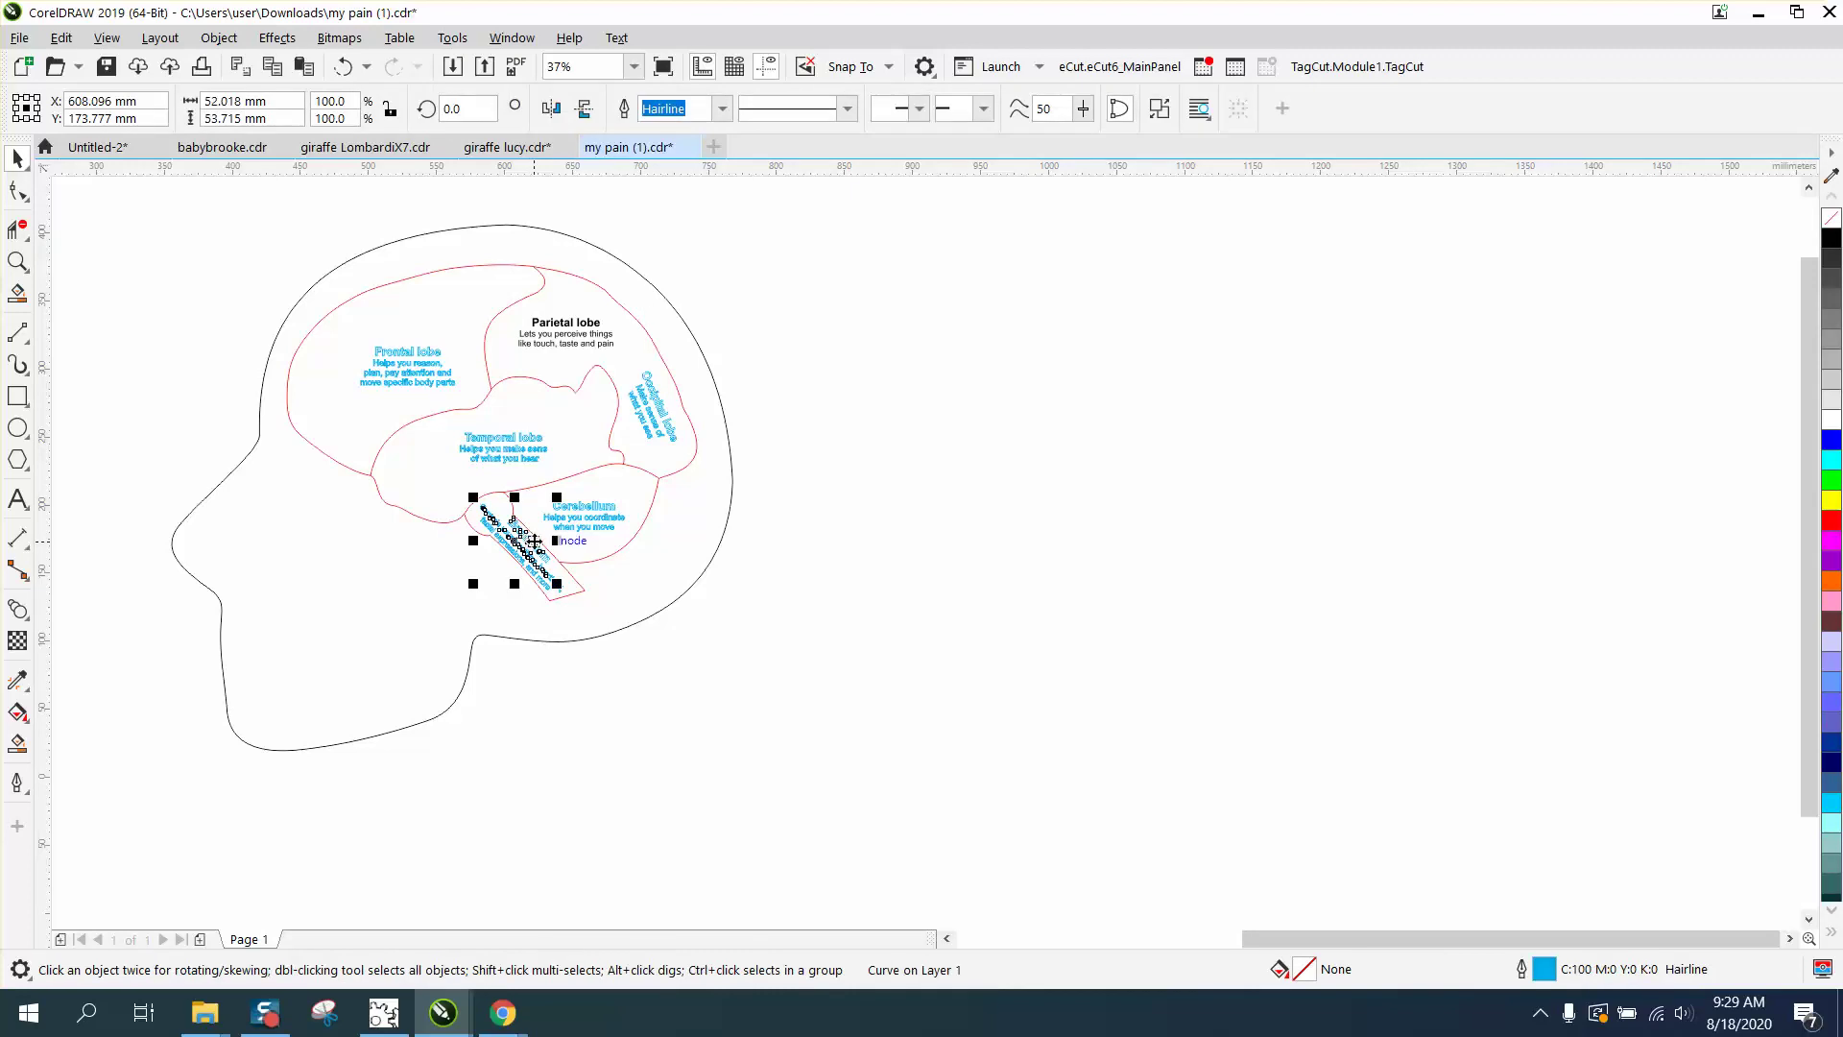
click(824, 394)
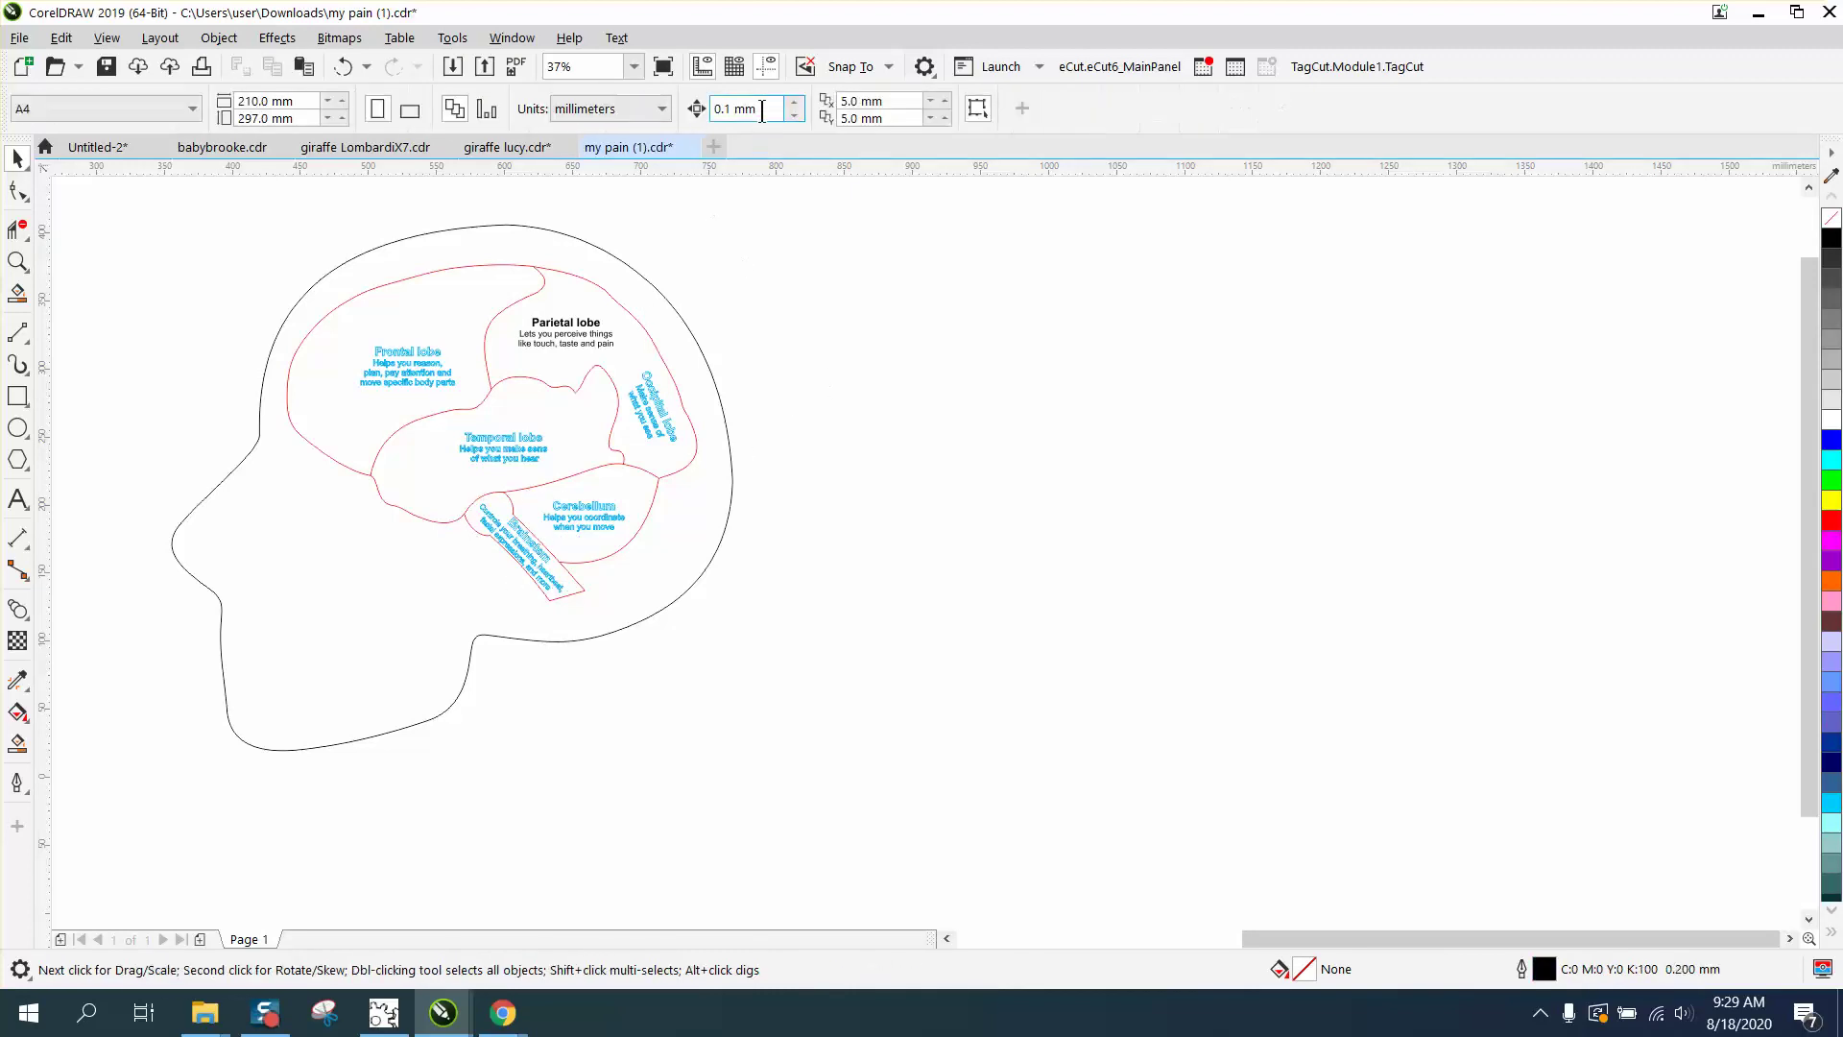
drag(763, 108, 693, 111)
text(60)
Nudge the Brainstem label 120 mm right, then nudge its curve right beside it
click(532, 553)
key(Right)
key(Right)
key(Right)
key(Right)
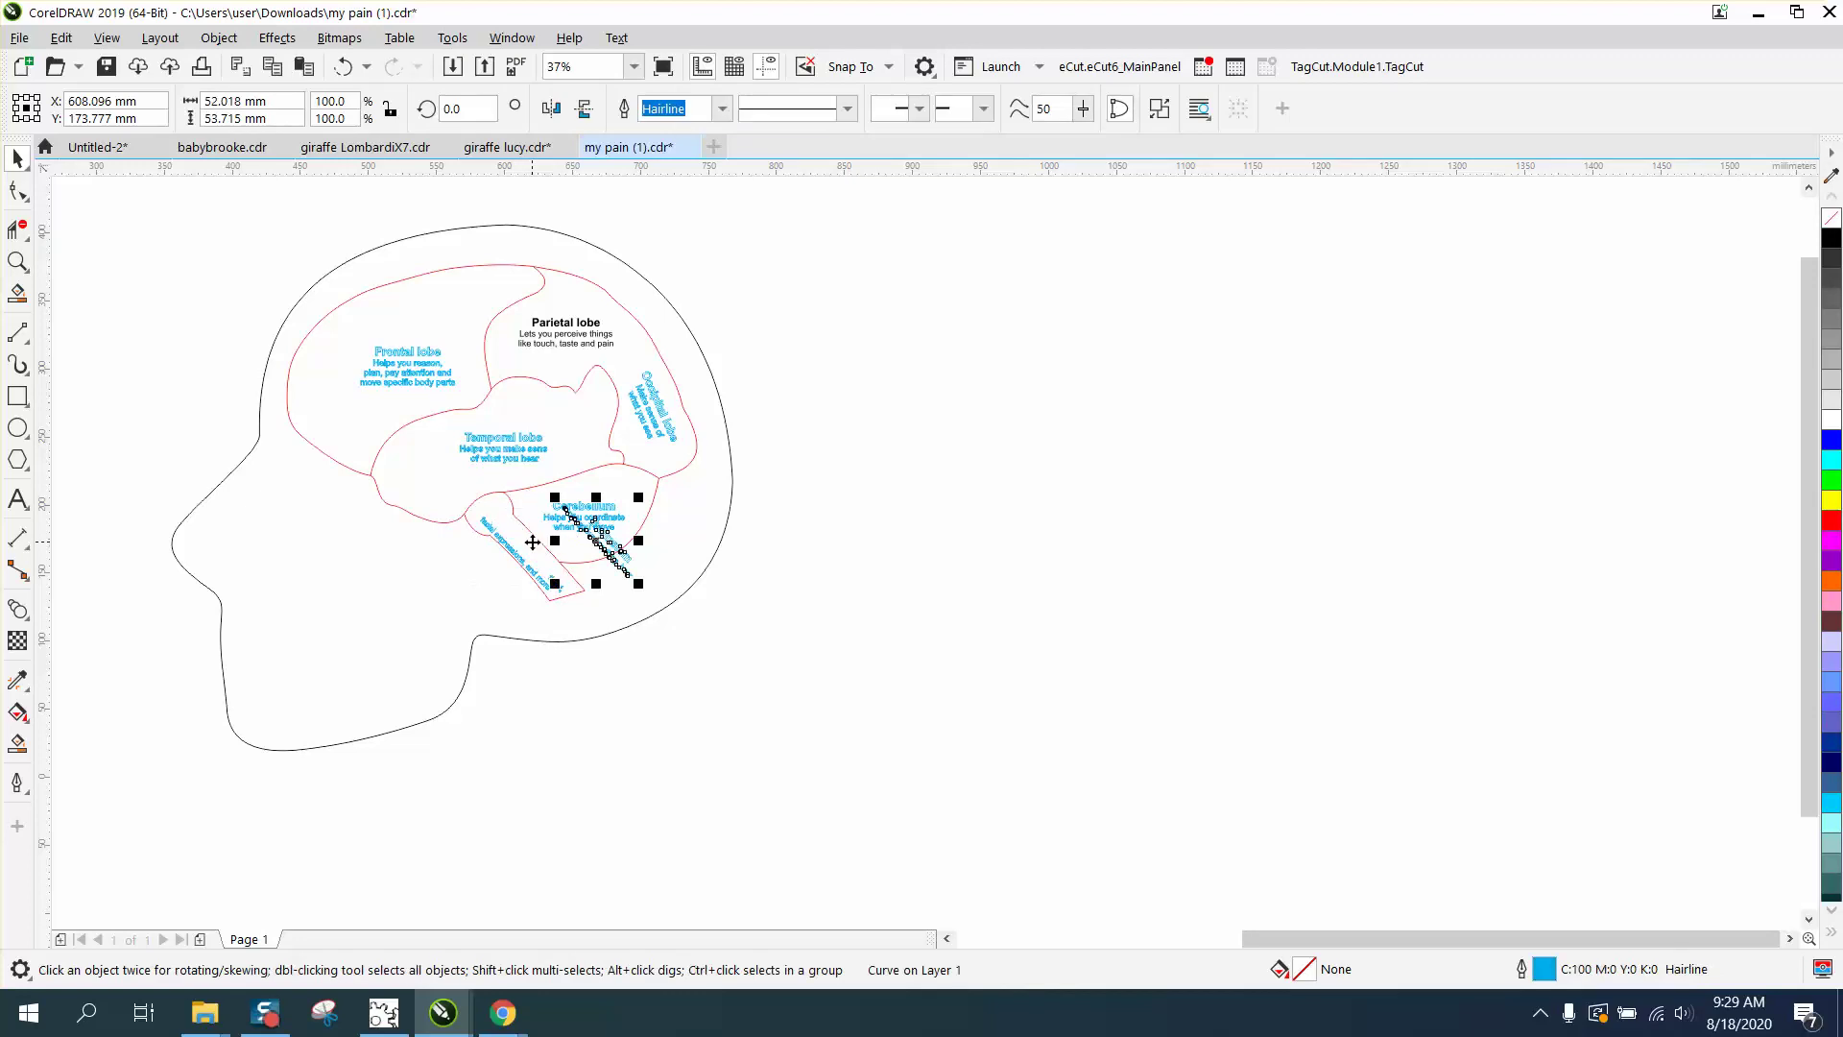
key(Right)
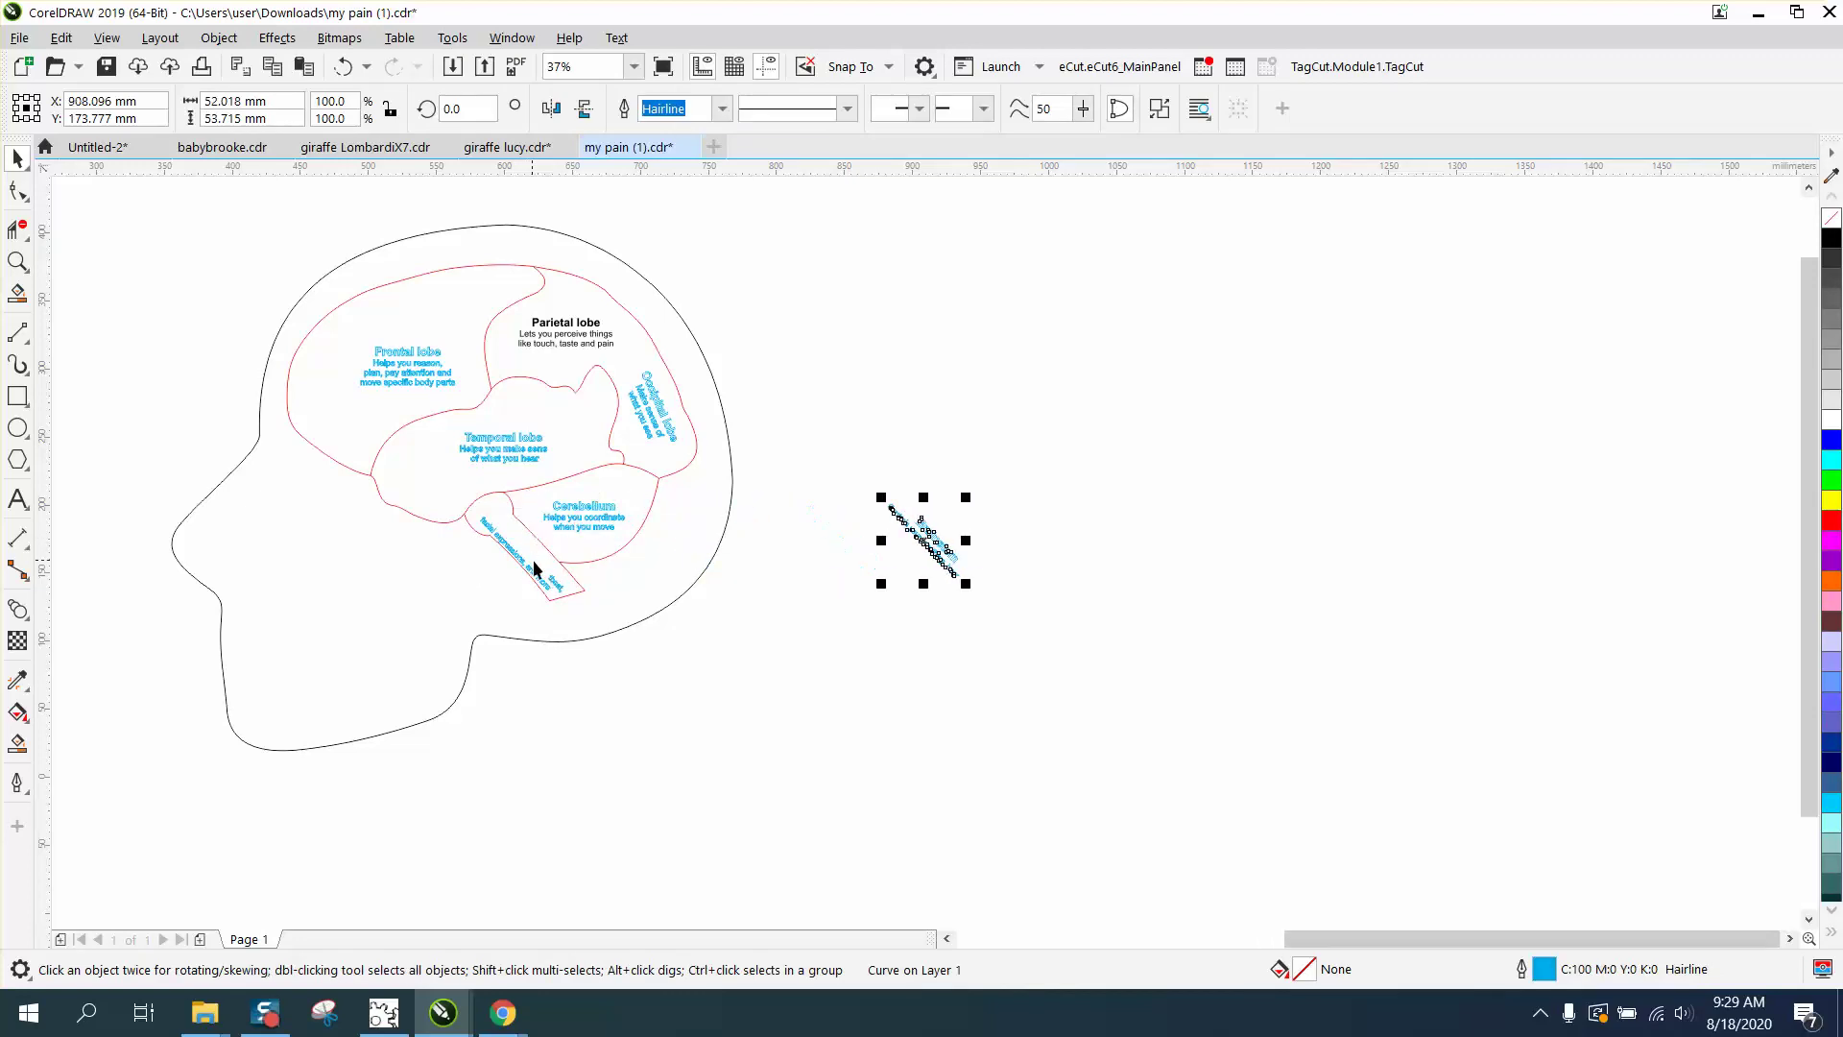
click(554, 584)
key(Right)
key(Right)
key(Right)
key(Right)
key(Right)
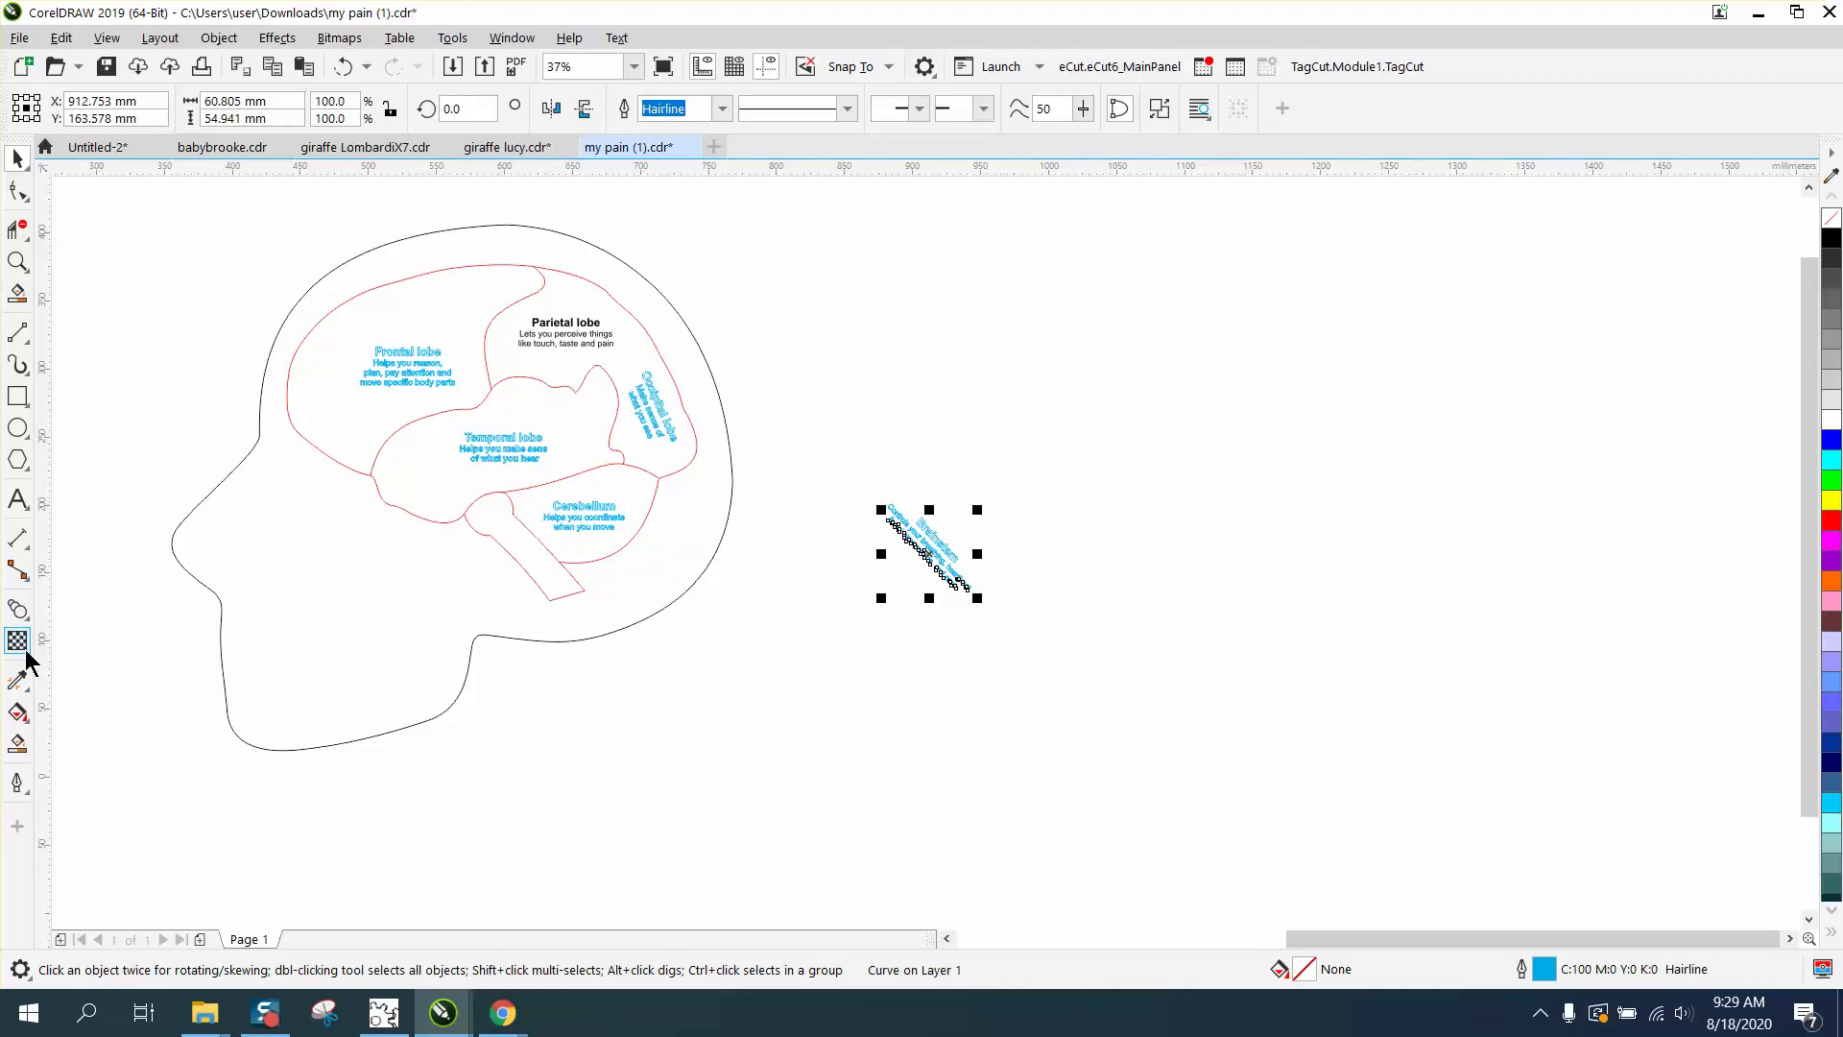
Smart Fill the brainstem region, nudge the new shape right, and make it unfilled with red outline
click(17, 745)
click(488, 524)
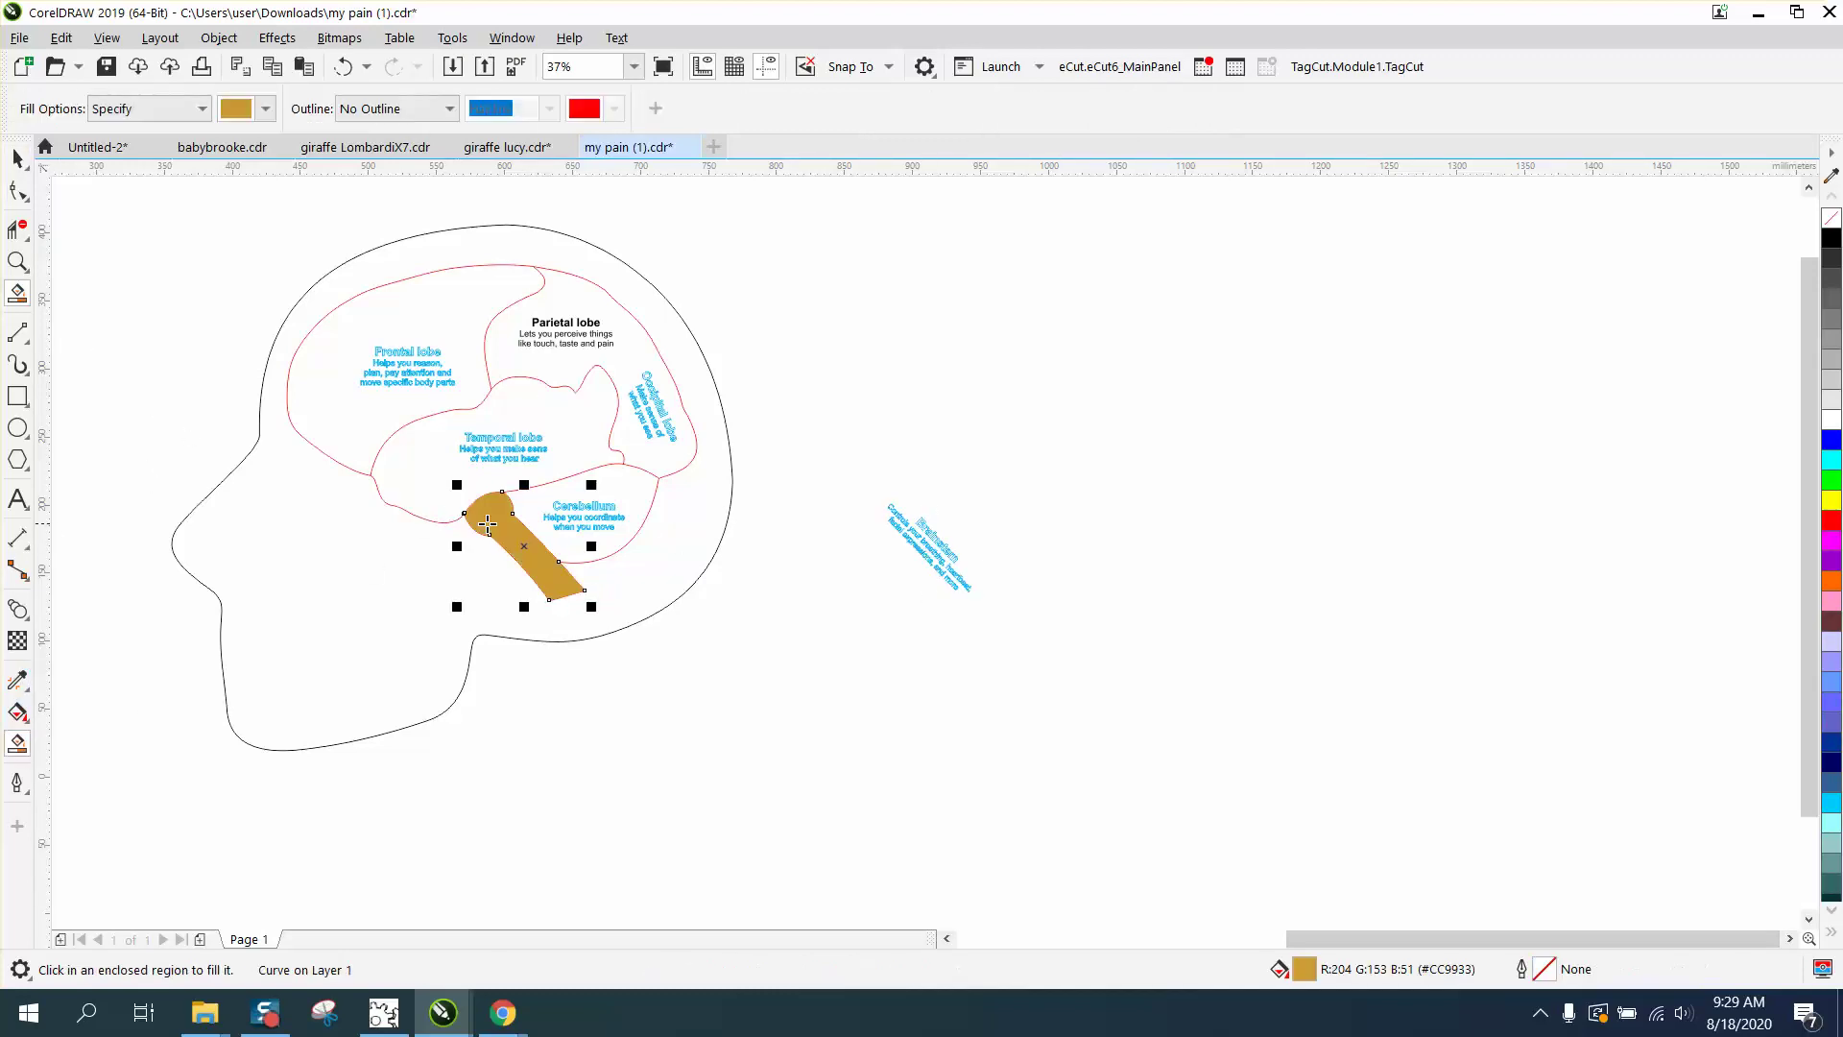
key(Right)
key(Right)
key(Right)
key(Right)
key(Right)
key(Right)
key(Right)
key(Right)
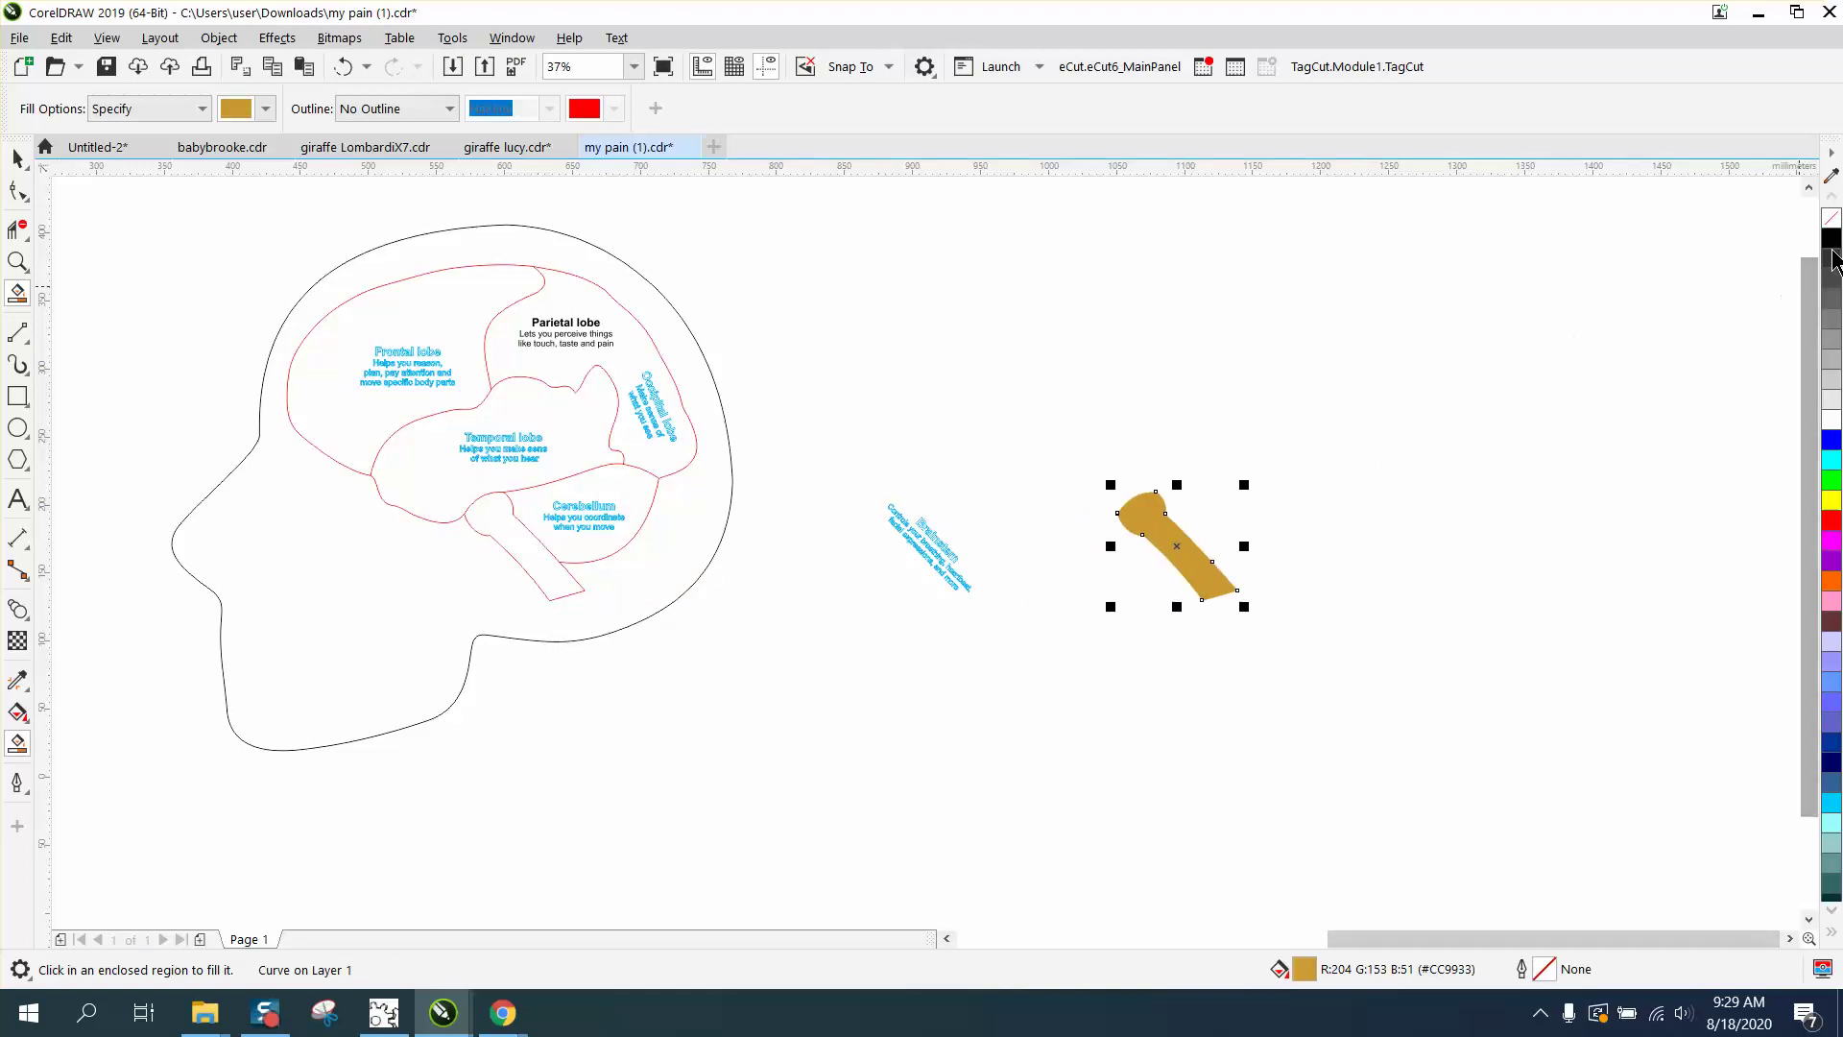
click(1832, 221)
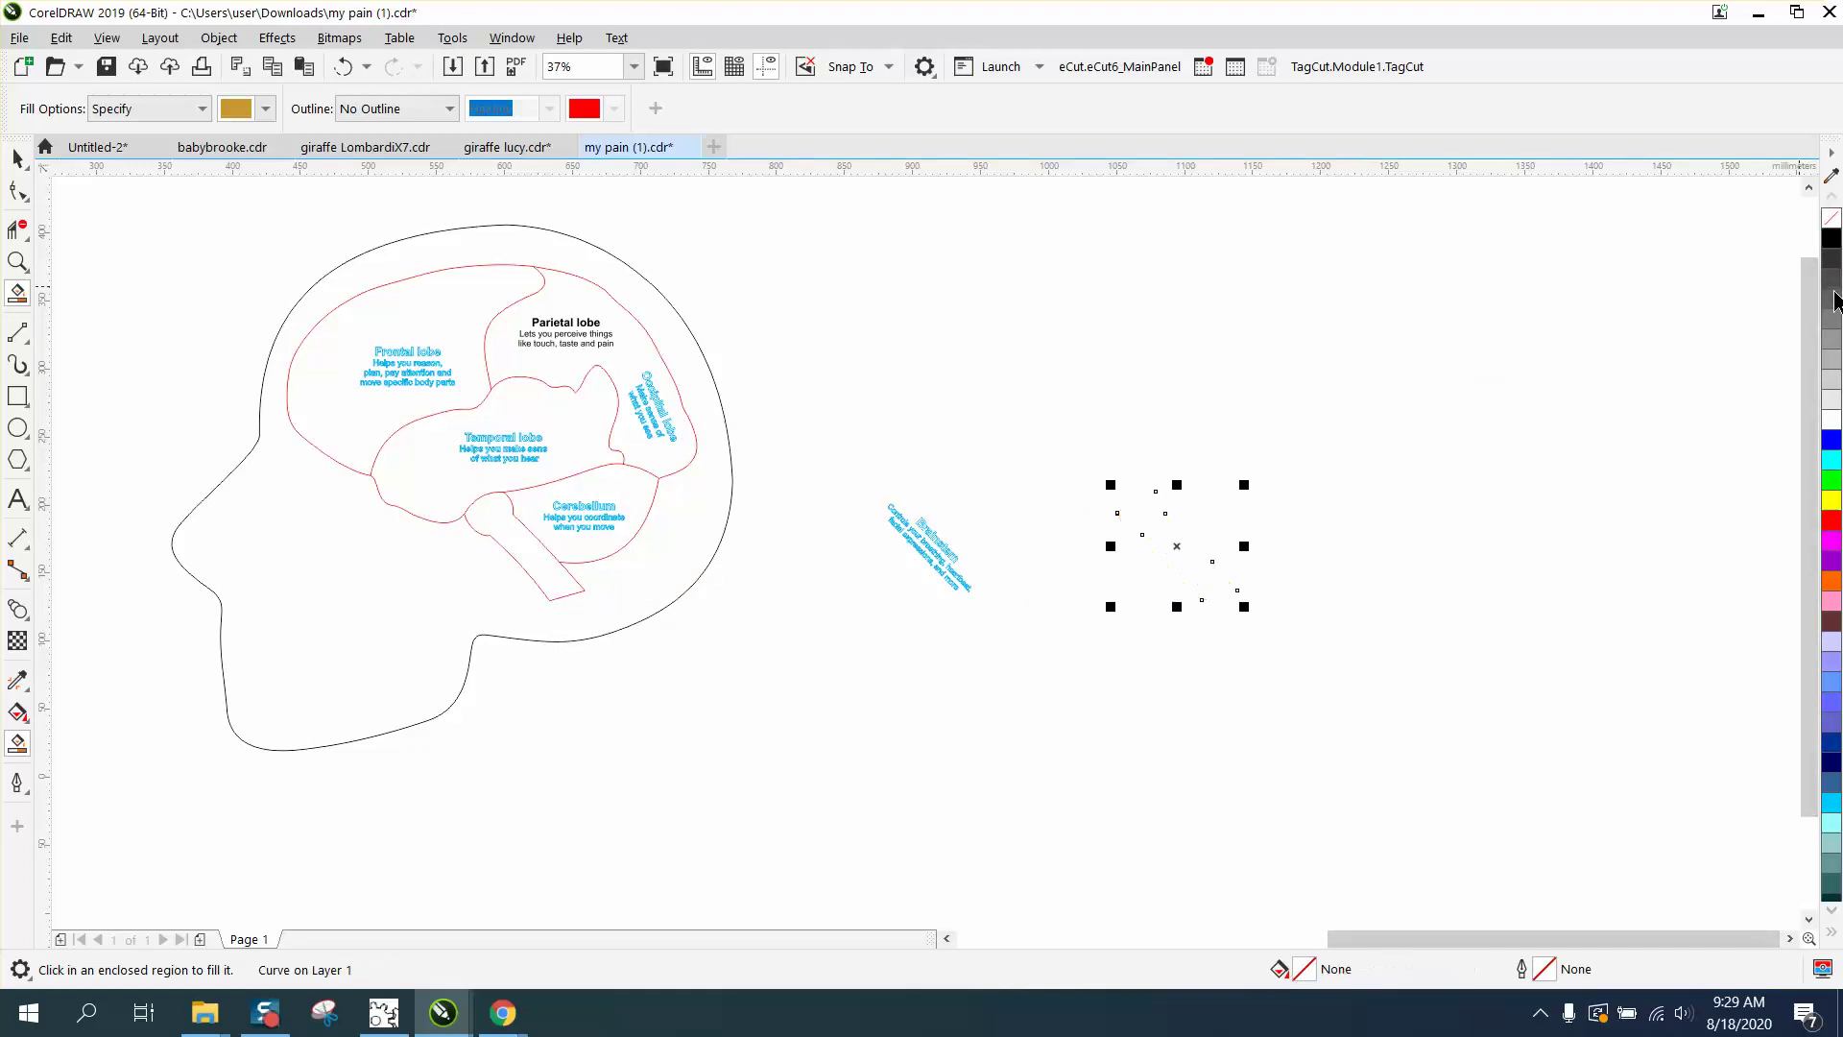
right_click(1831, 519)
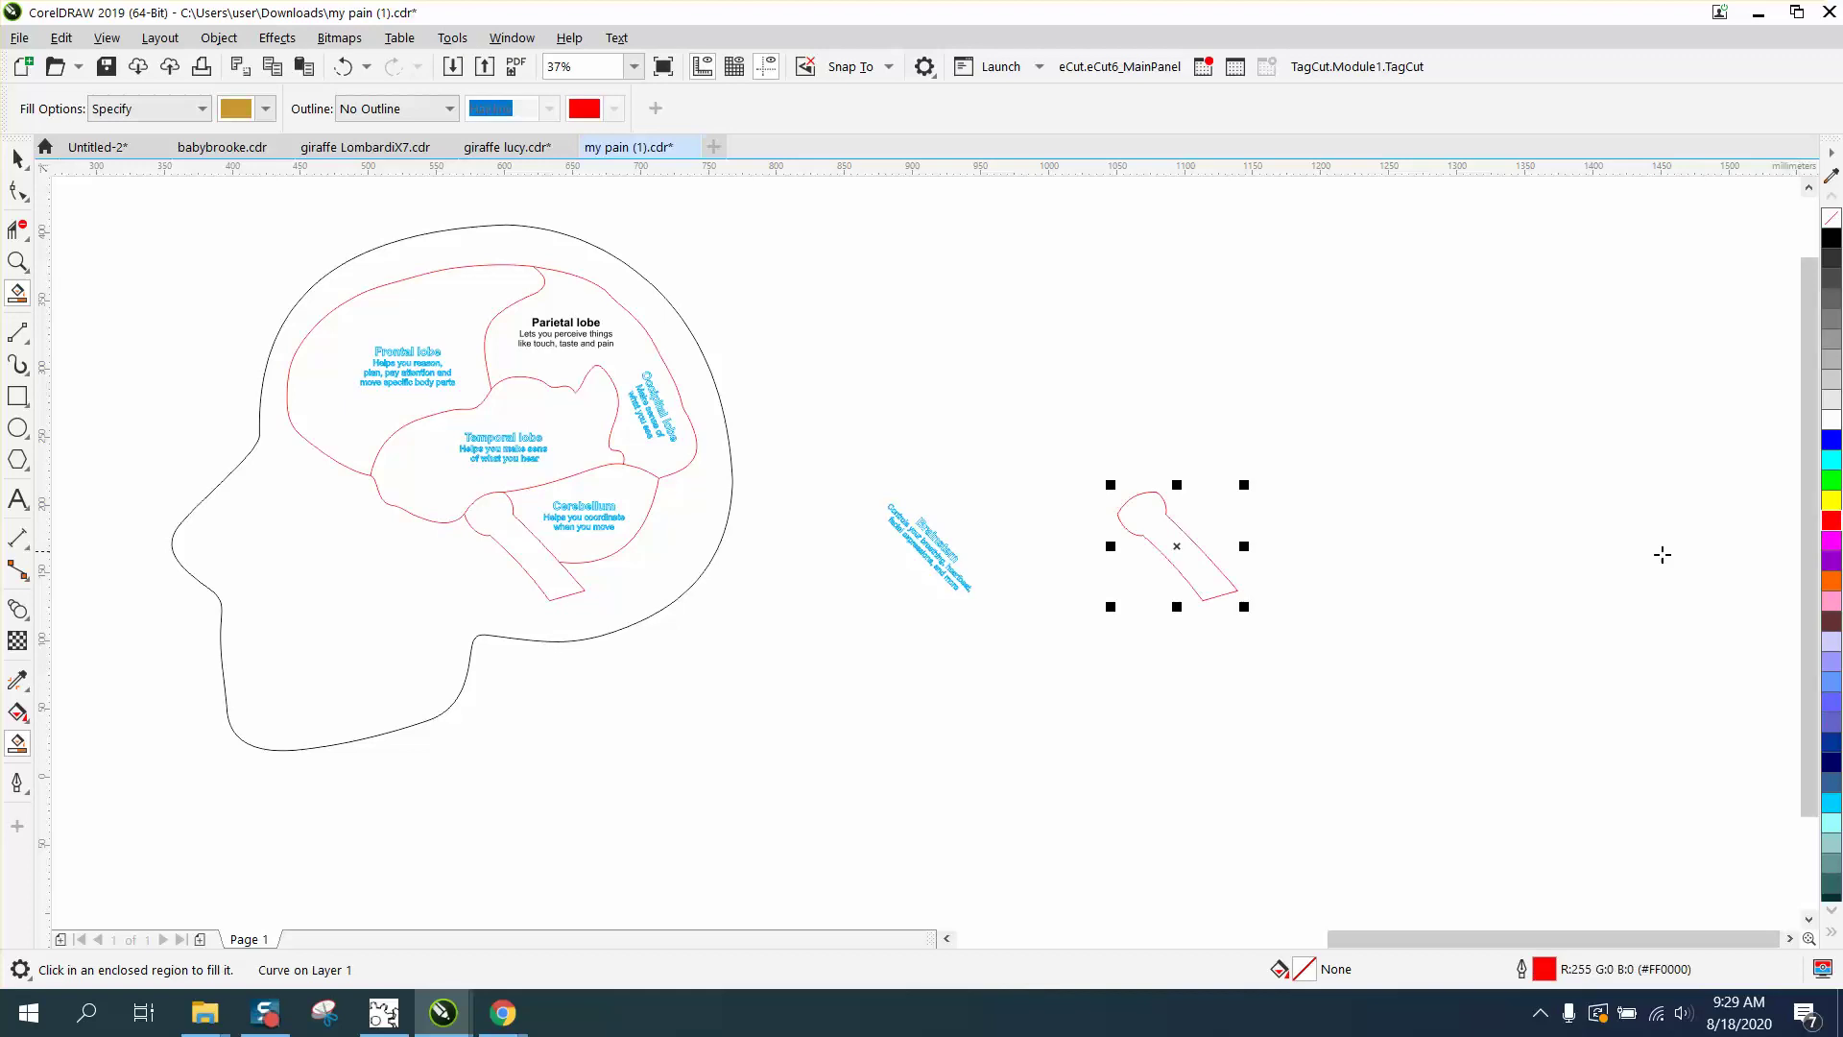
click(18, 261)
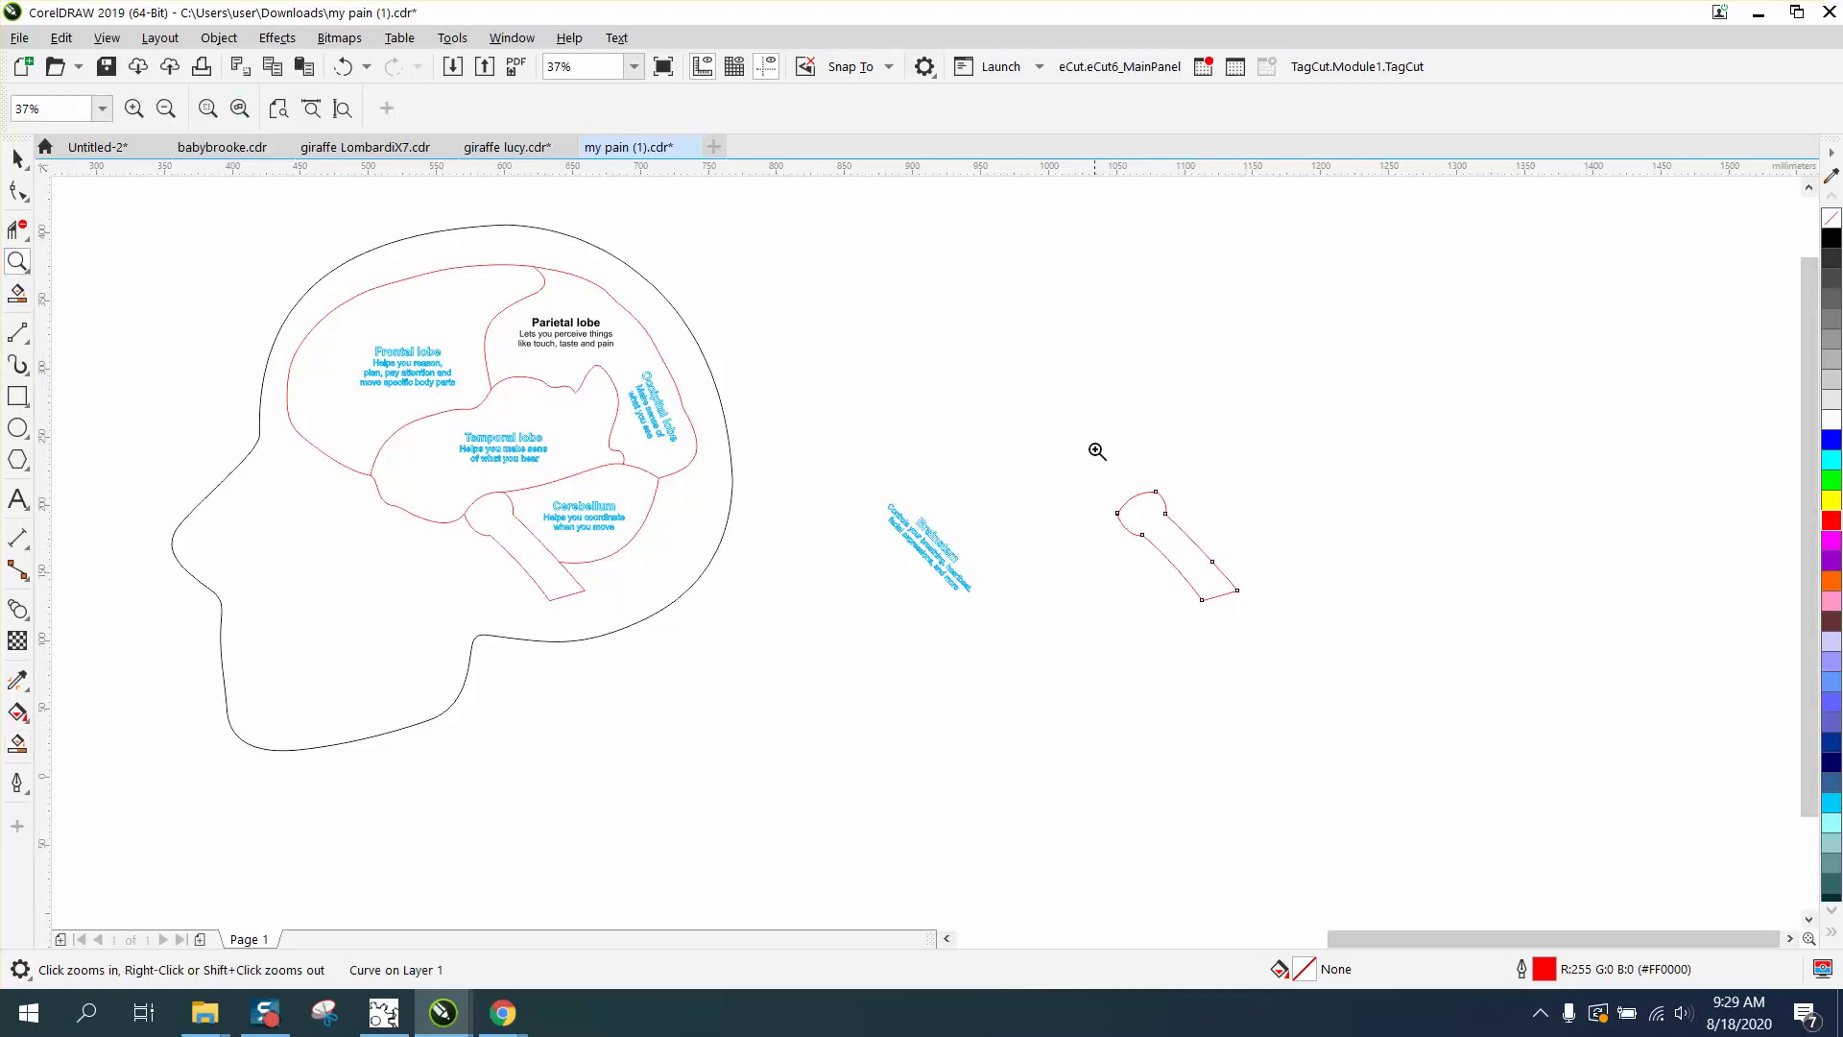
drag(1094, 449, 1344, 695)
click(17, 156)
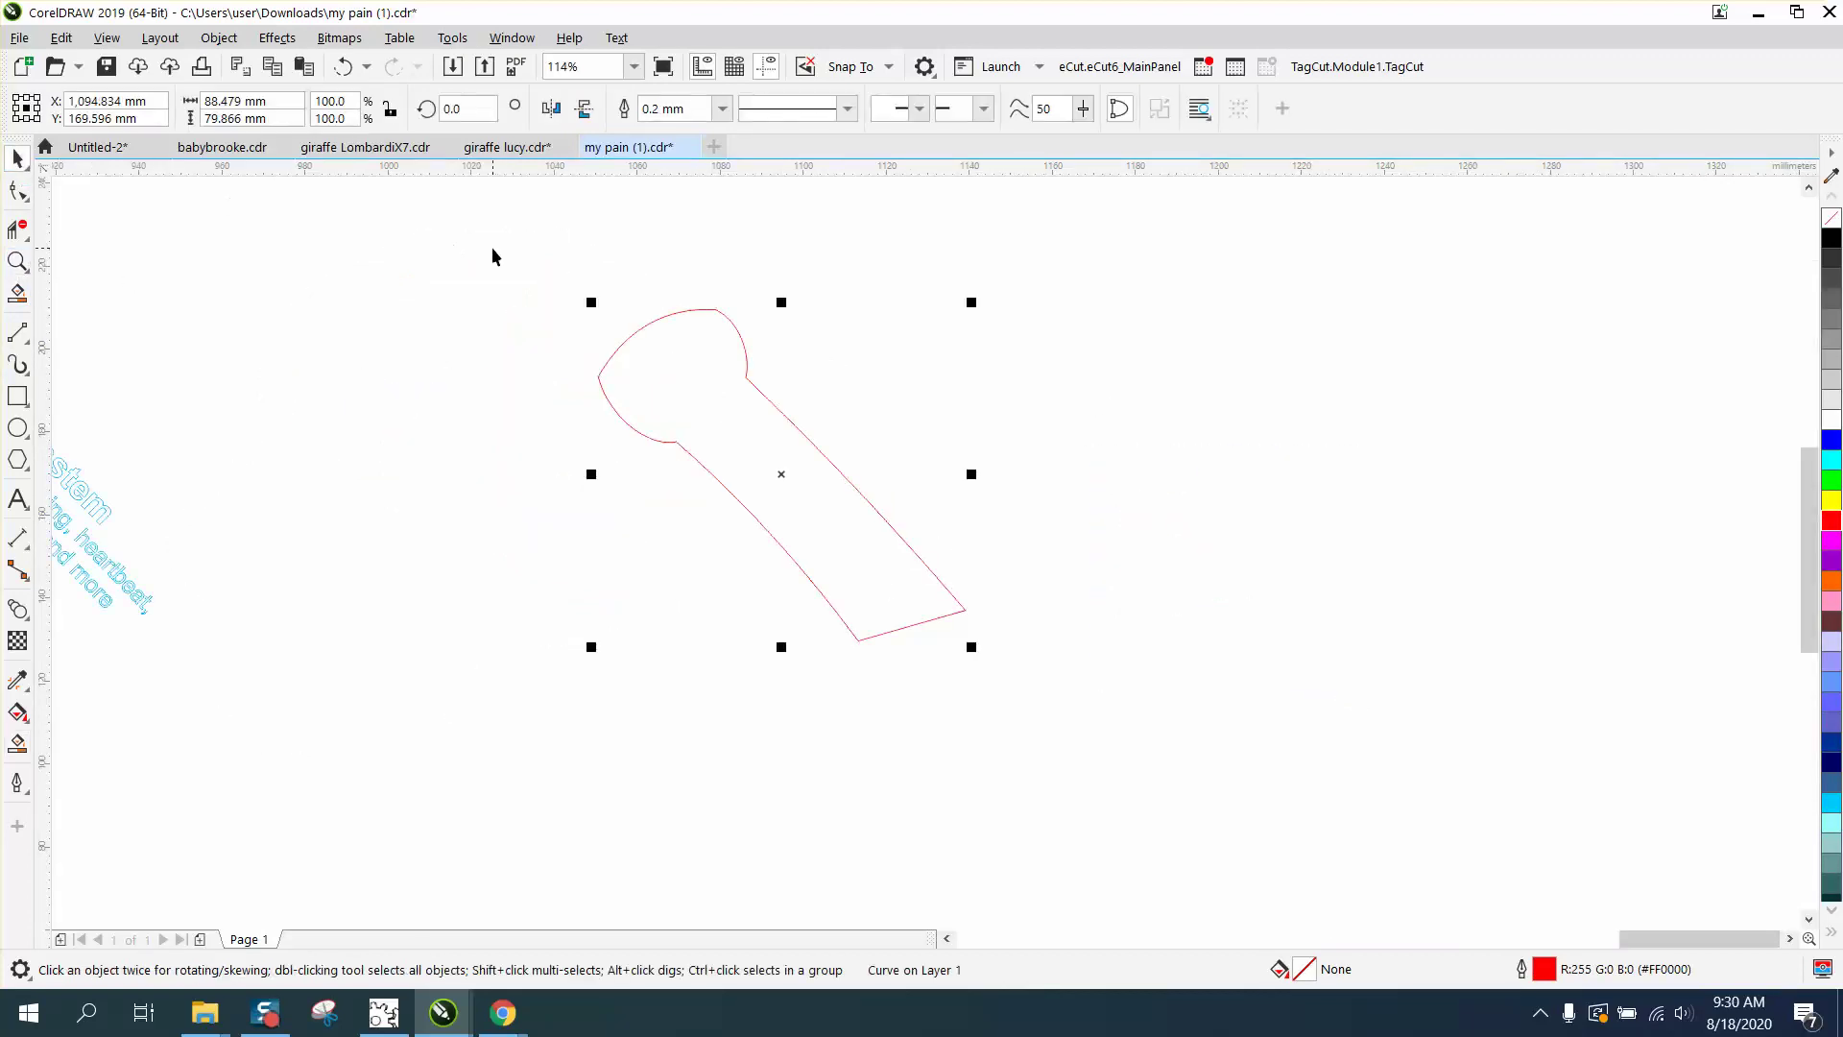
Select all nodes of the red brainstem outline and break the curve apart
click(234, 44)
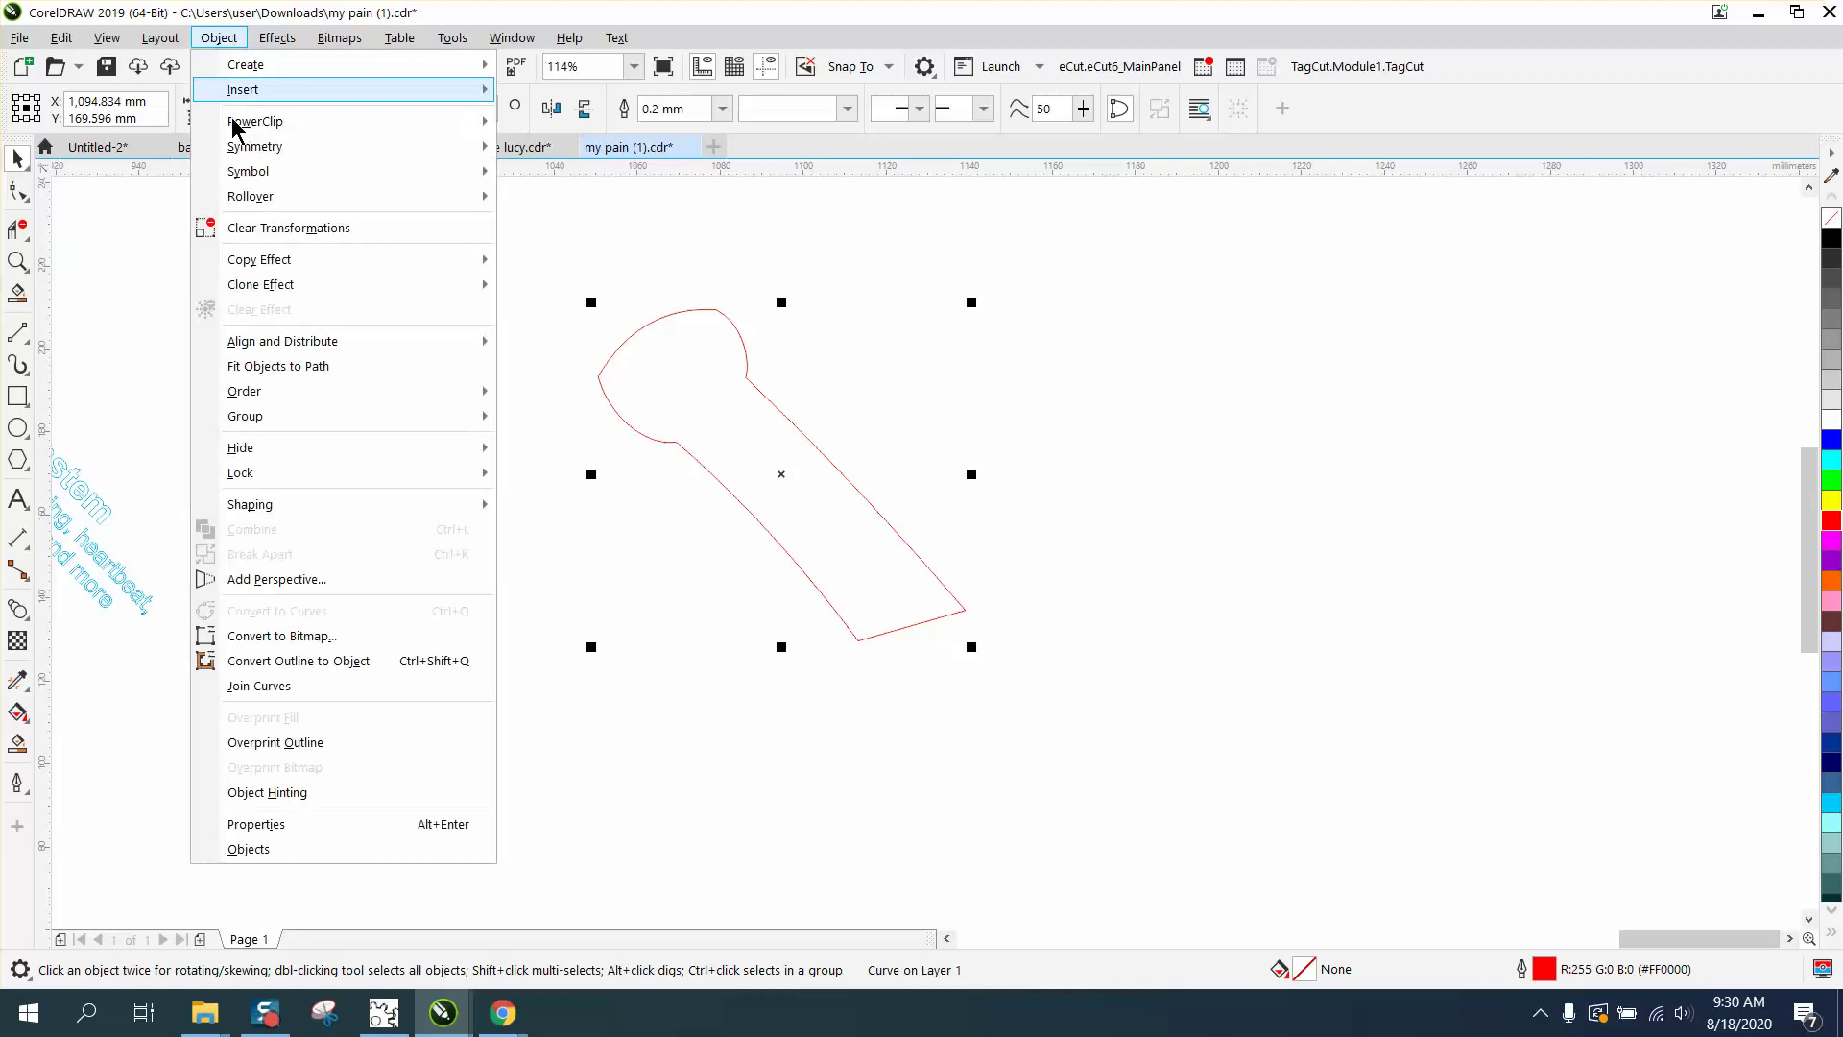
mouse_move(278, 448)
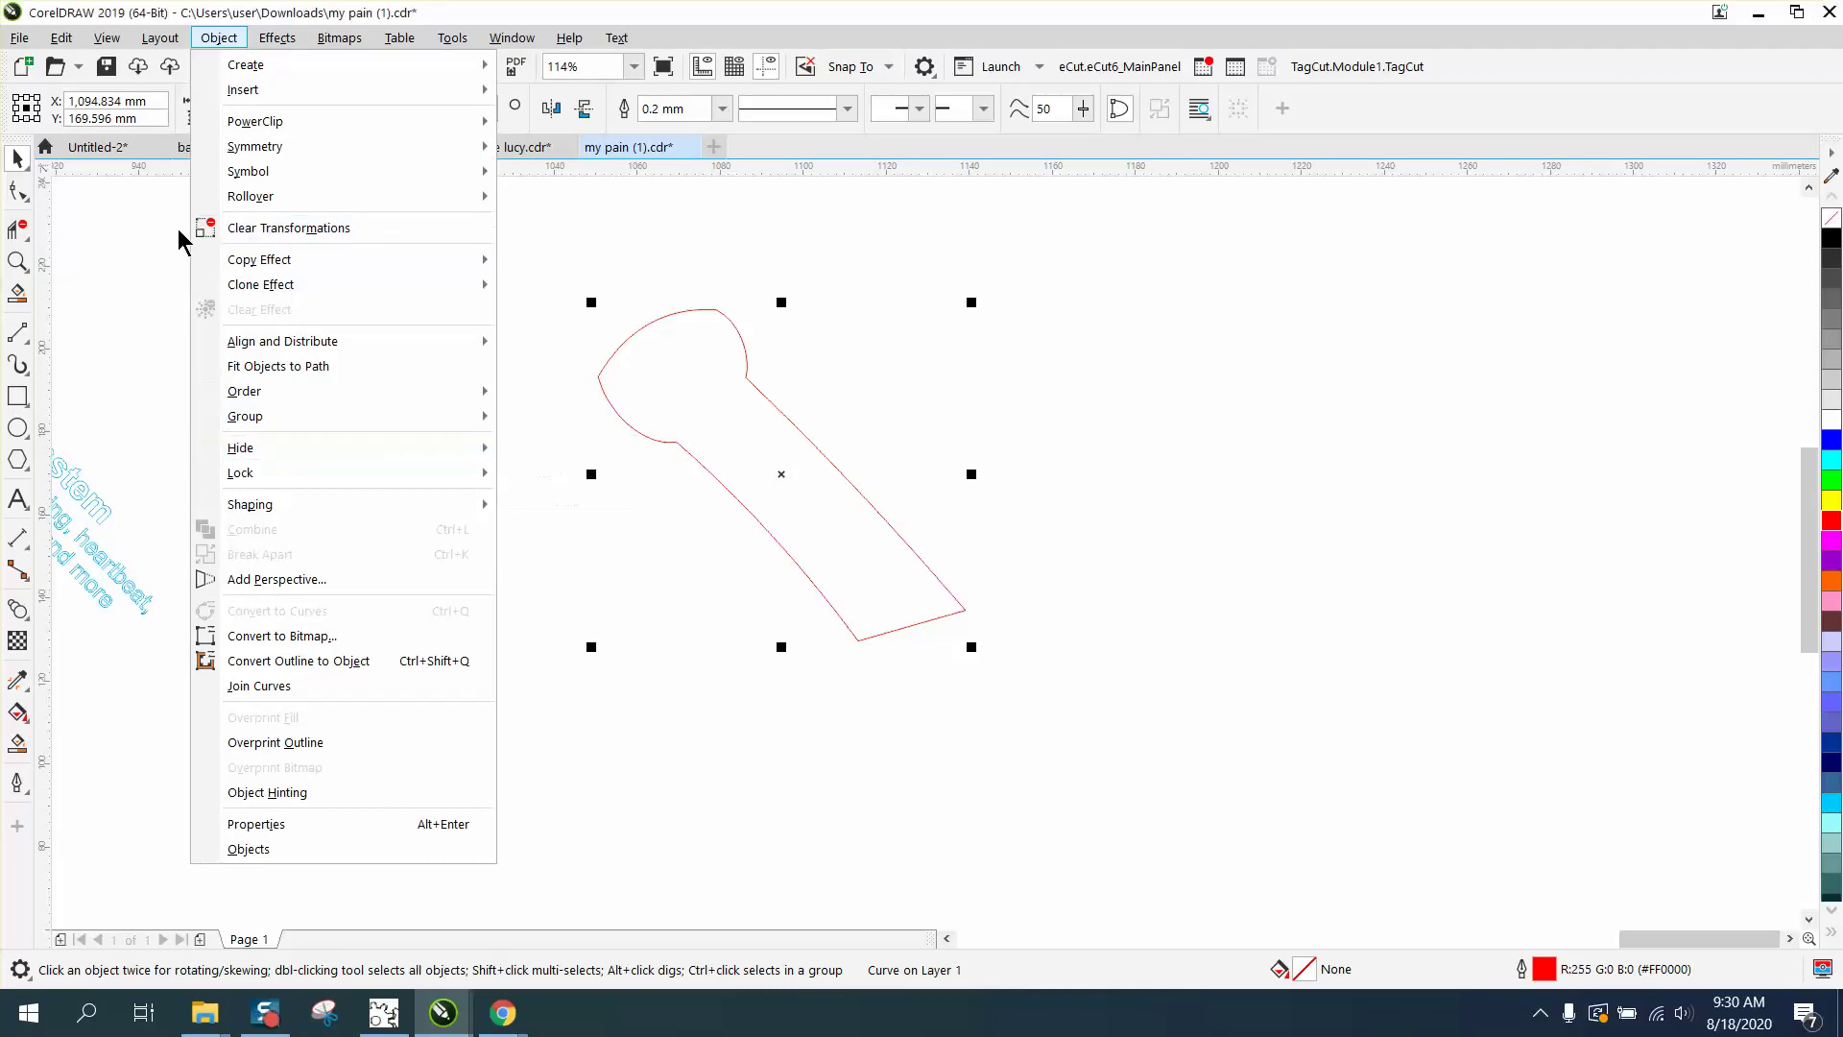
click(144, 234)
click(13, 194)
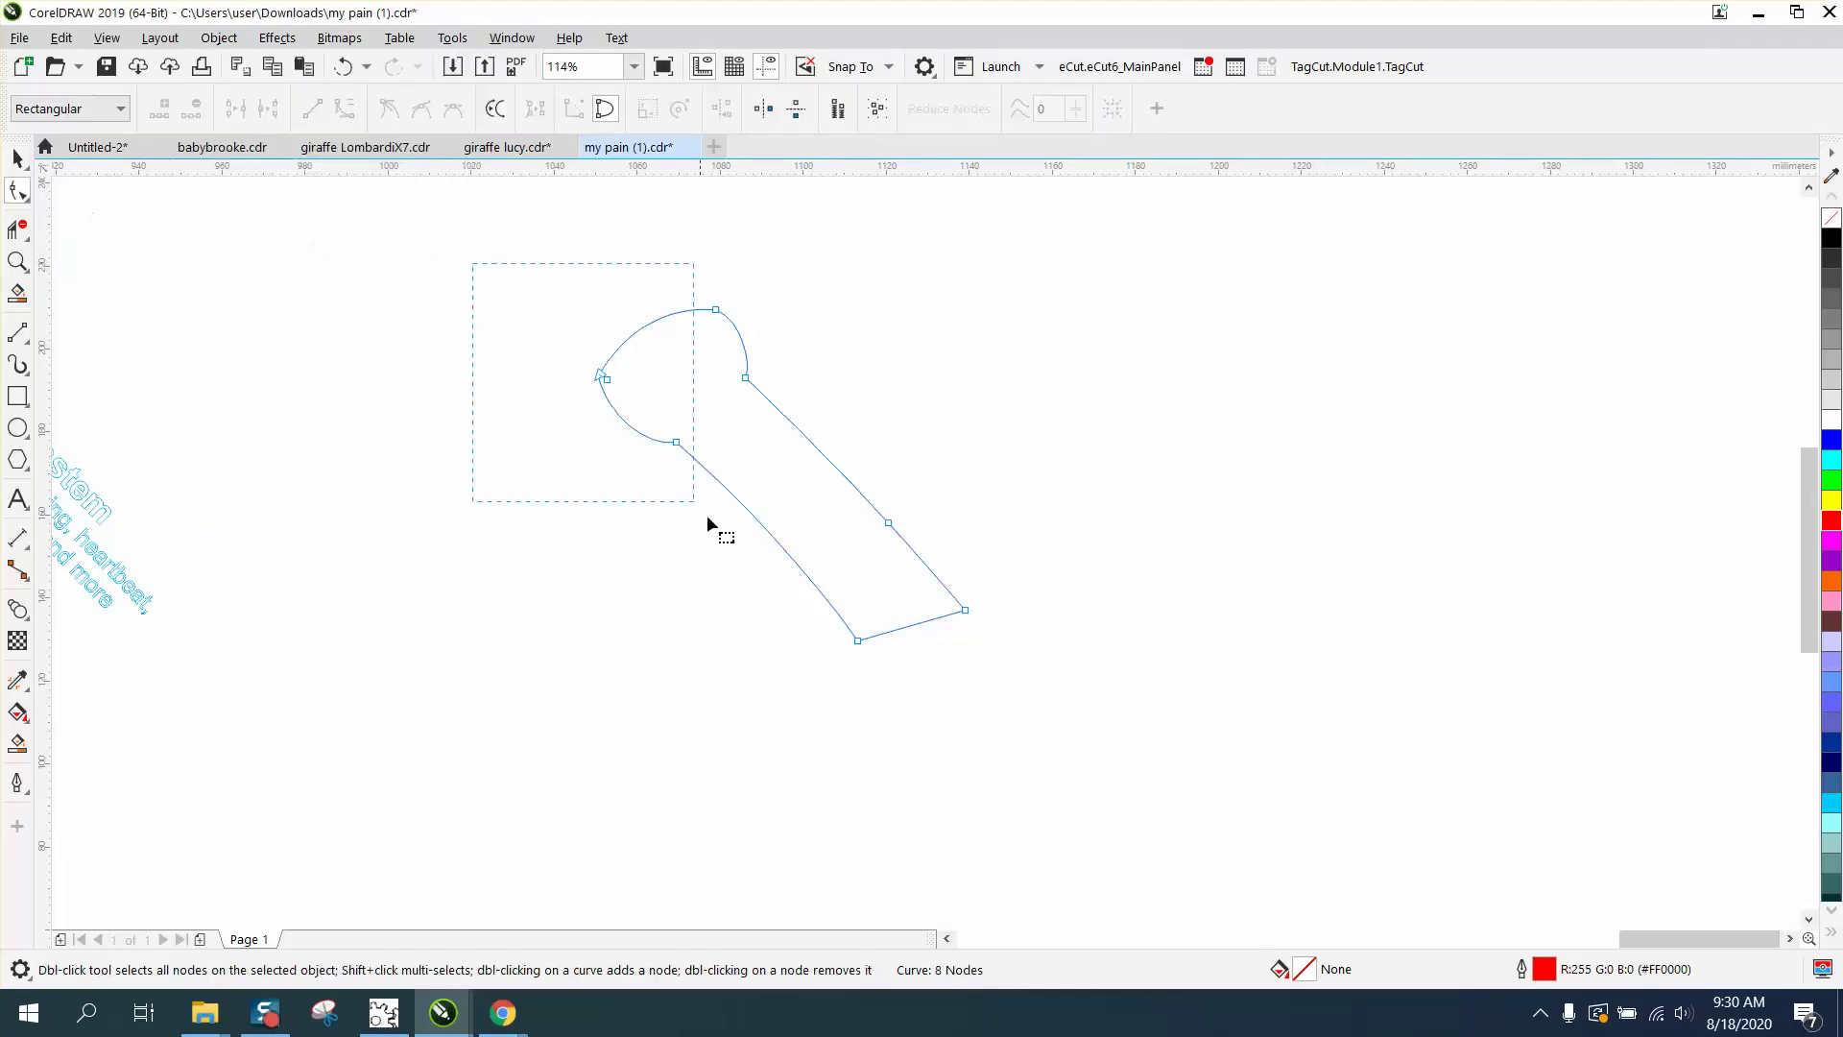
drag(1046, 726, 1048, 727)
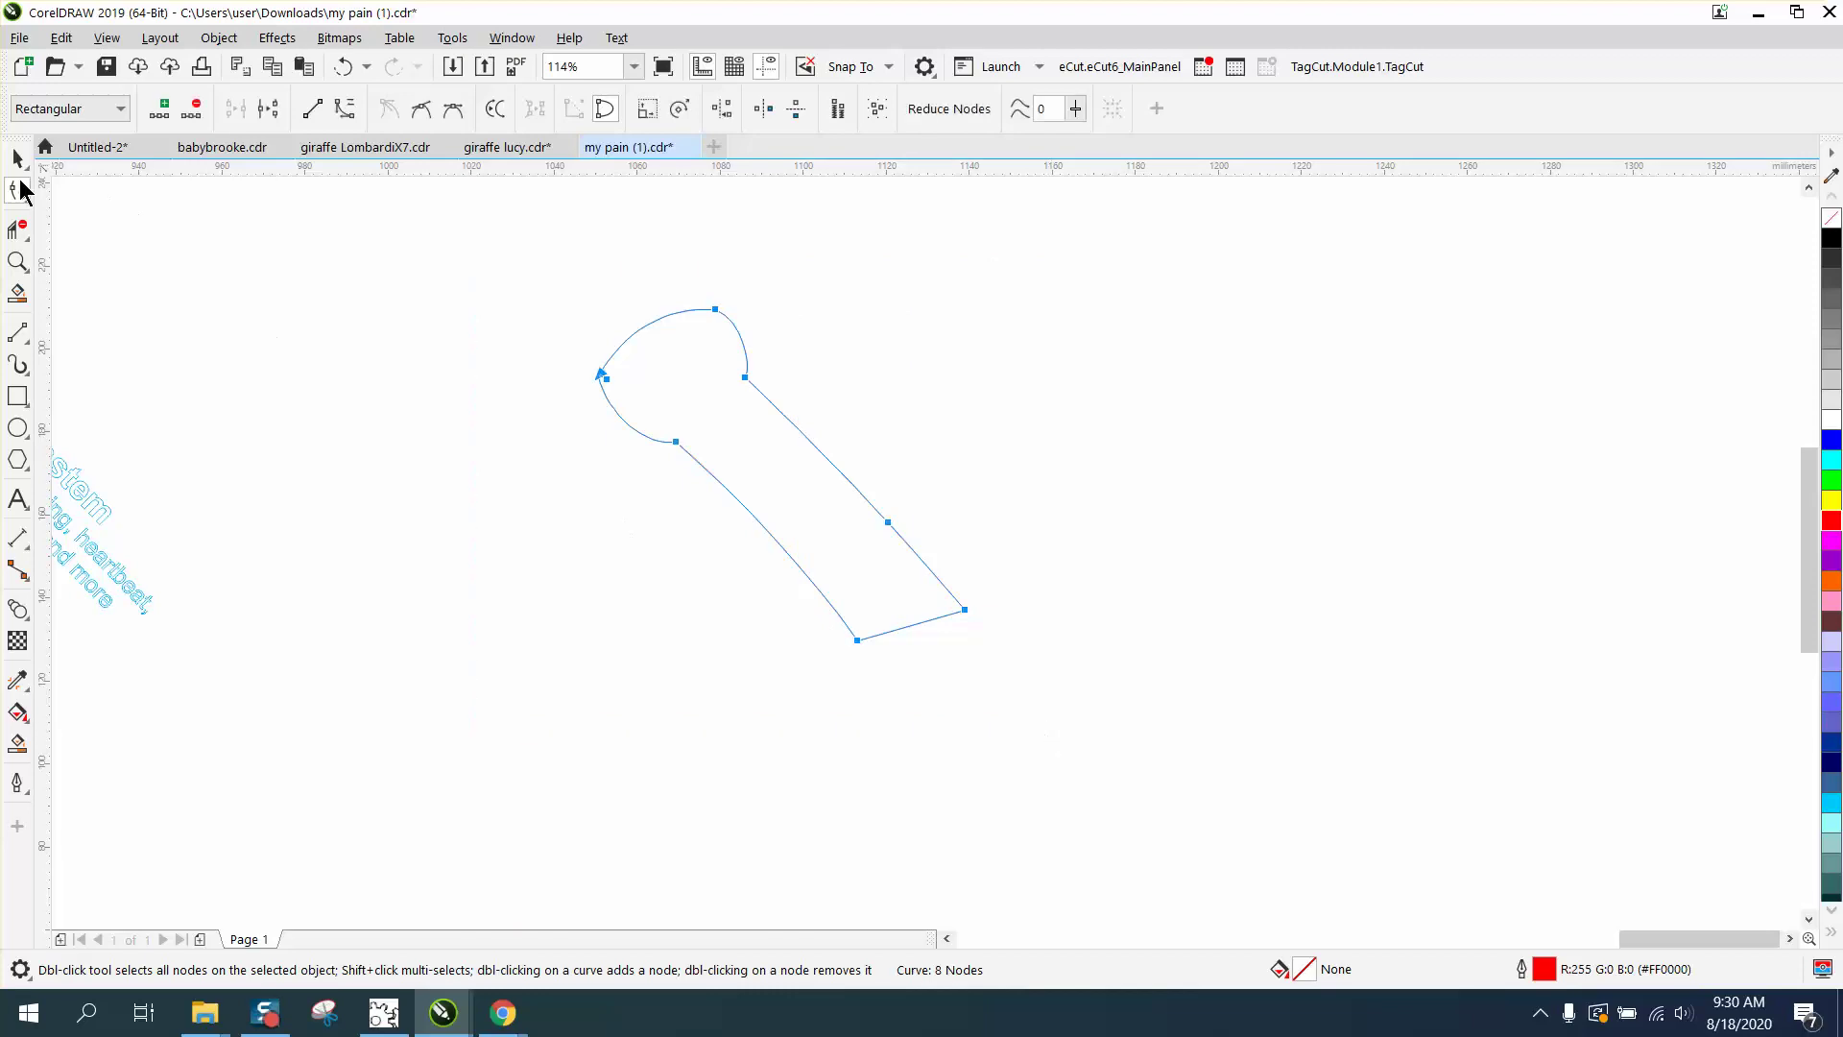
click(268, 108)
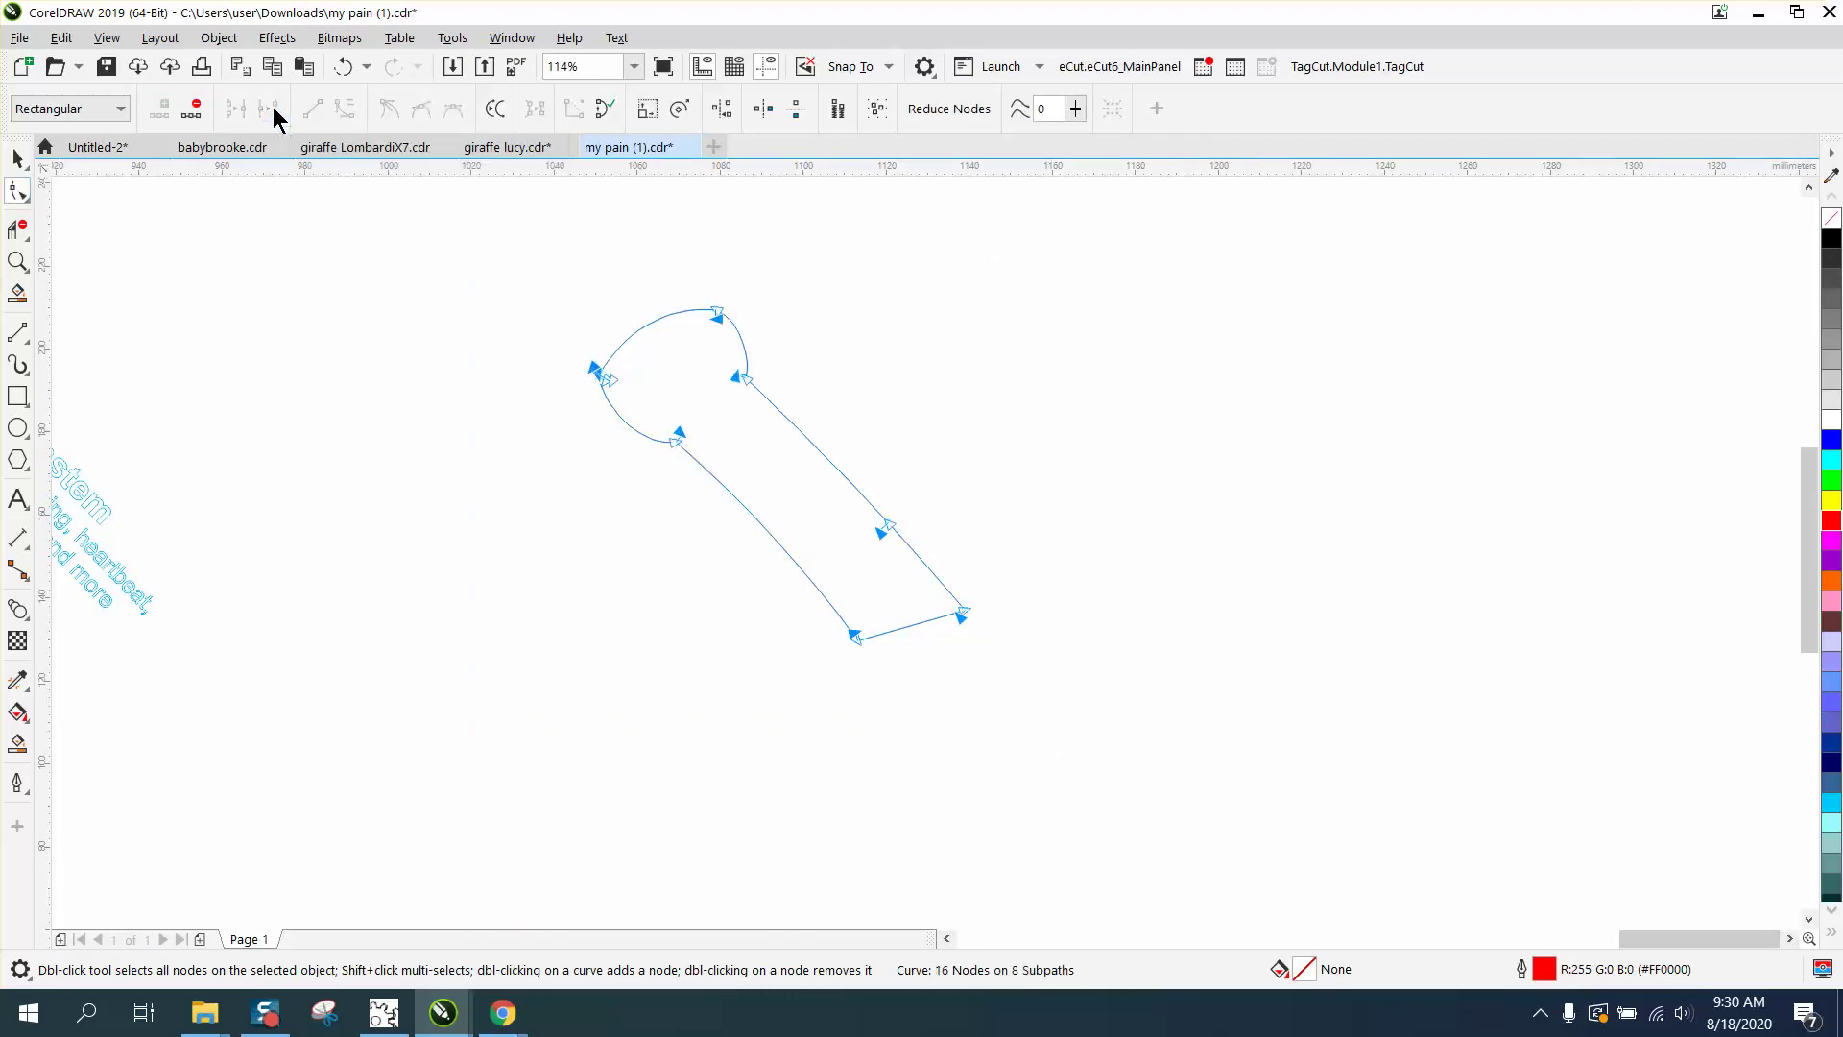
Delete the top arc, upper-left arc, and right and bottom segments, keeping the lower-left edge
click(17, 228)
drag(595, 272, 790, 378)
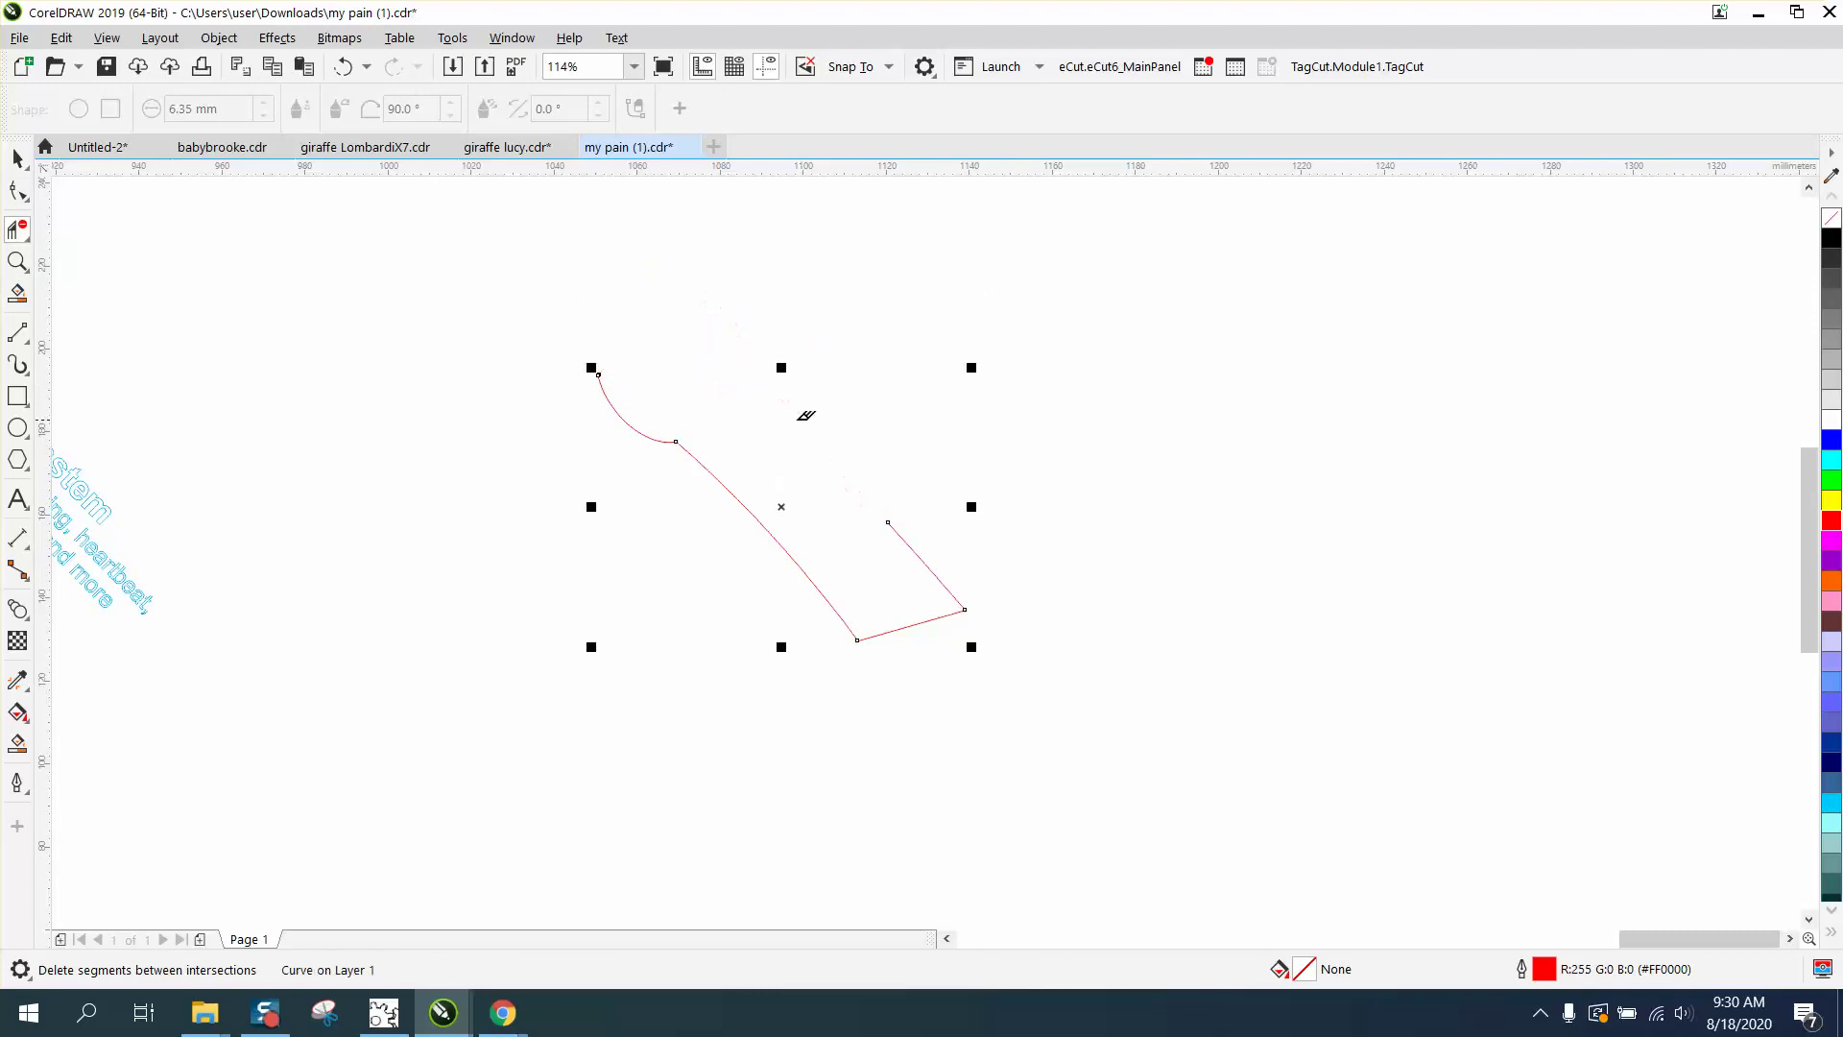
click(632, 410)
drag(851, 457, 989, 663)
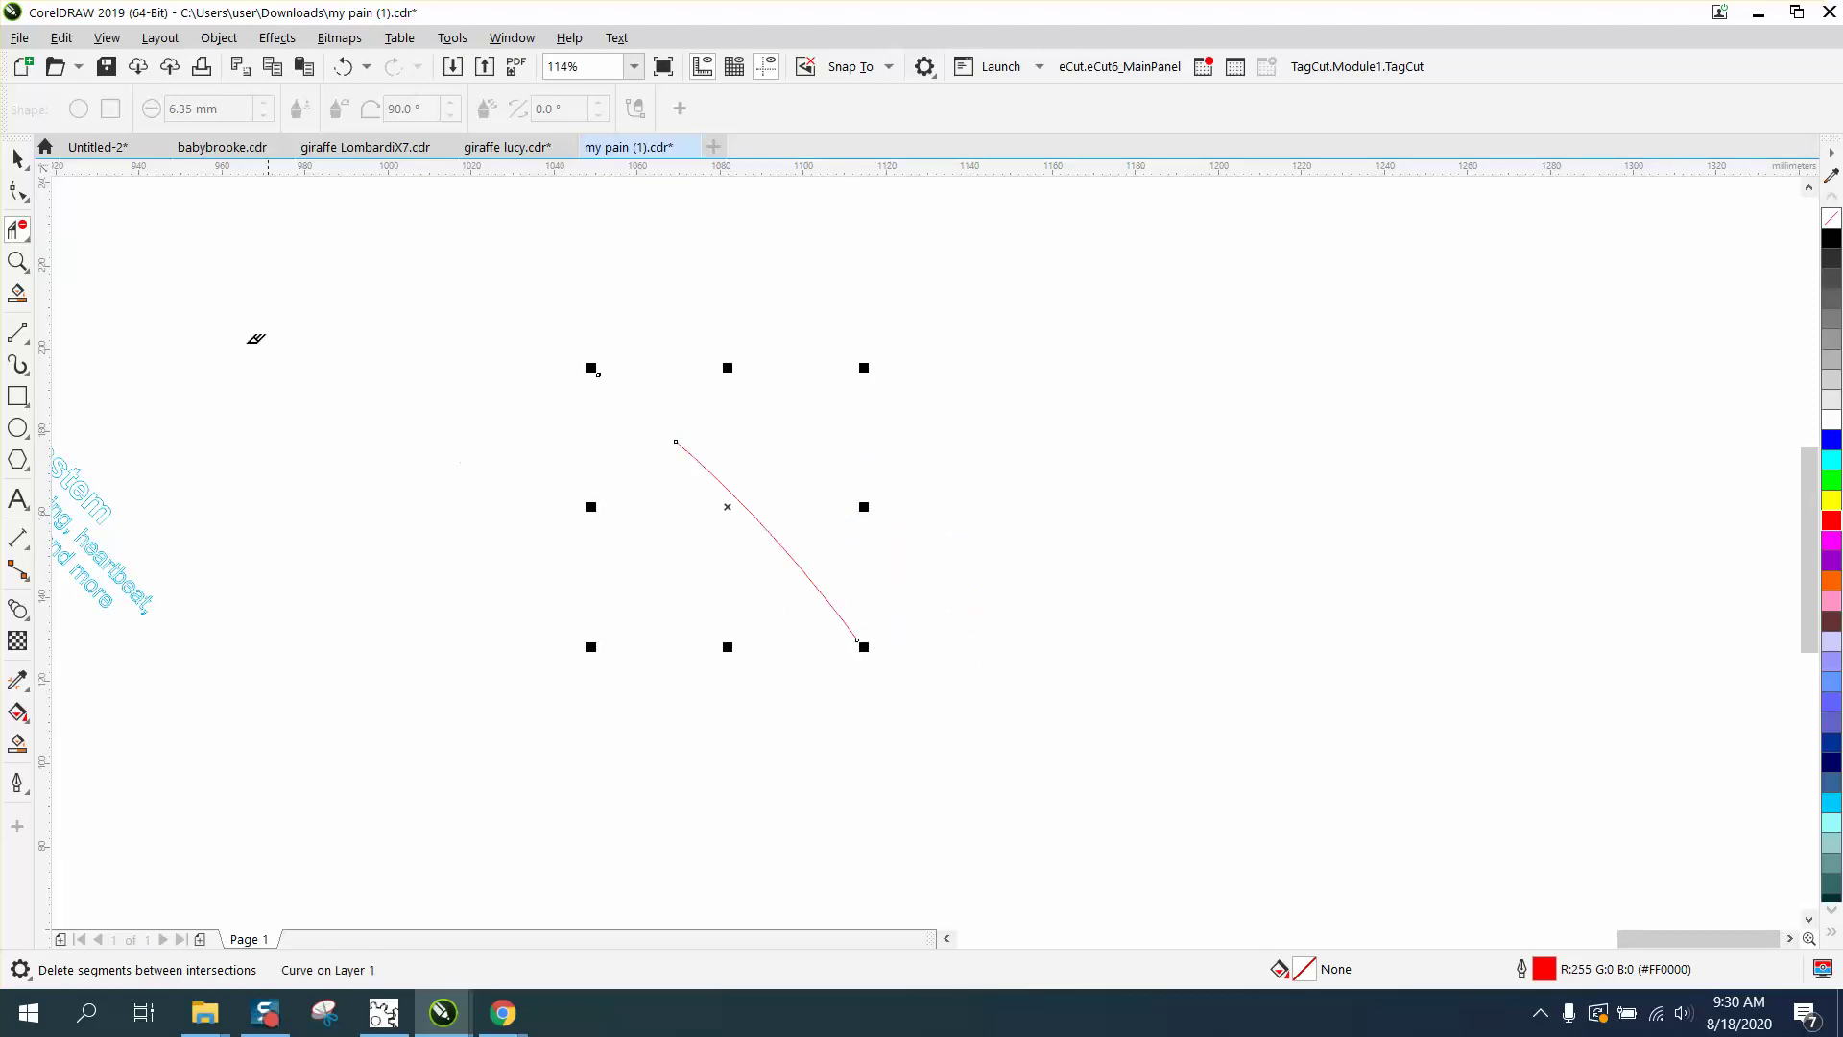
click(17, 158)
scroll(888, 412, down, 3)
click(17, 159)
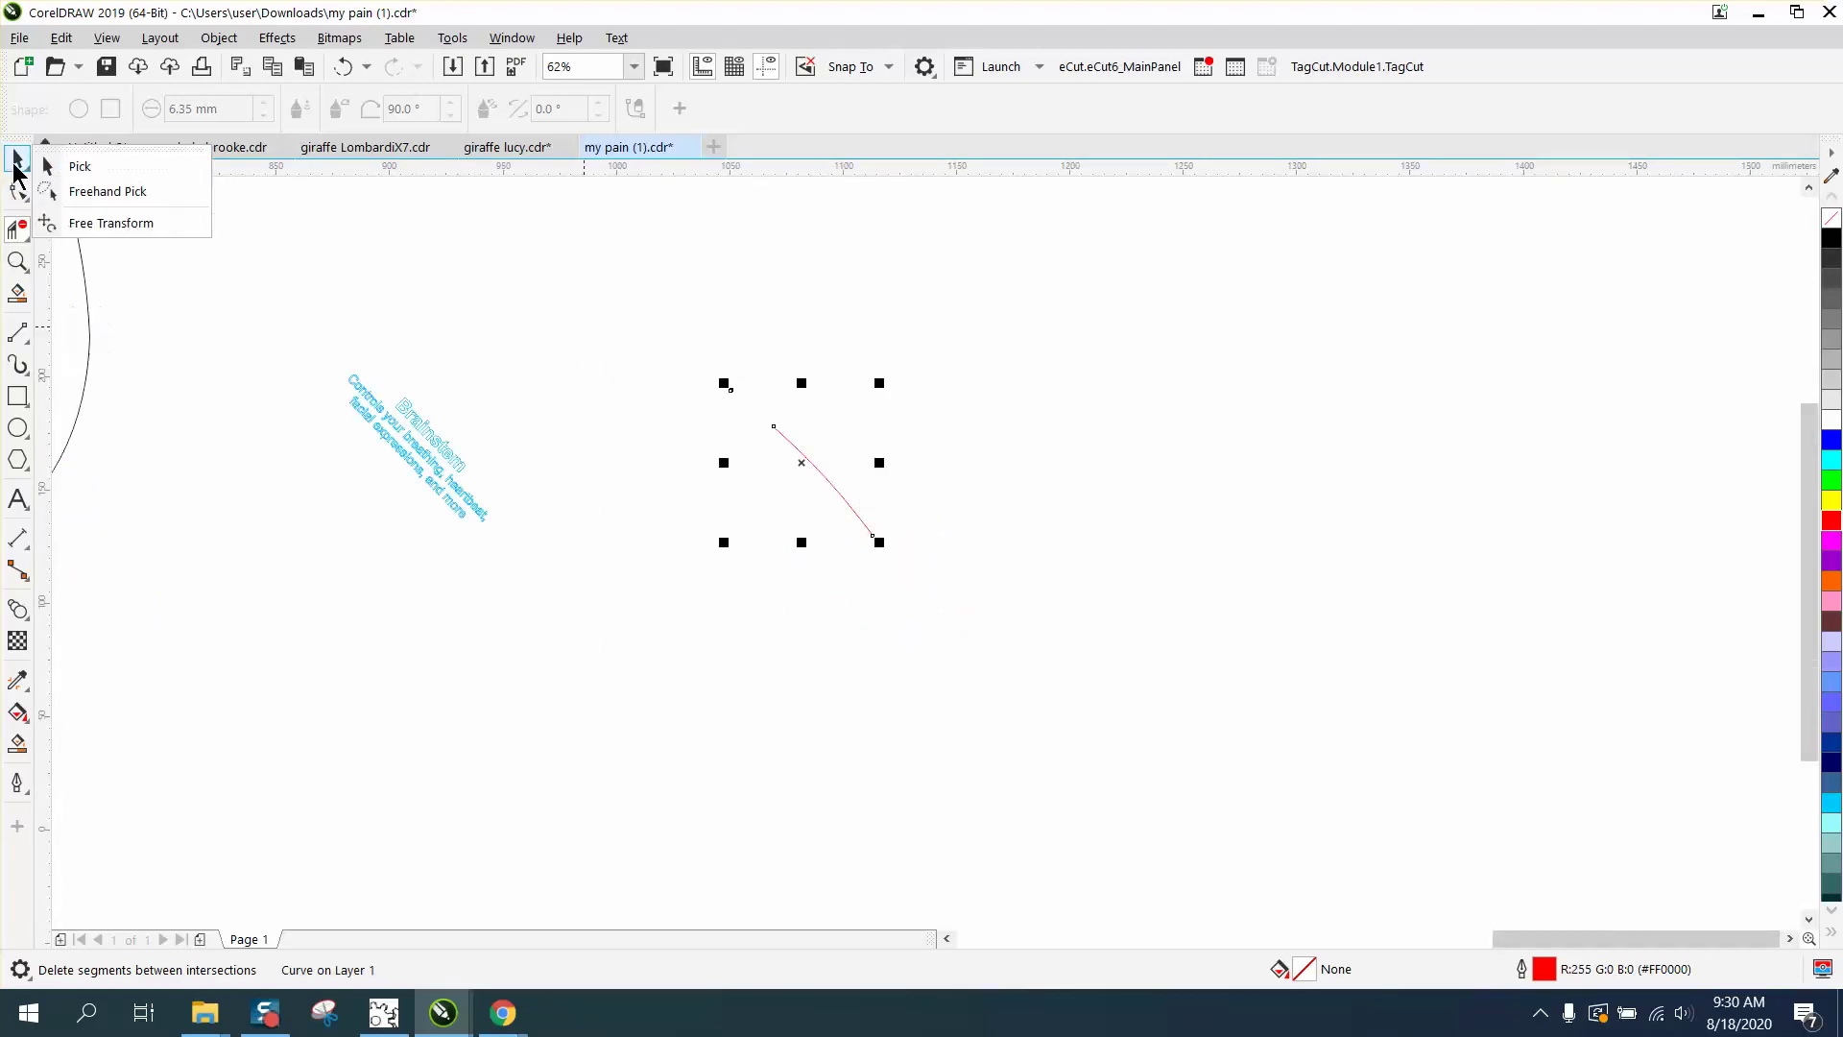
Nudge the blue Brainstem label right onto the red curve, zoom in, and place a text cursor
click(57, 164)
drag(301, 349, 547, 571)
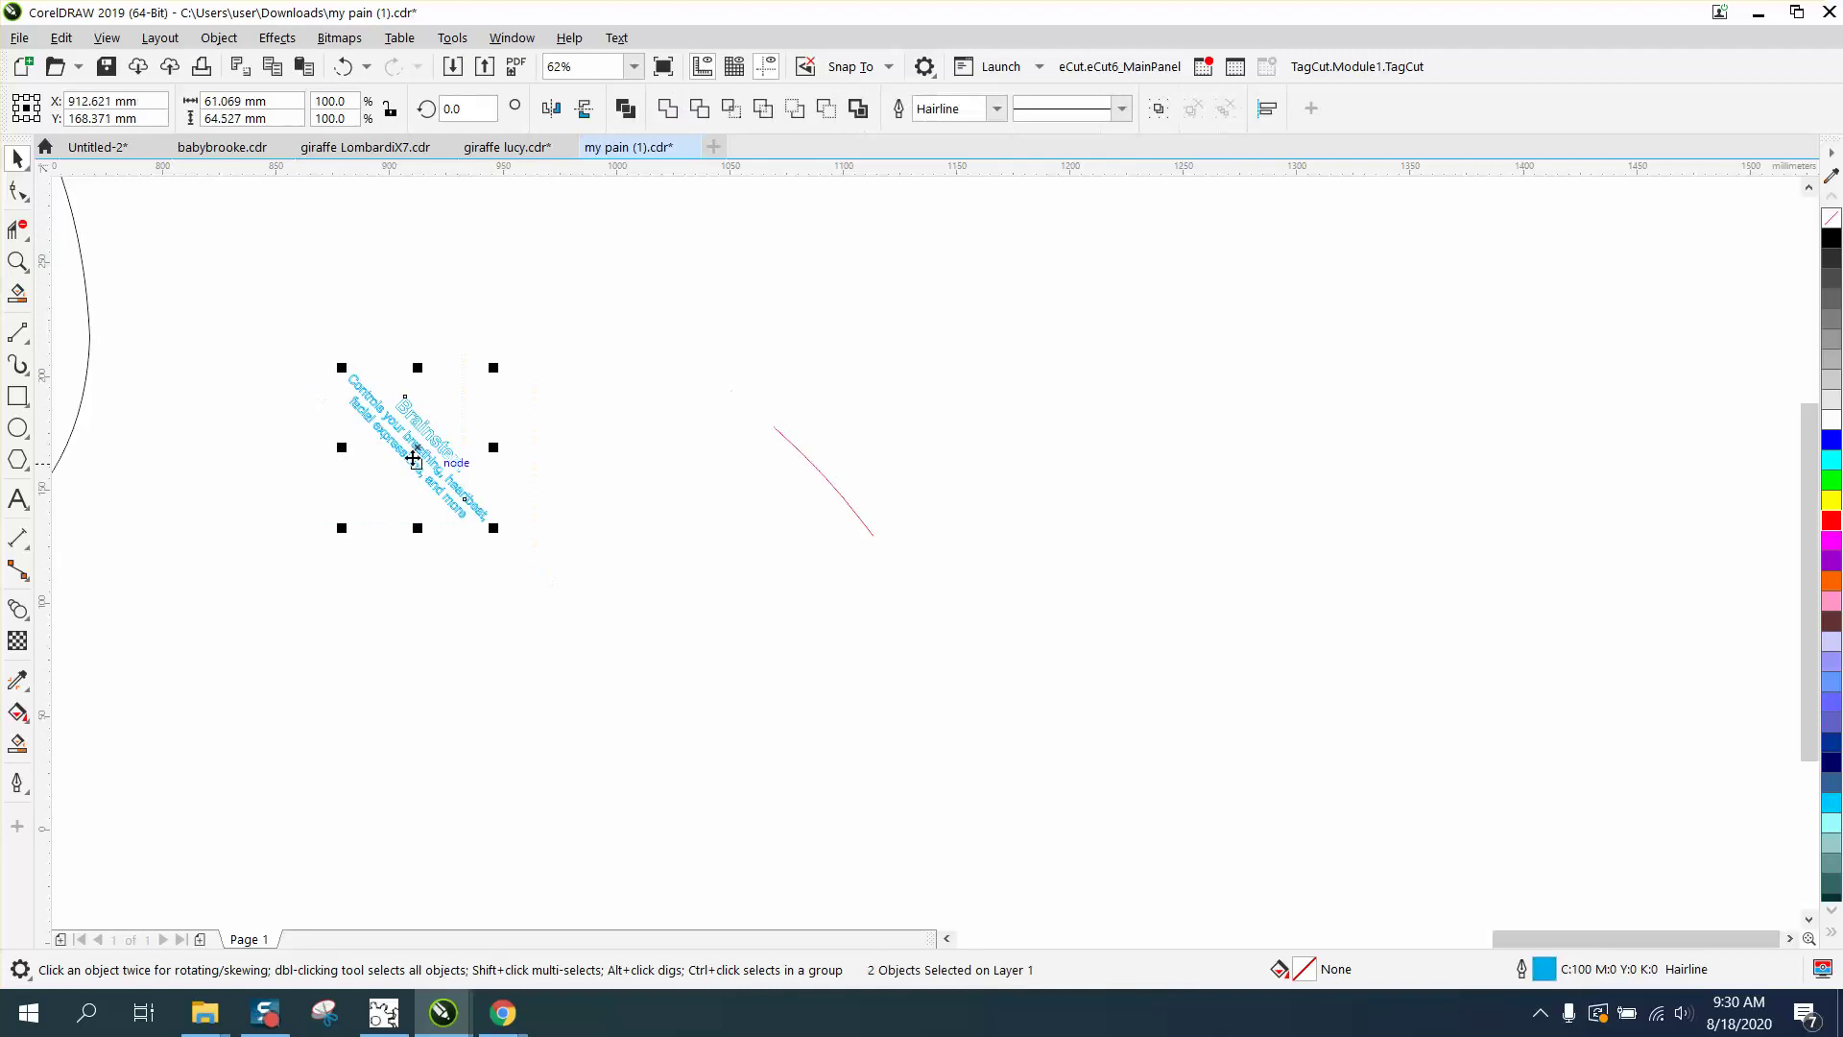
key(p)
key(Right)
key(Right)
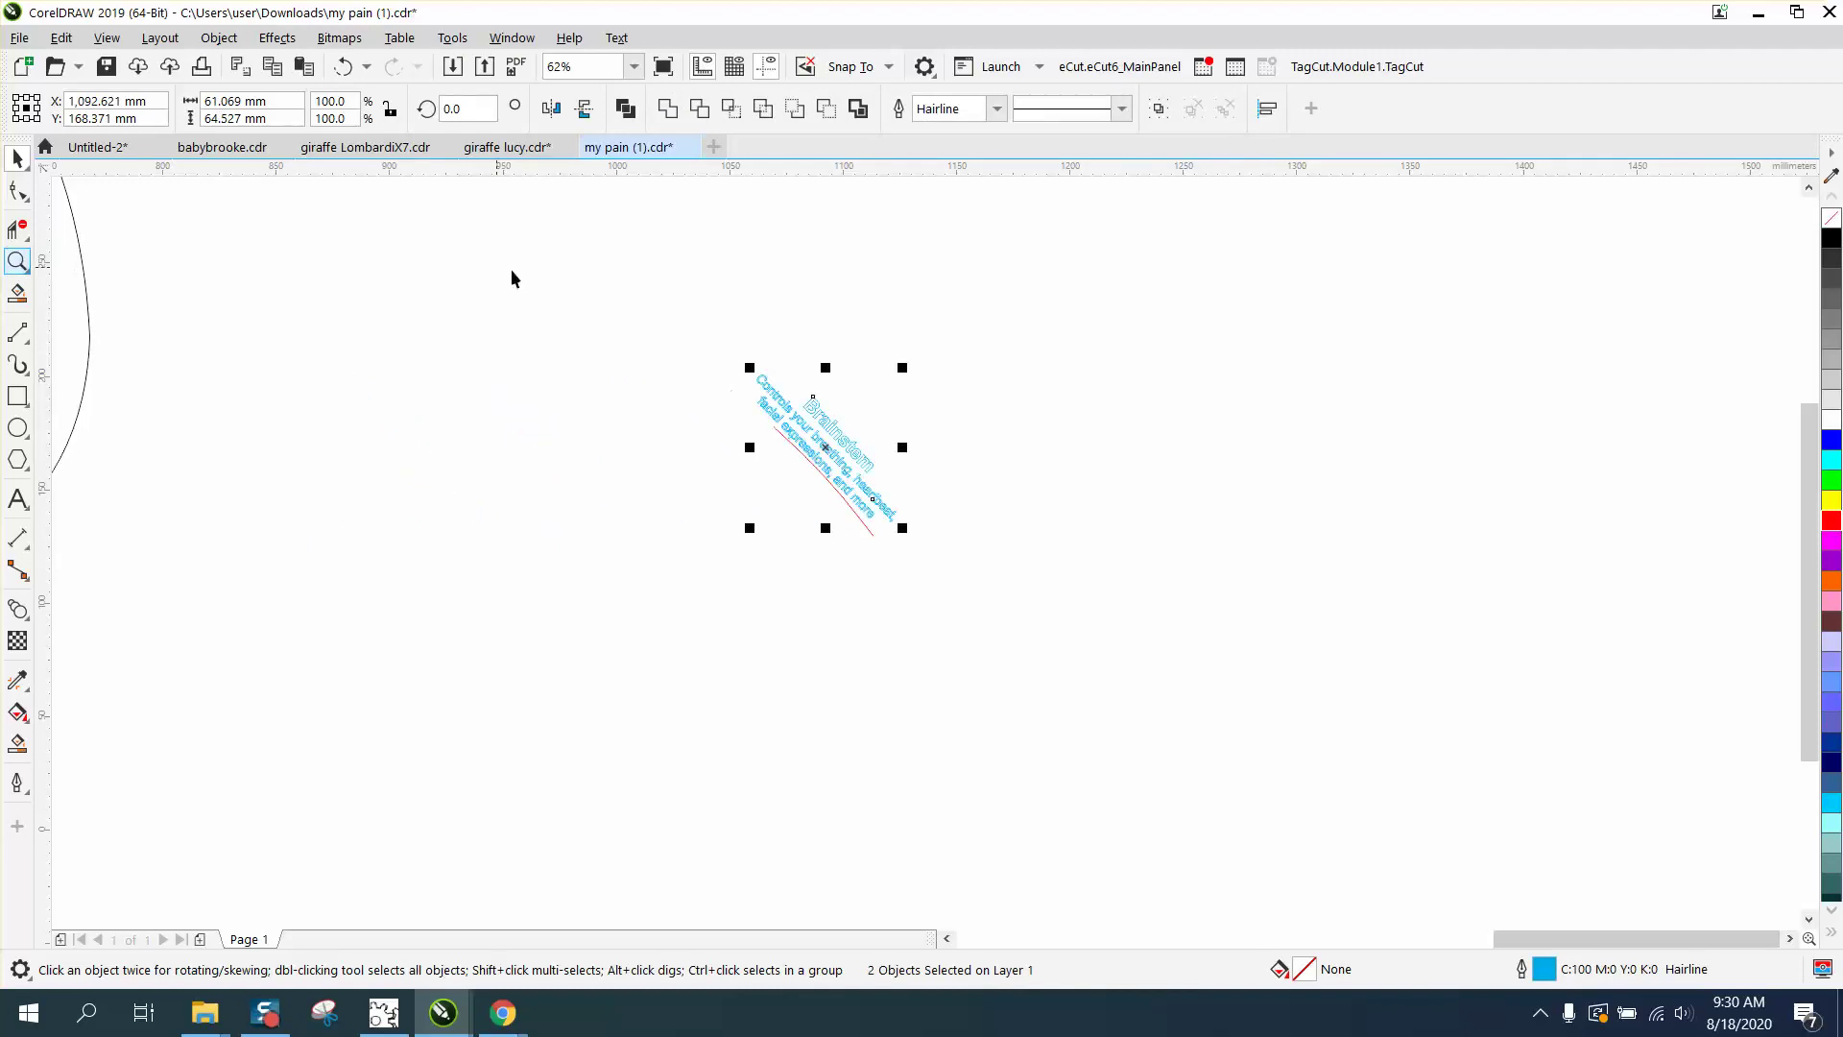
click(18, 261)
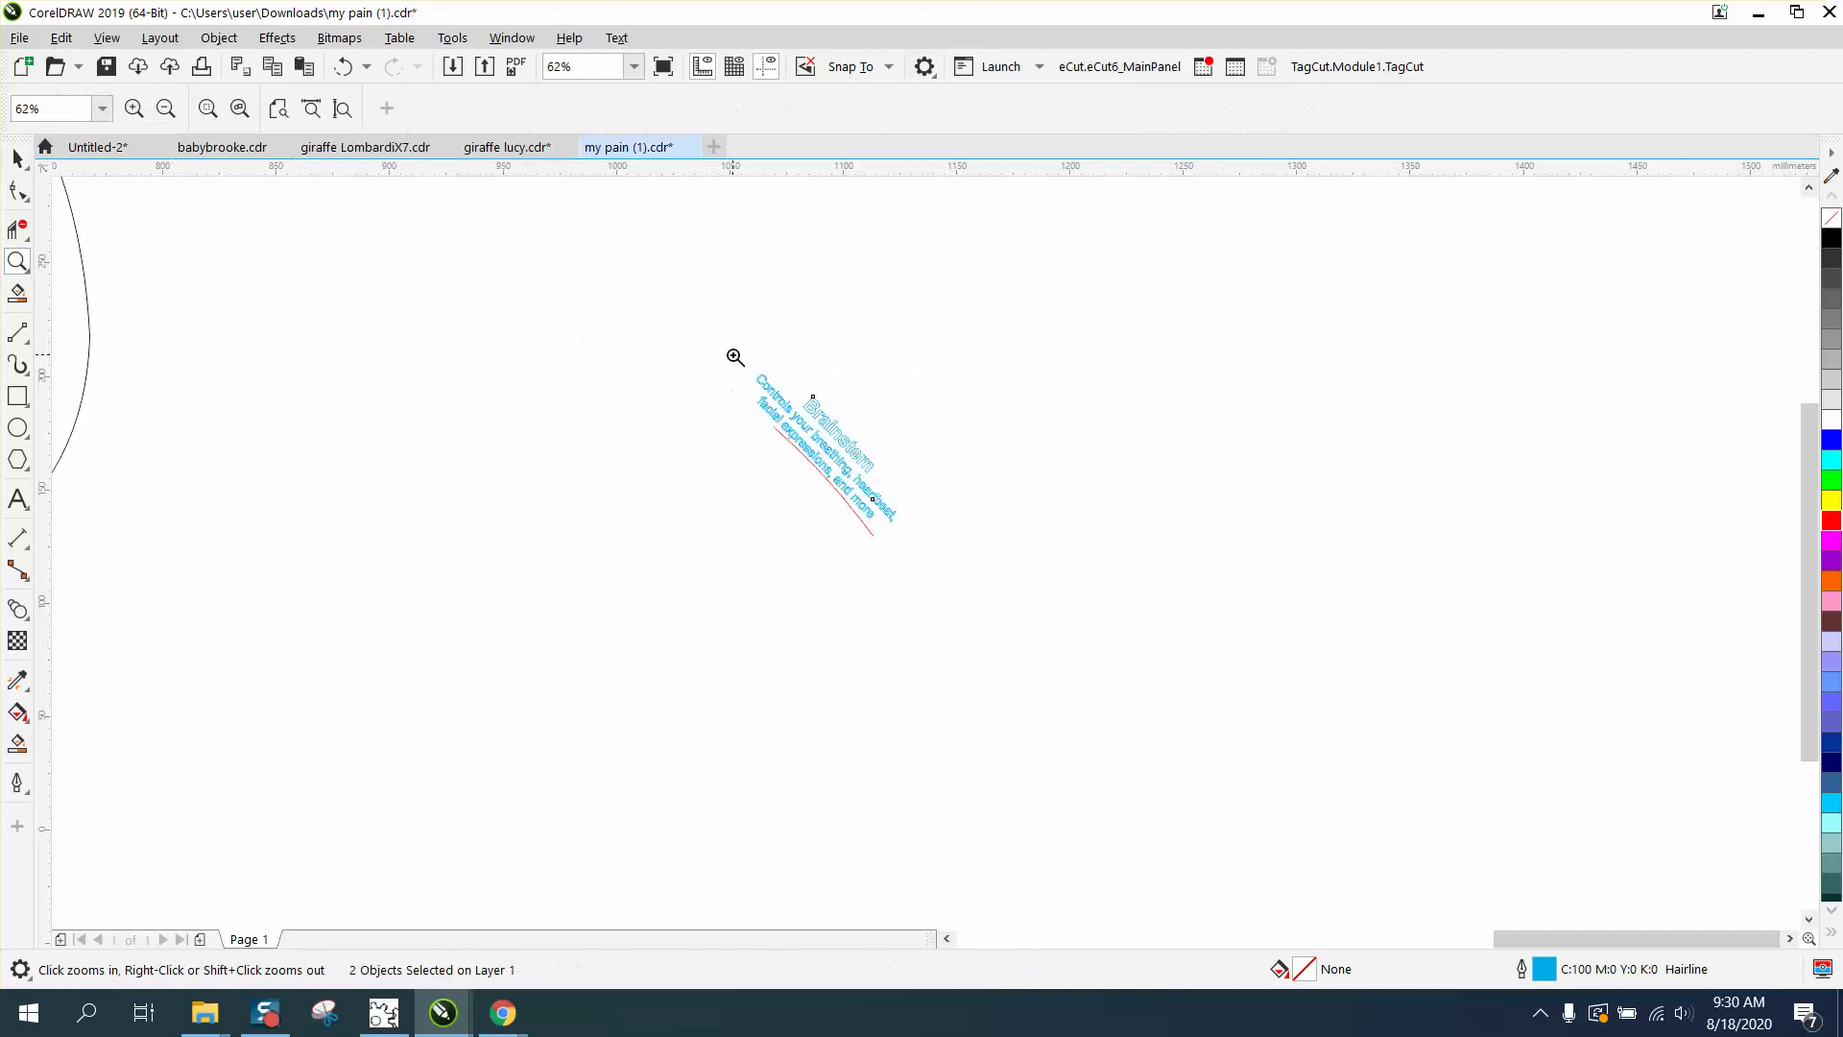
drag(731, 353, 989, 559)
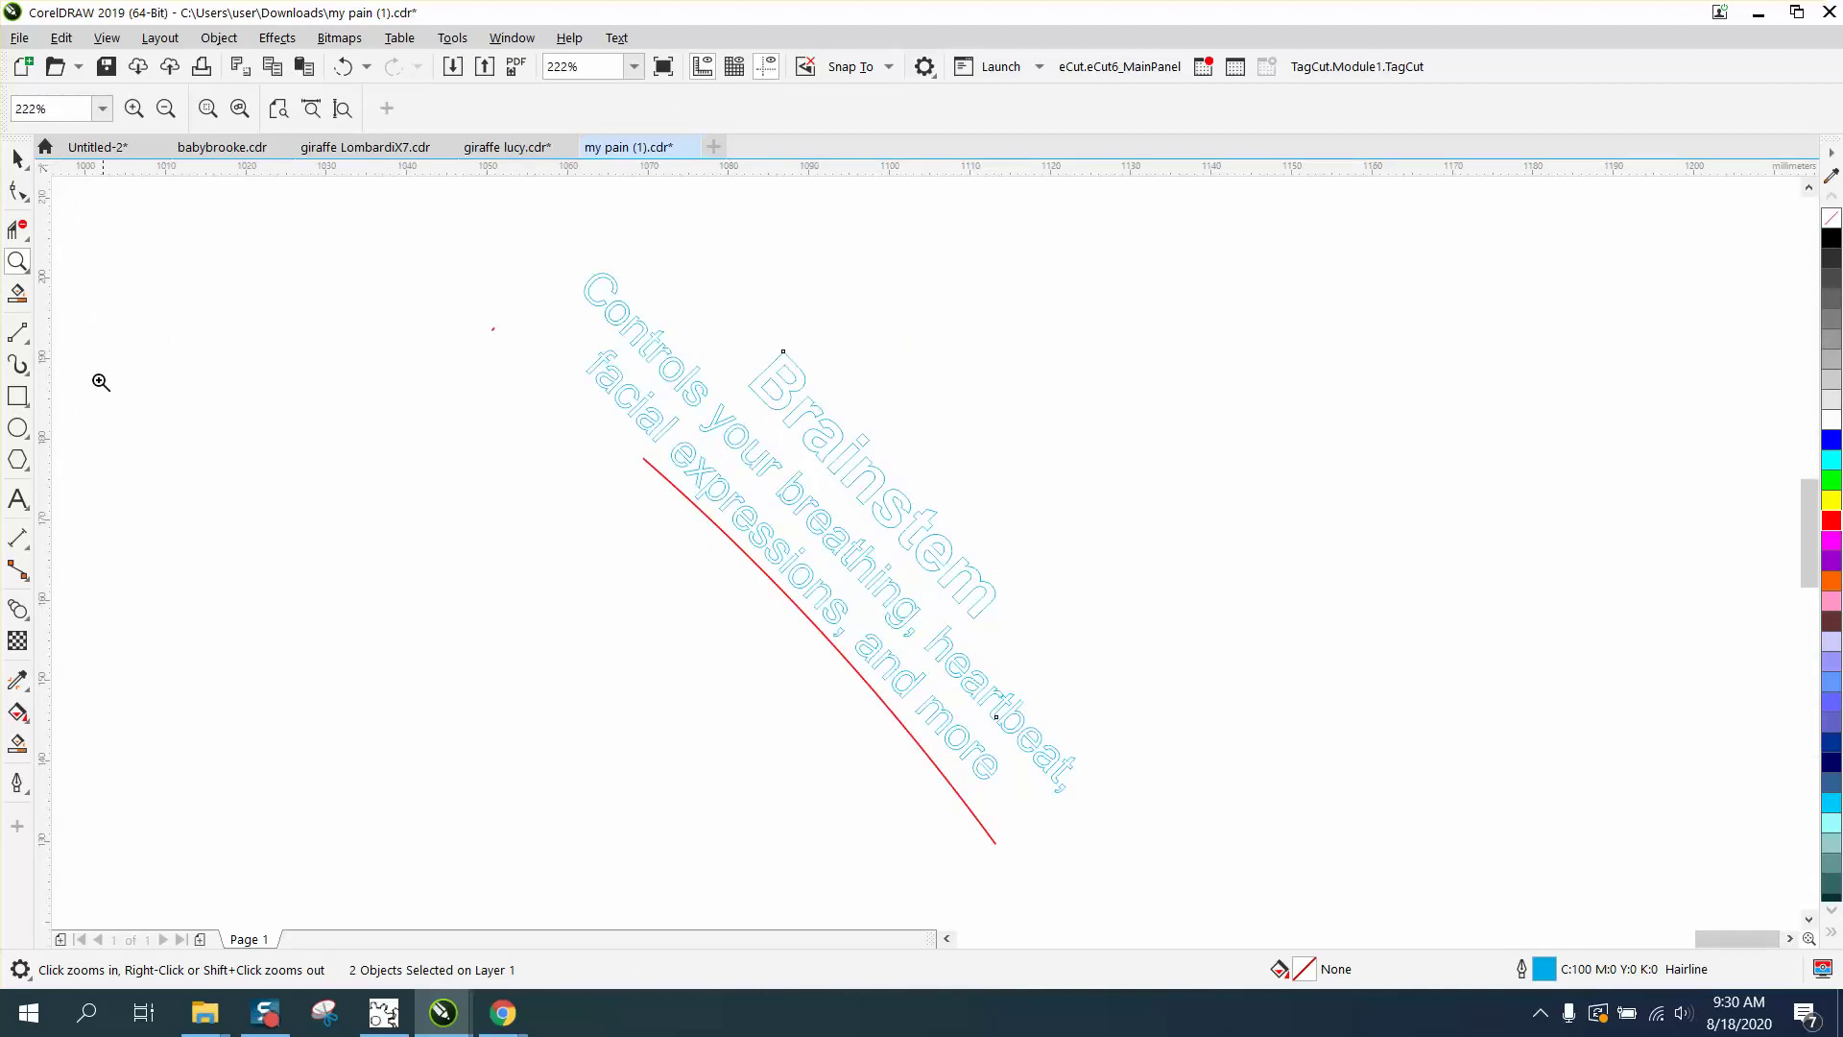
click(18, 499)
click(1203, 471)
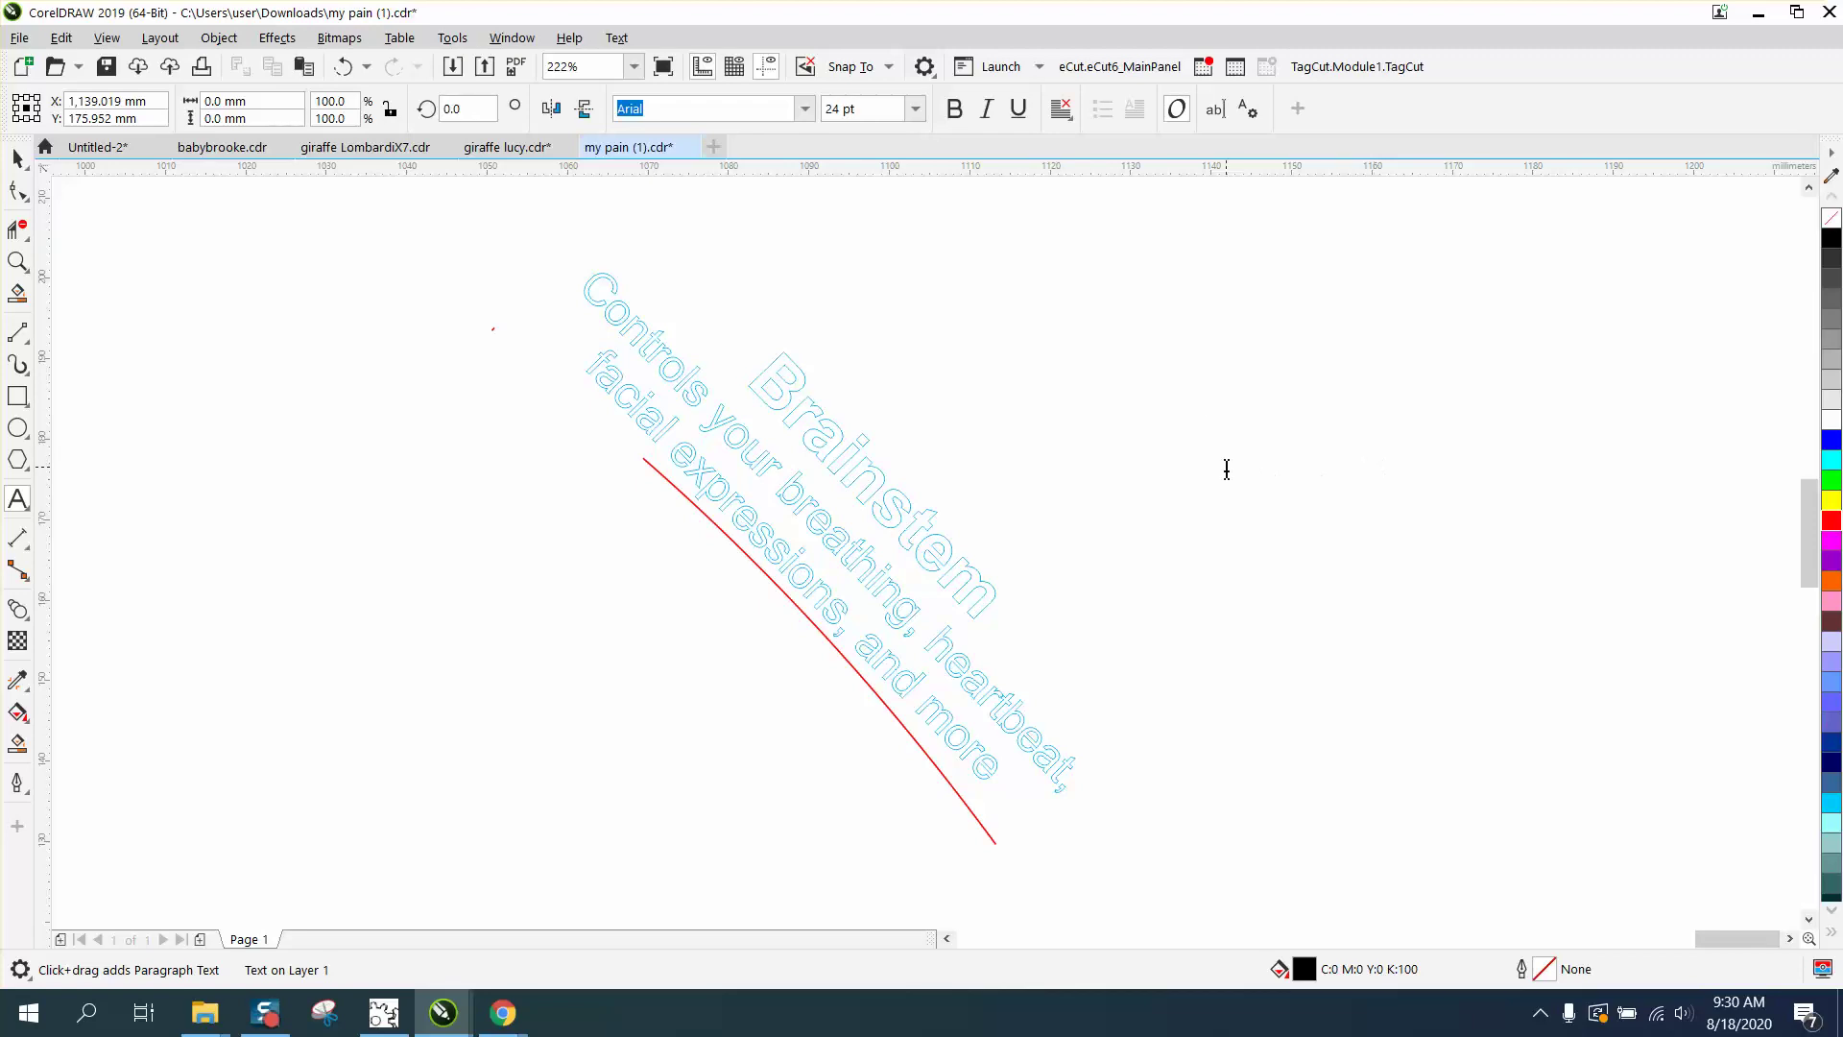
Type 'Brainstem', 'Control your breathing, heartbeat,' and 'Facial expressions, and more' on three lines
text(Br)
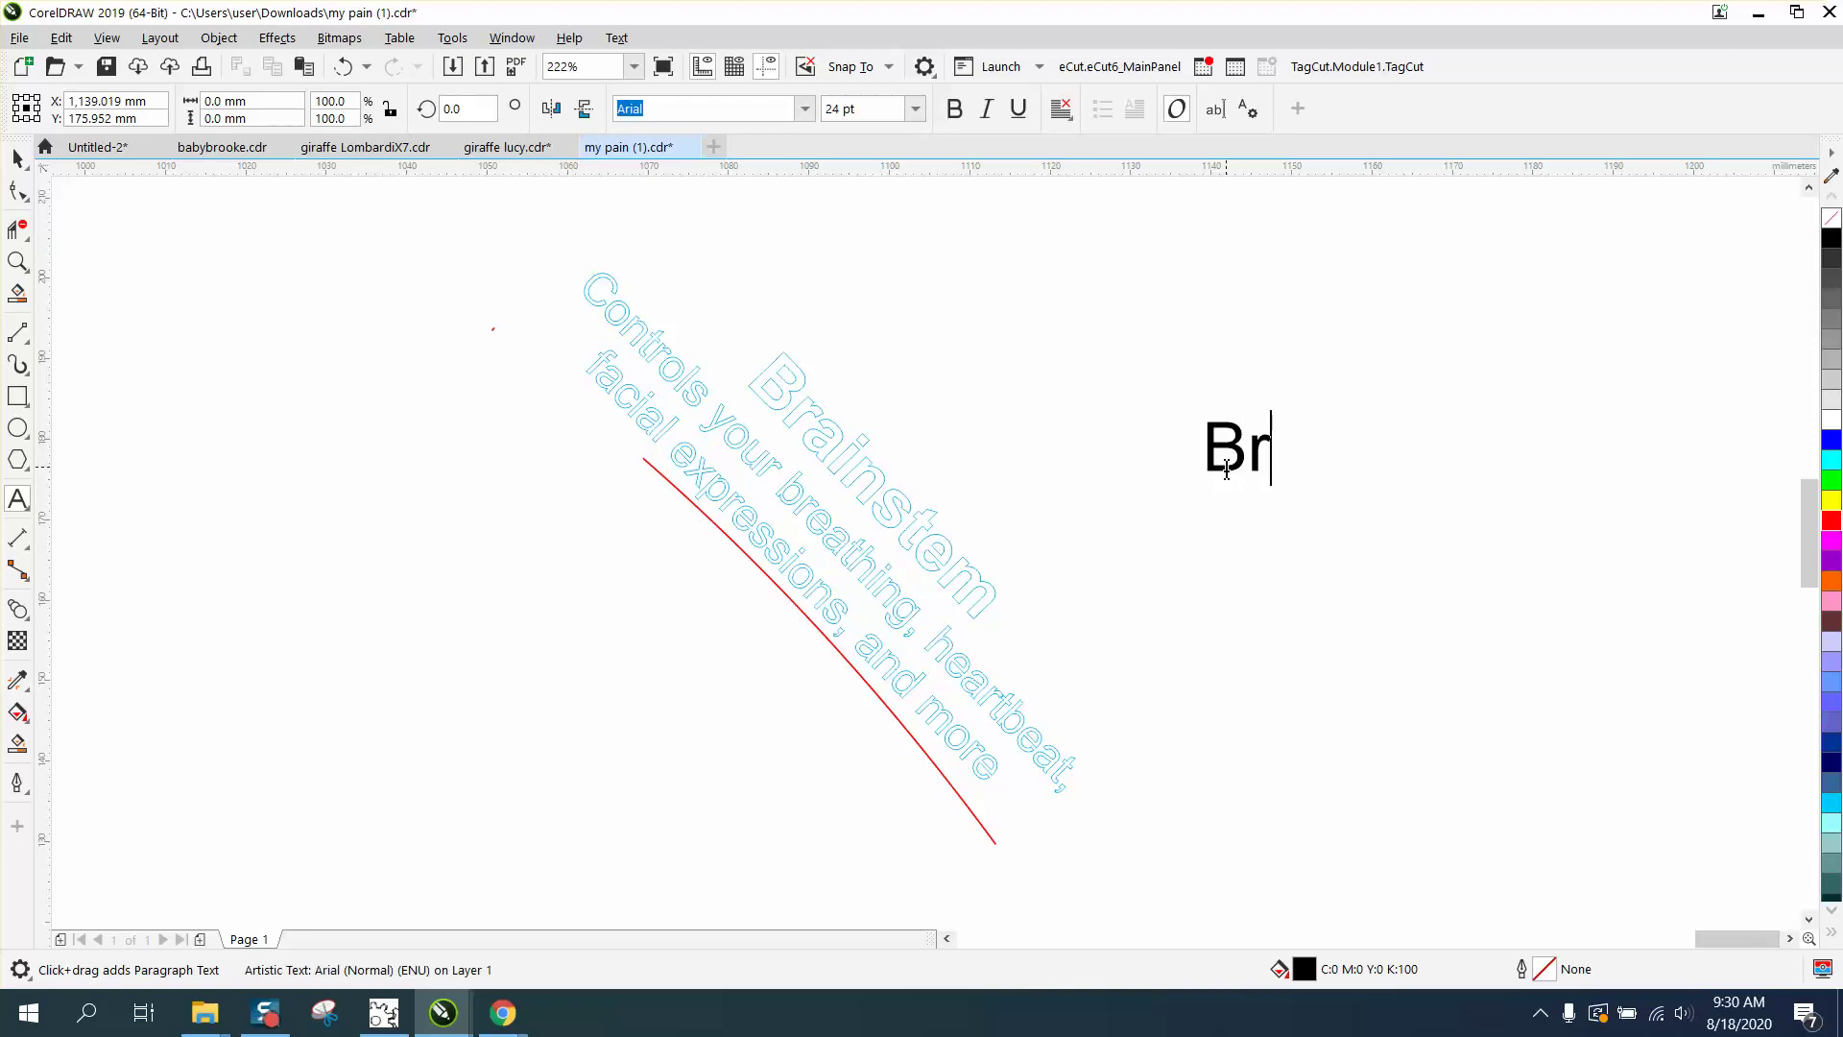
text(ain)
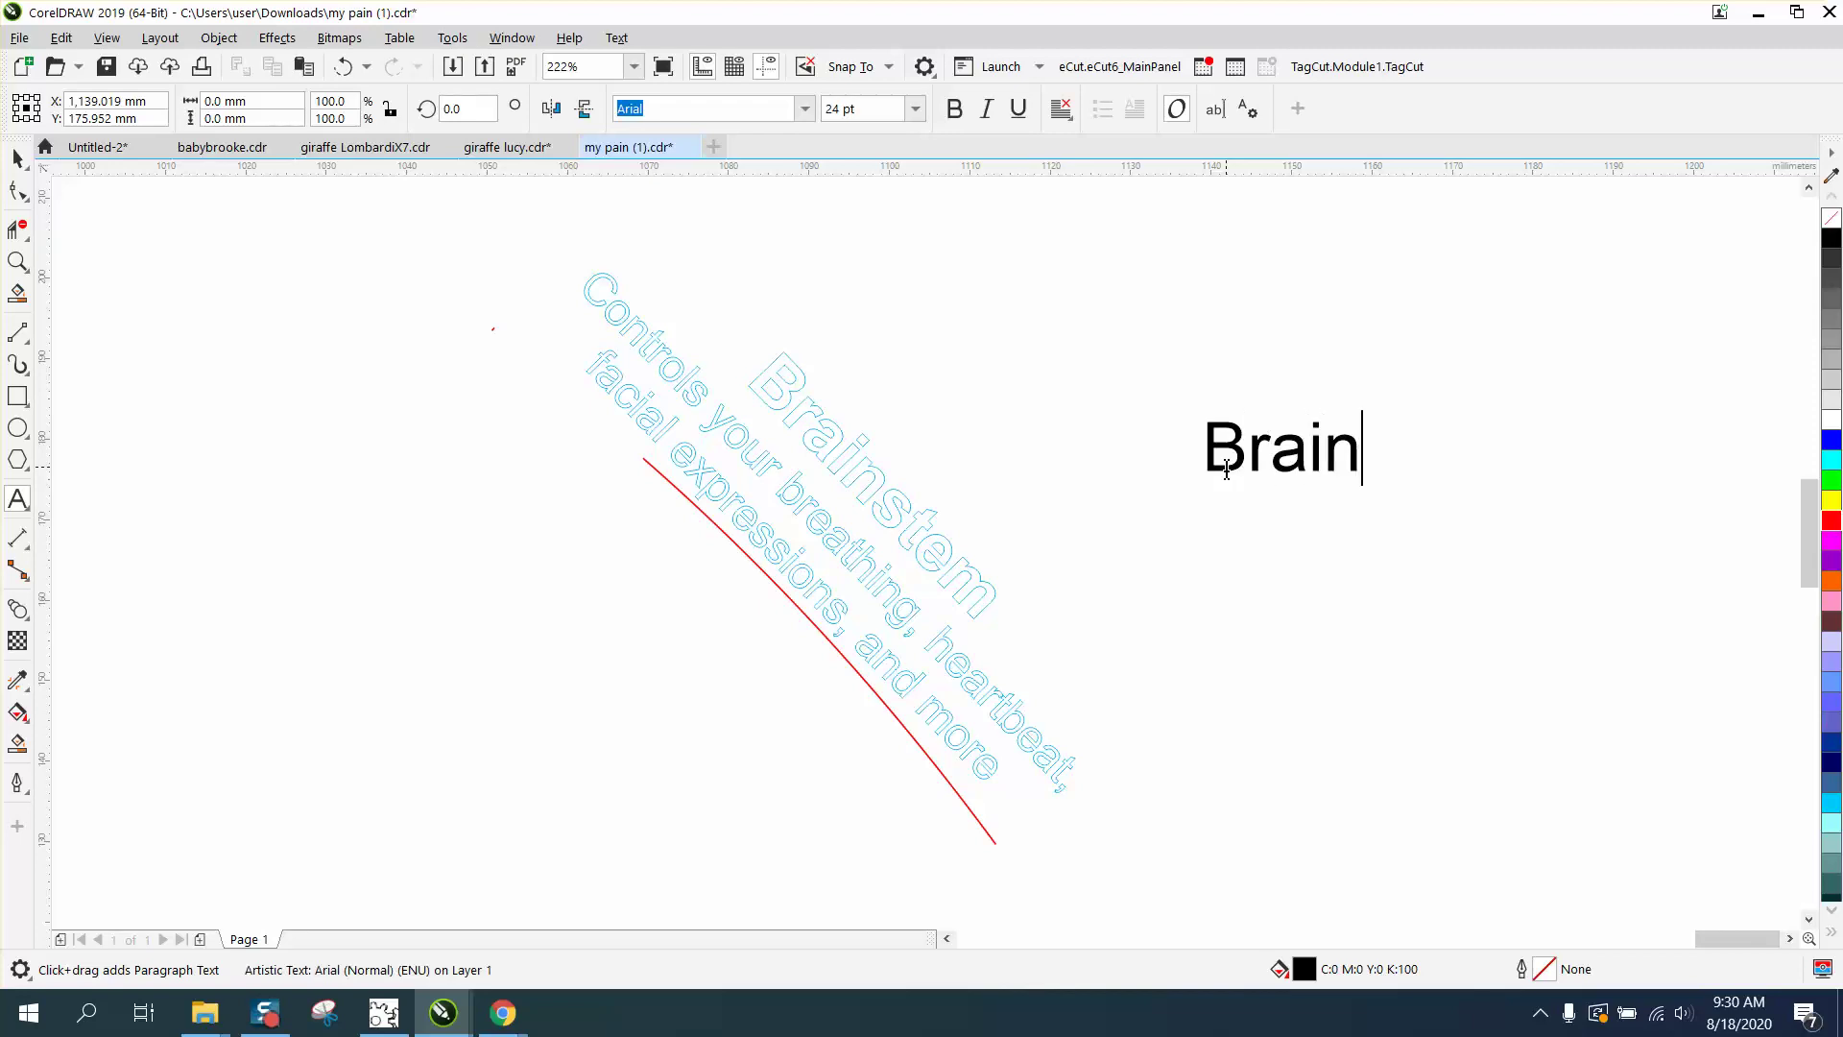
text(stem)
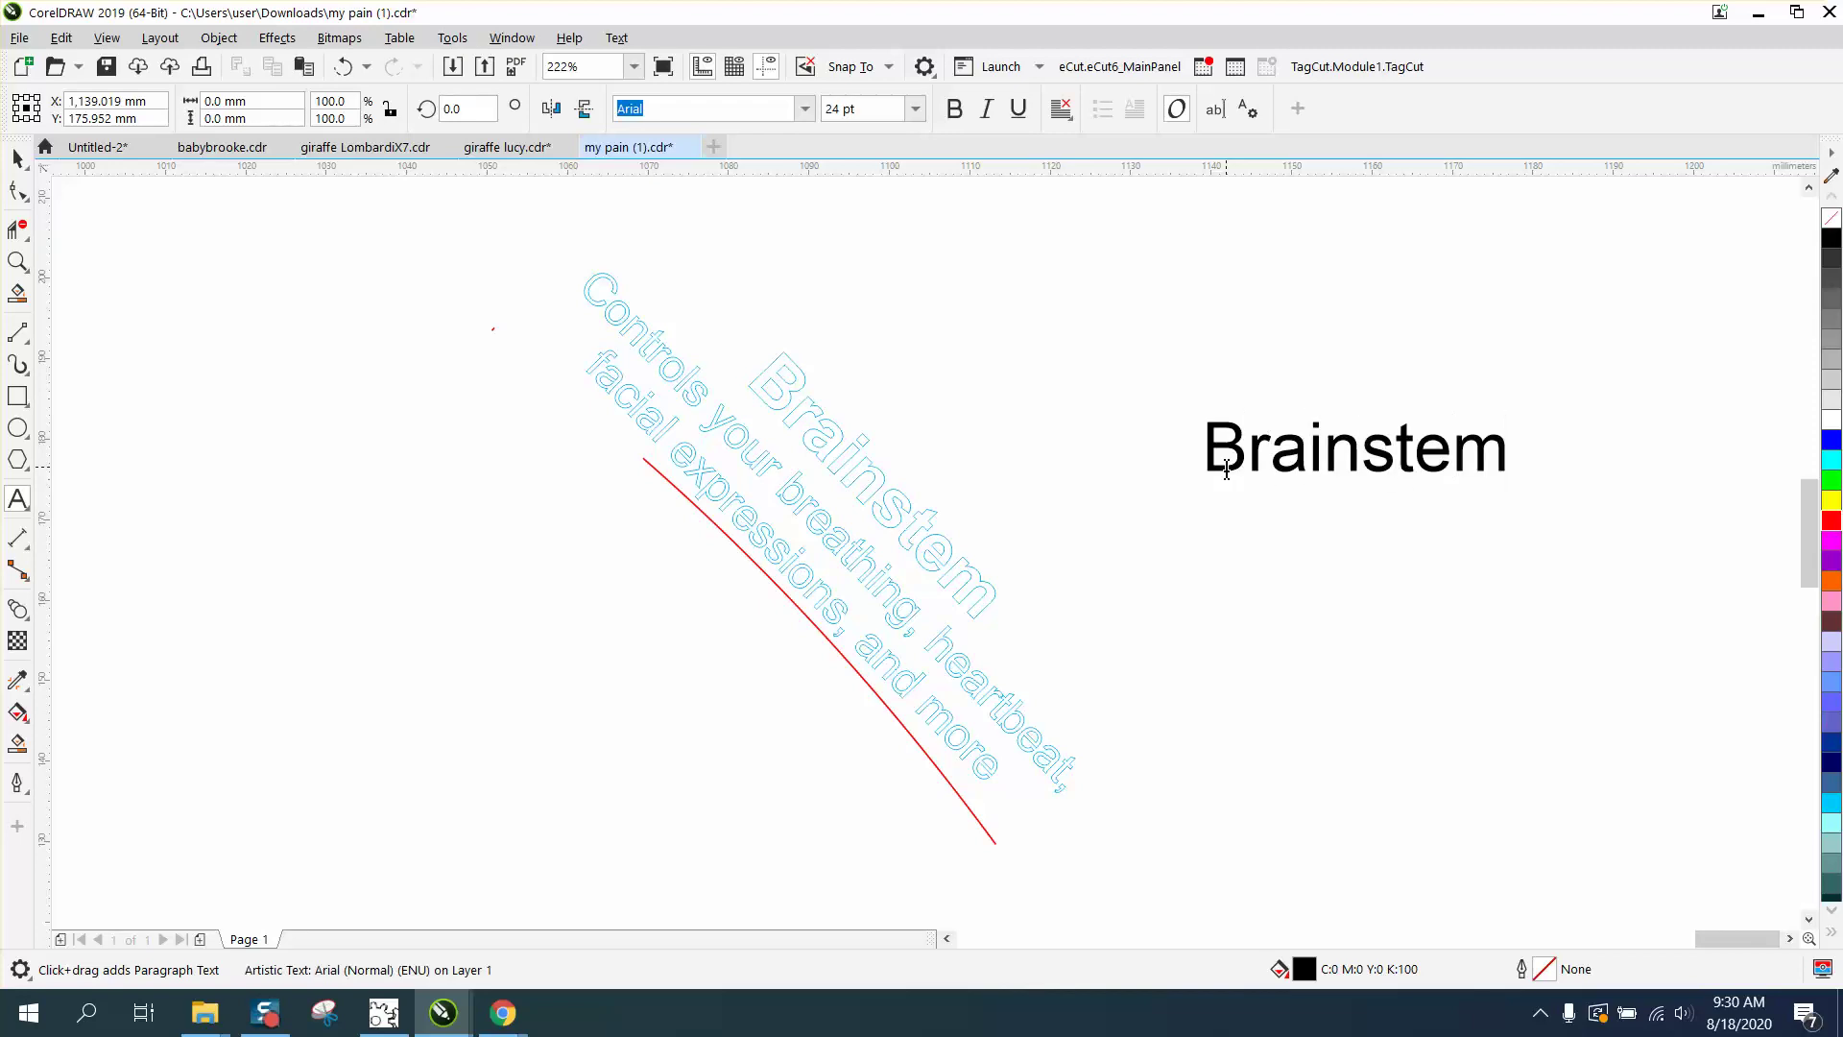
key(Return)
text(Control)
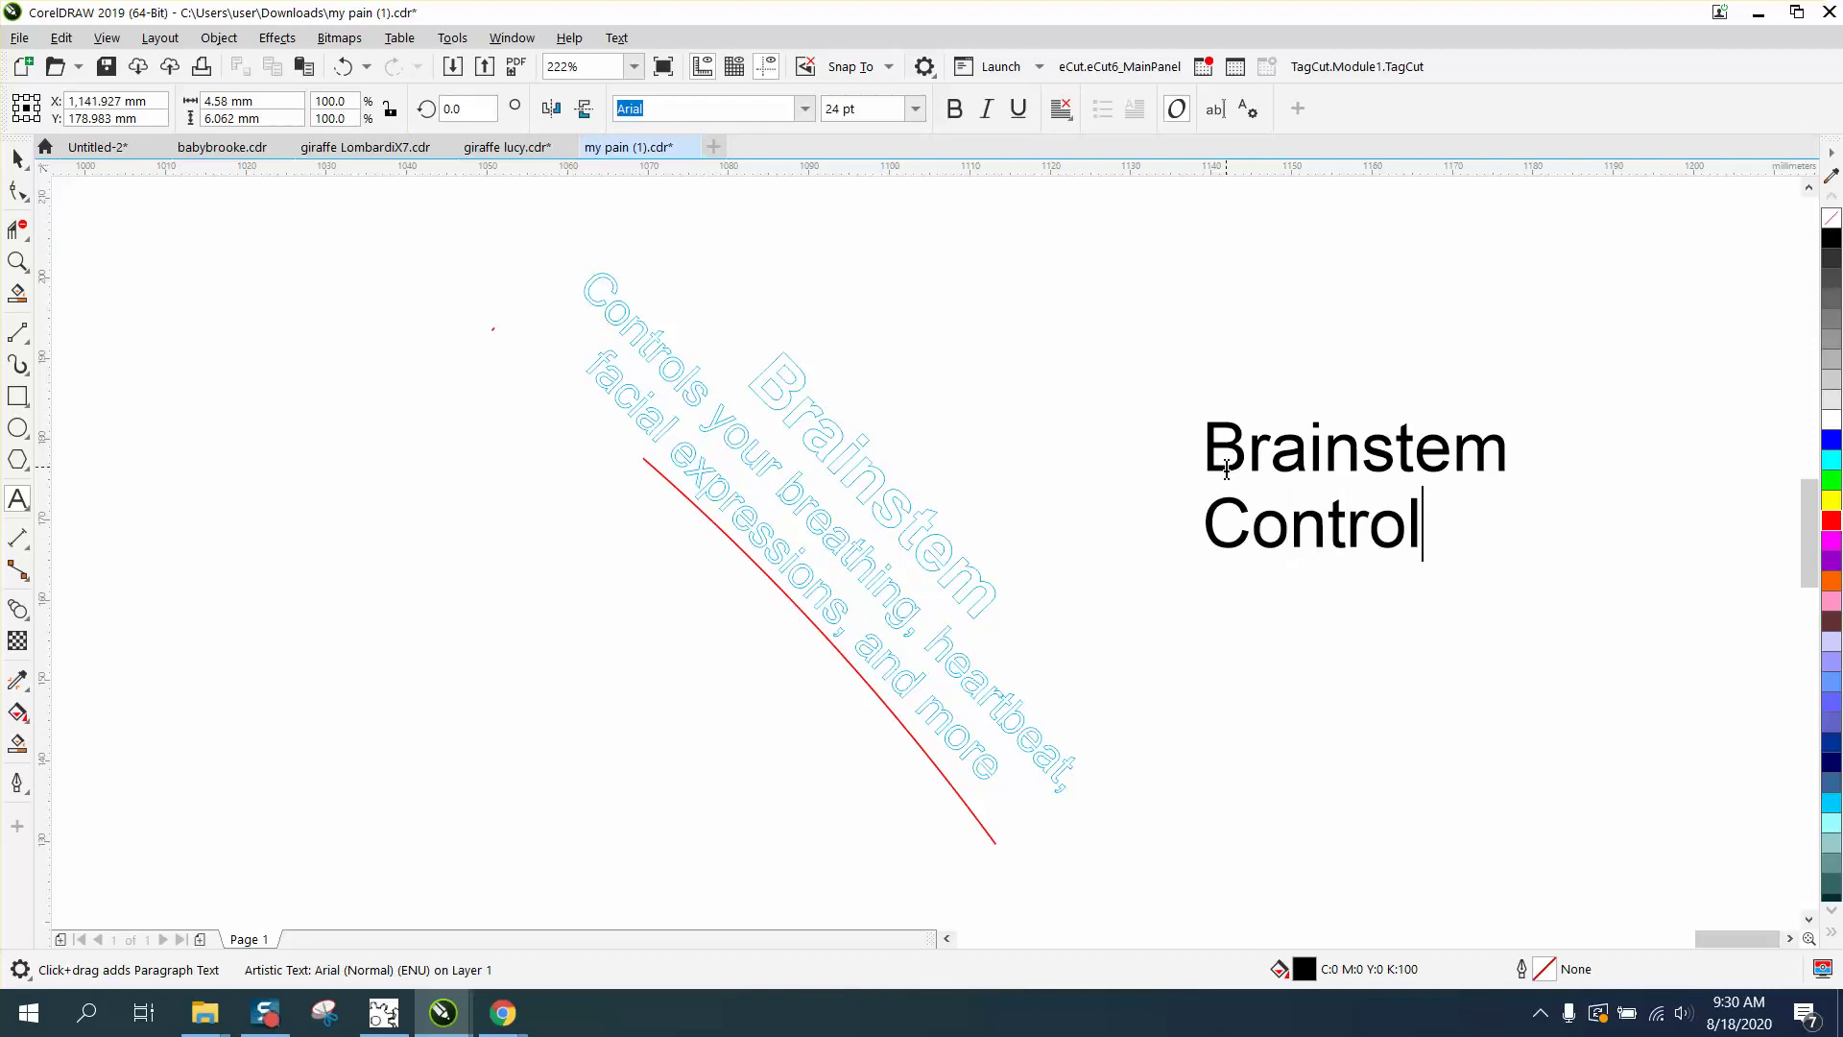
text( your)
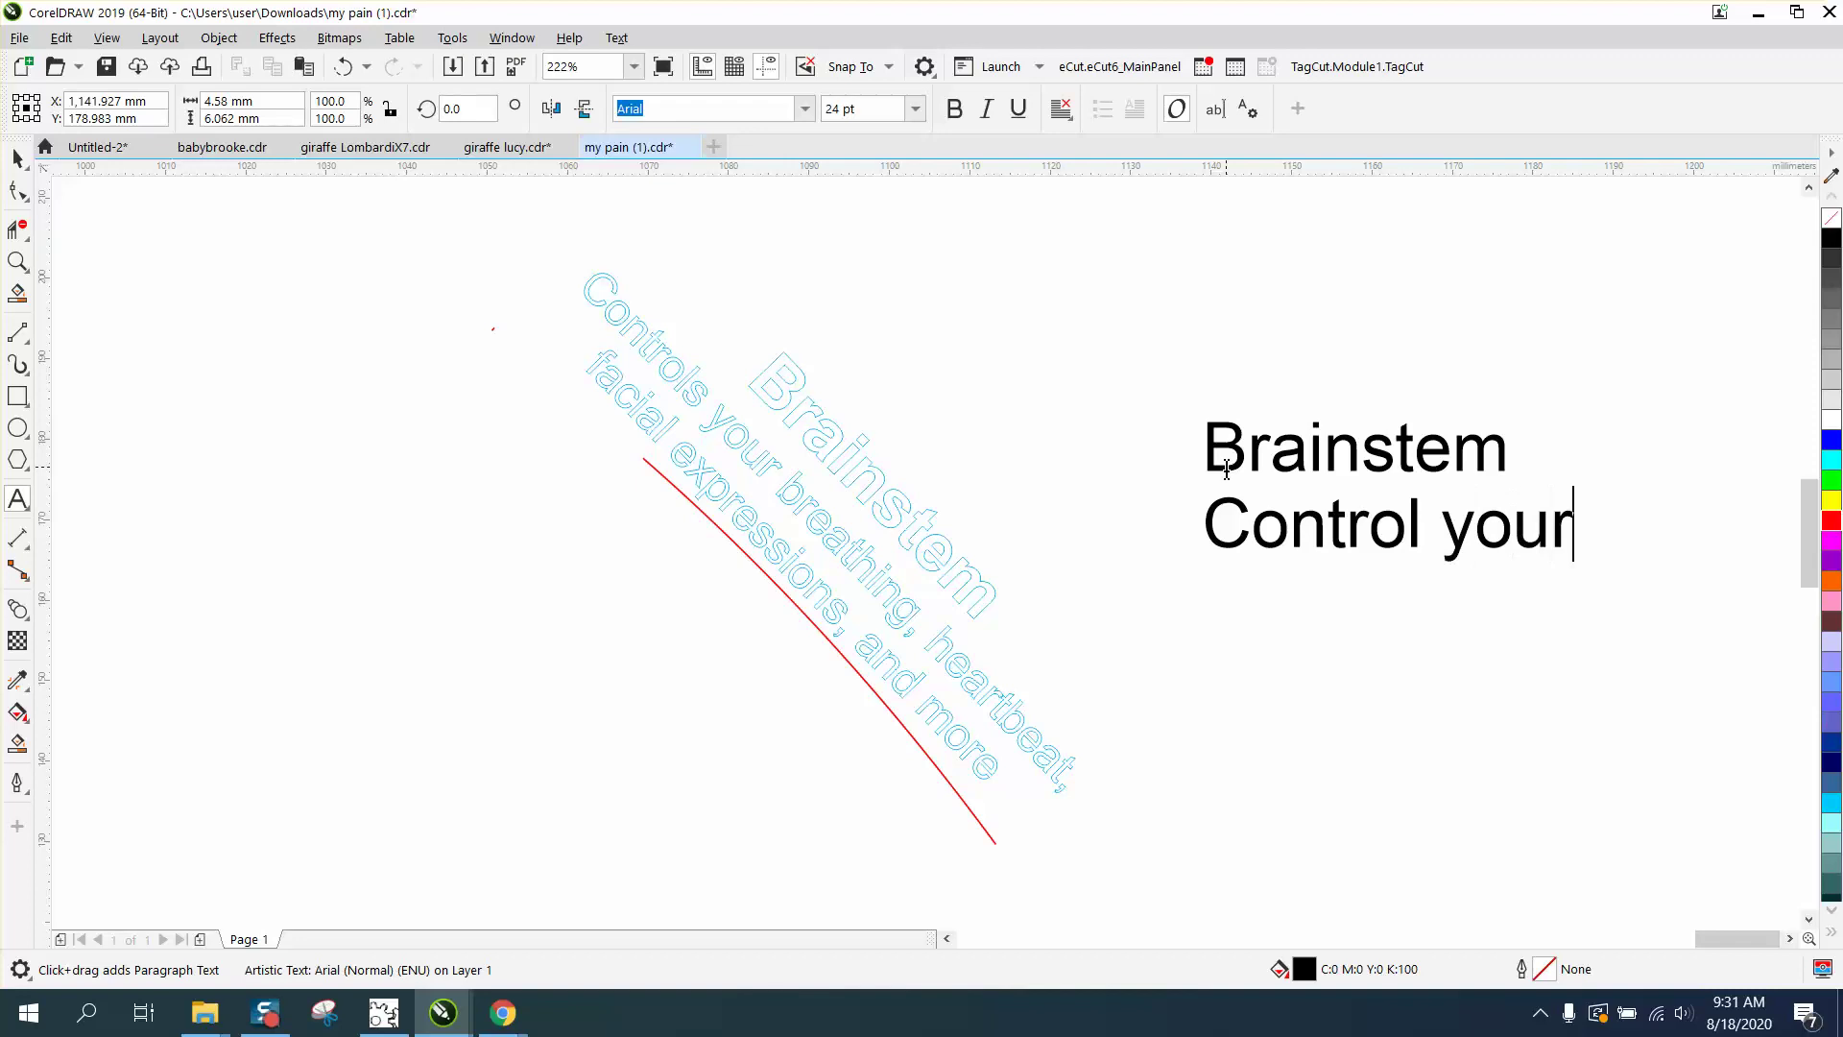
text( breat)
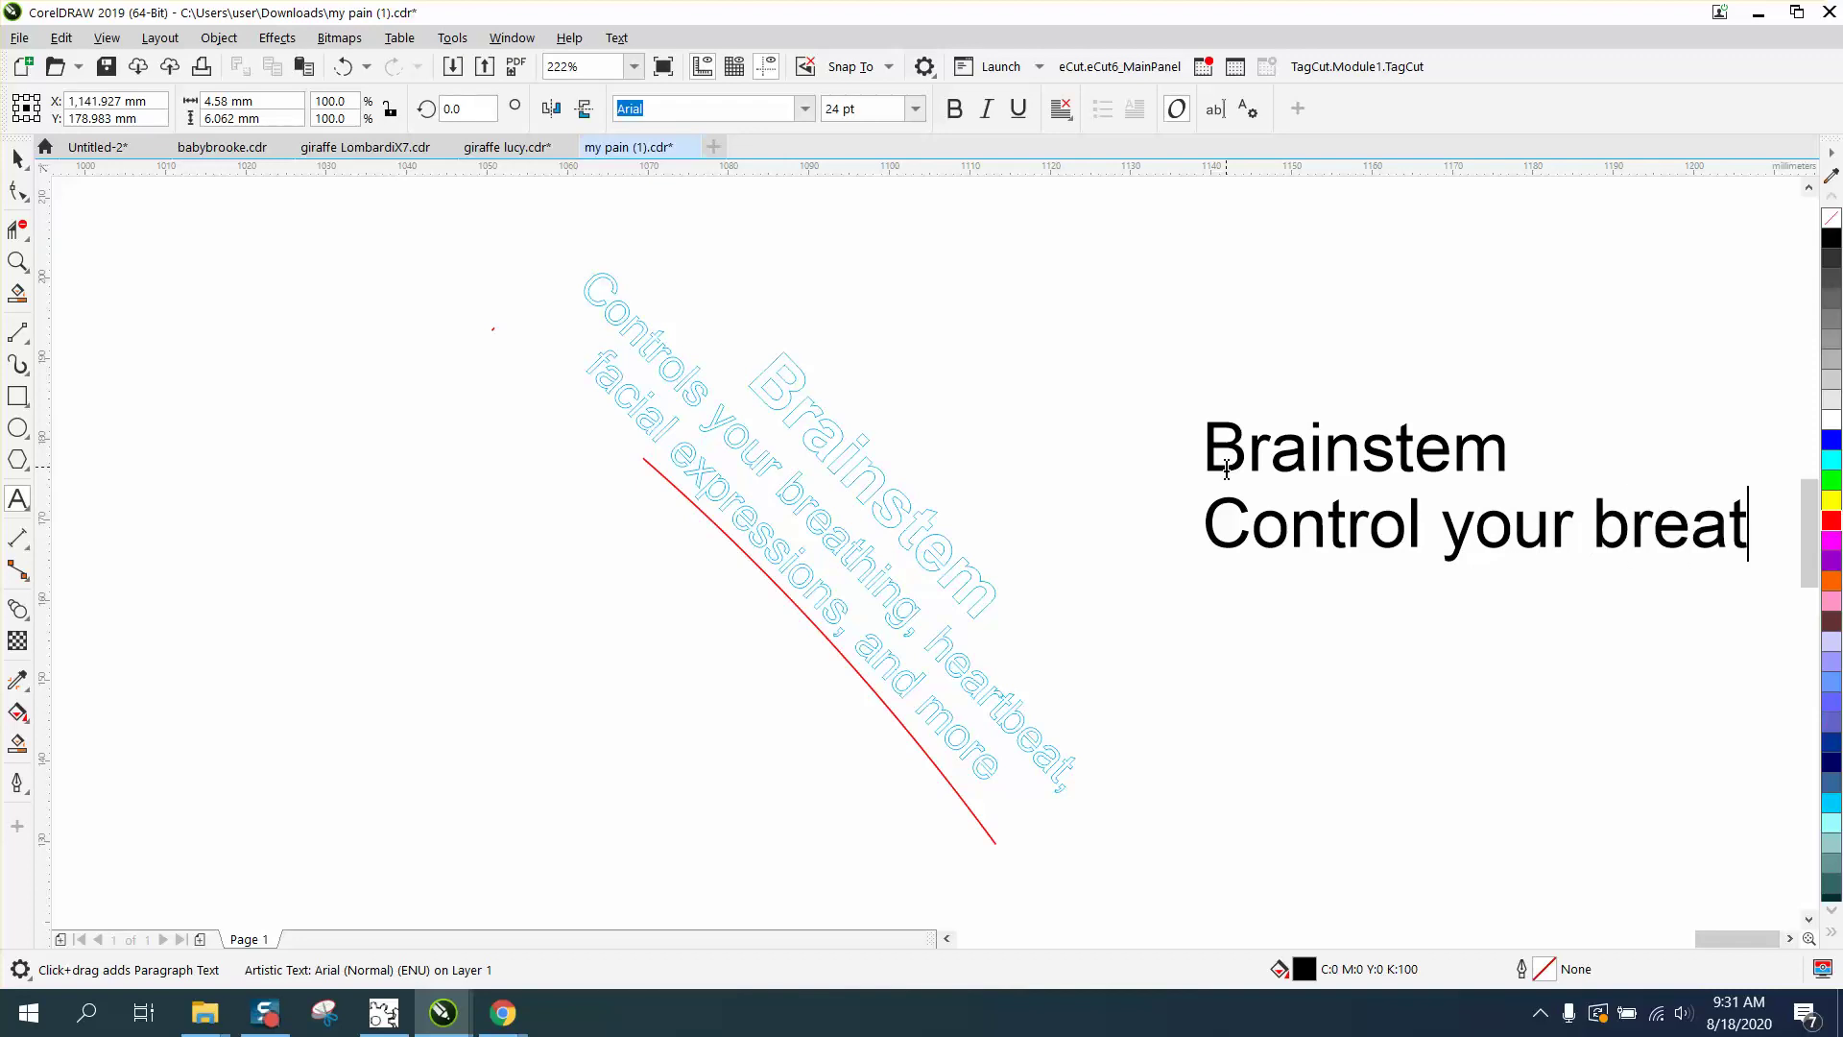
text(hing, )
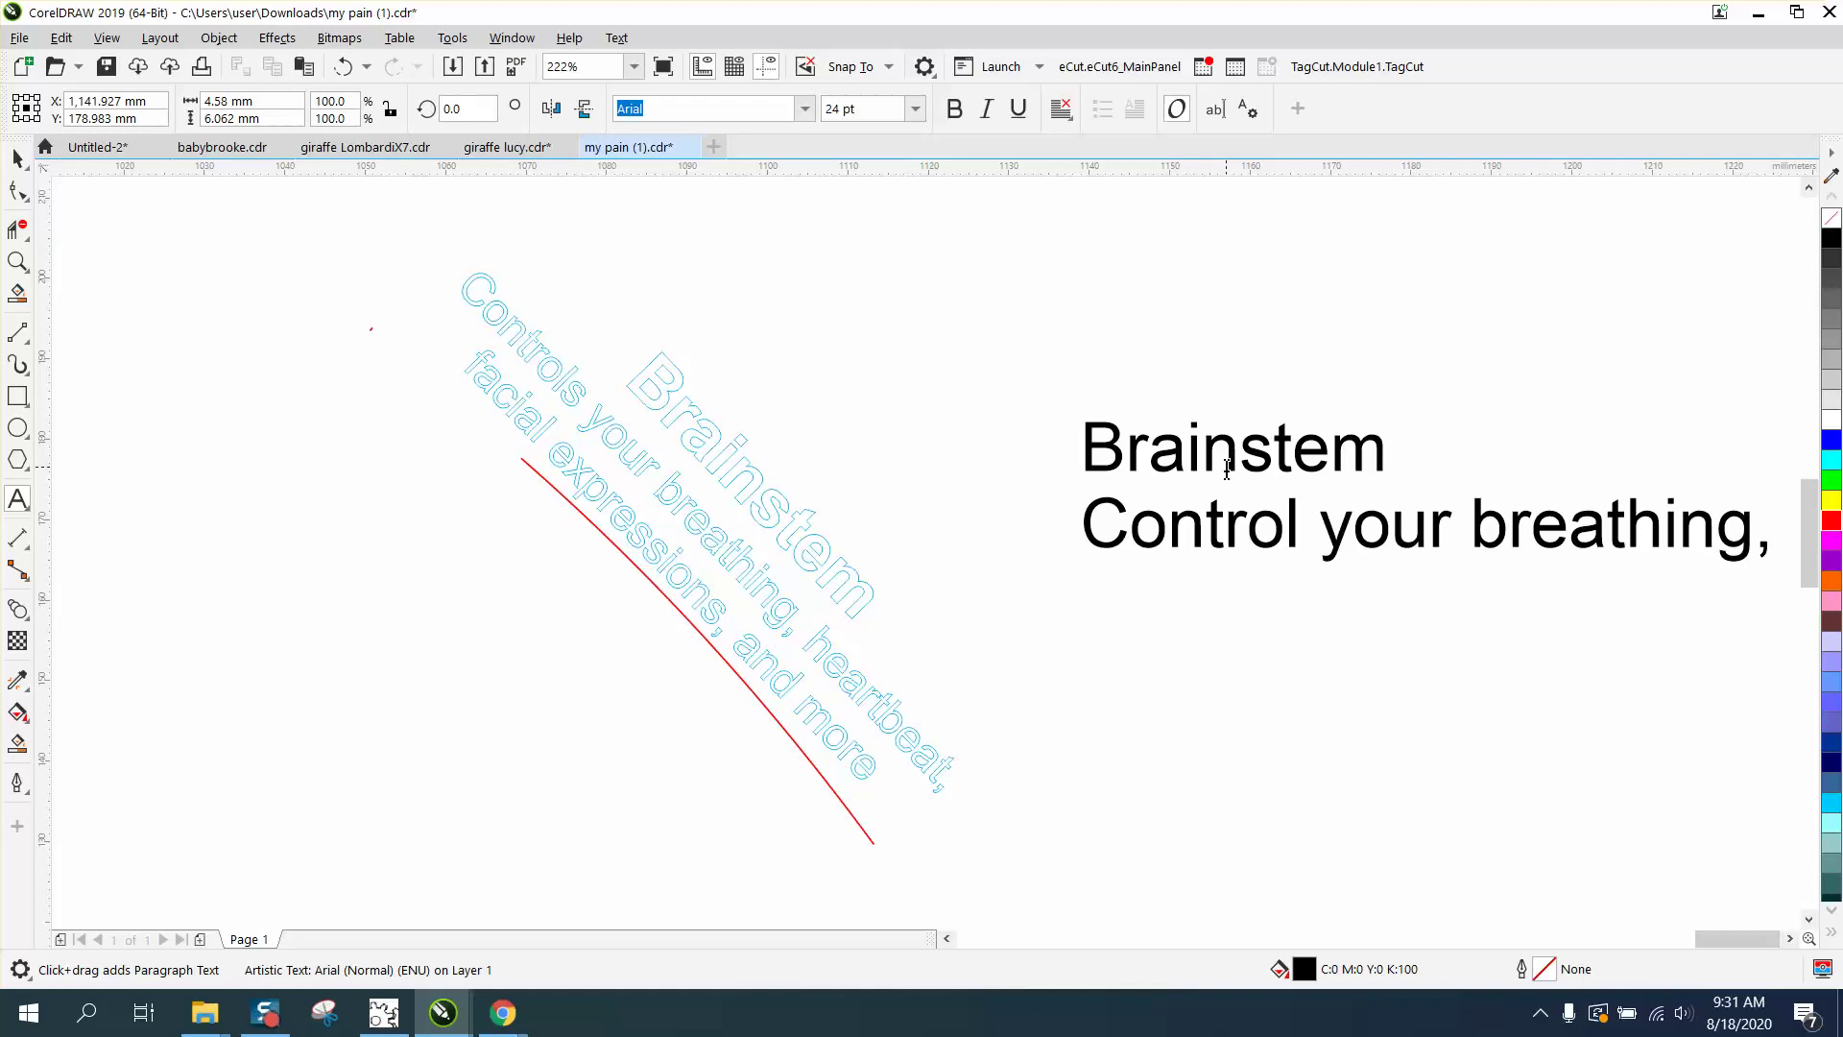
text(hear)
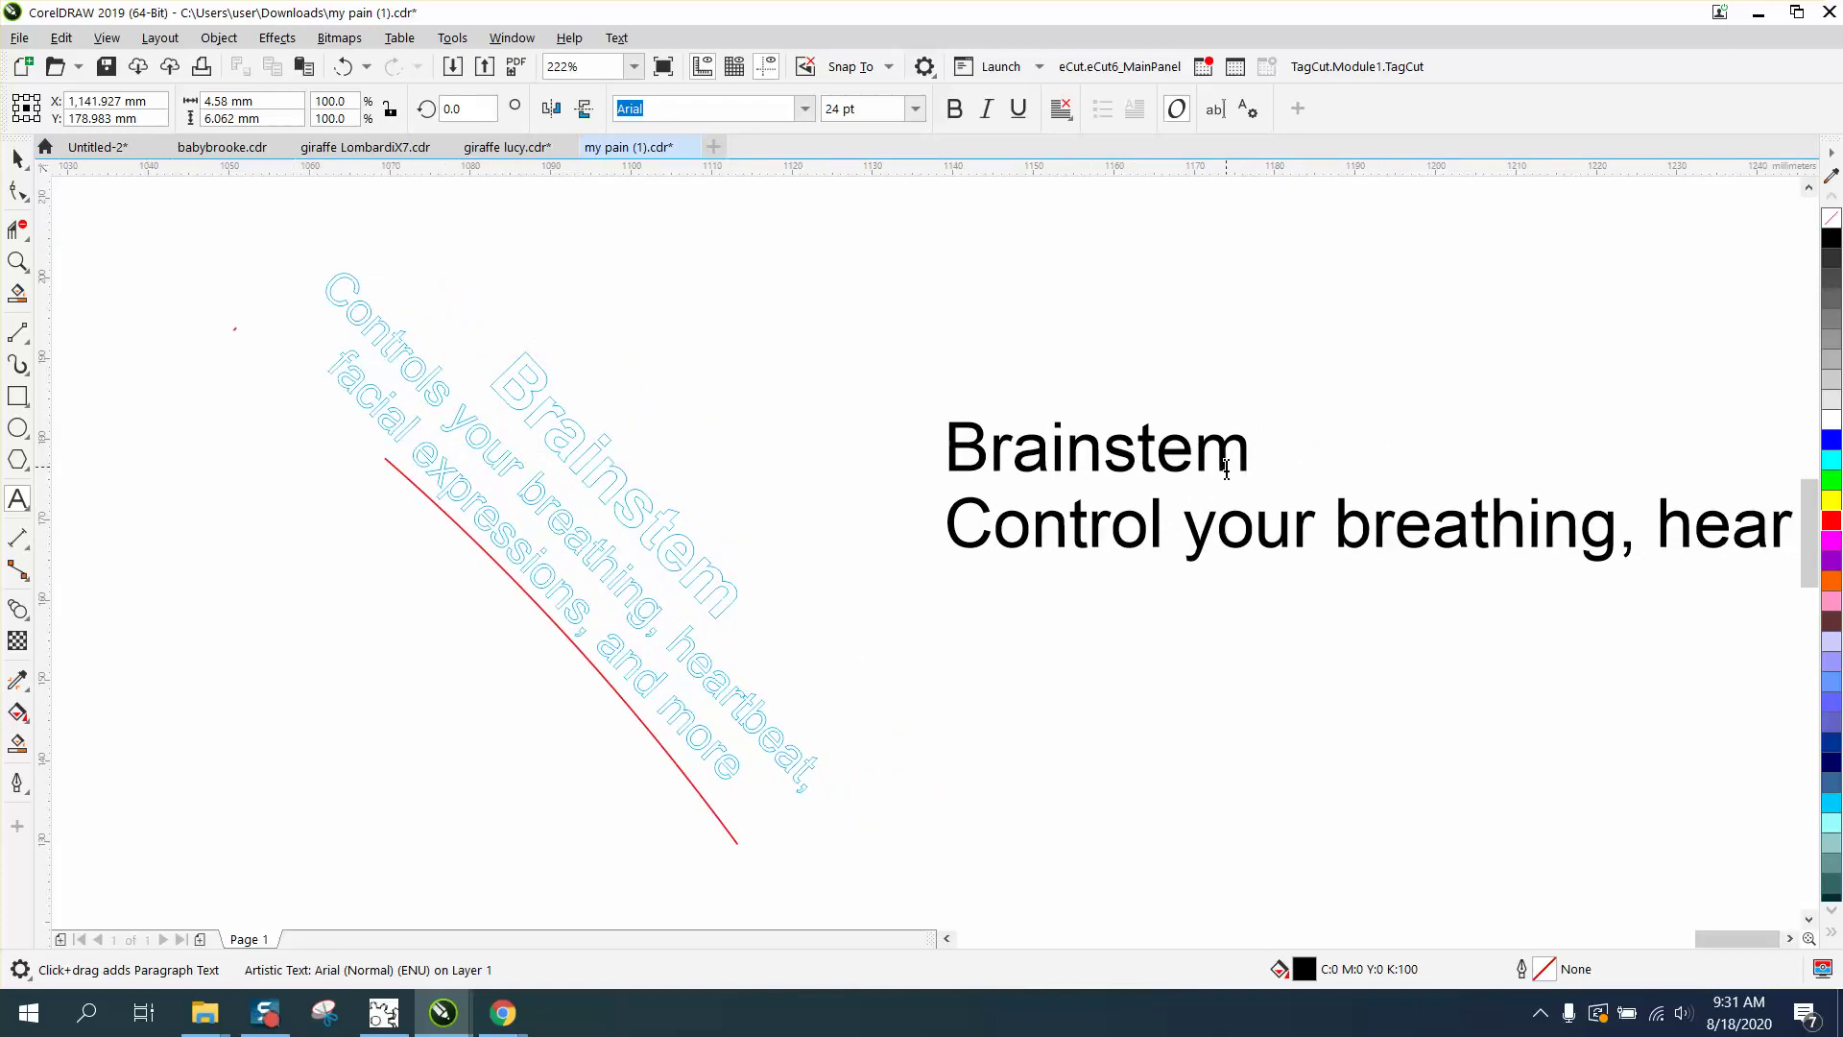
text(tbeat)
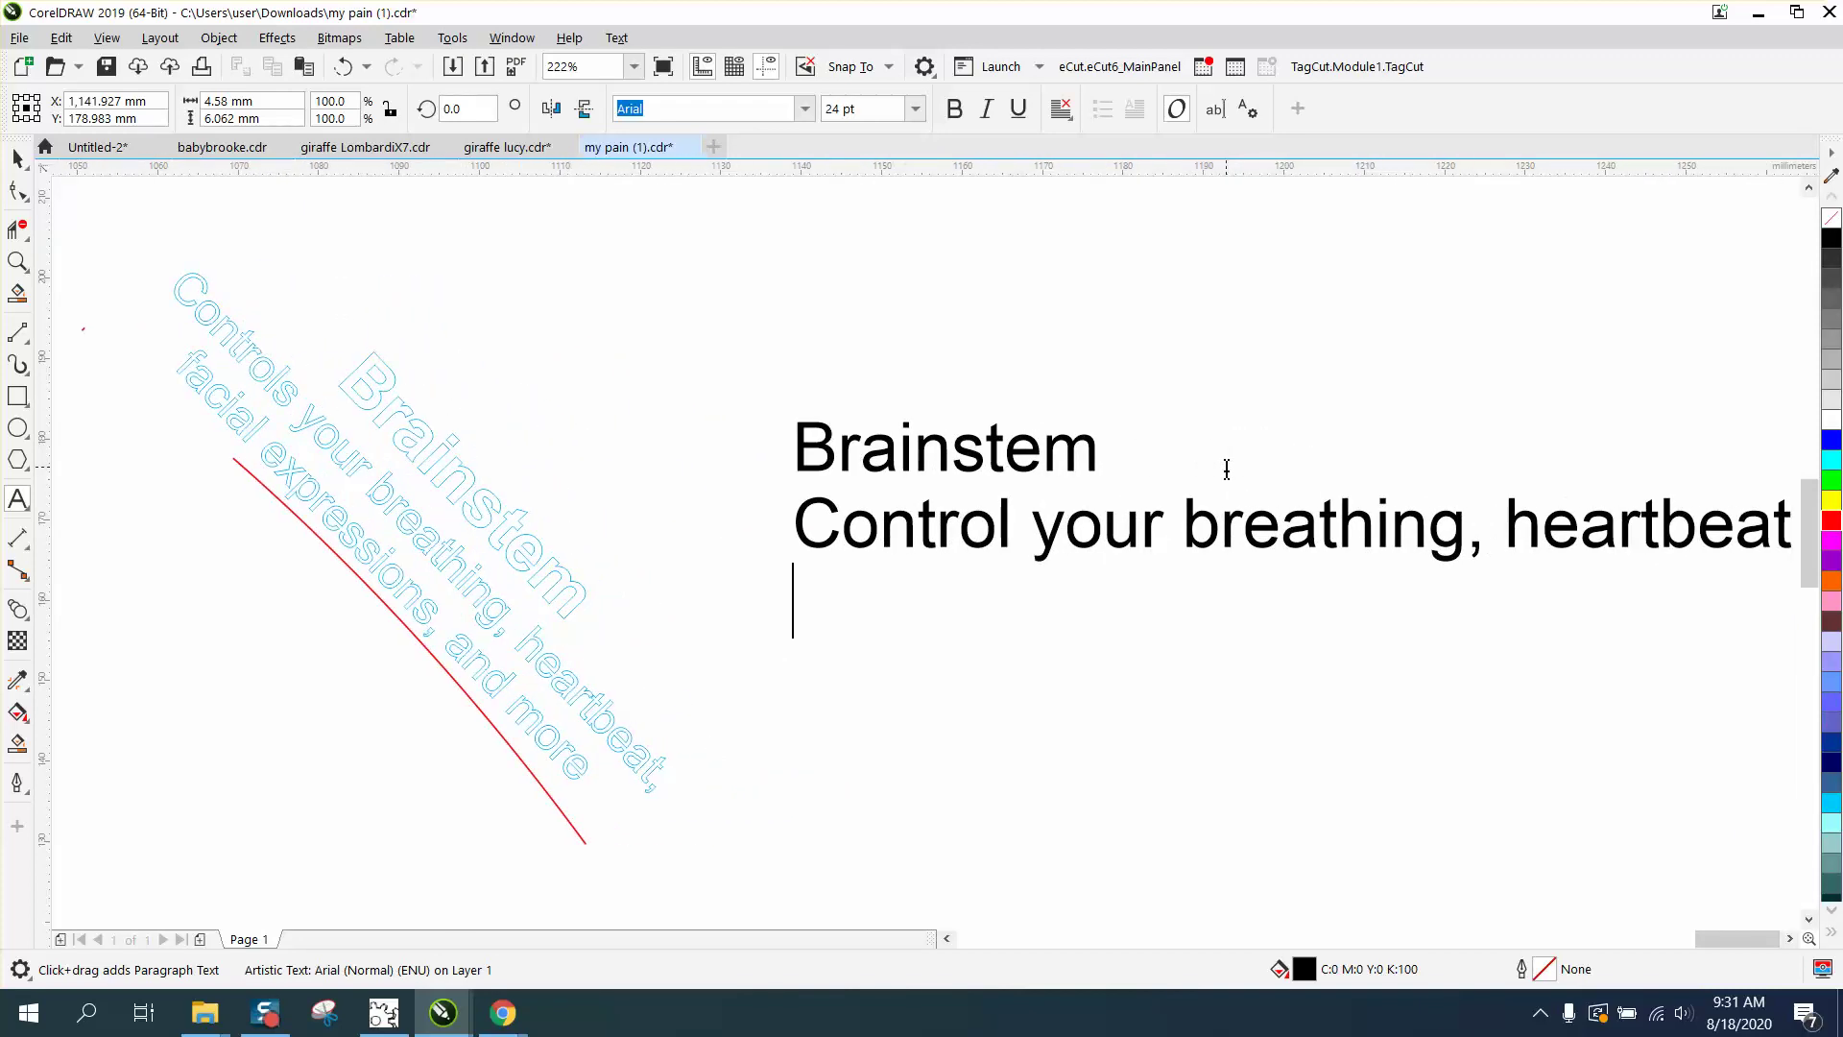
key(BackSpace)
text(,)
key(Return)
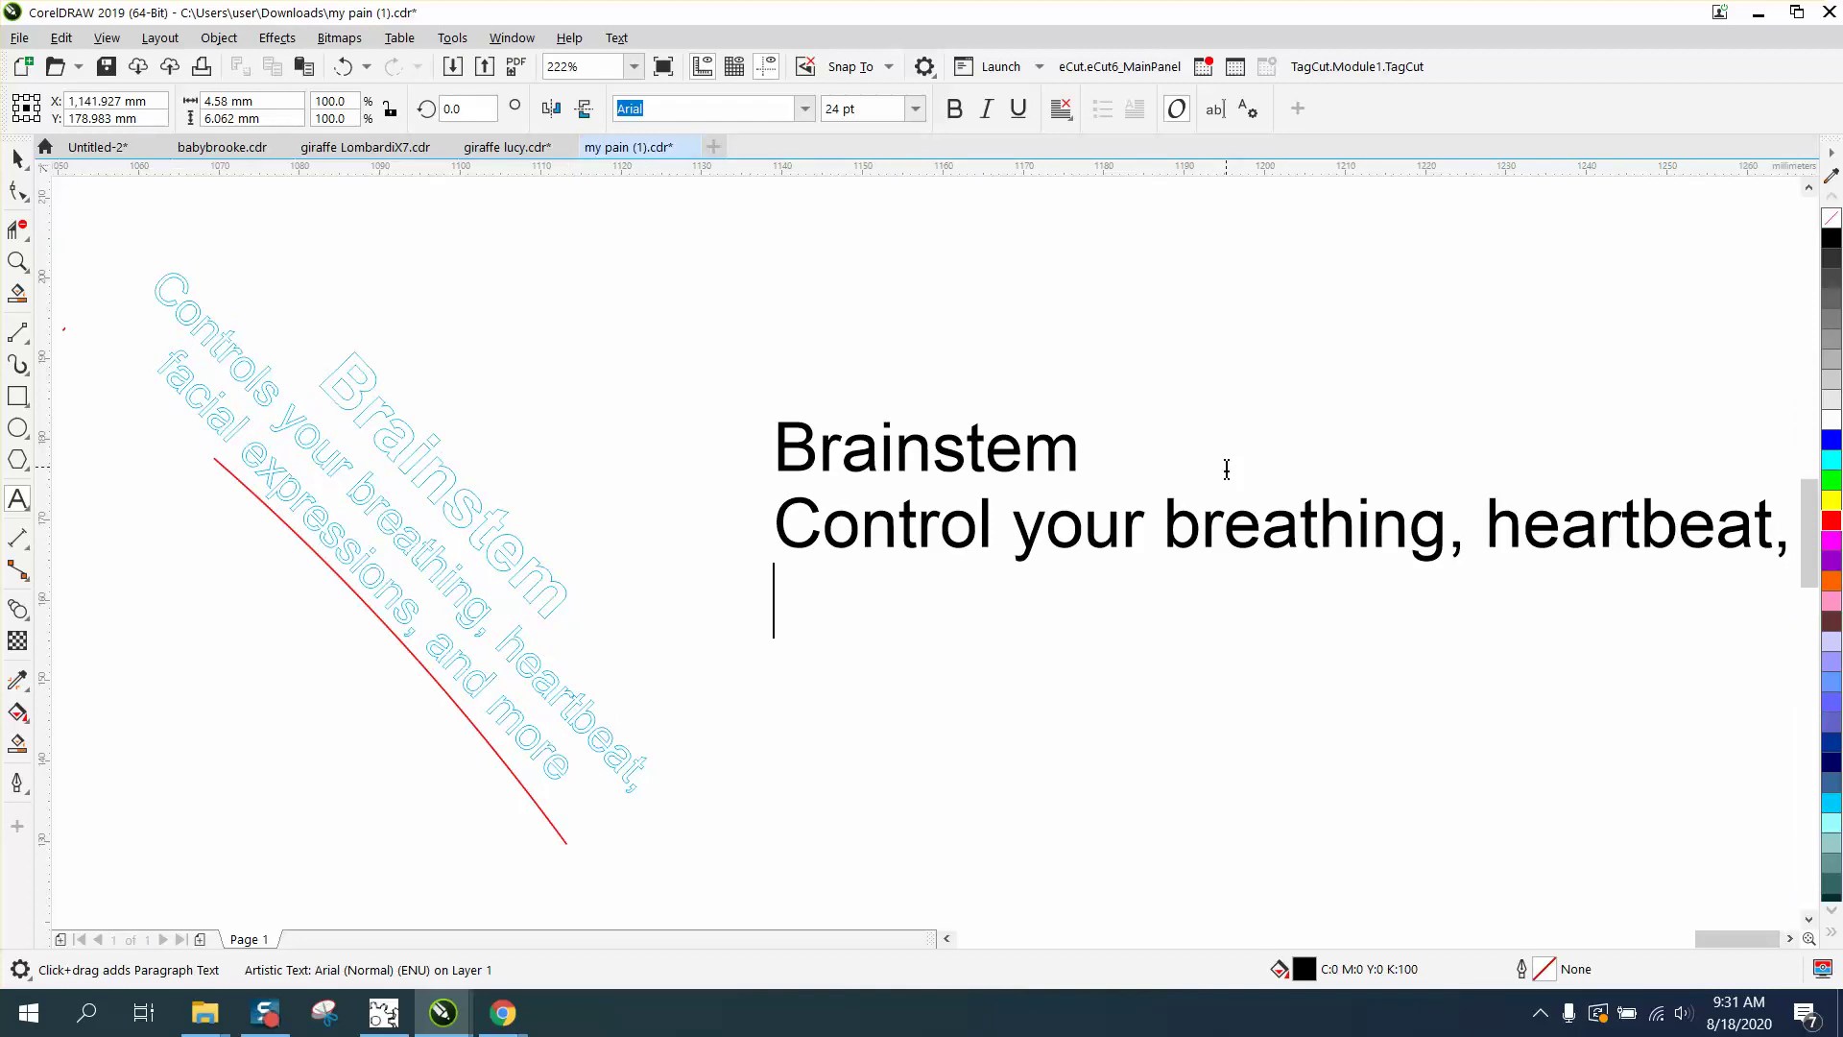
text(Facial)
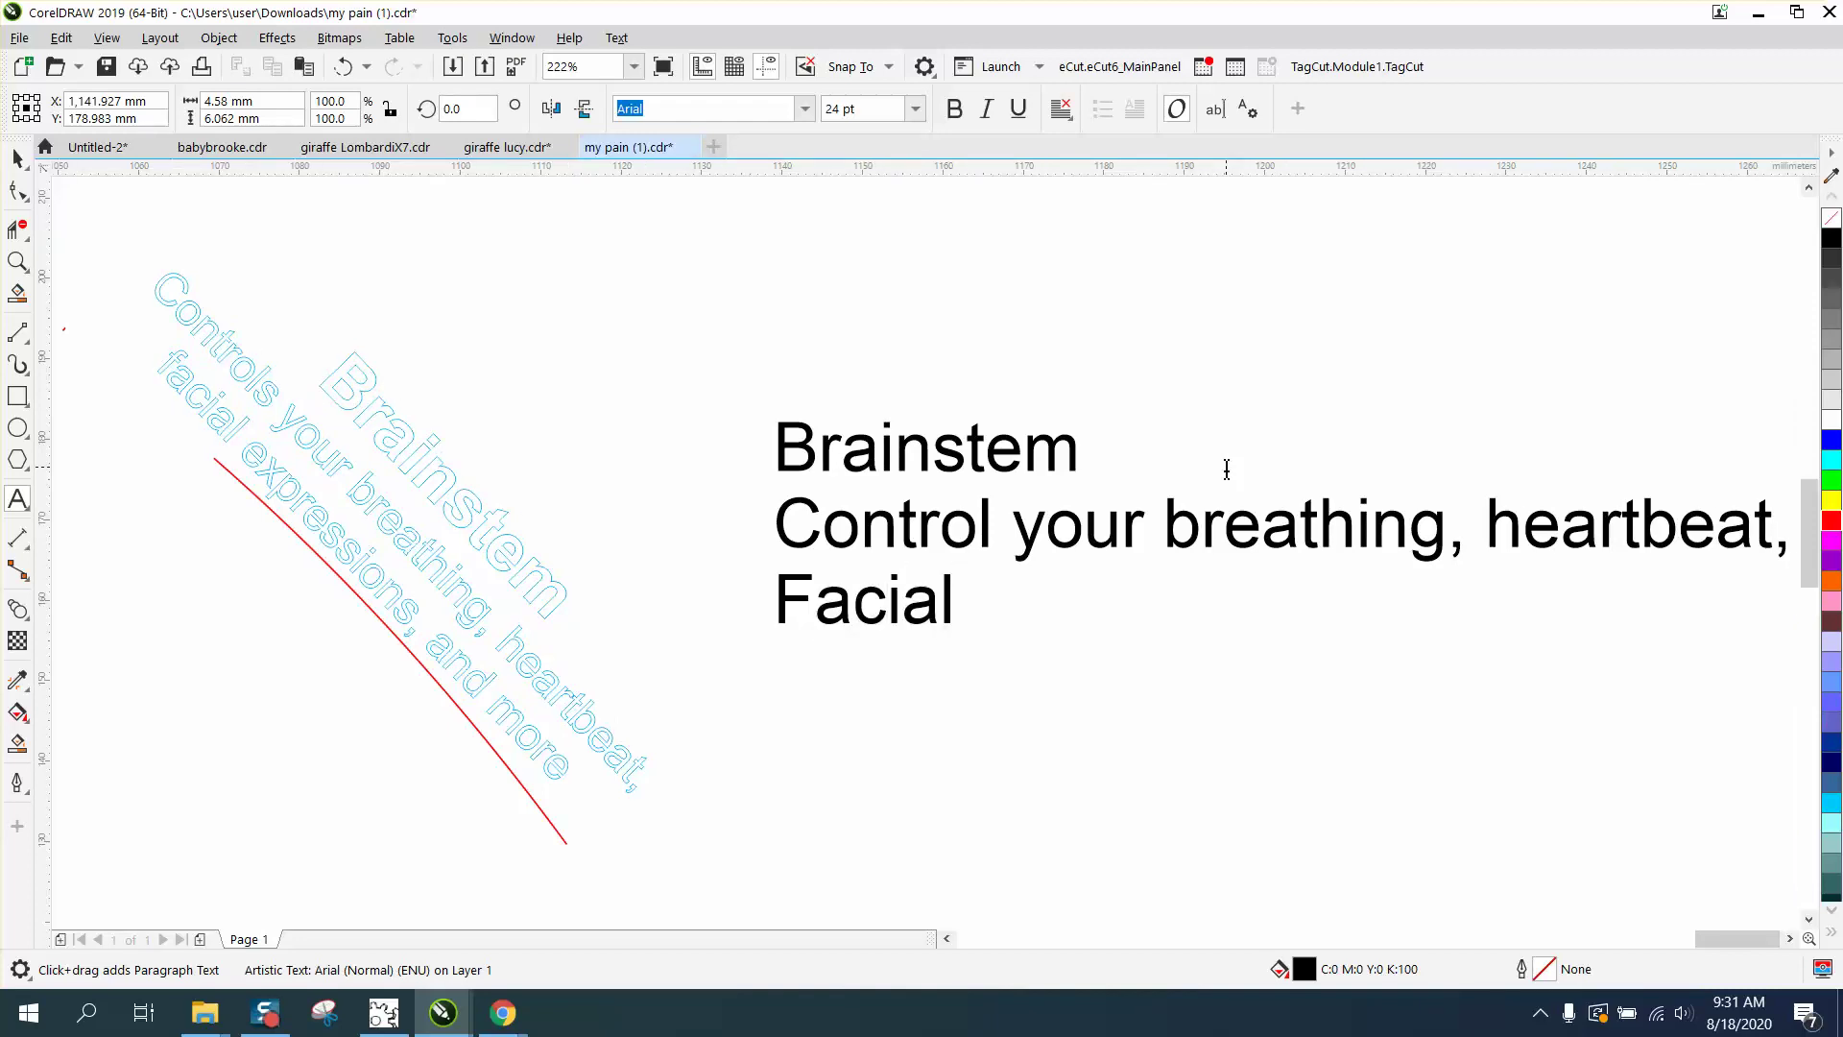
text( exp)
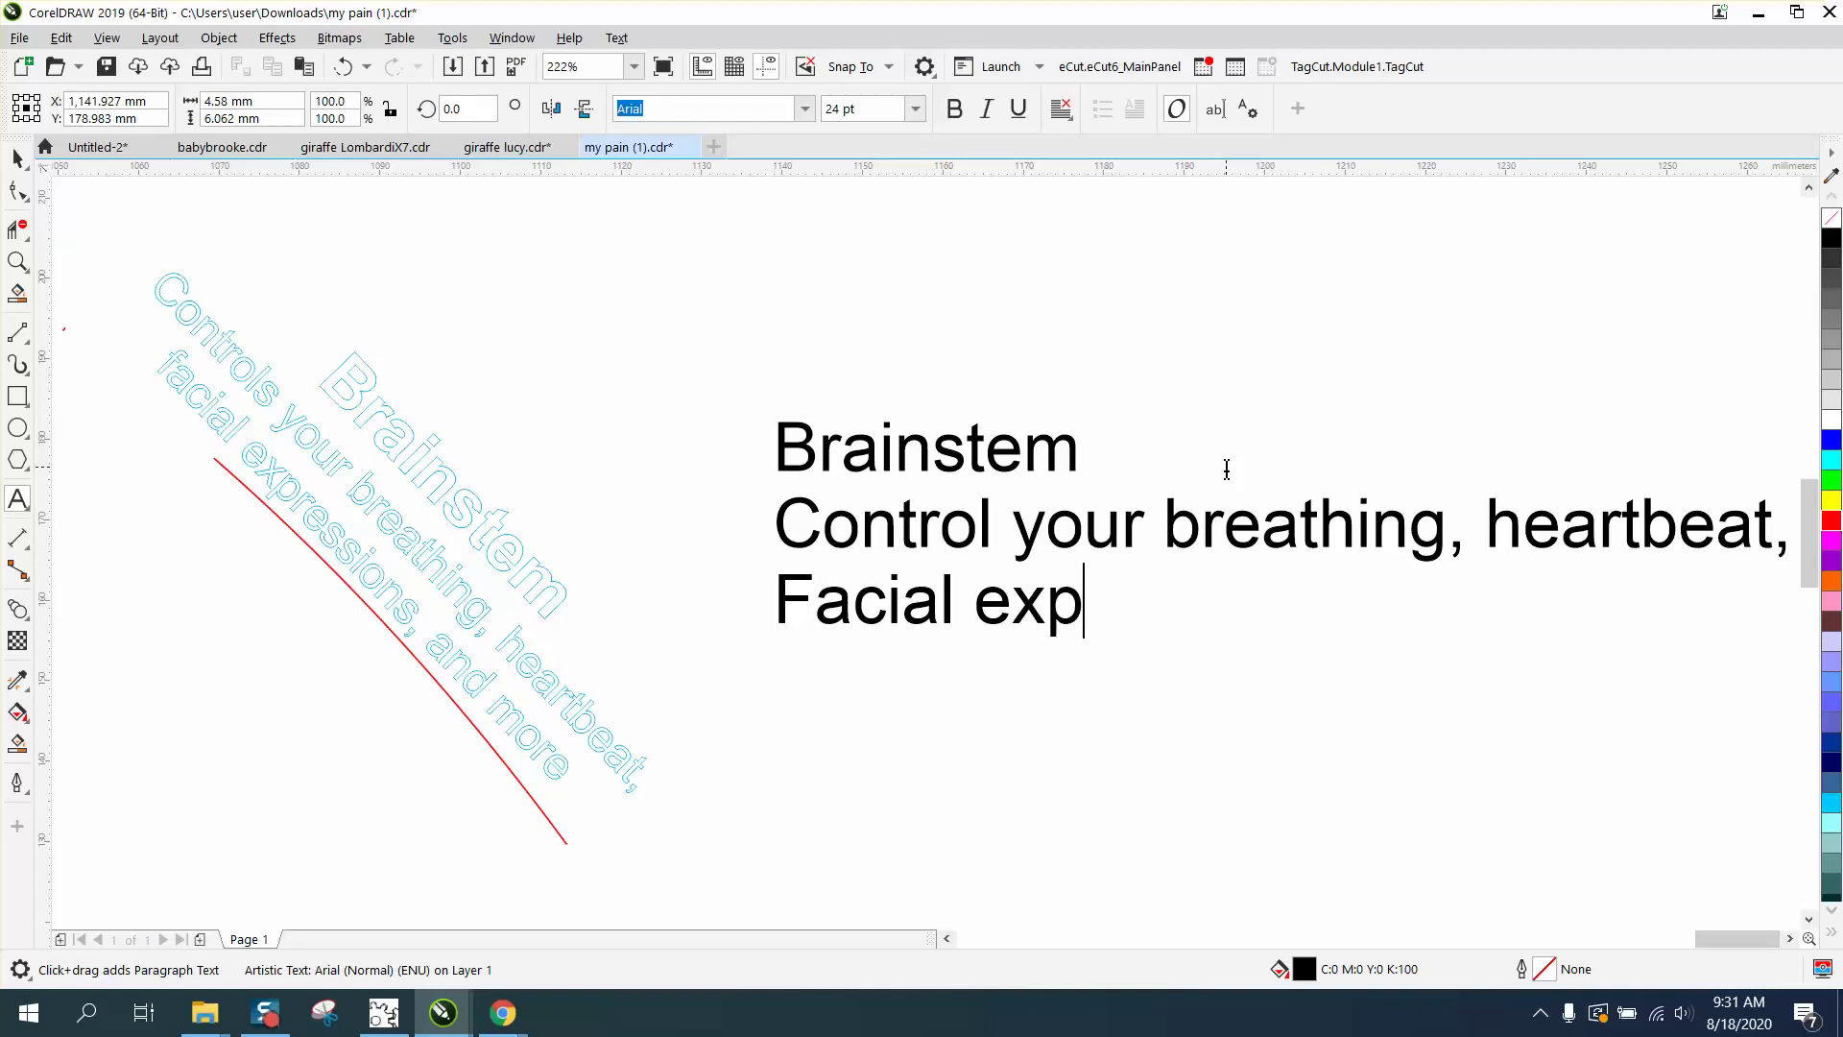
text(ressions)
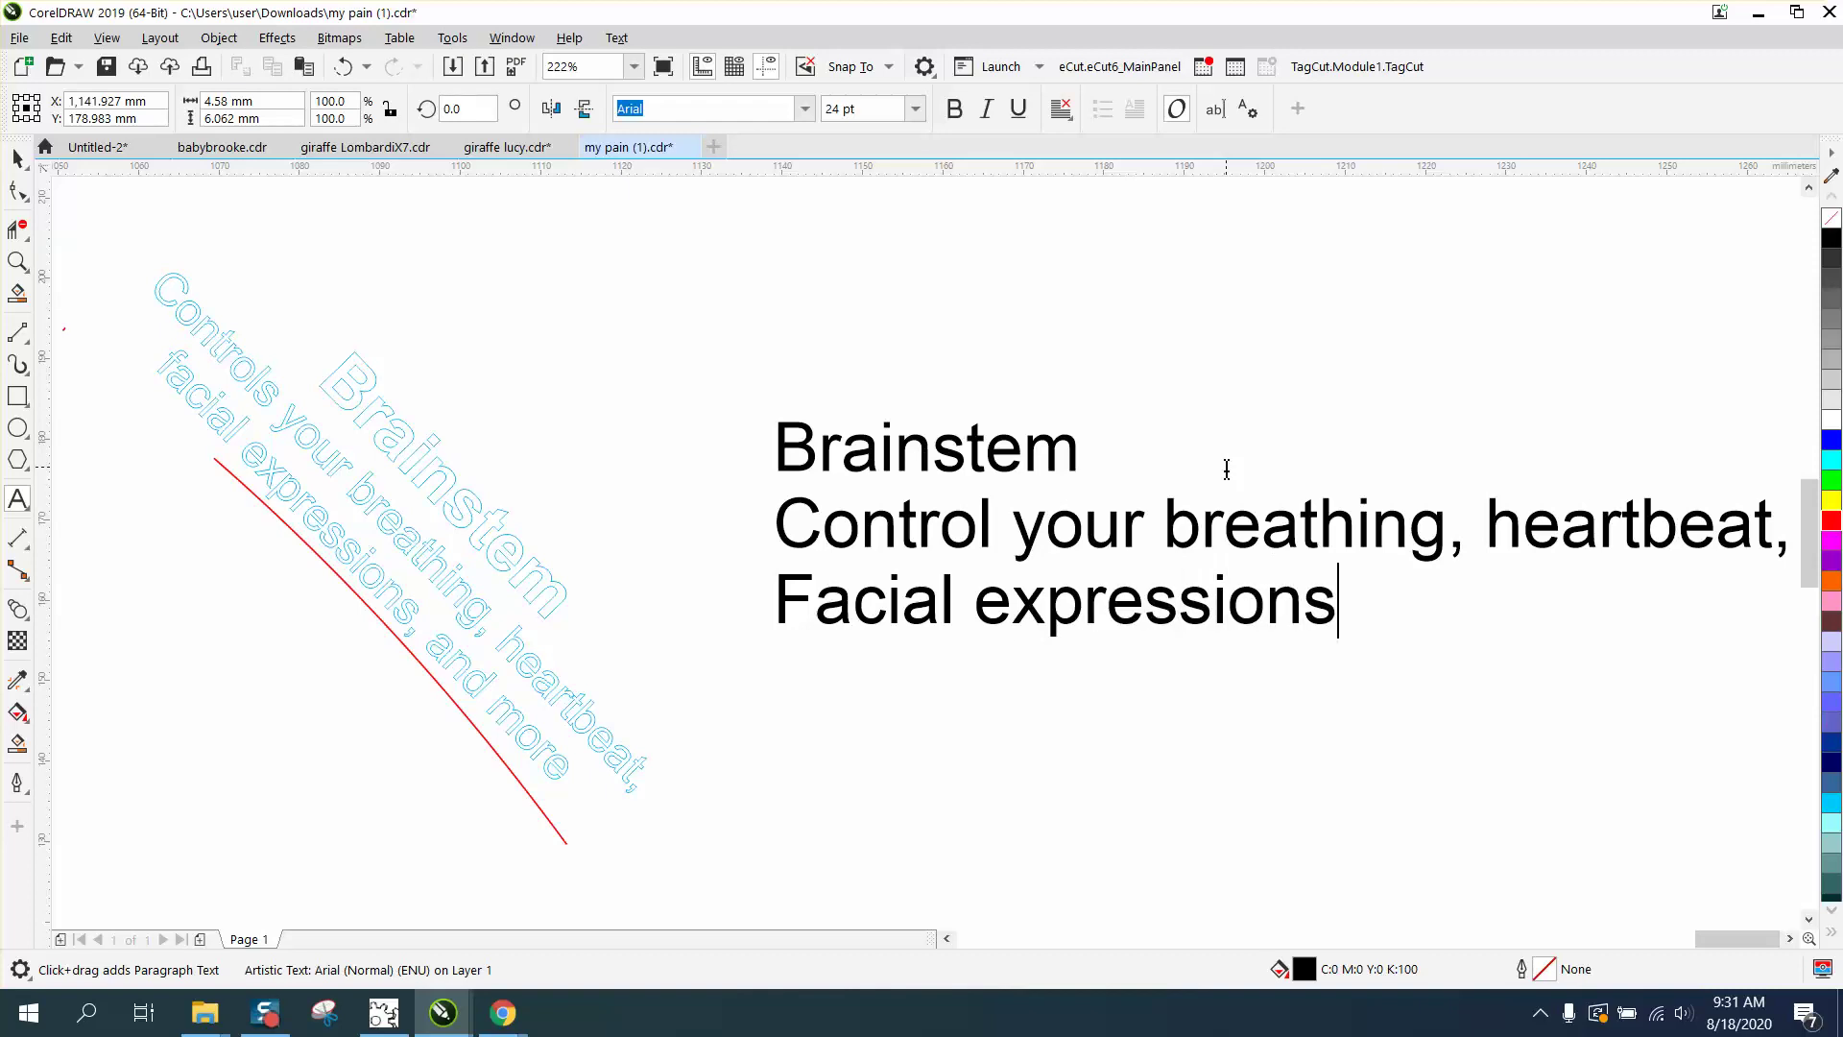
text(, and more)
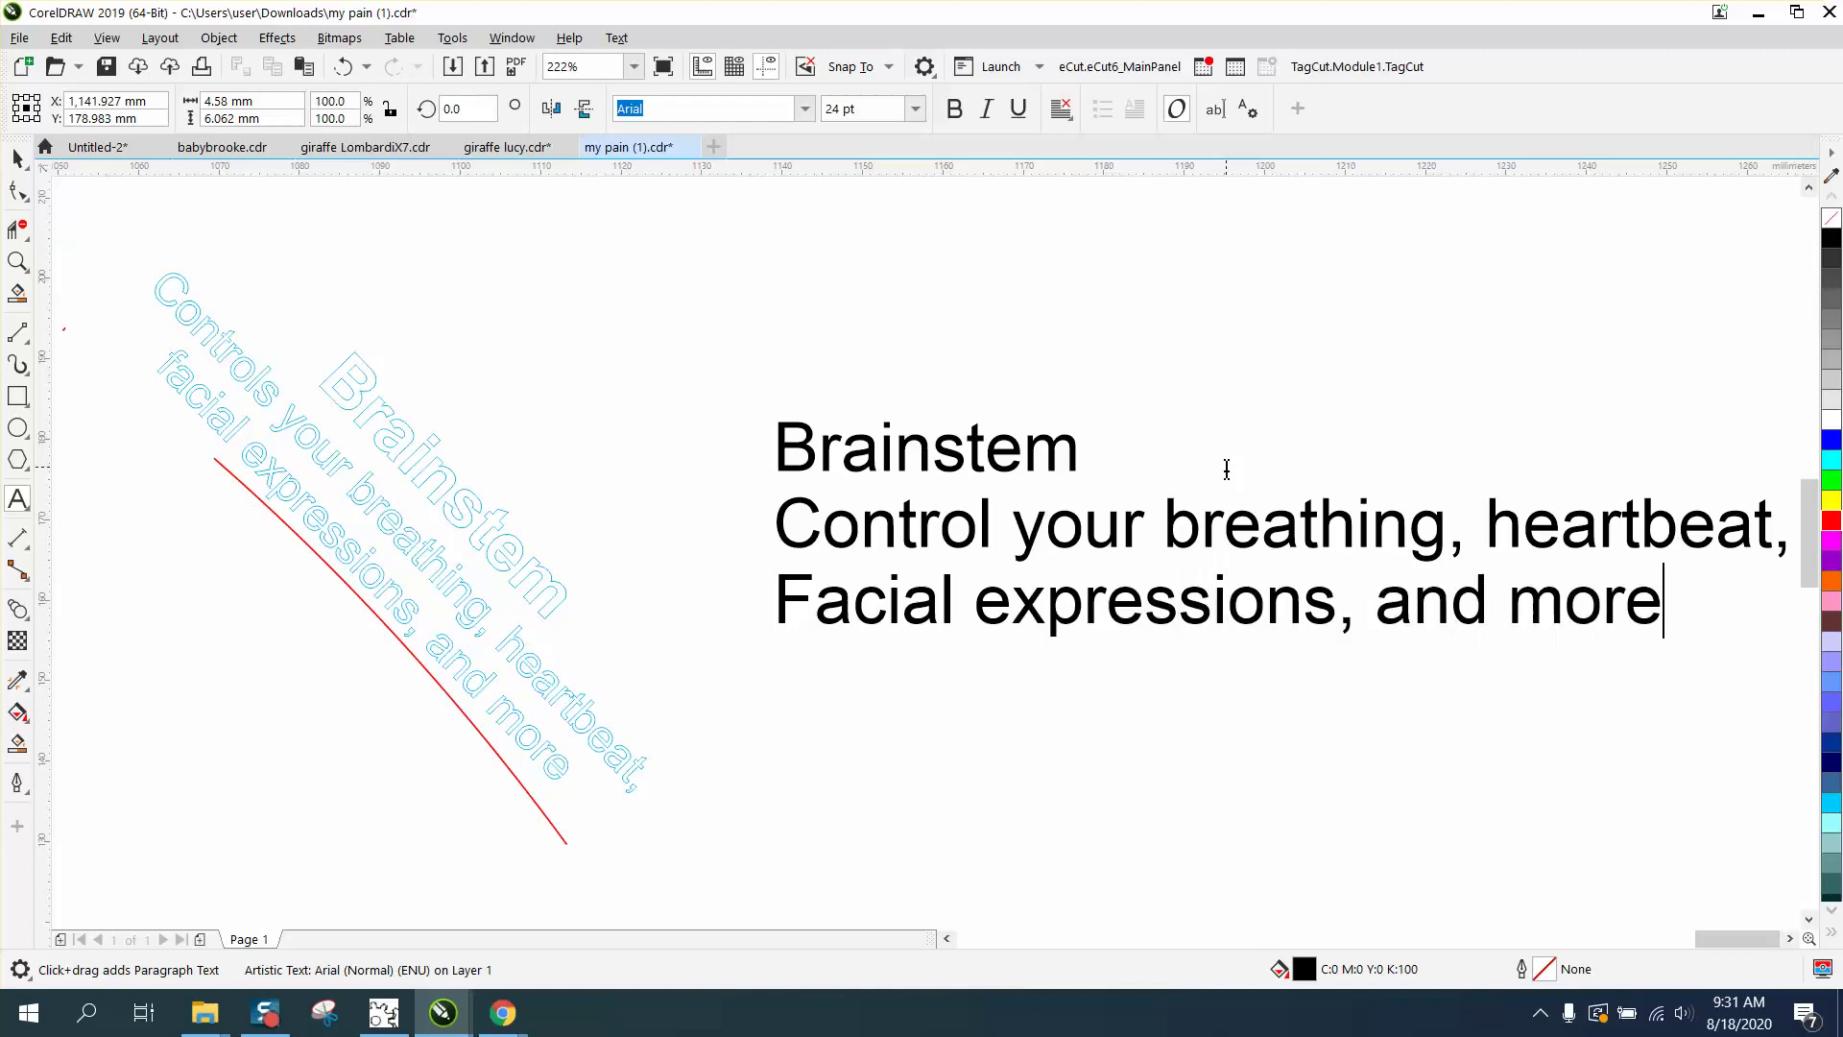
click(17, 161)
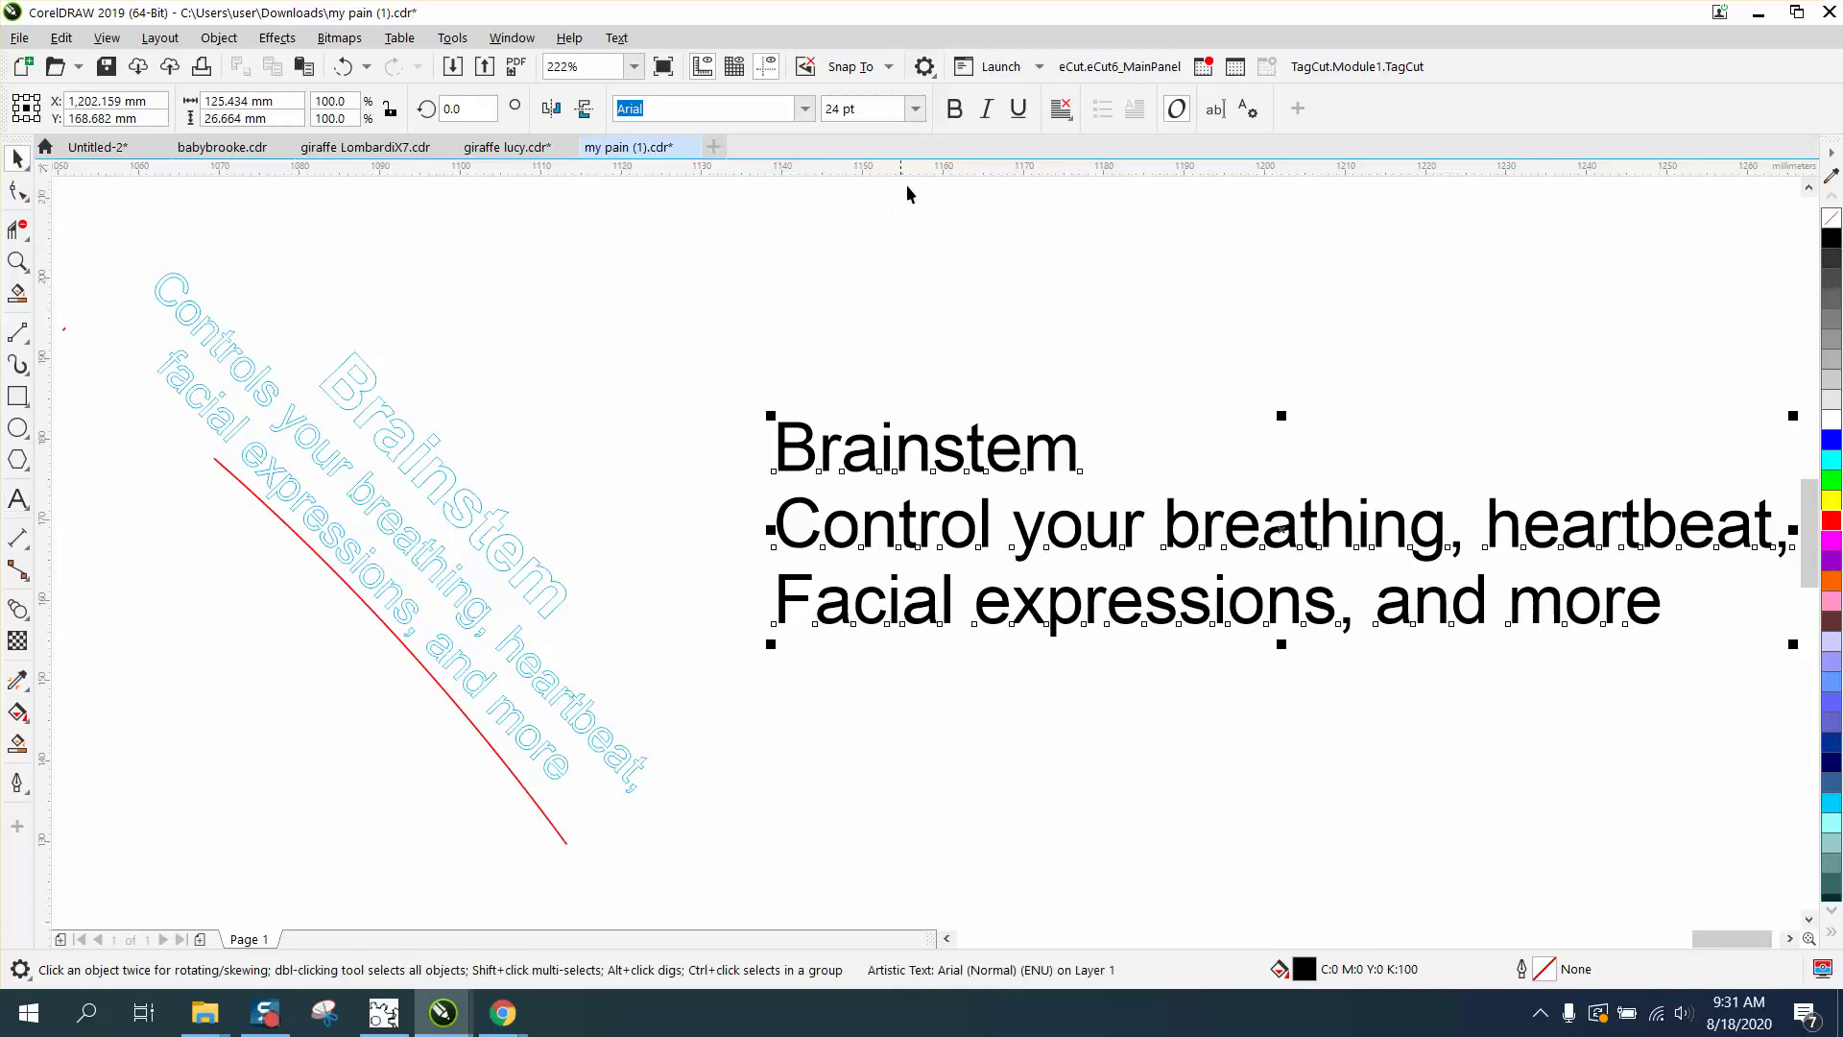
Center-align the label, scale it to about 53%, and move it beside the red curve shifted 120 mm right
click(1061, 108)
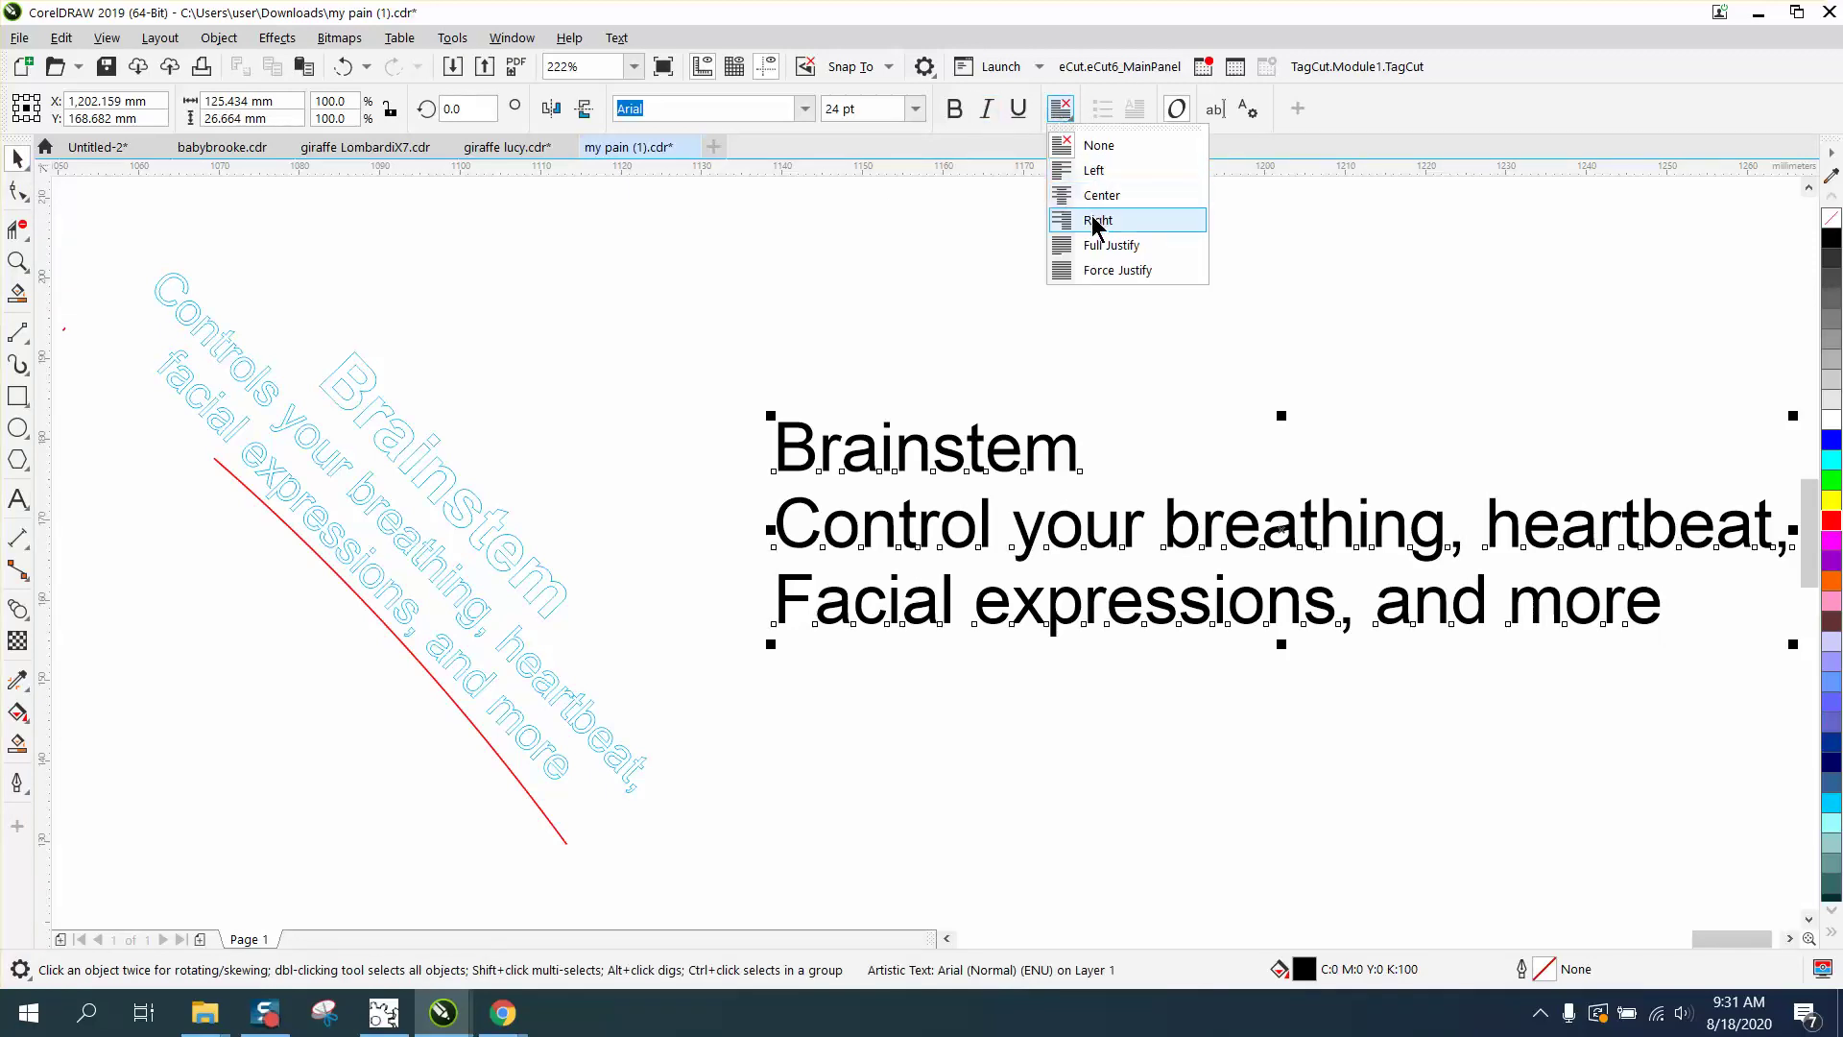
click(1099, 197)
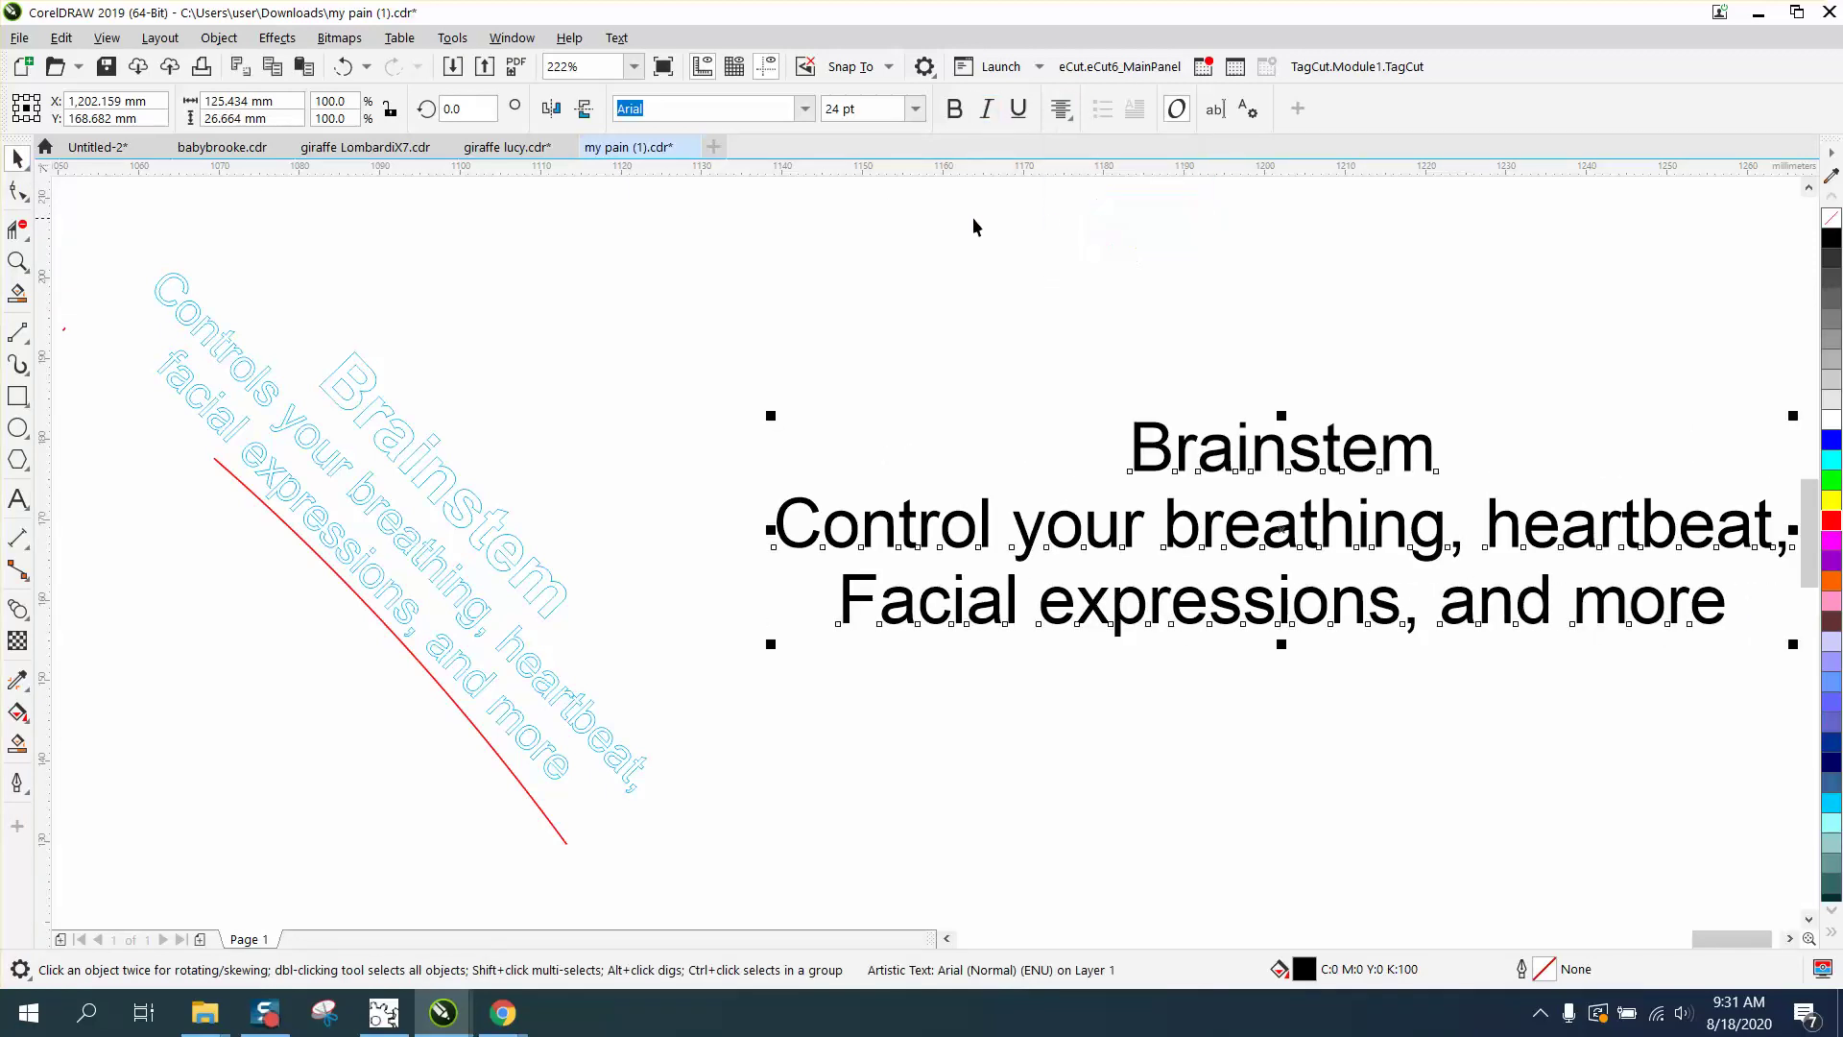
scroll(960, 220, down, 3)
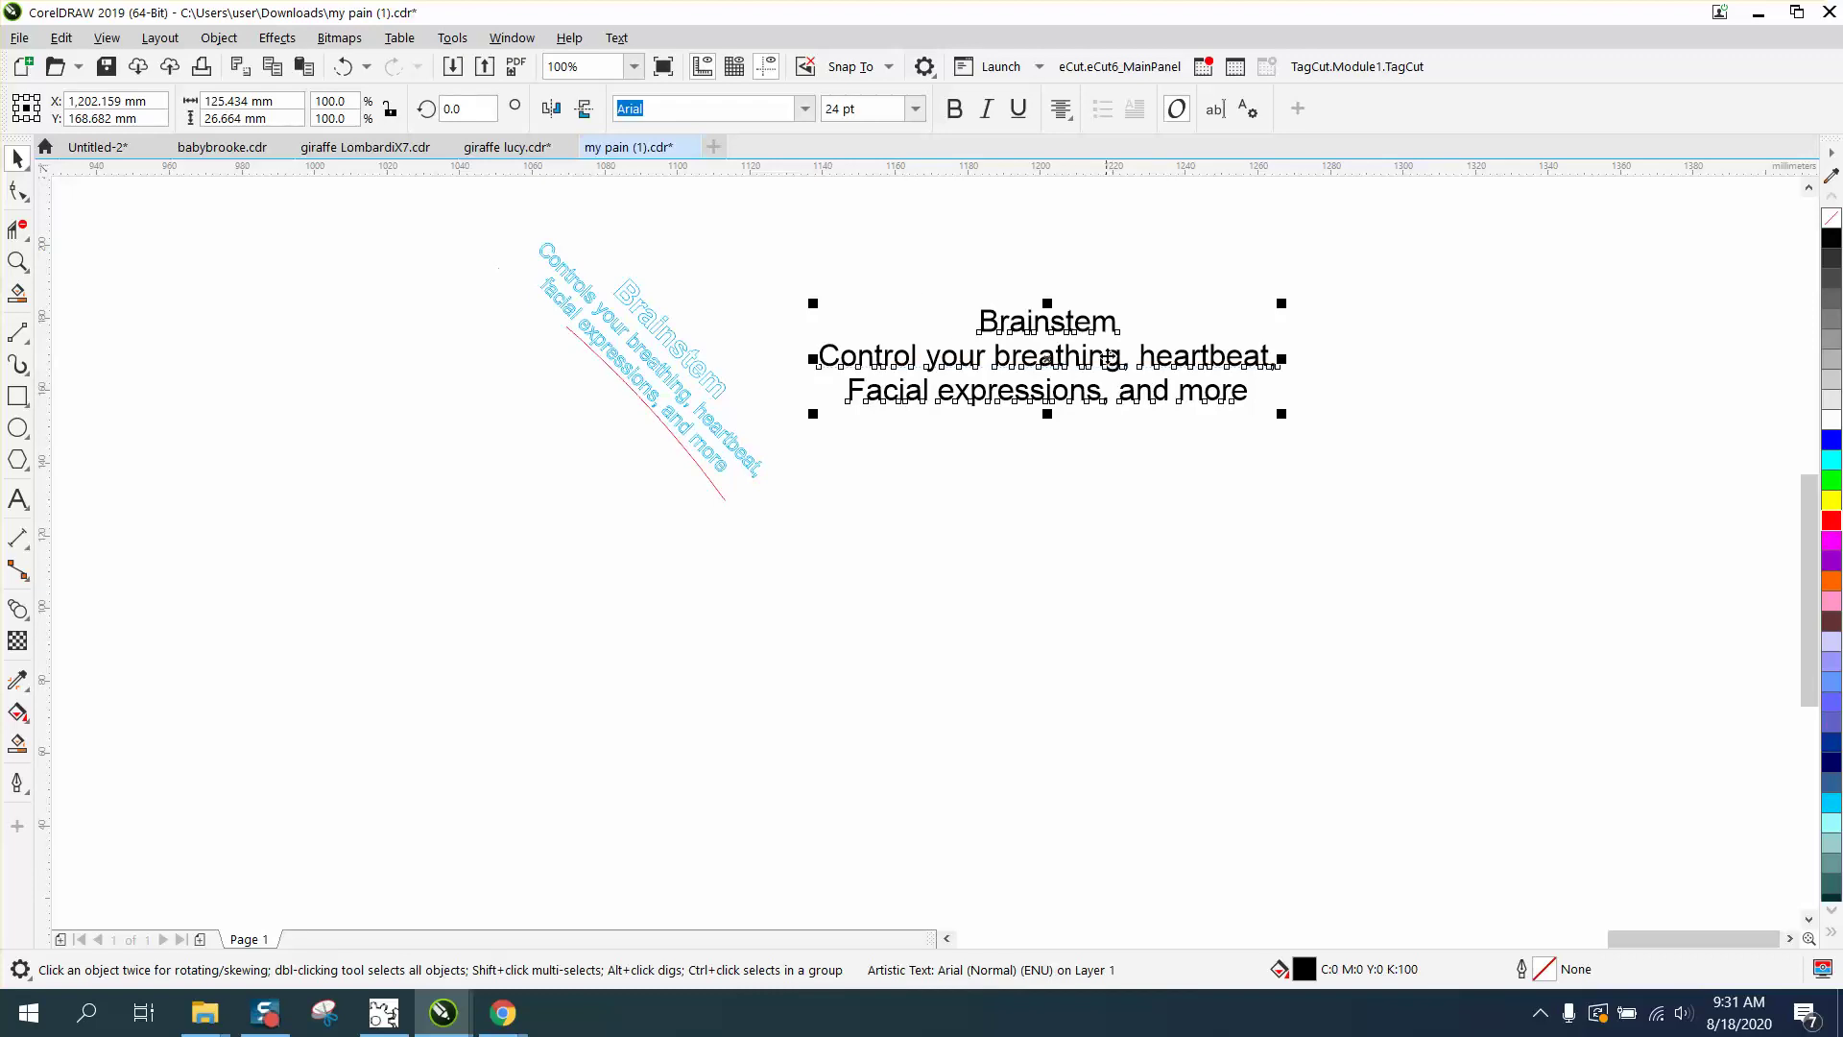
drag(1281, 304, 1077, 369)
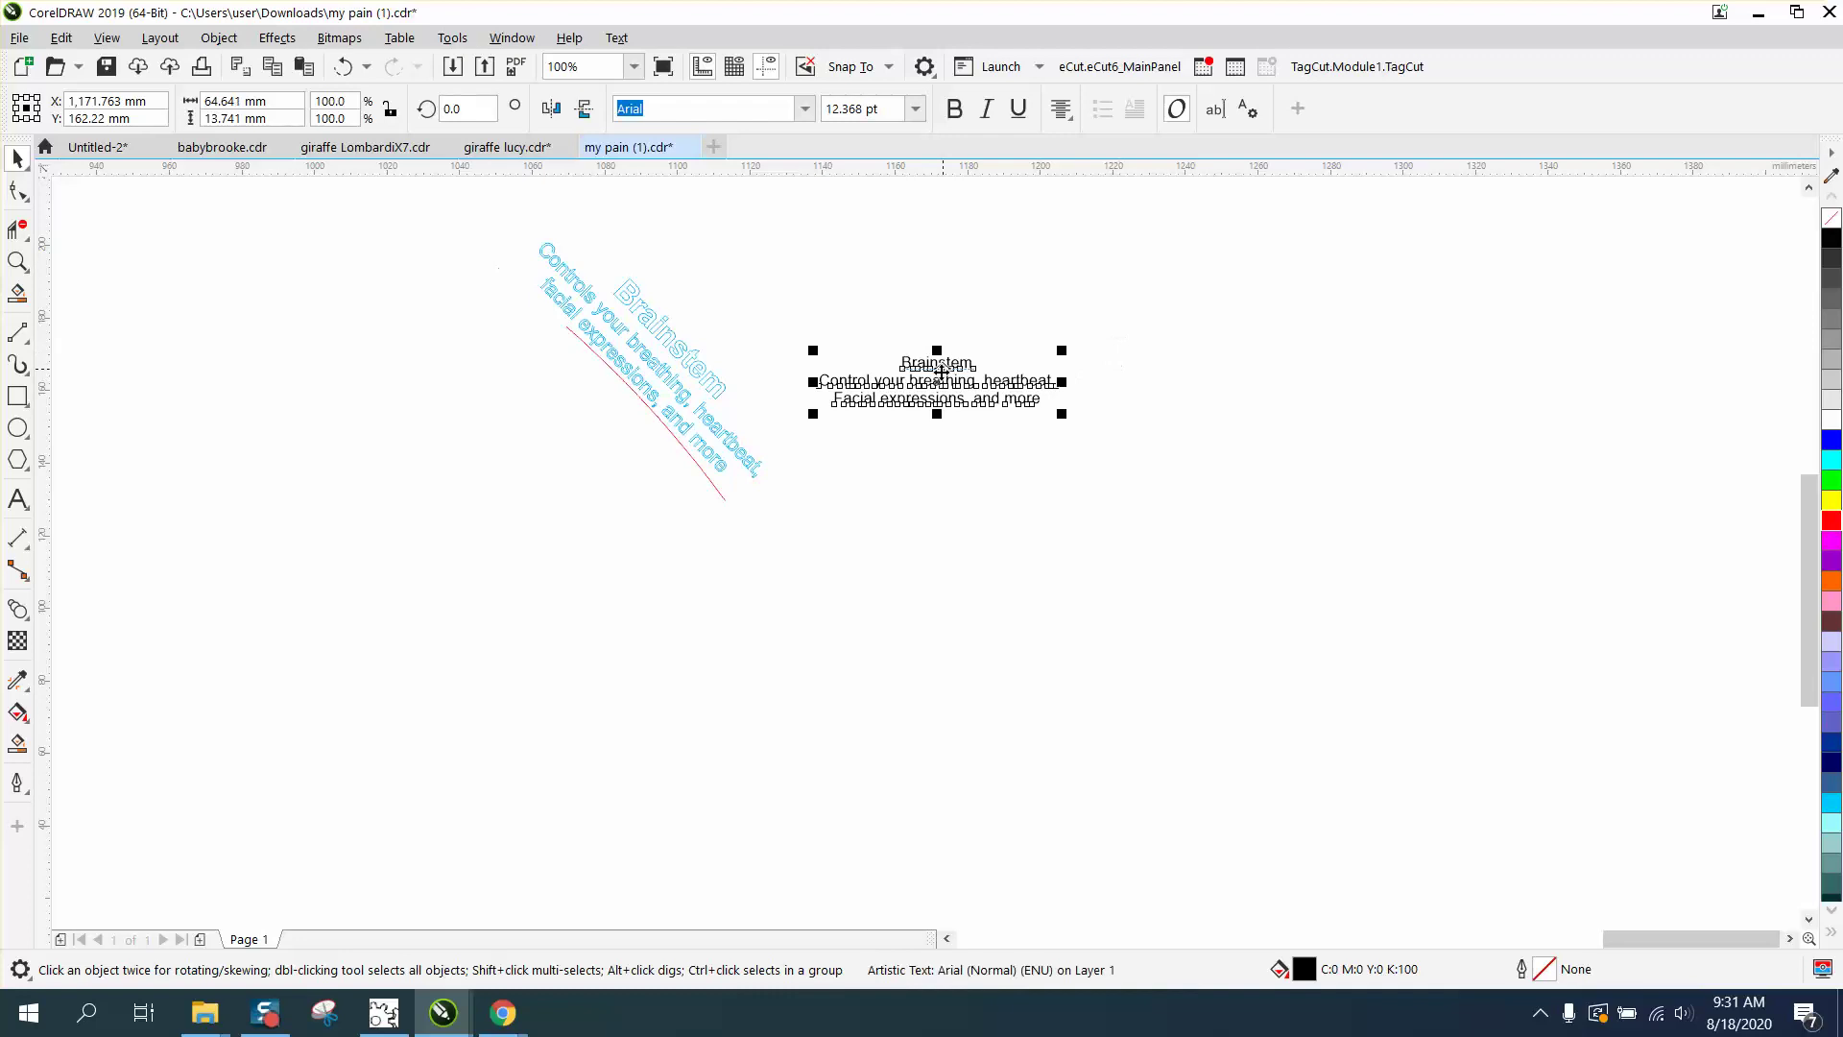
drag(960, 375, 863, 279)
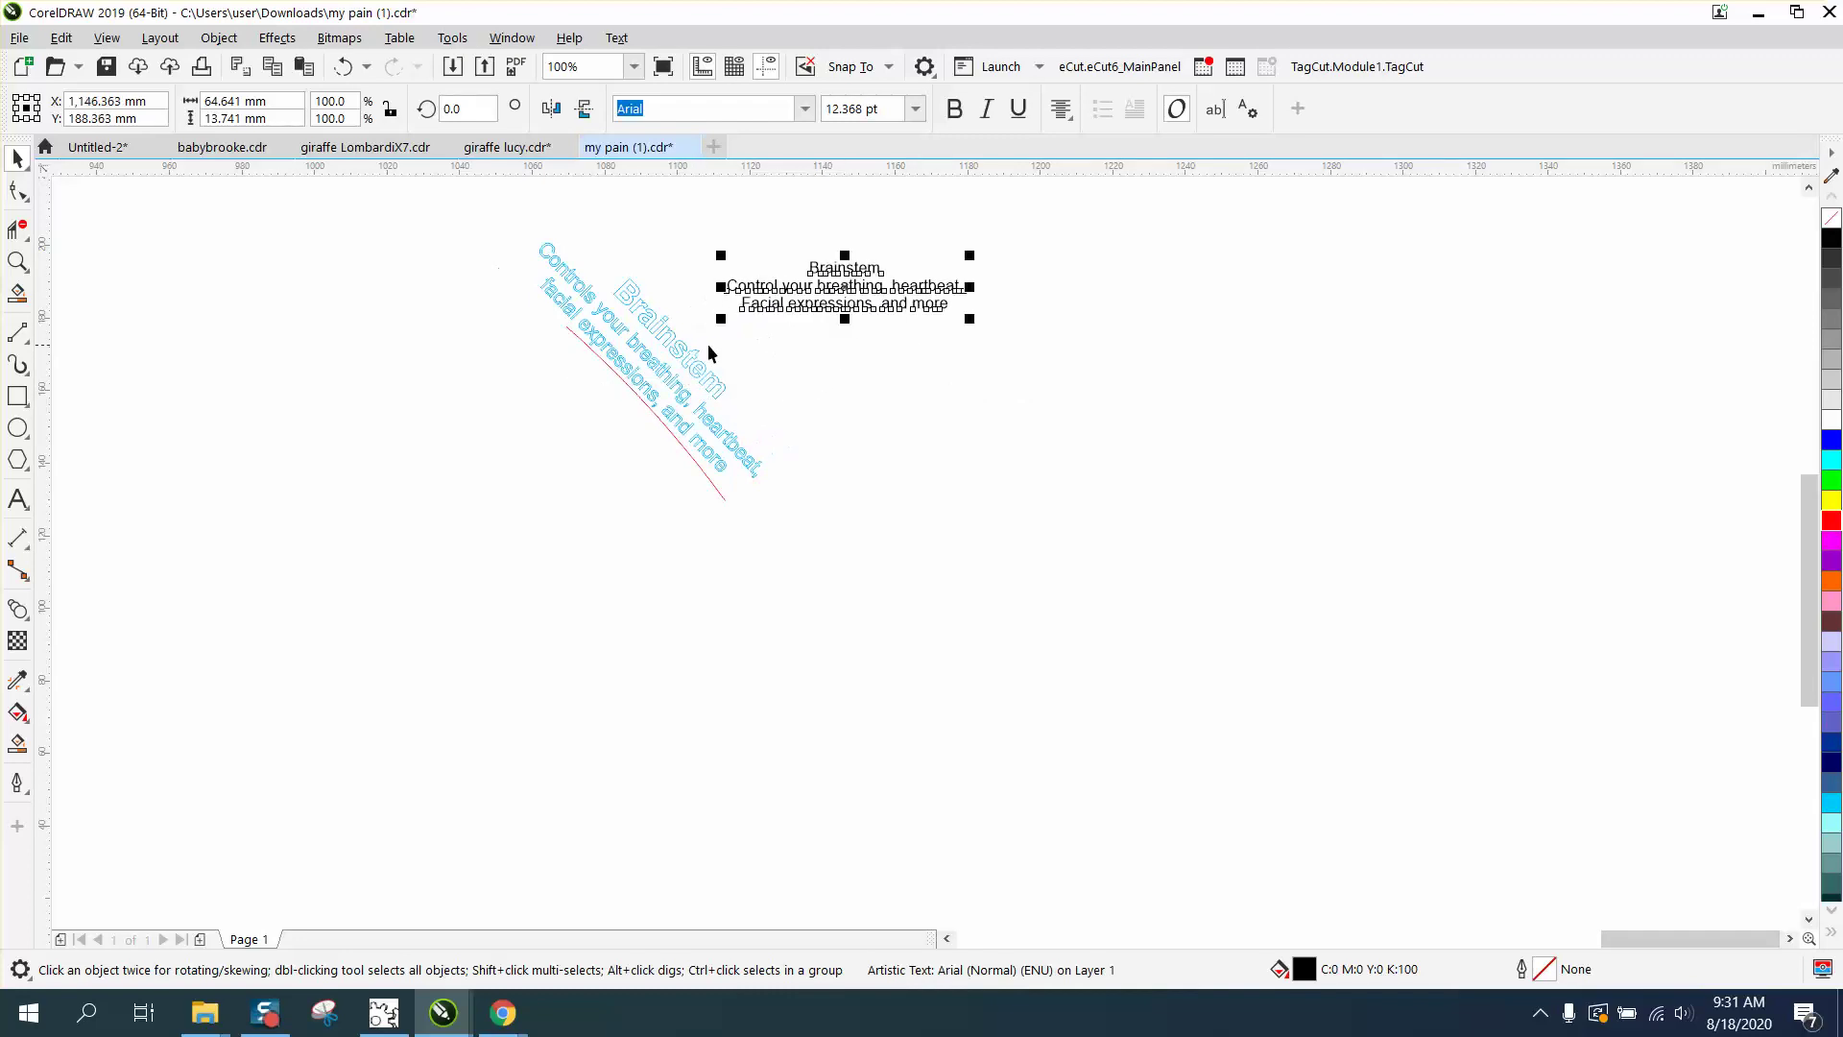
click(635, 382)
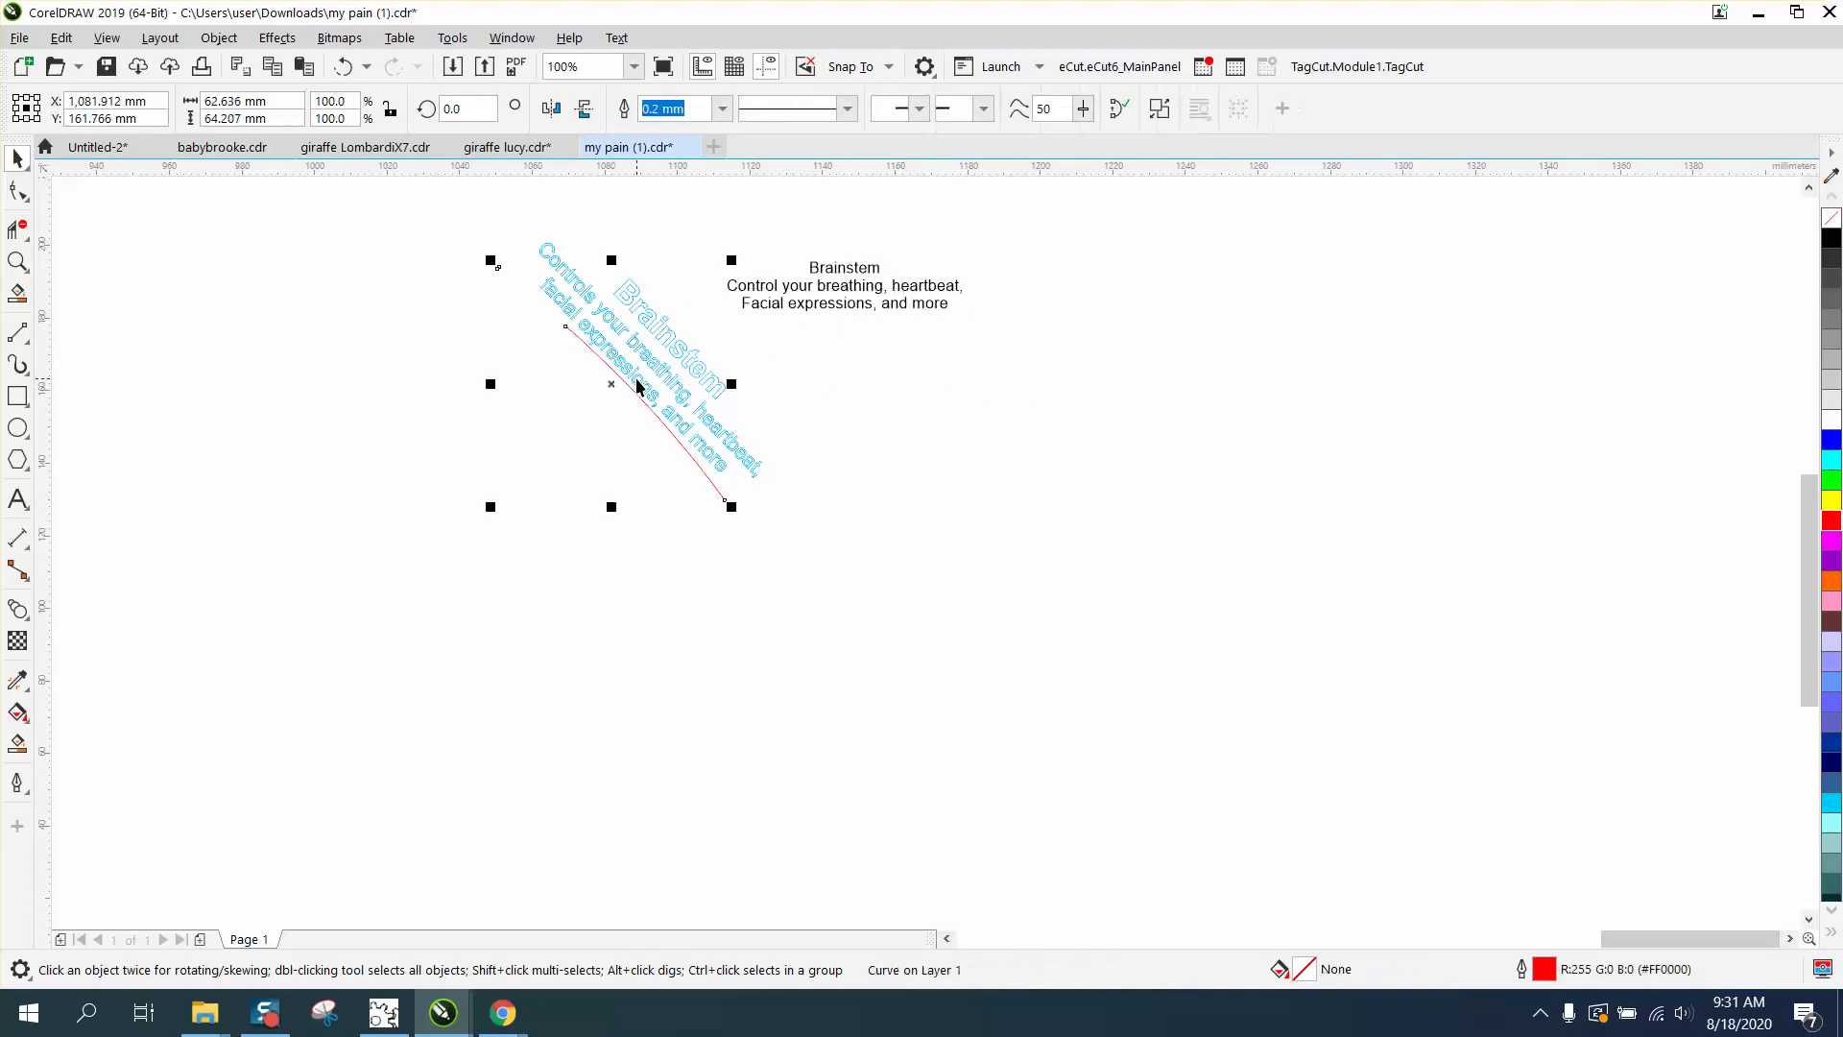
key(Right)
key(Right)
key(Right)
key(Right)
key(Right)
key(Right)
key(Right)
key(Right)
key(Right)
key(Right)
key(Right)
key(Right)
drag(873, 272, 1182, 307)
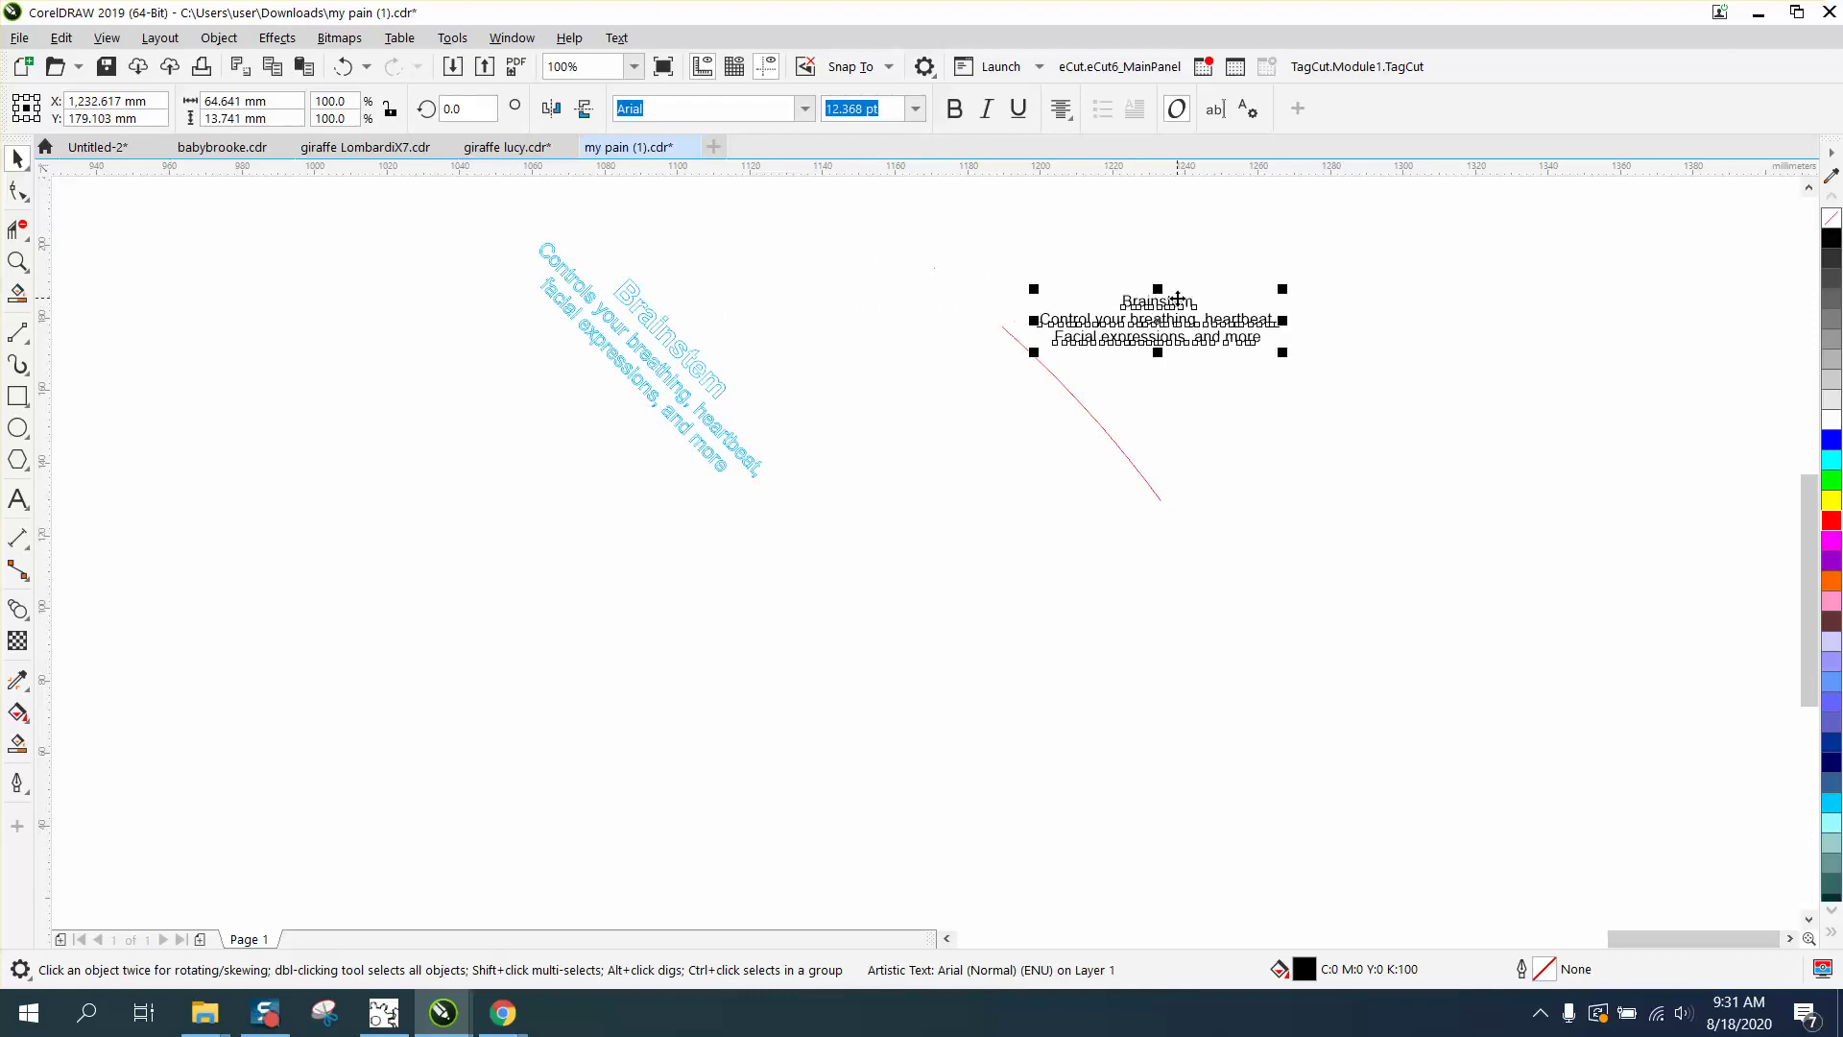
Rotate the Brainstem label to about 312.5°, place it on the red curve, and shrink to 11.314 pt
click(1182, 308)
drag(1295, 287, 1312, 415)
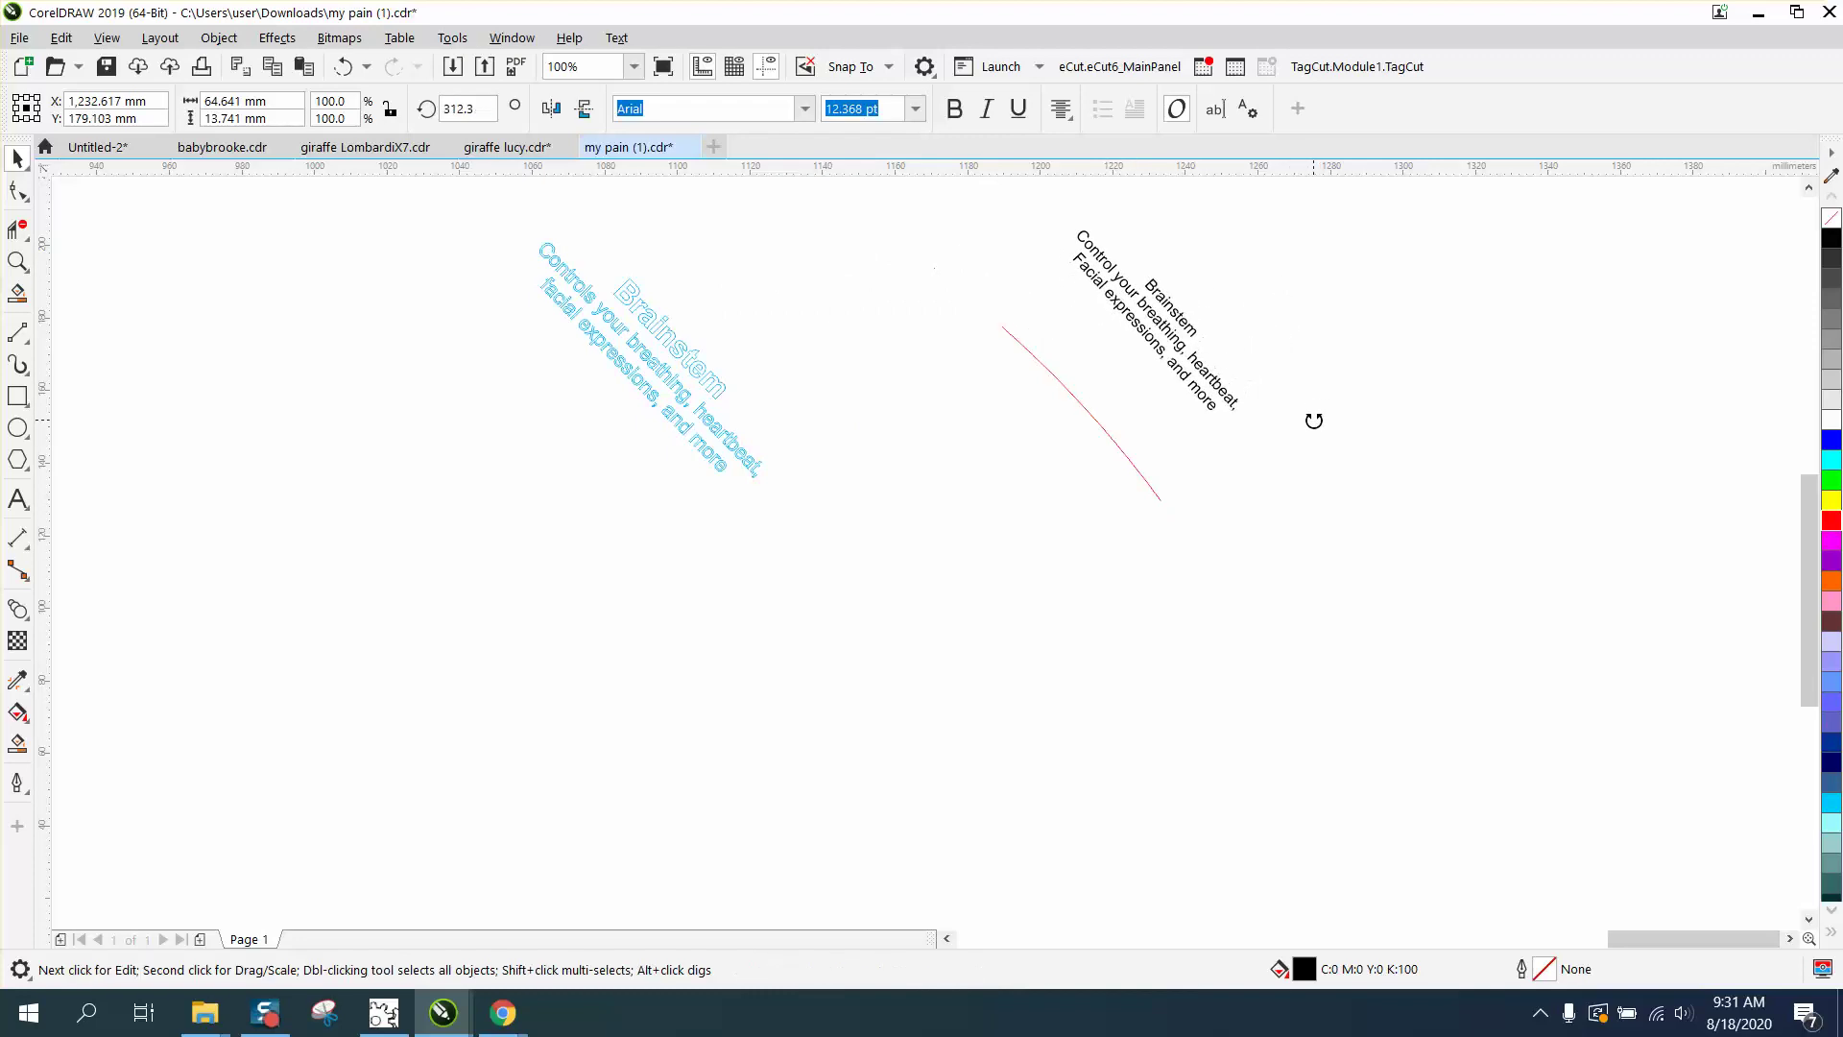
click(1312, 378)
drag(1188, 354, 1152, 386)
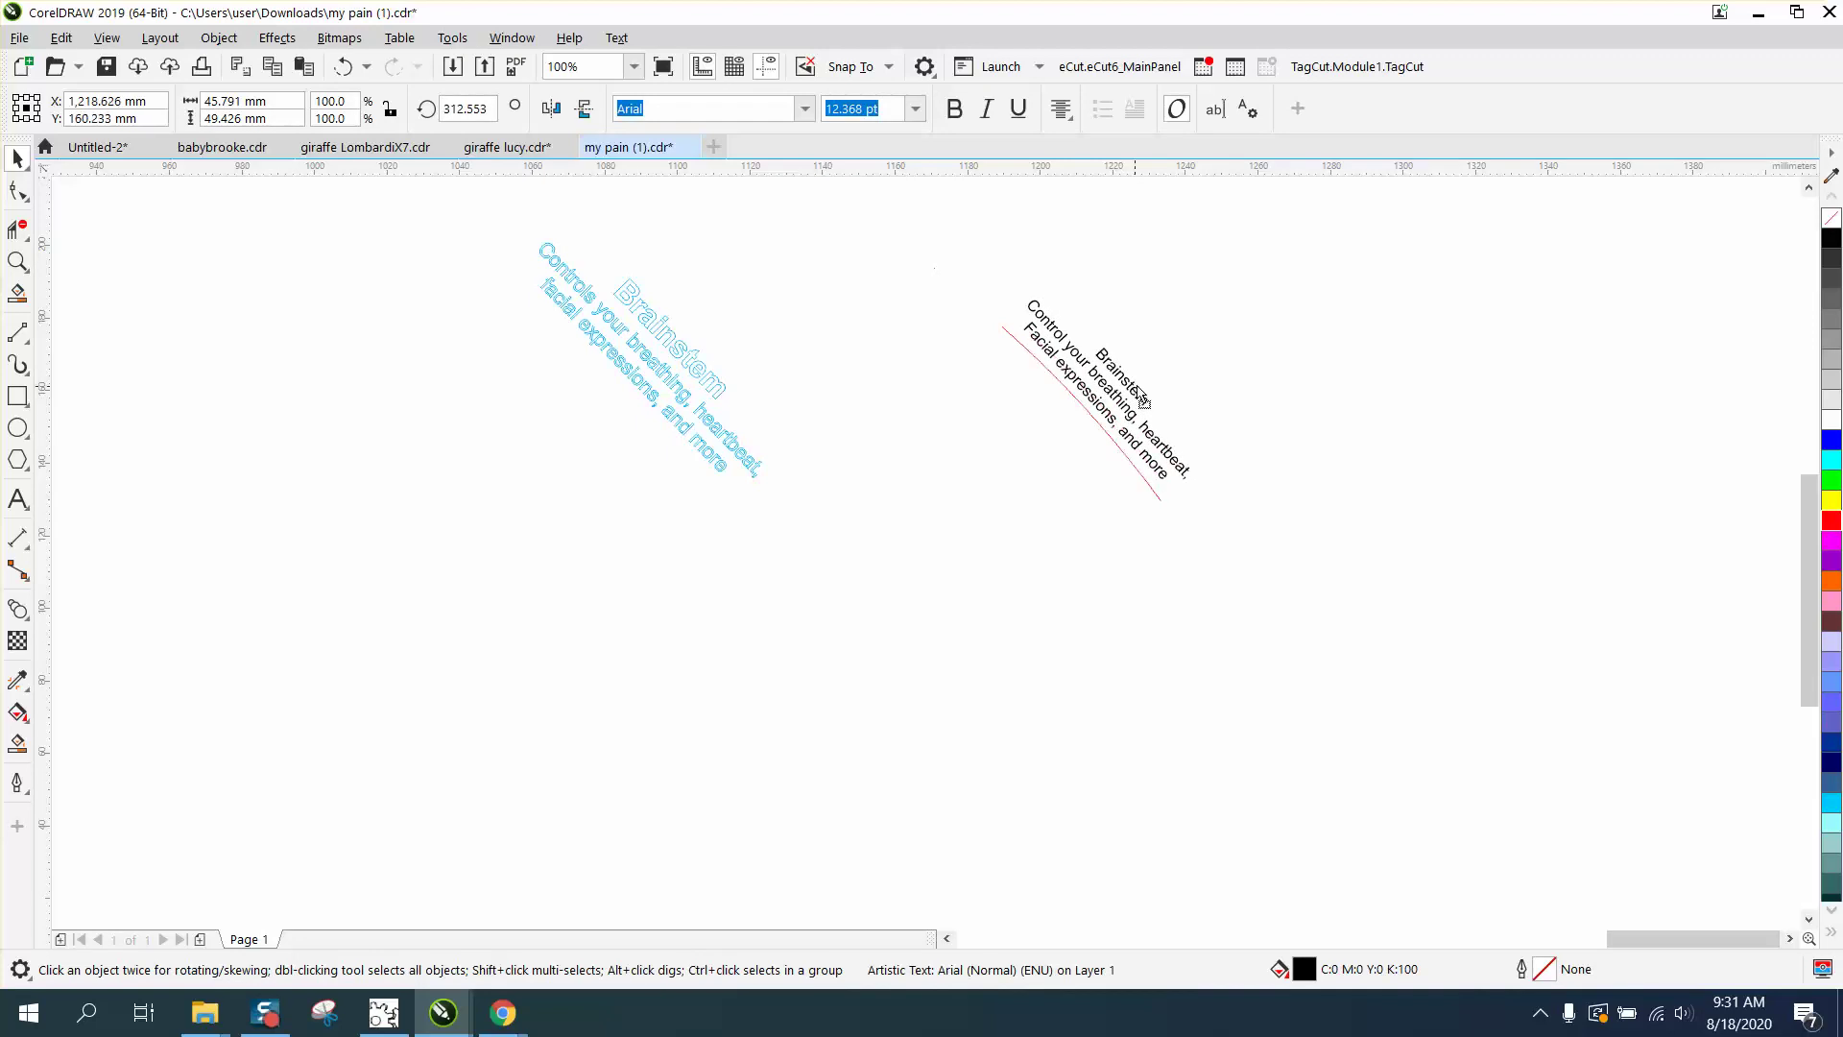
drag(1027, 279, 1038, 294)
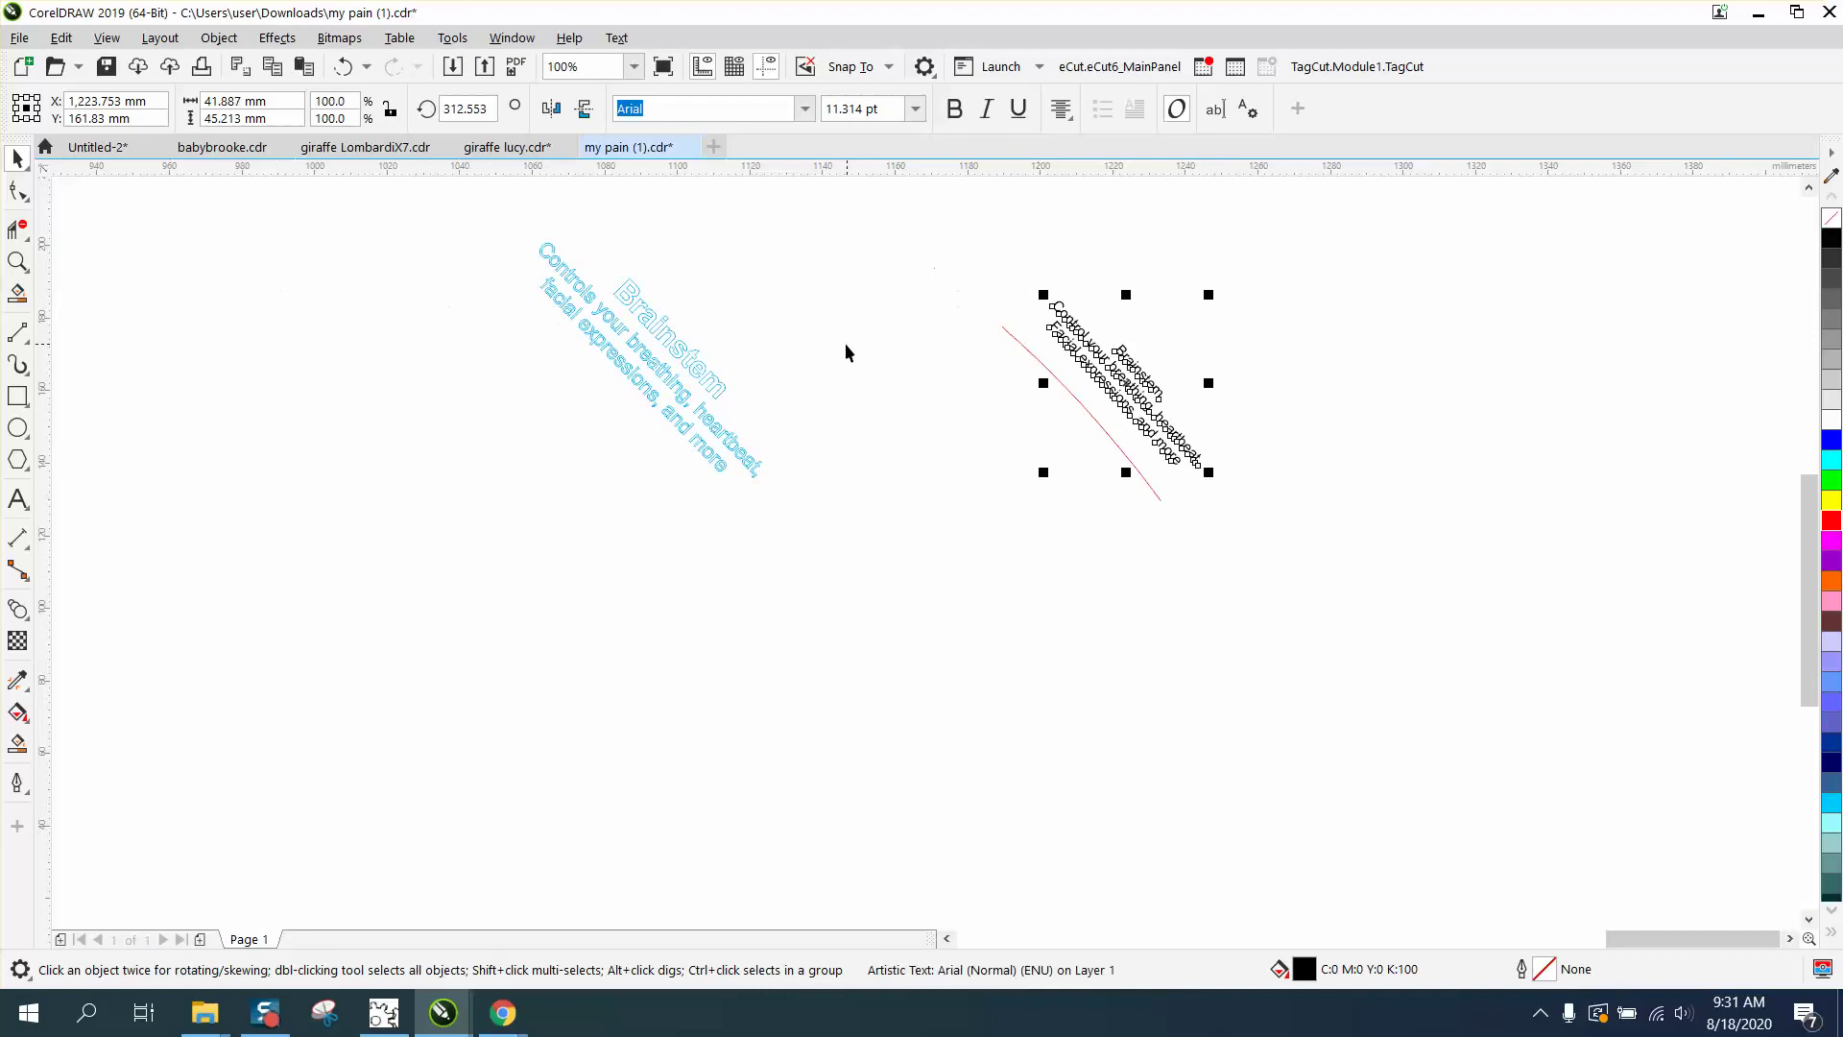
click(25, 235)
click(25, 268)
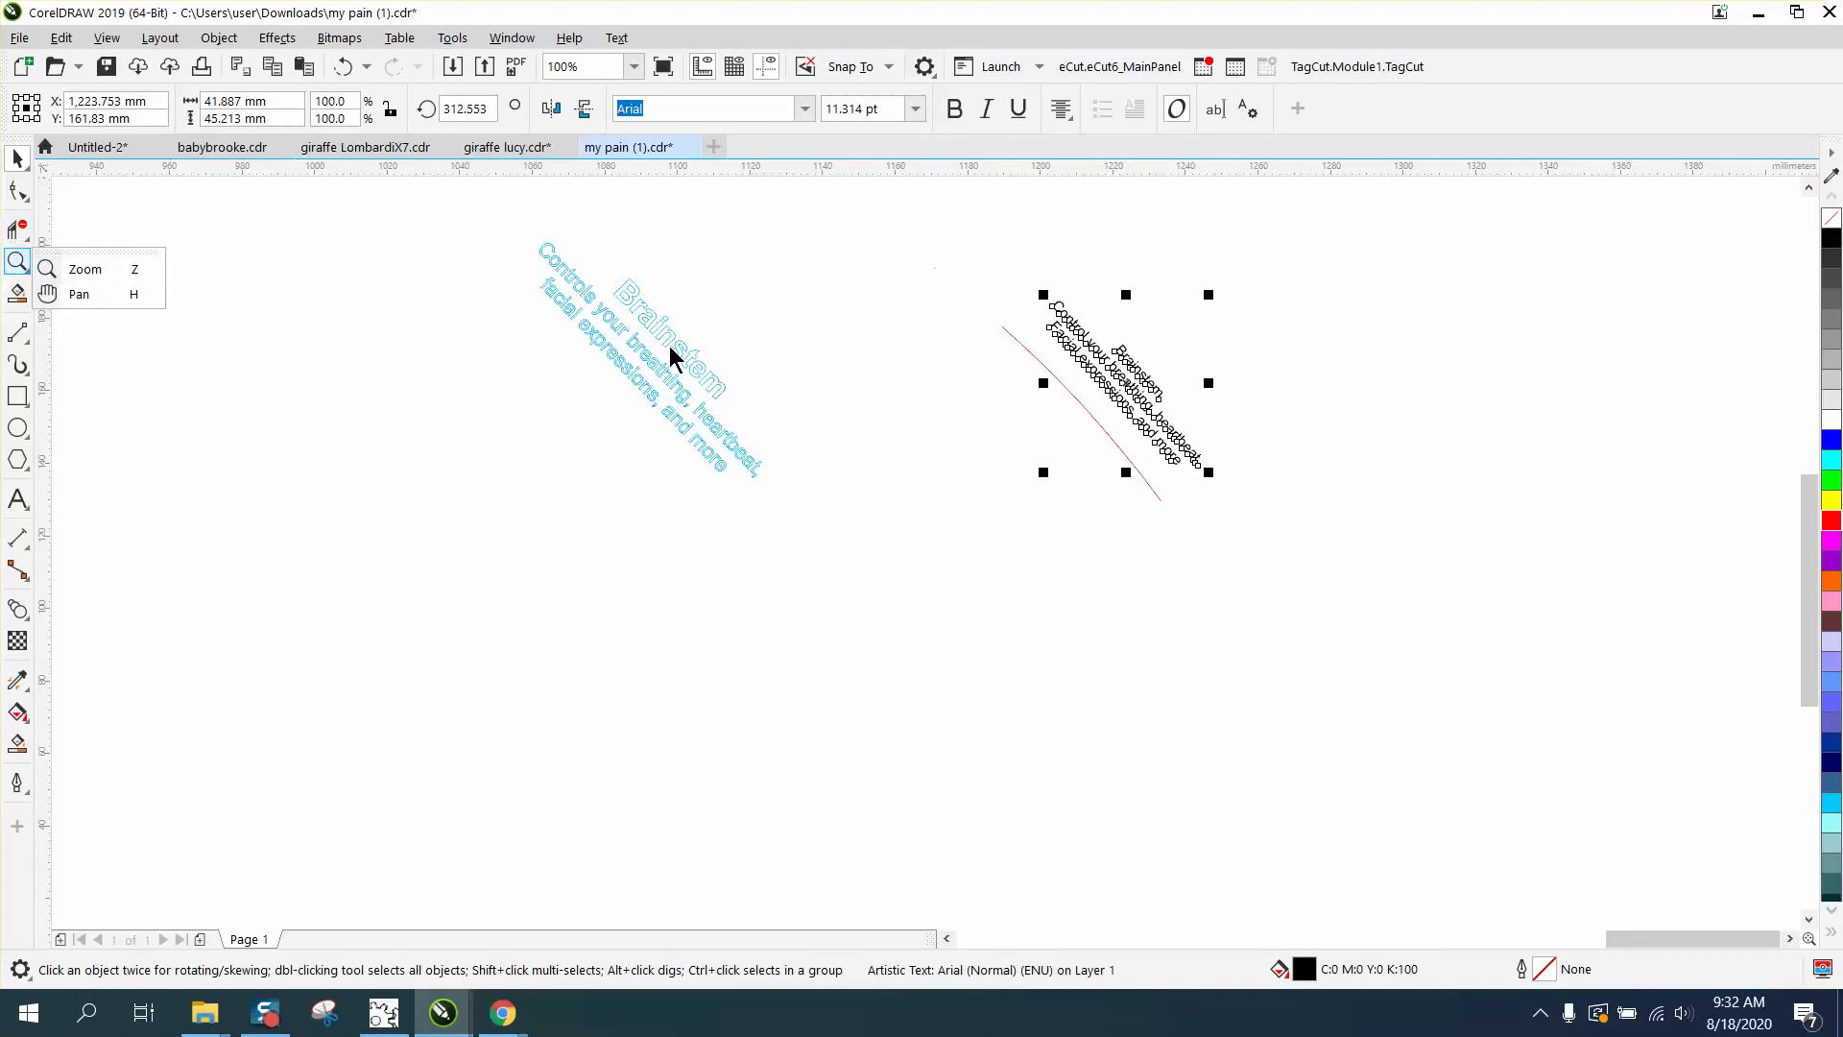
Make the heading word 'Brainstem' bold, leaving the description lines regular
click(60, 269)
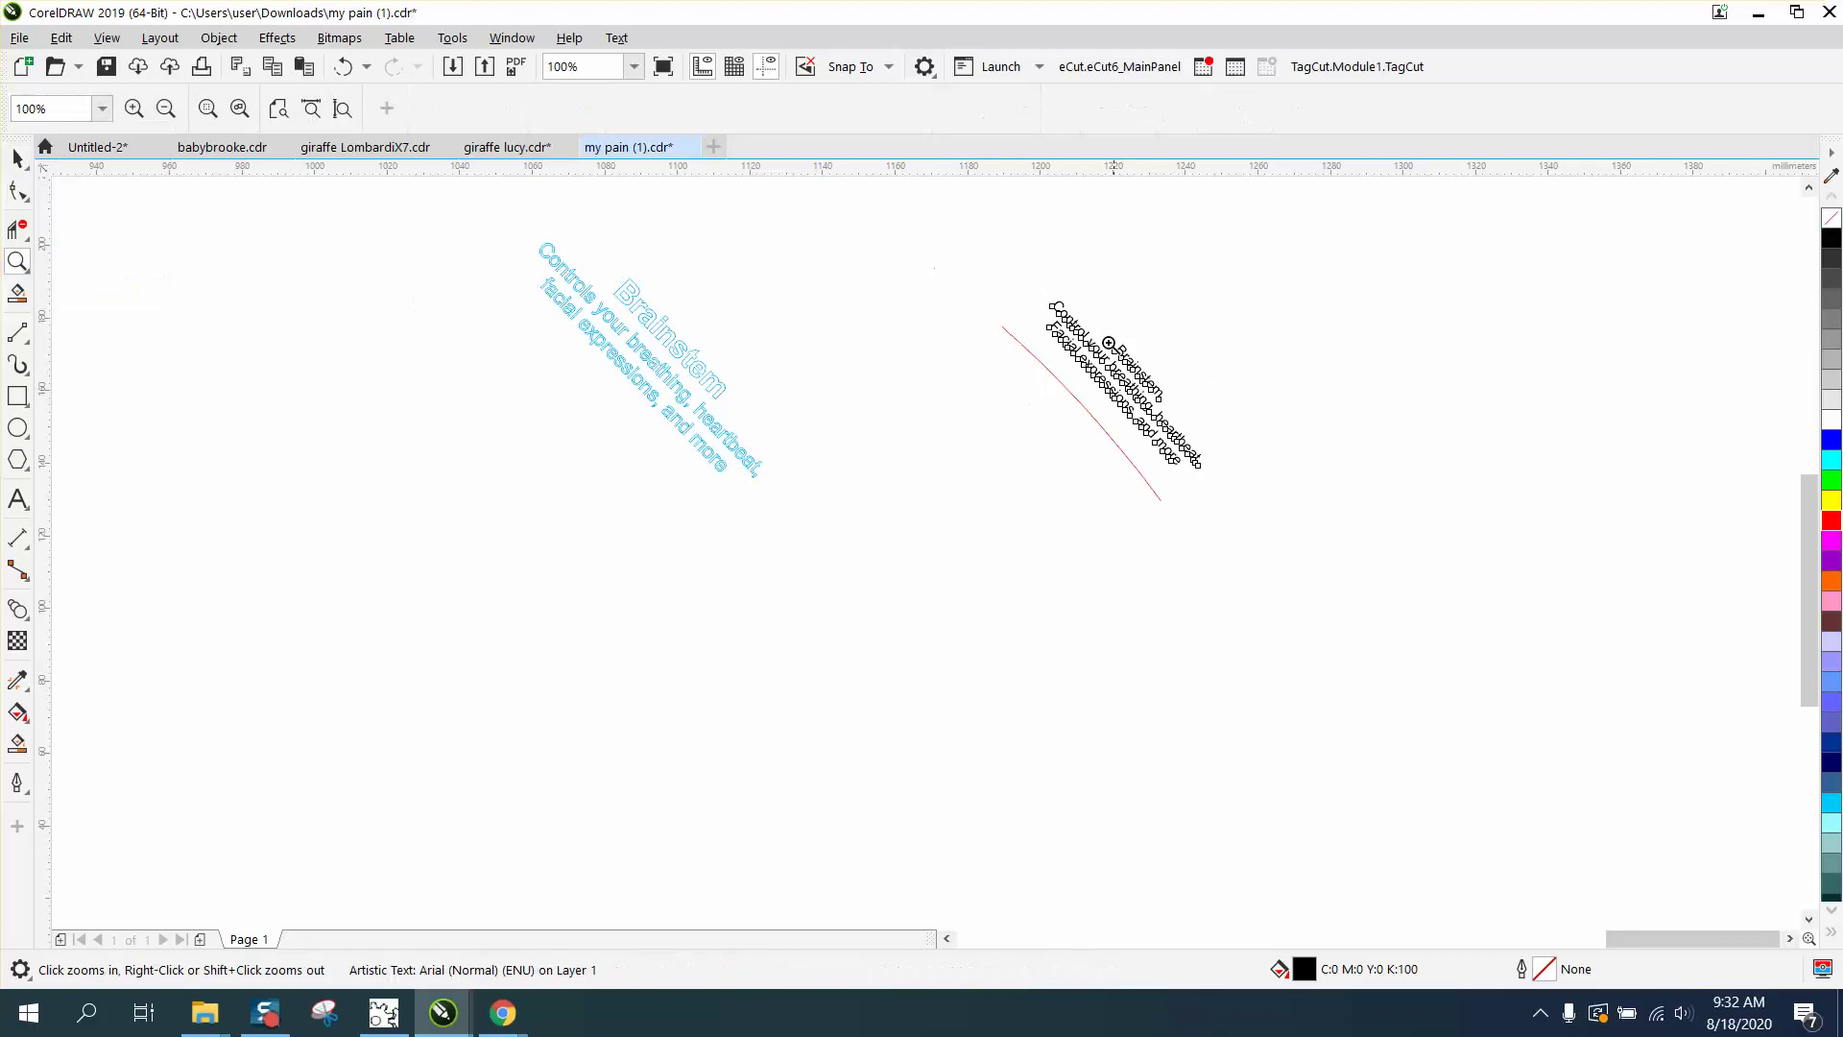
click(1182, 460)
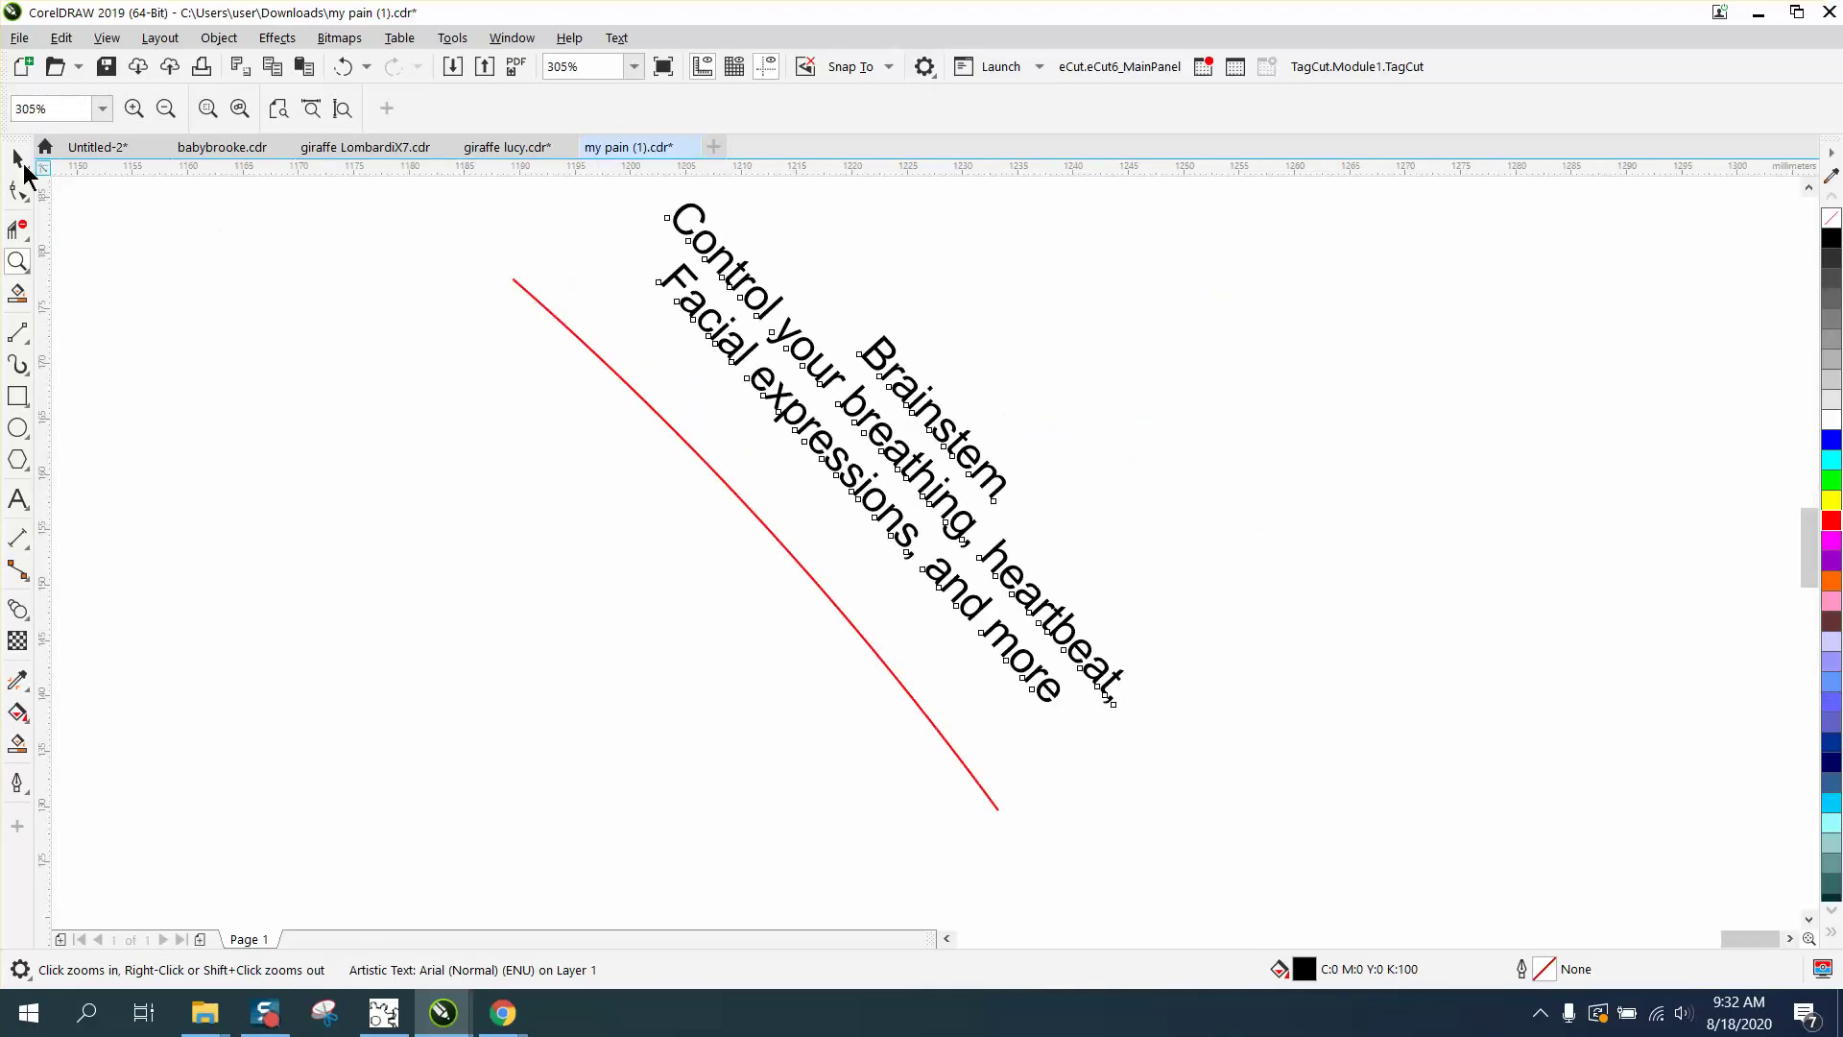
key(space)
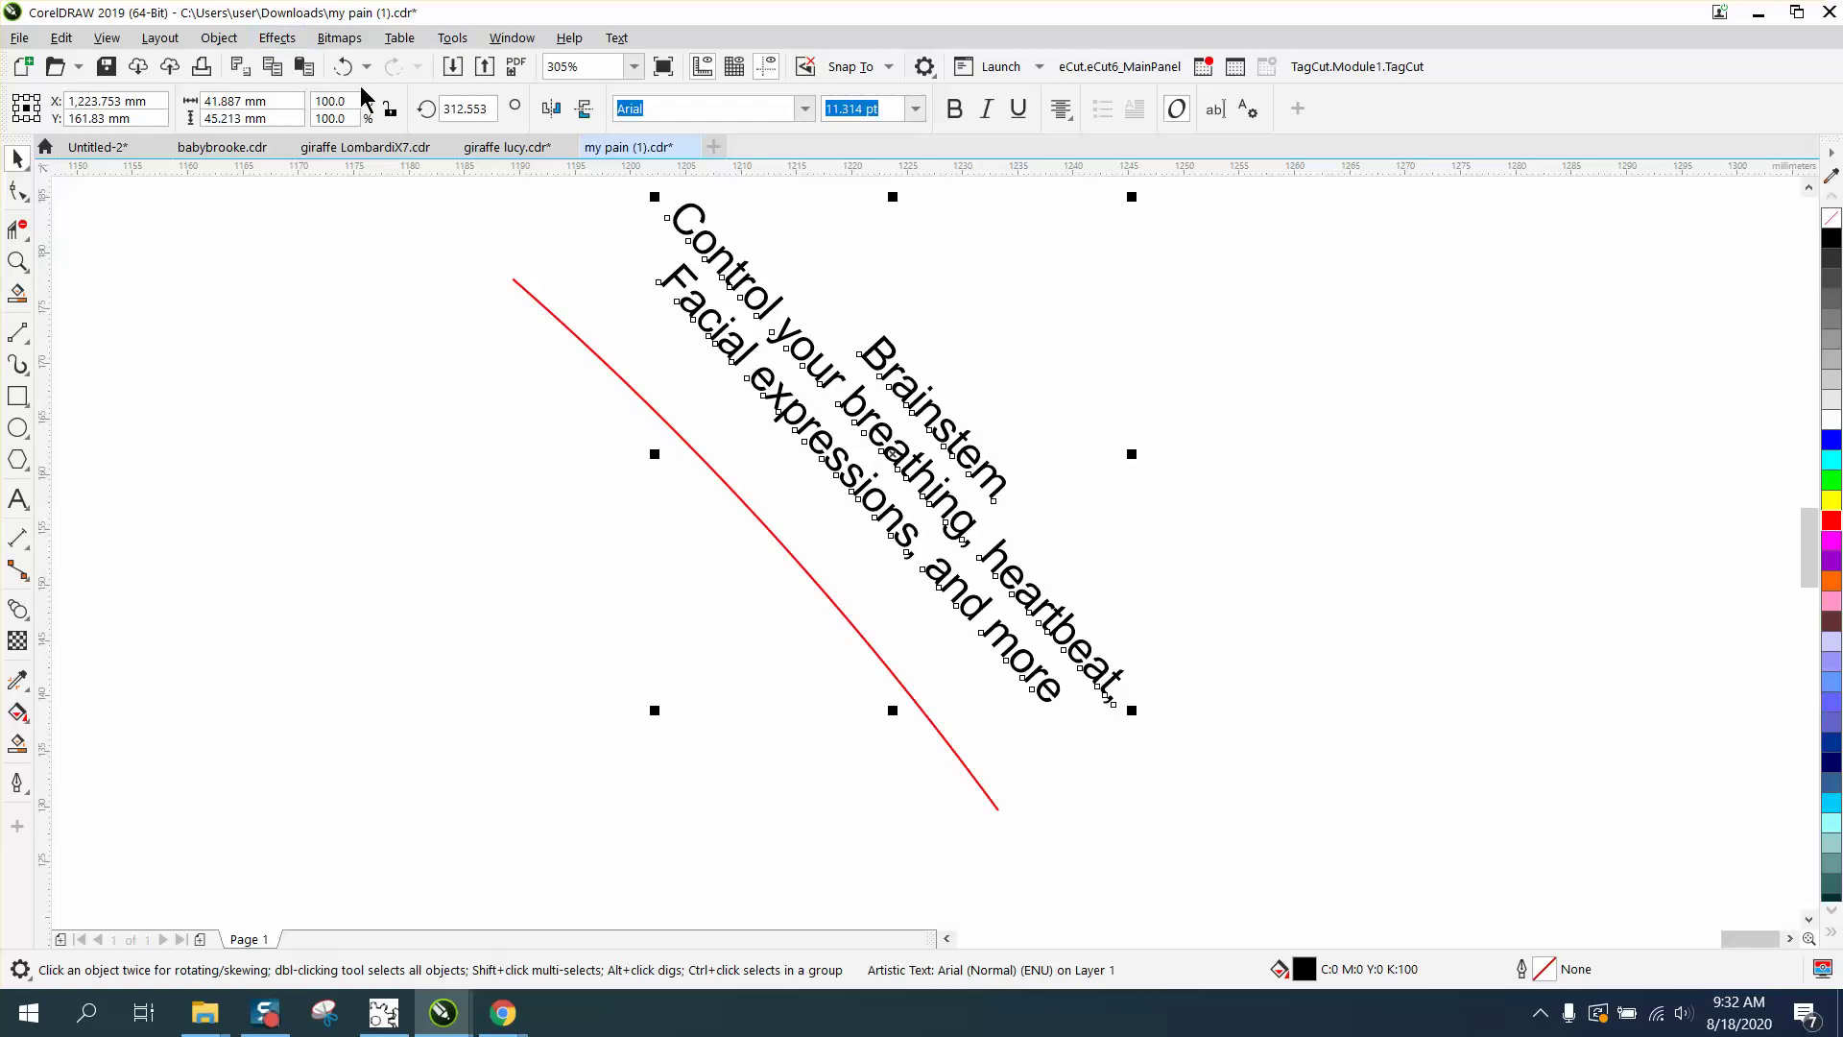
key(Tab)
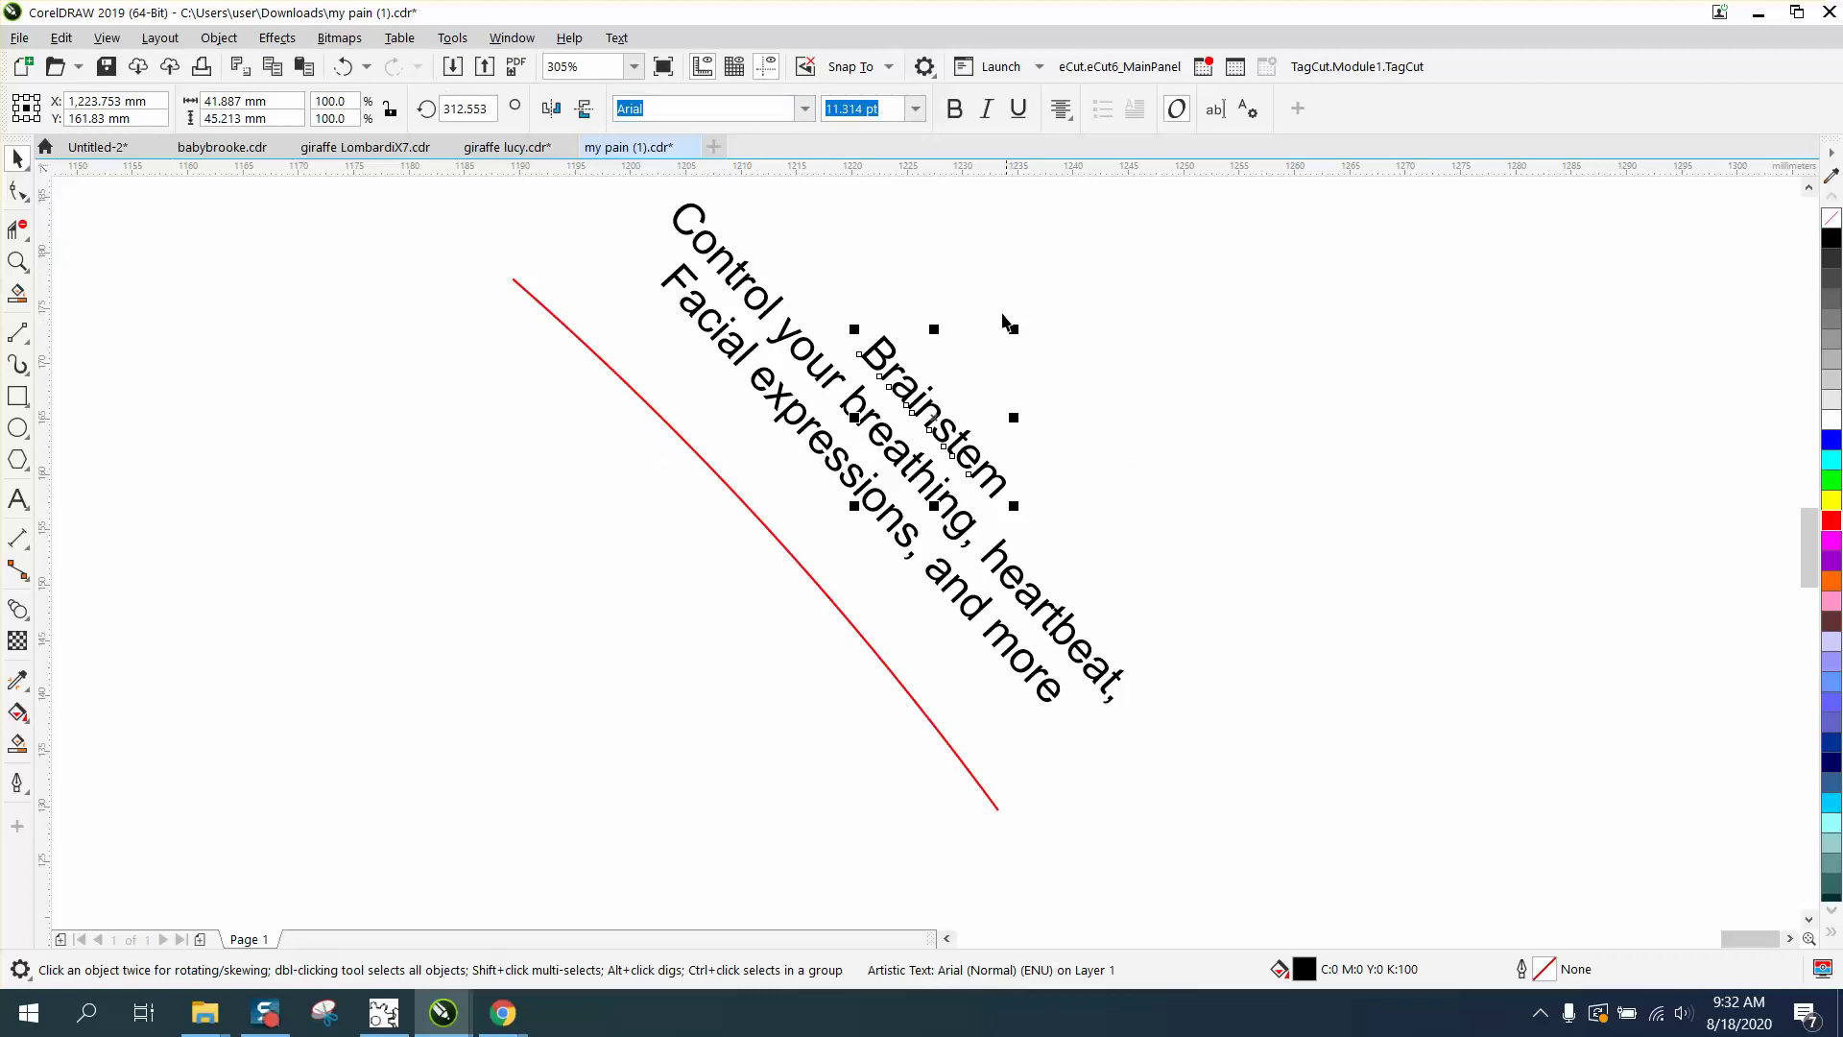
click(955, 109)
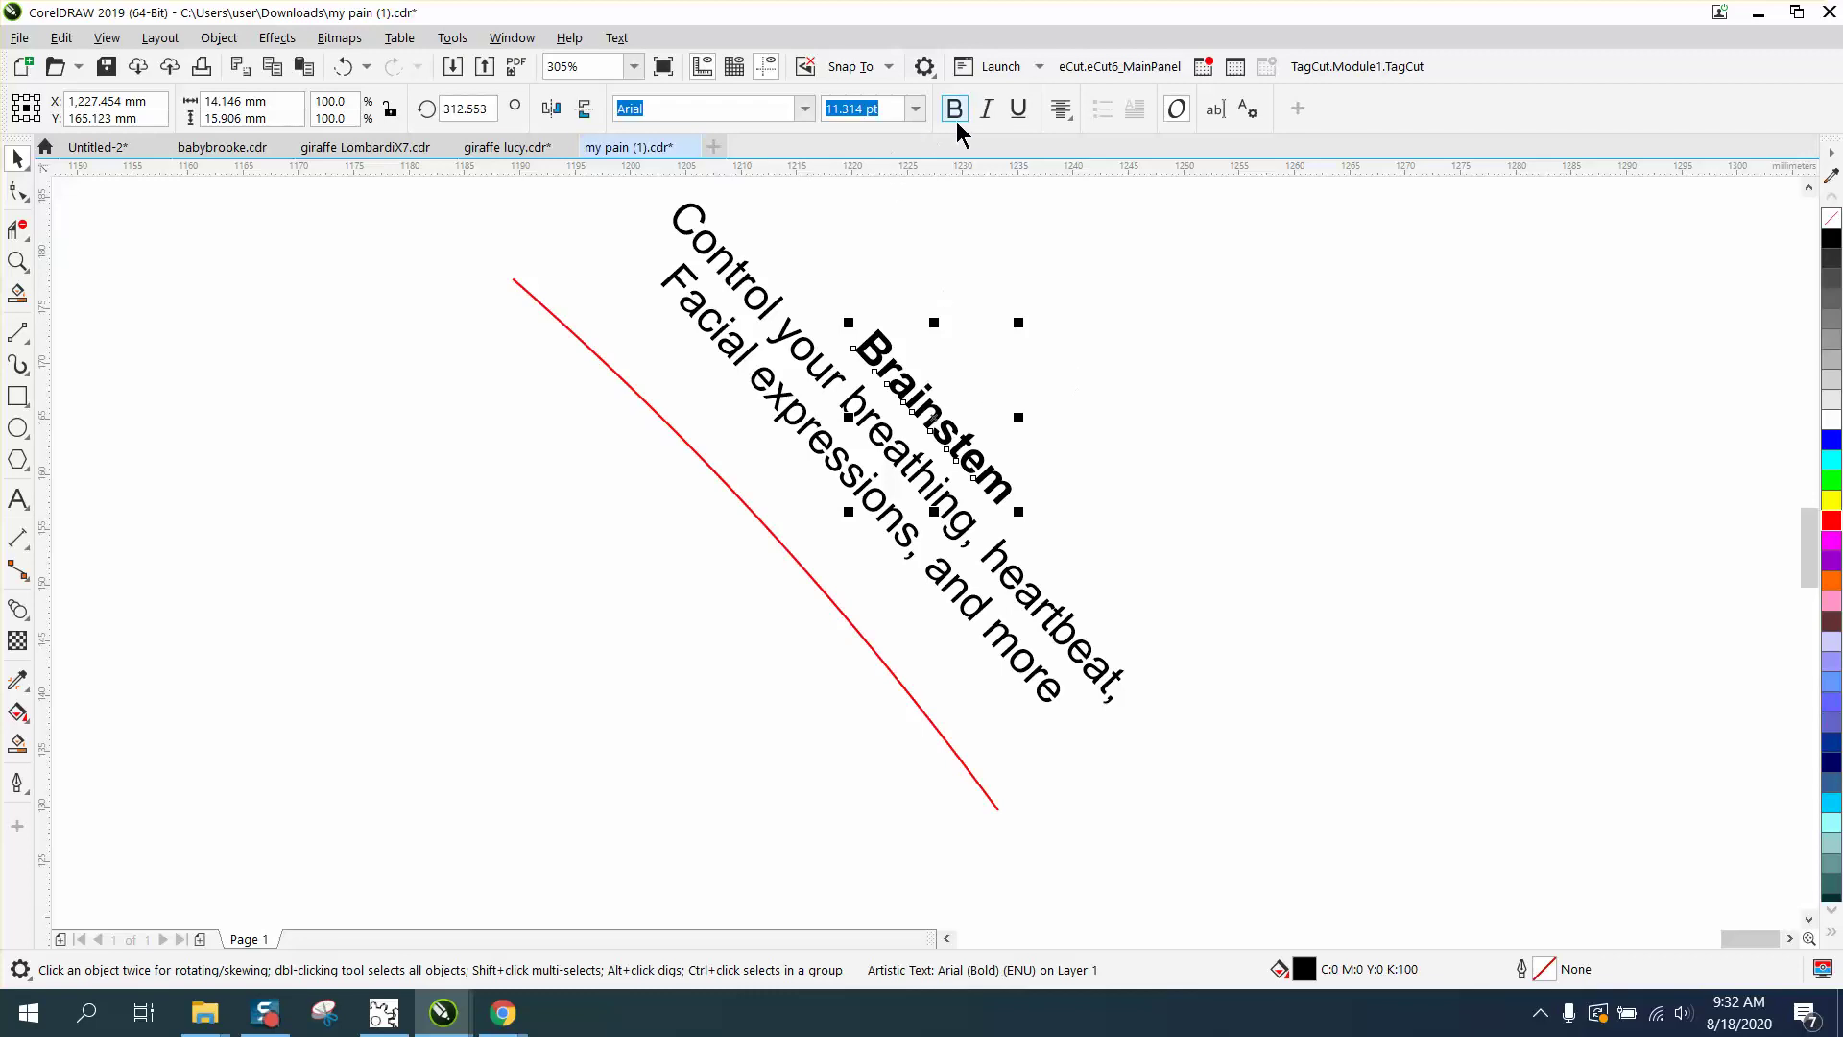
click(789, 434)
click(993, 255)
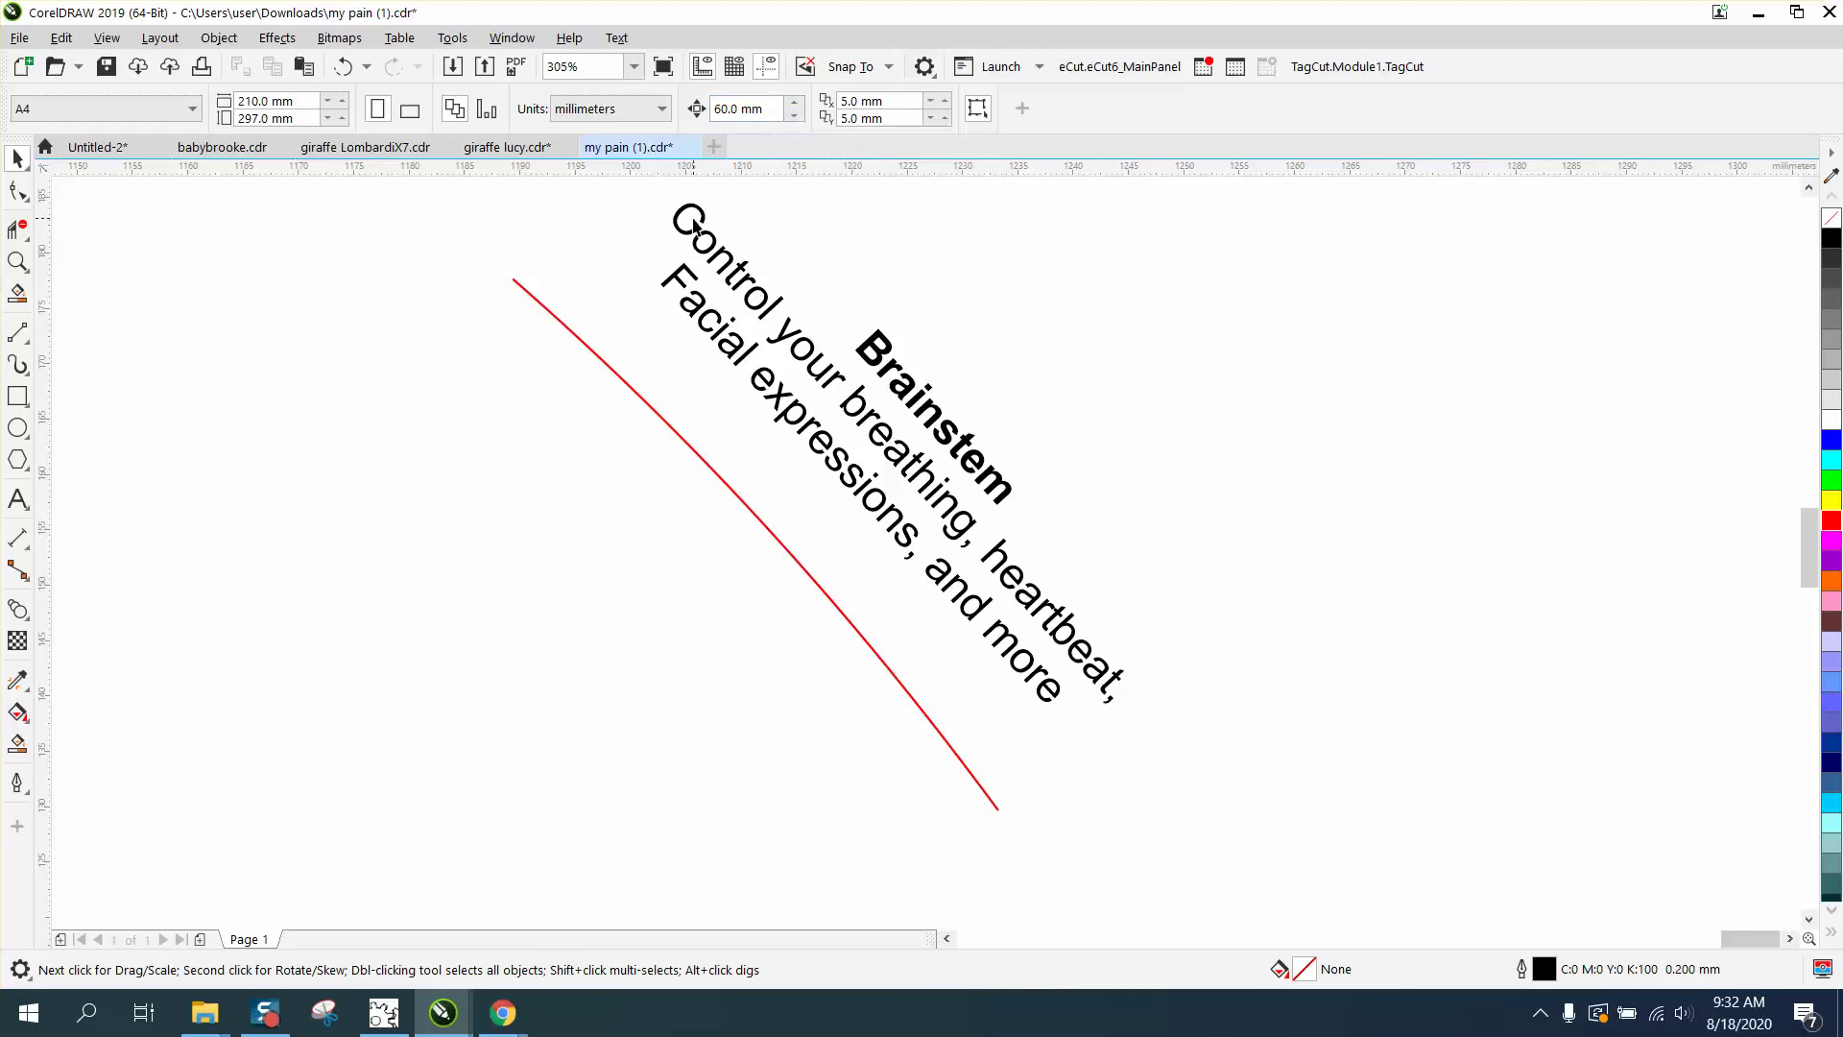
Set the nudge distance to 10 mm and select the 'Facial expressions, and more' line
triple_click(749, 108)
text(10)
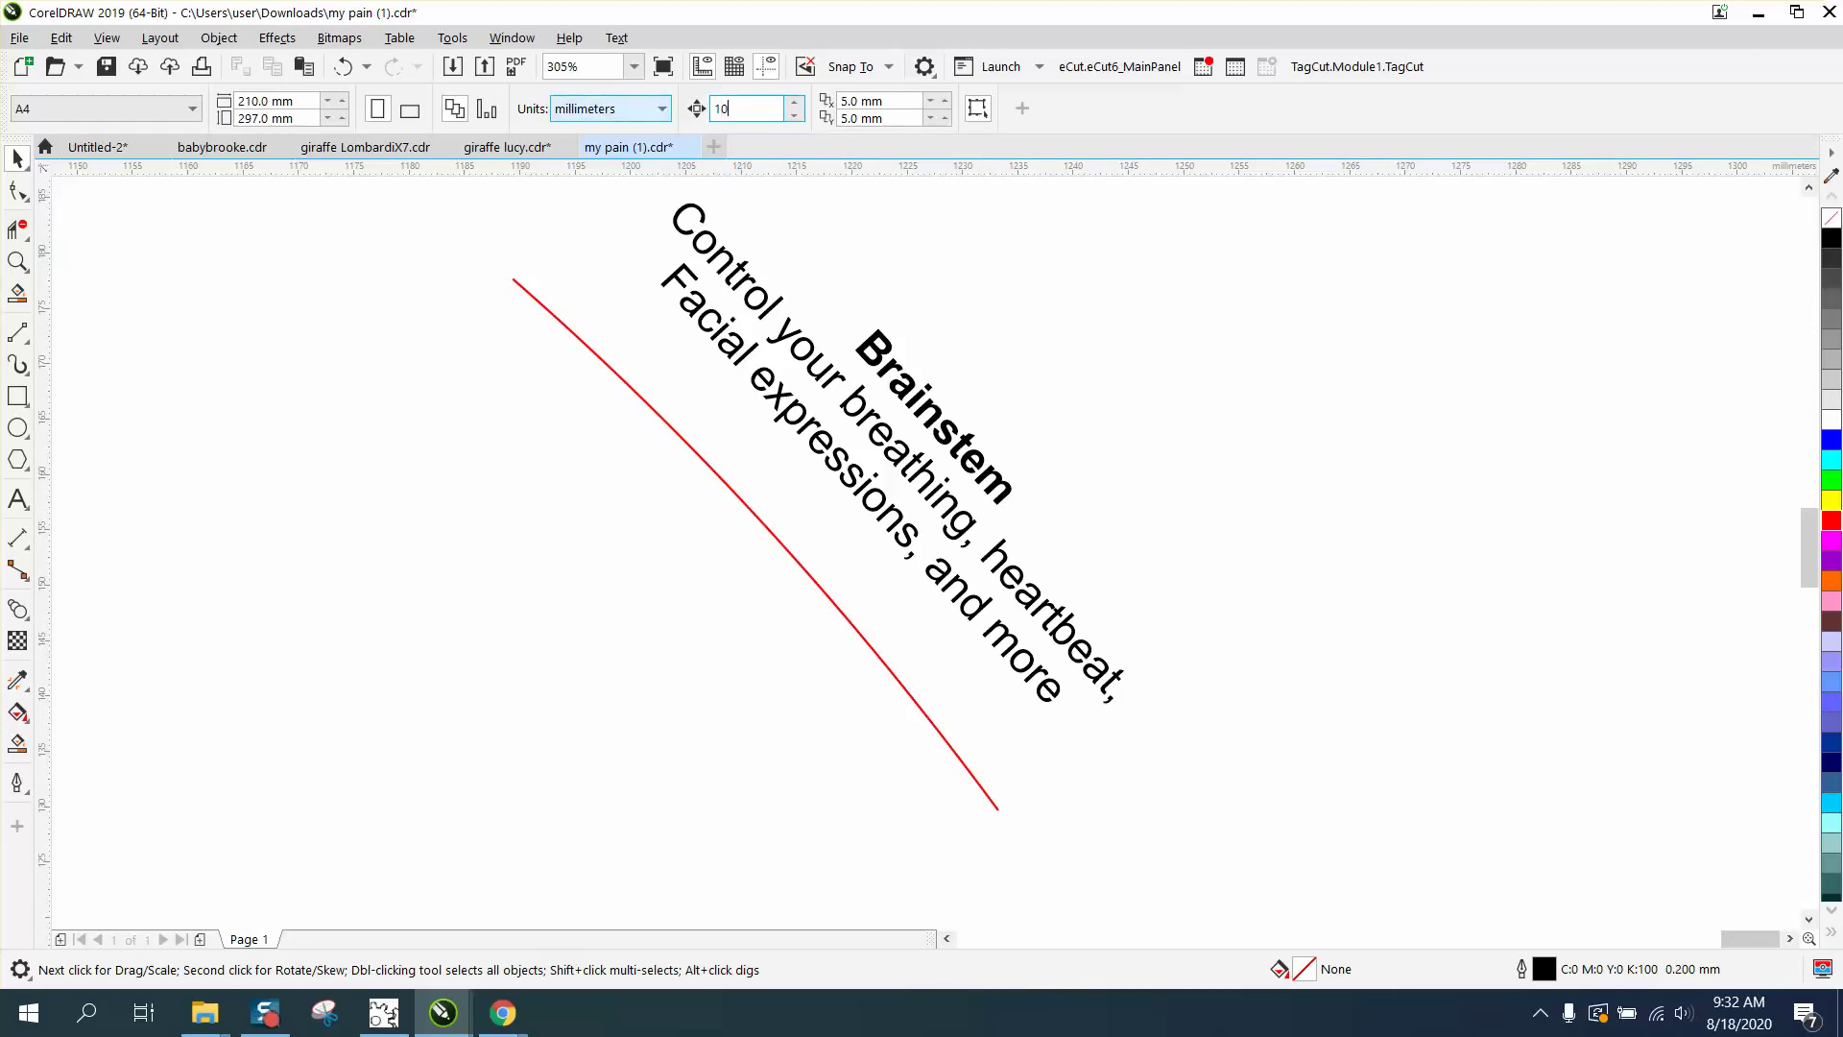
key(Return)
click(747, 355)
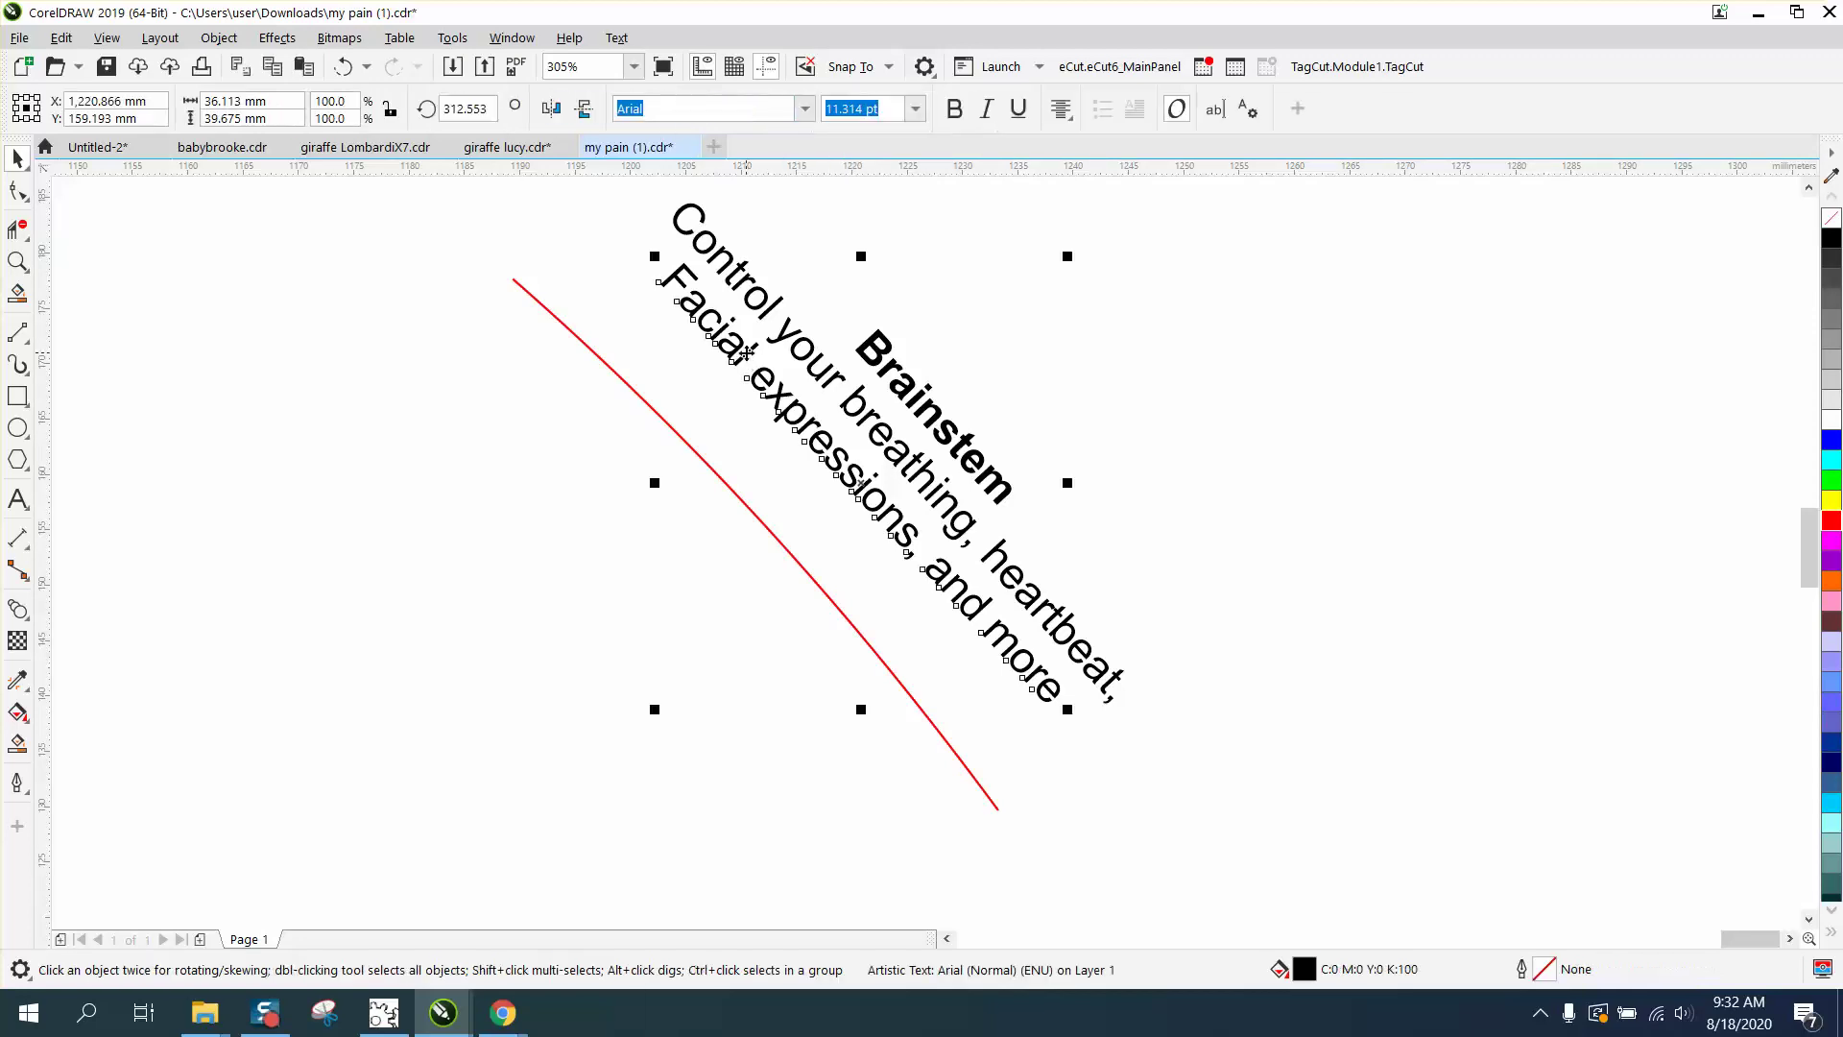
Undo the stray move and fit the 'Facial expressions, and more' line to the red curve
drag(746, 353, 570, 399)
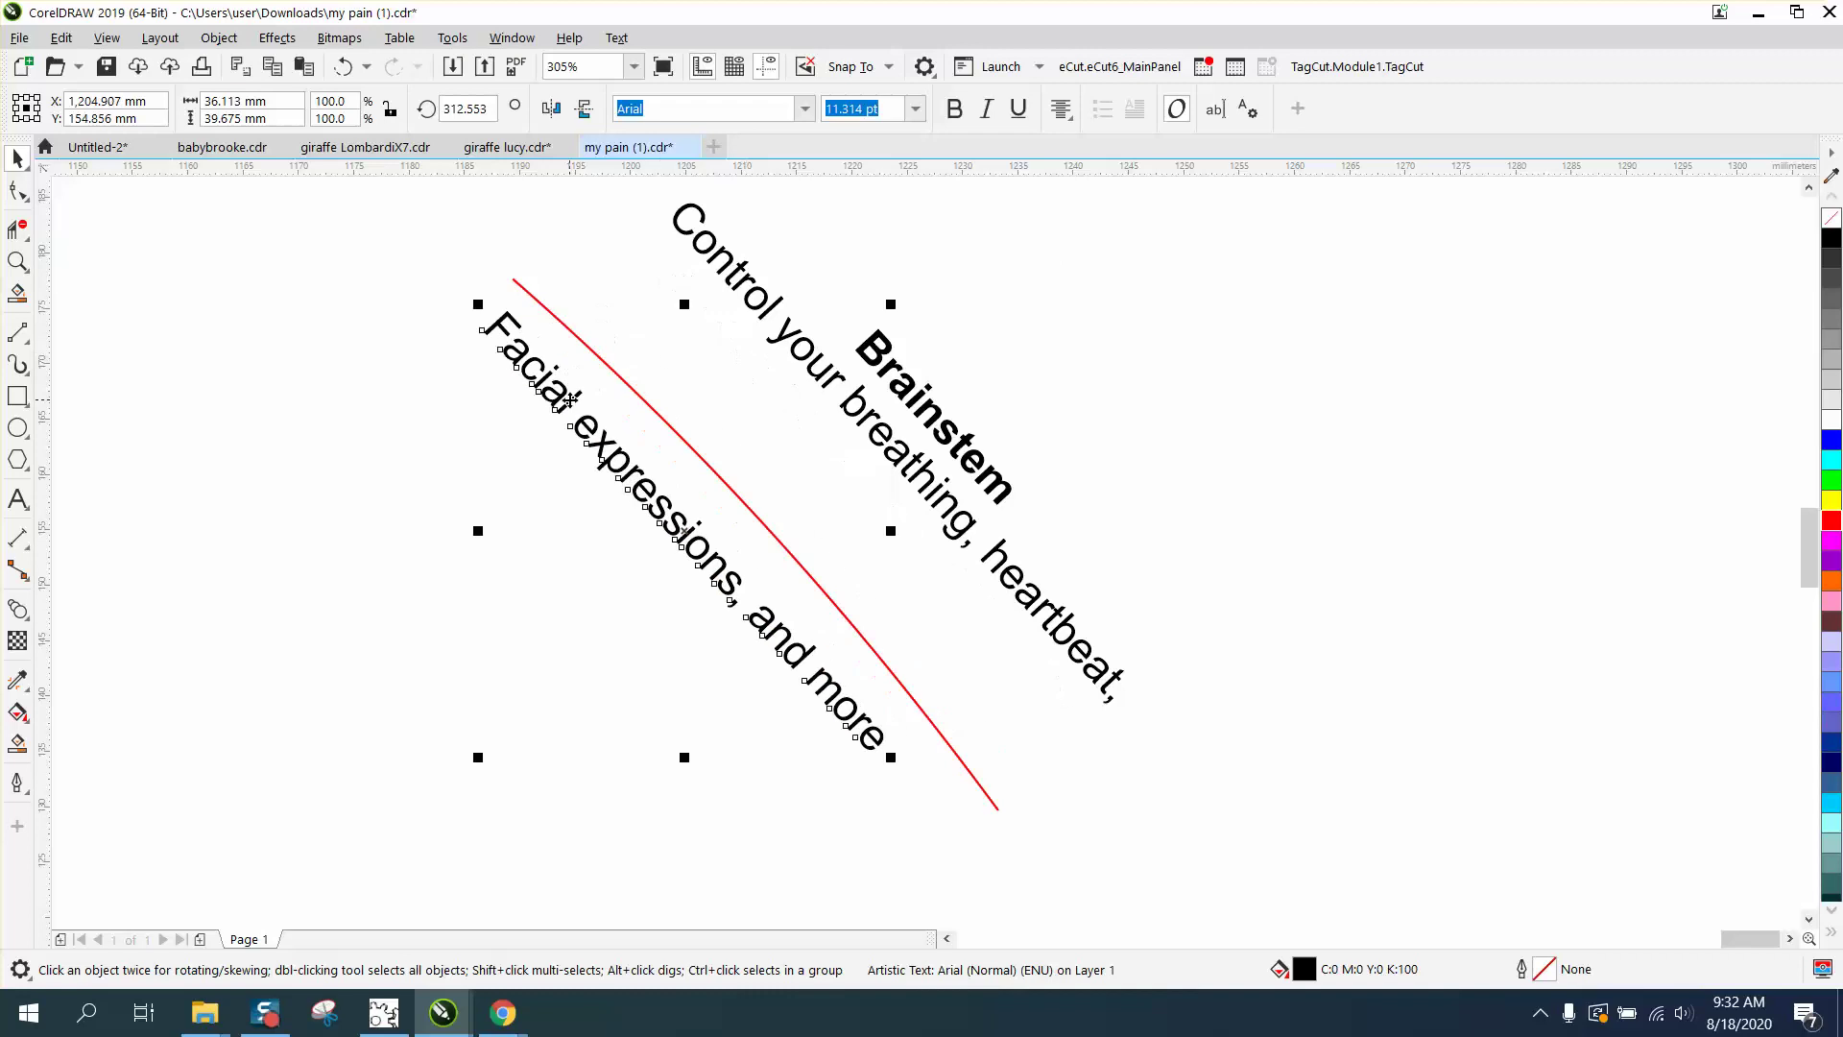
click(342, 66)
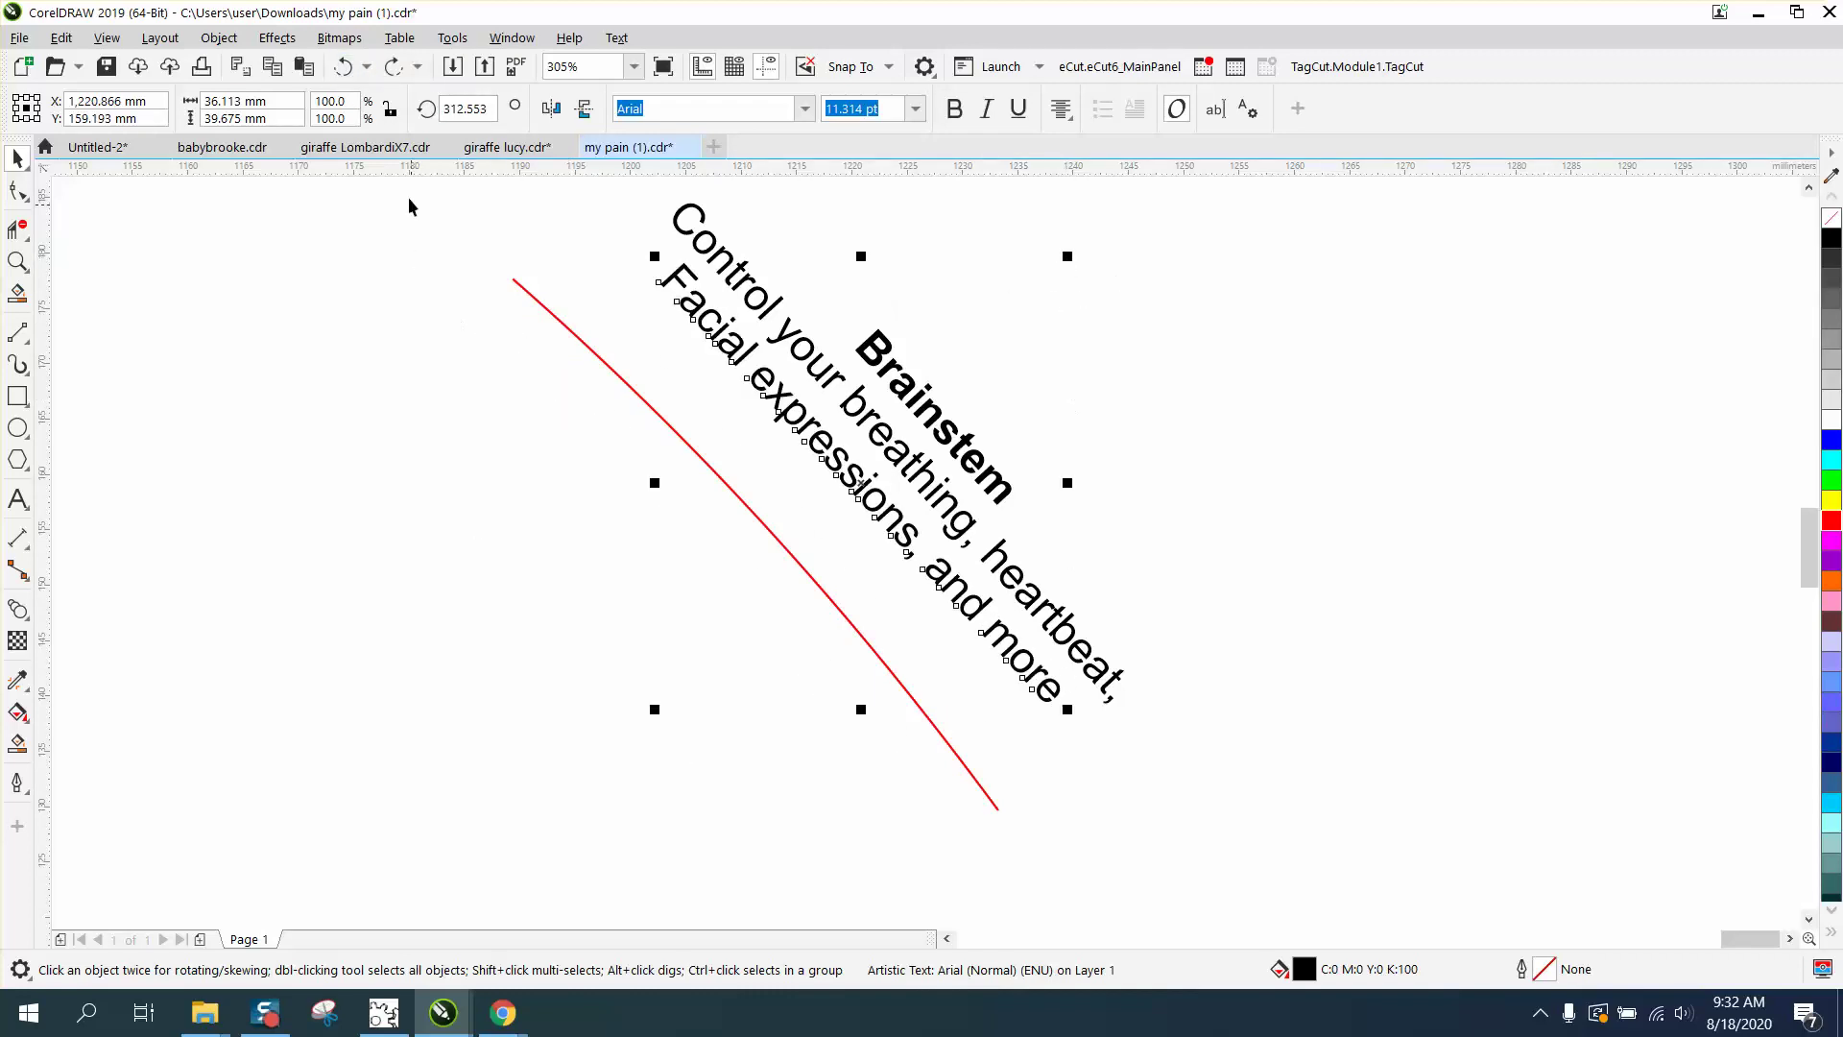
click(615, 37)
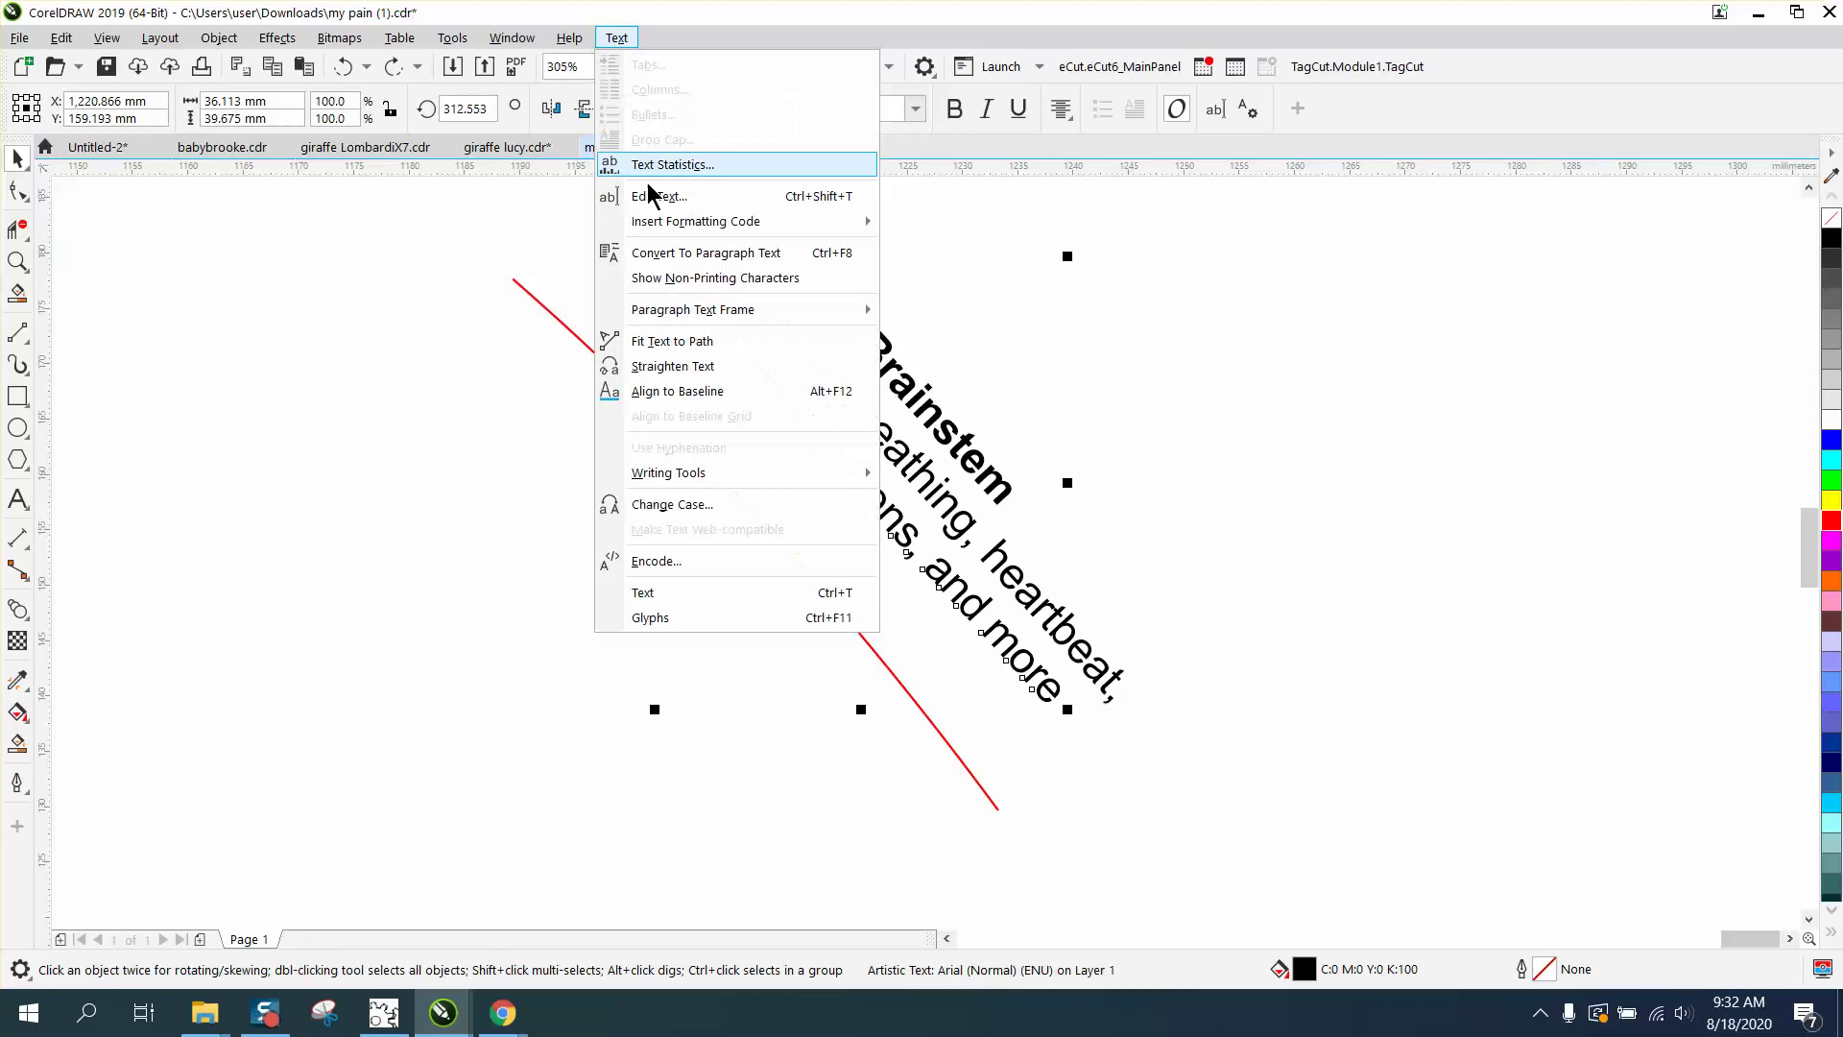
click(672, 341)
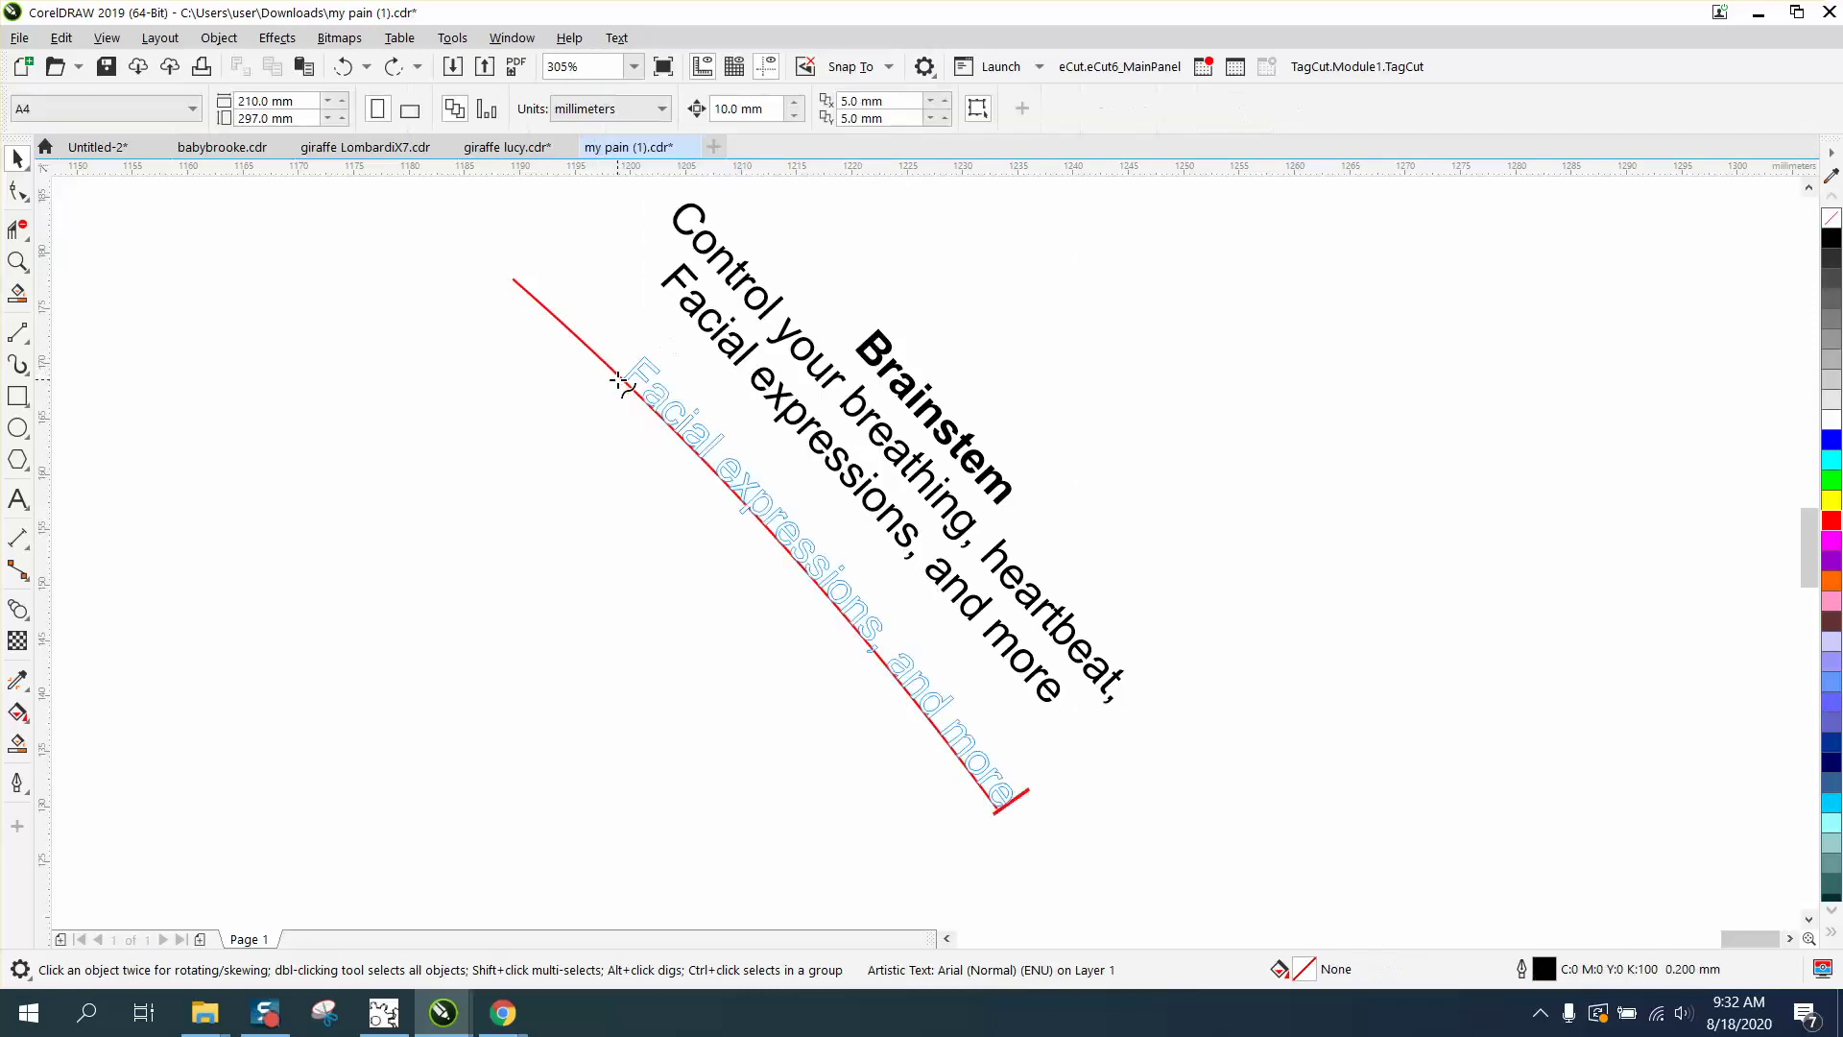
click(563, 324)
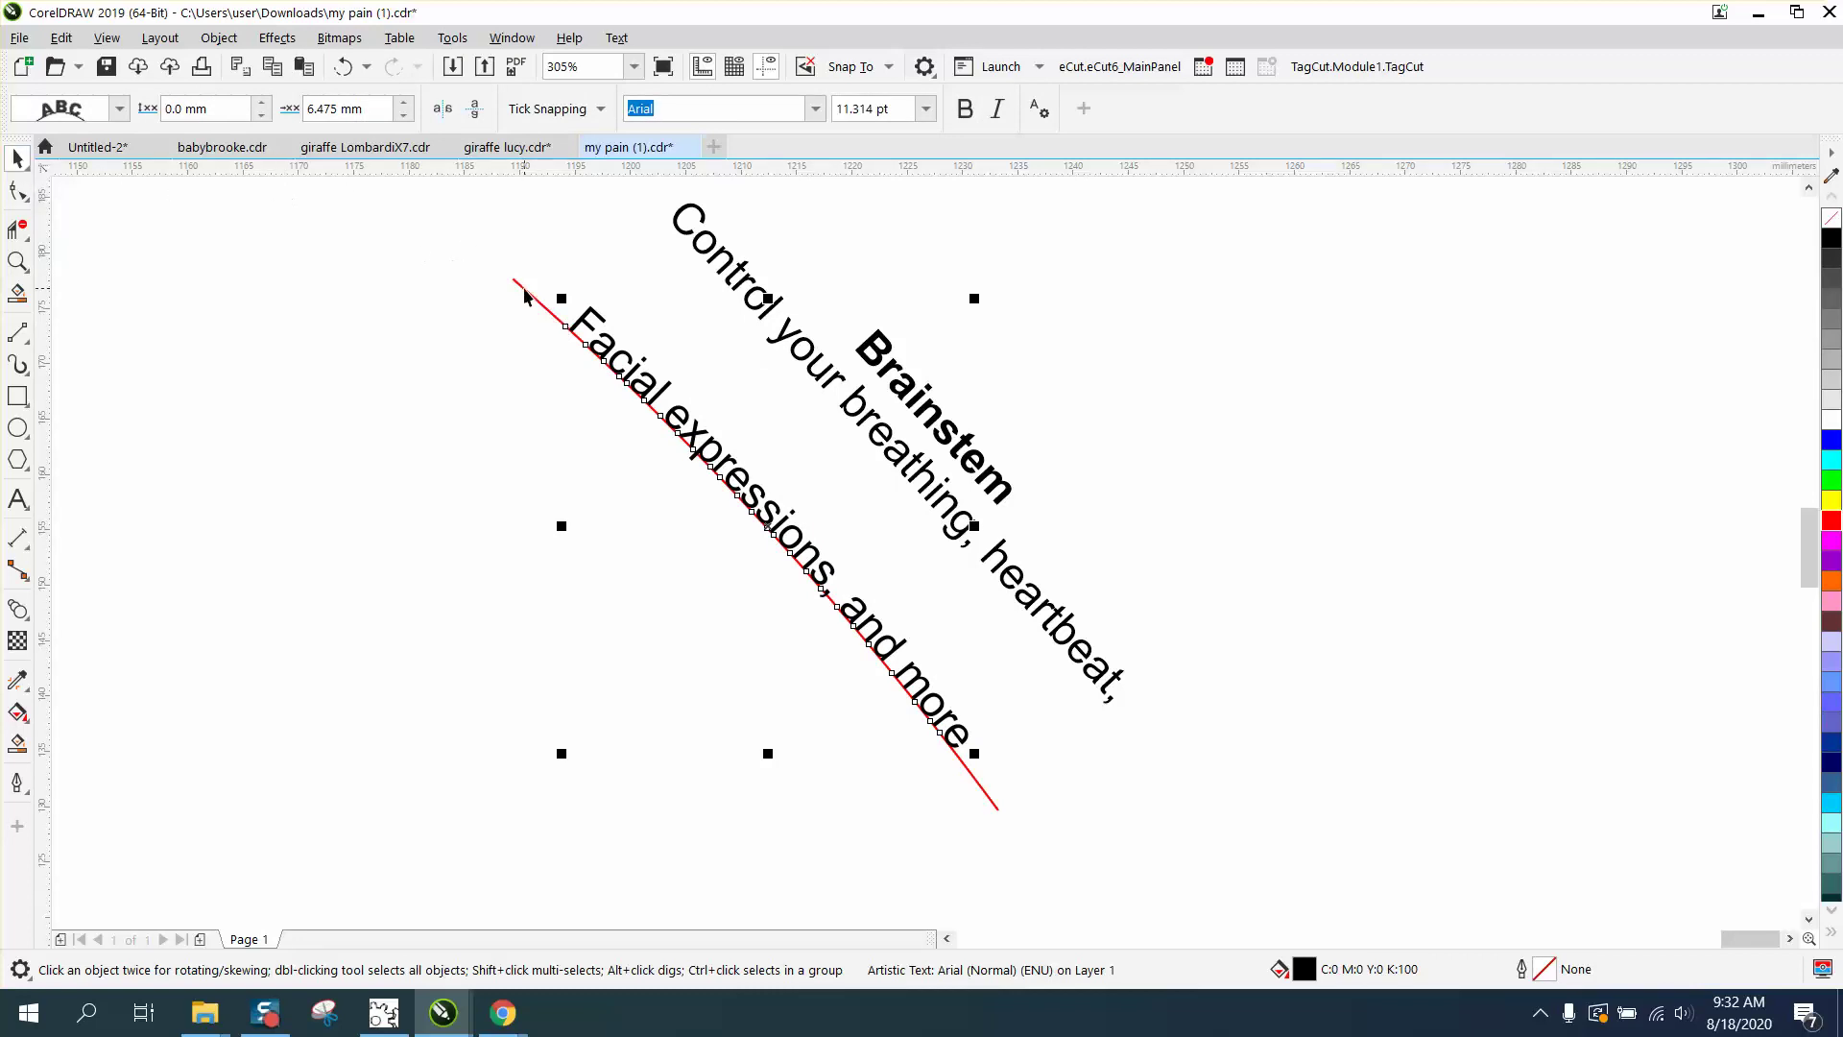
Break the curved Facial text apart from the red curve
click(525, 292)
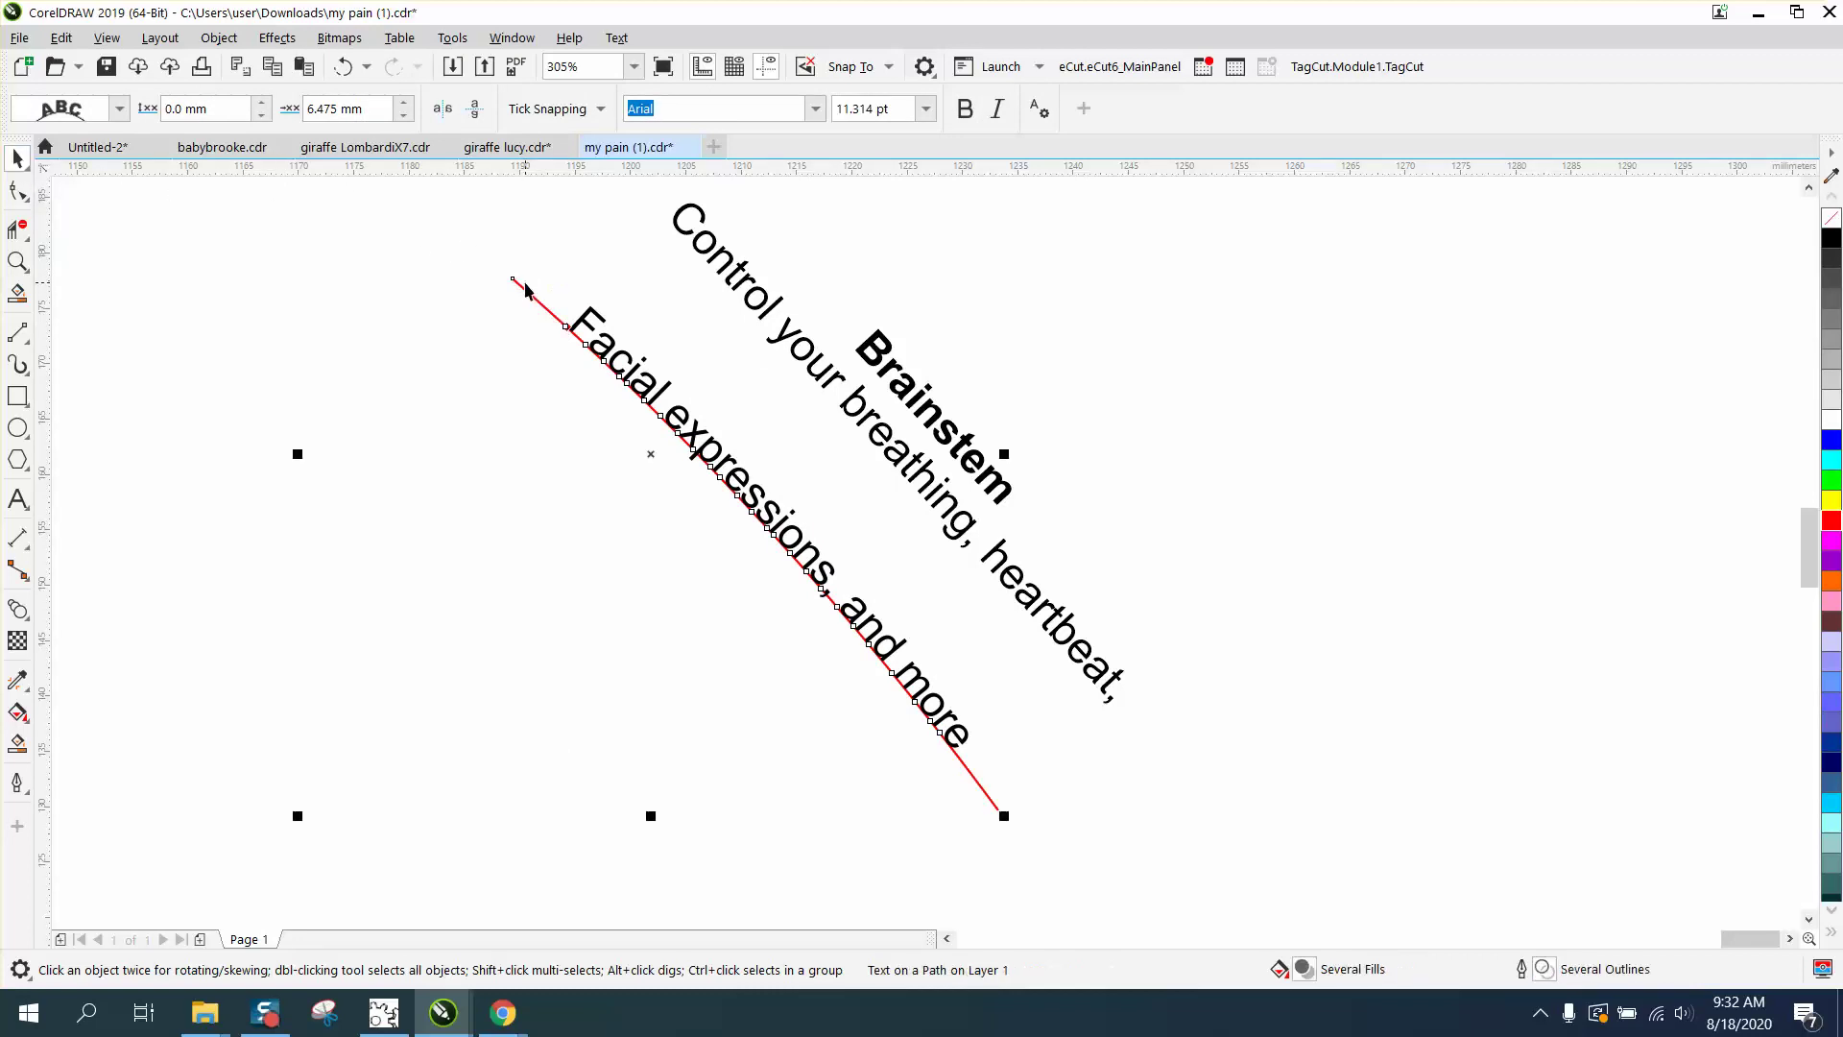
click(218, 37)
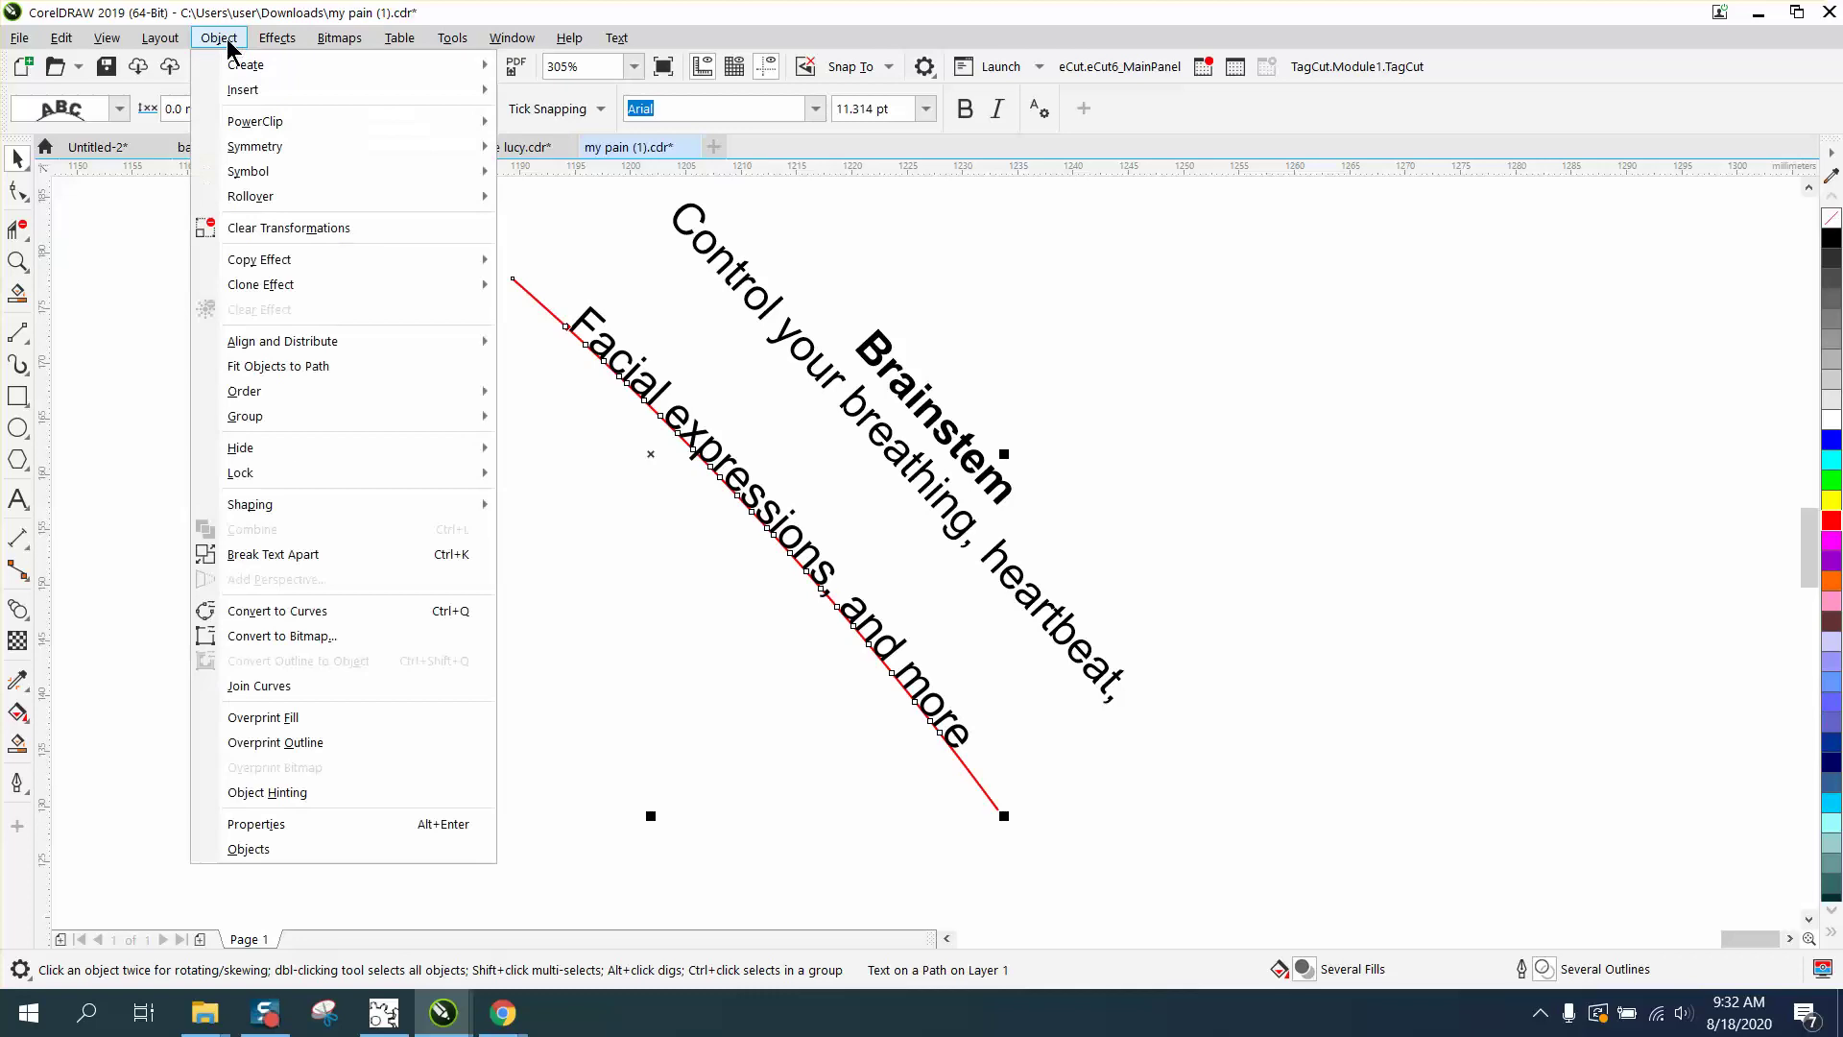
click(308, 554)
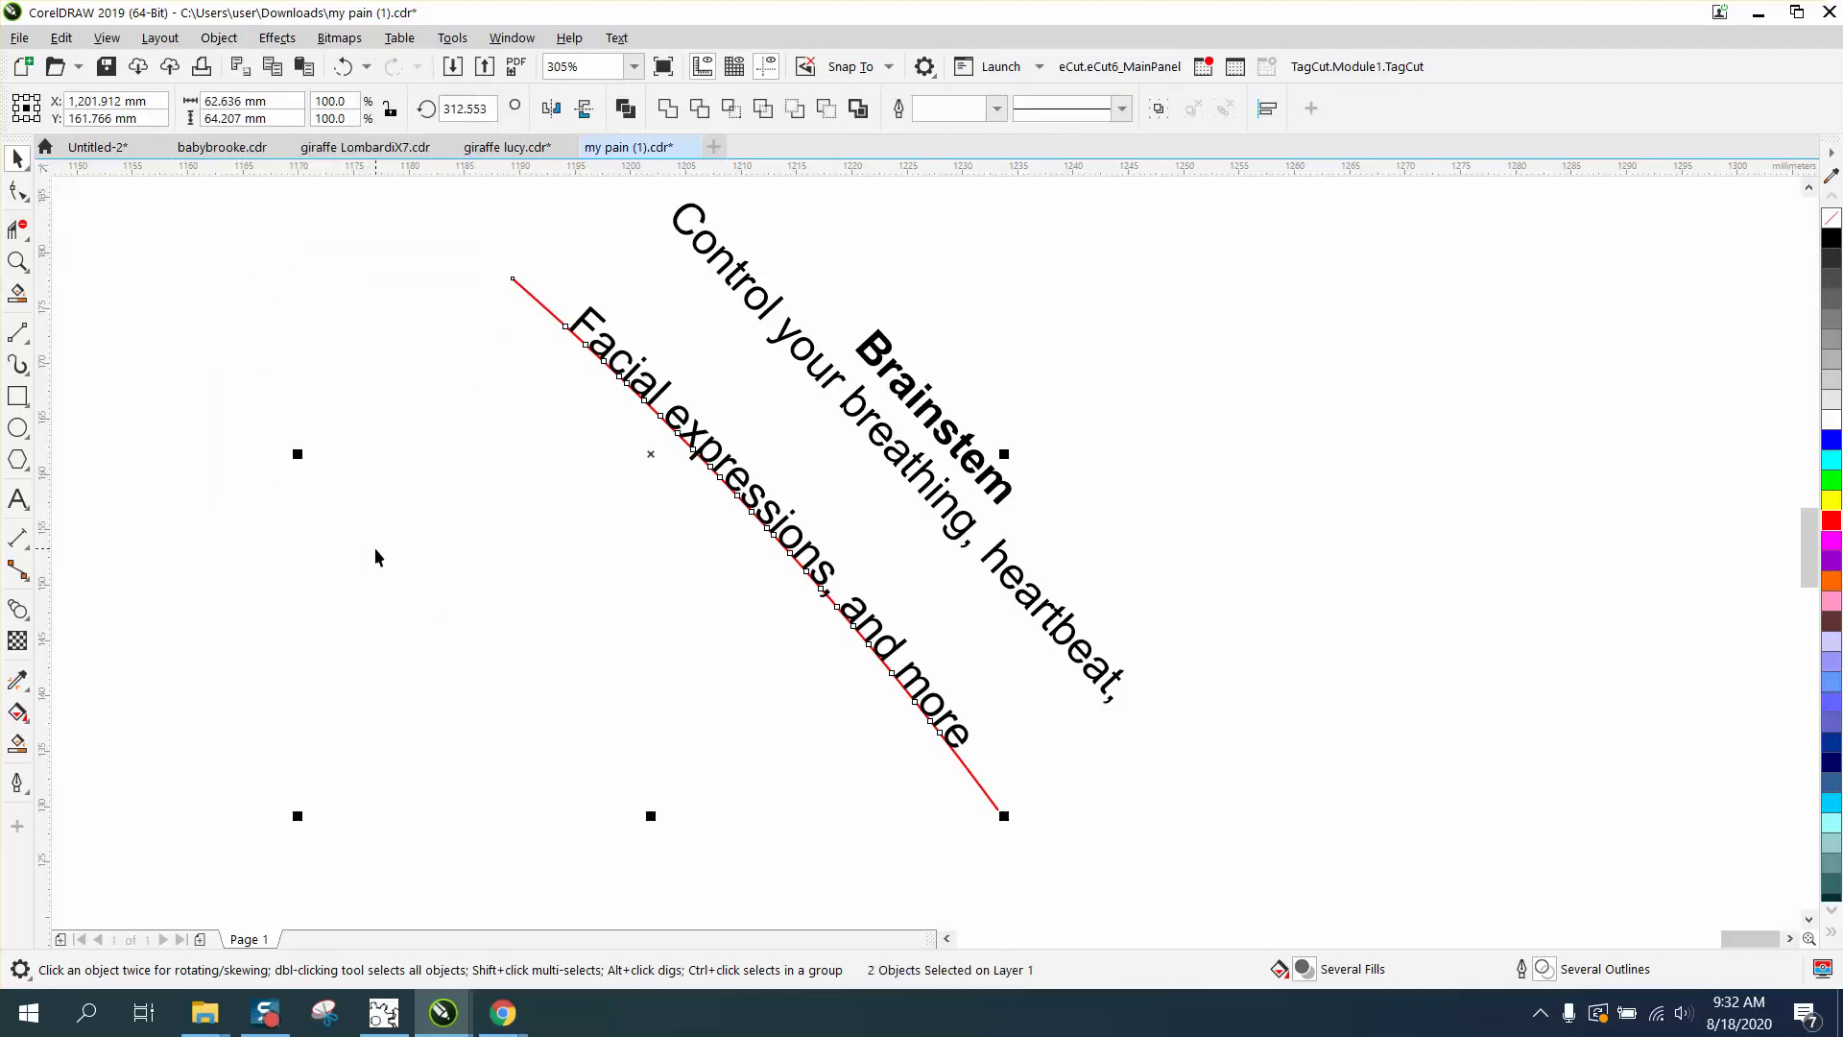
click(377, 539)
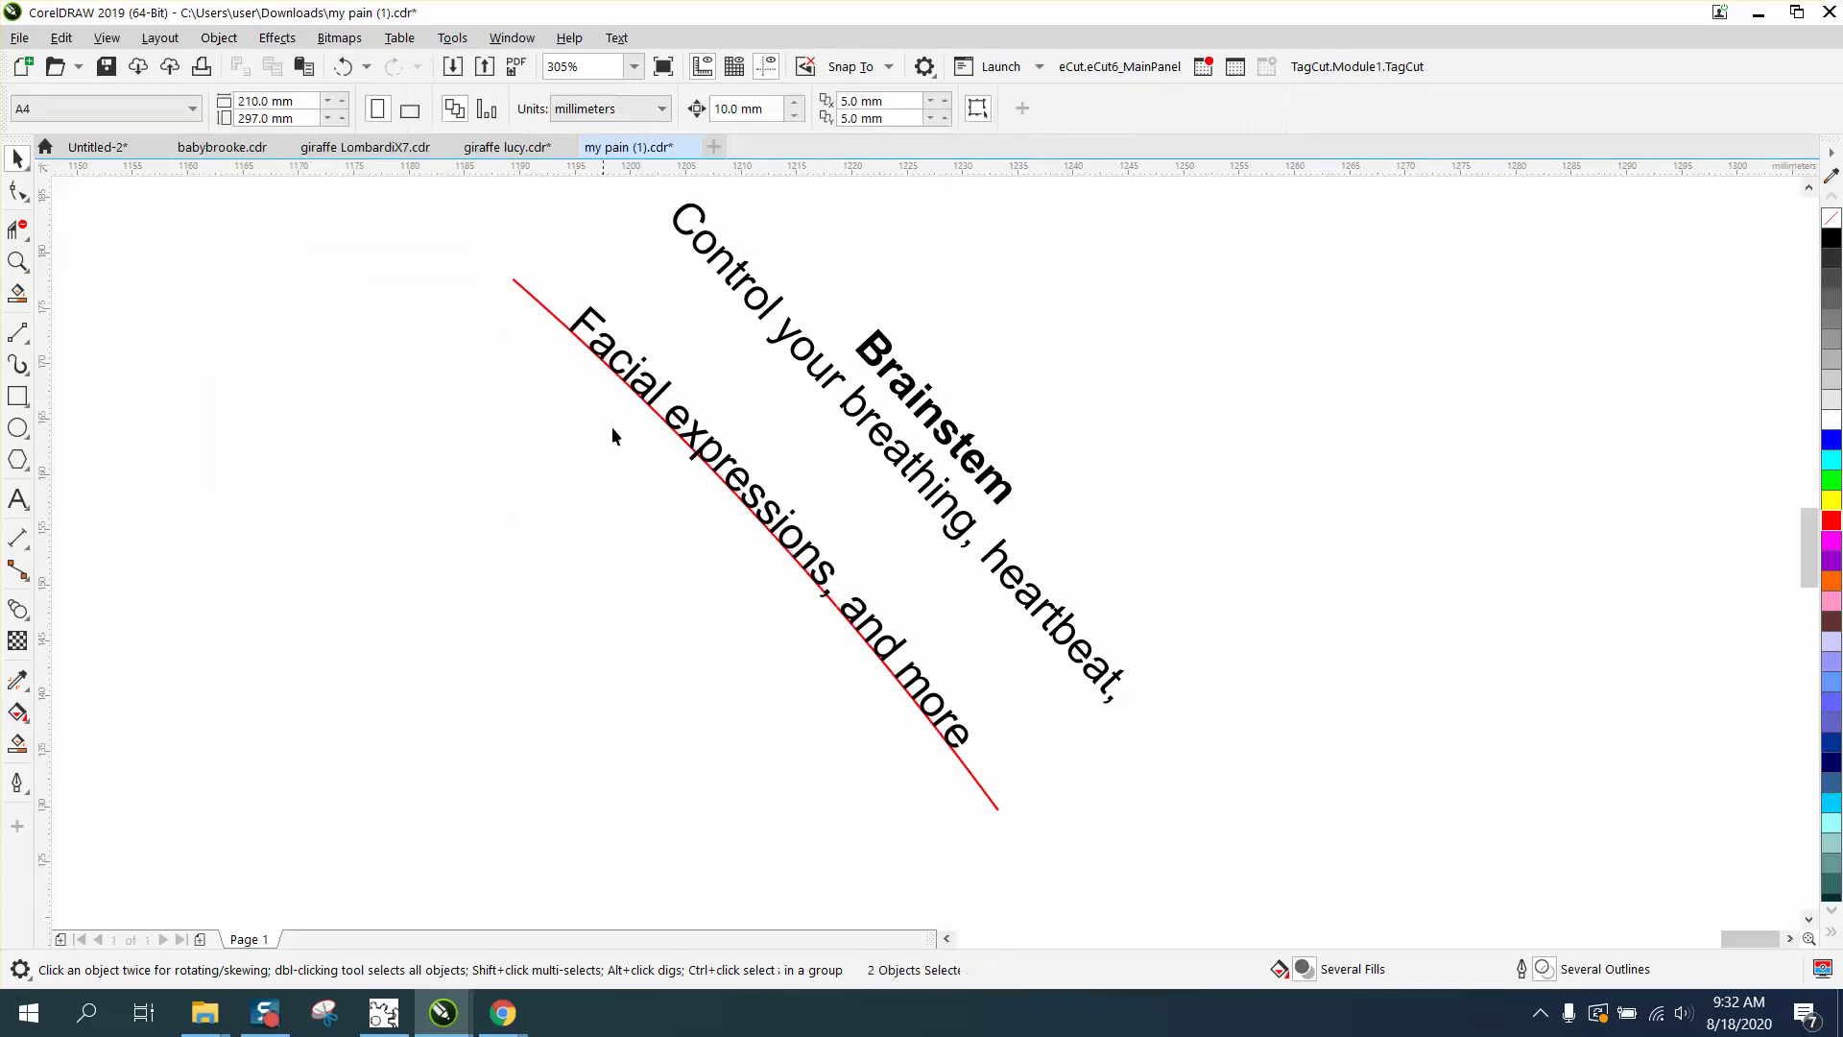
Nudge the 'Facial expressions, and more' text two steps left off the curve
click(665, 390)
key(Left)
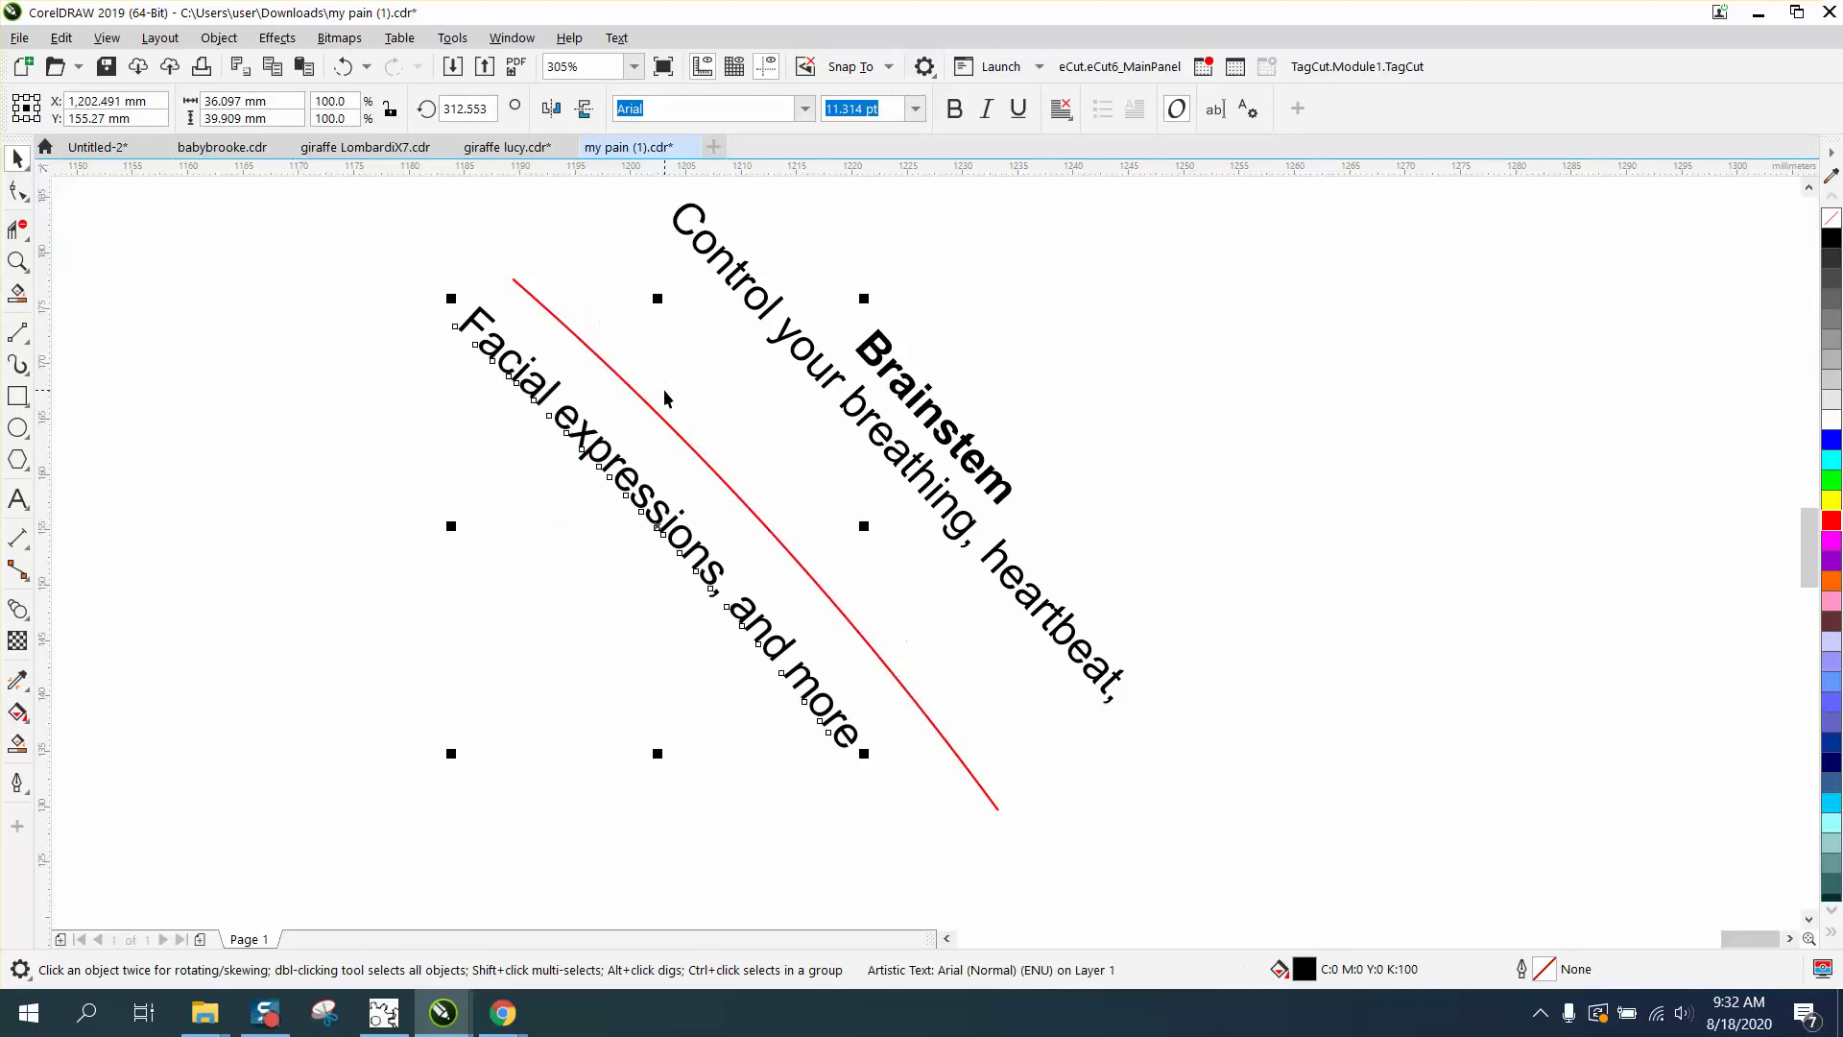
key(Left)
click(820, 394)
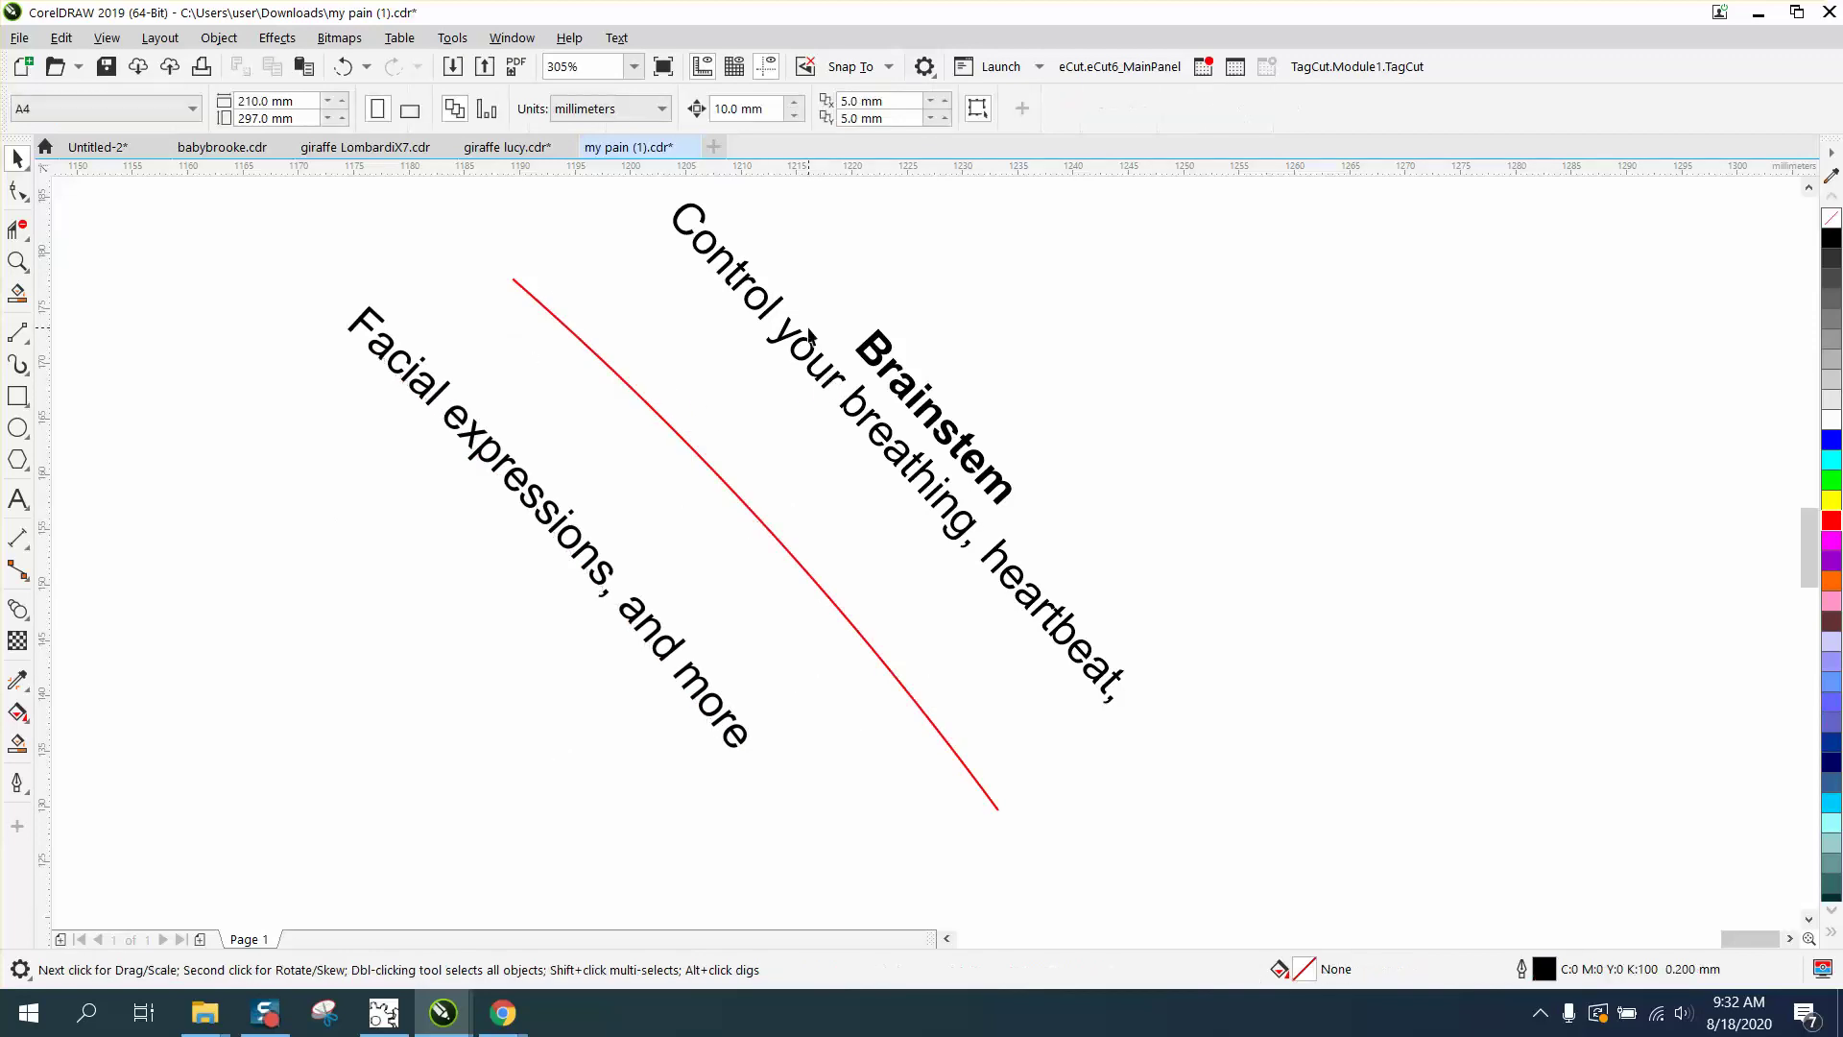
Fit the 'Control your breathing, heartbeat,' text to the red curve
click(813, 360)
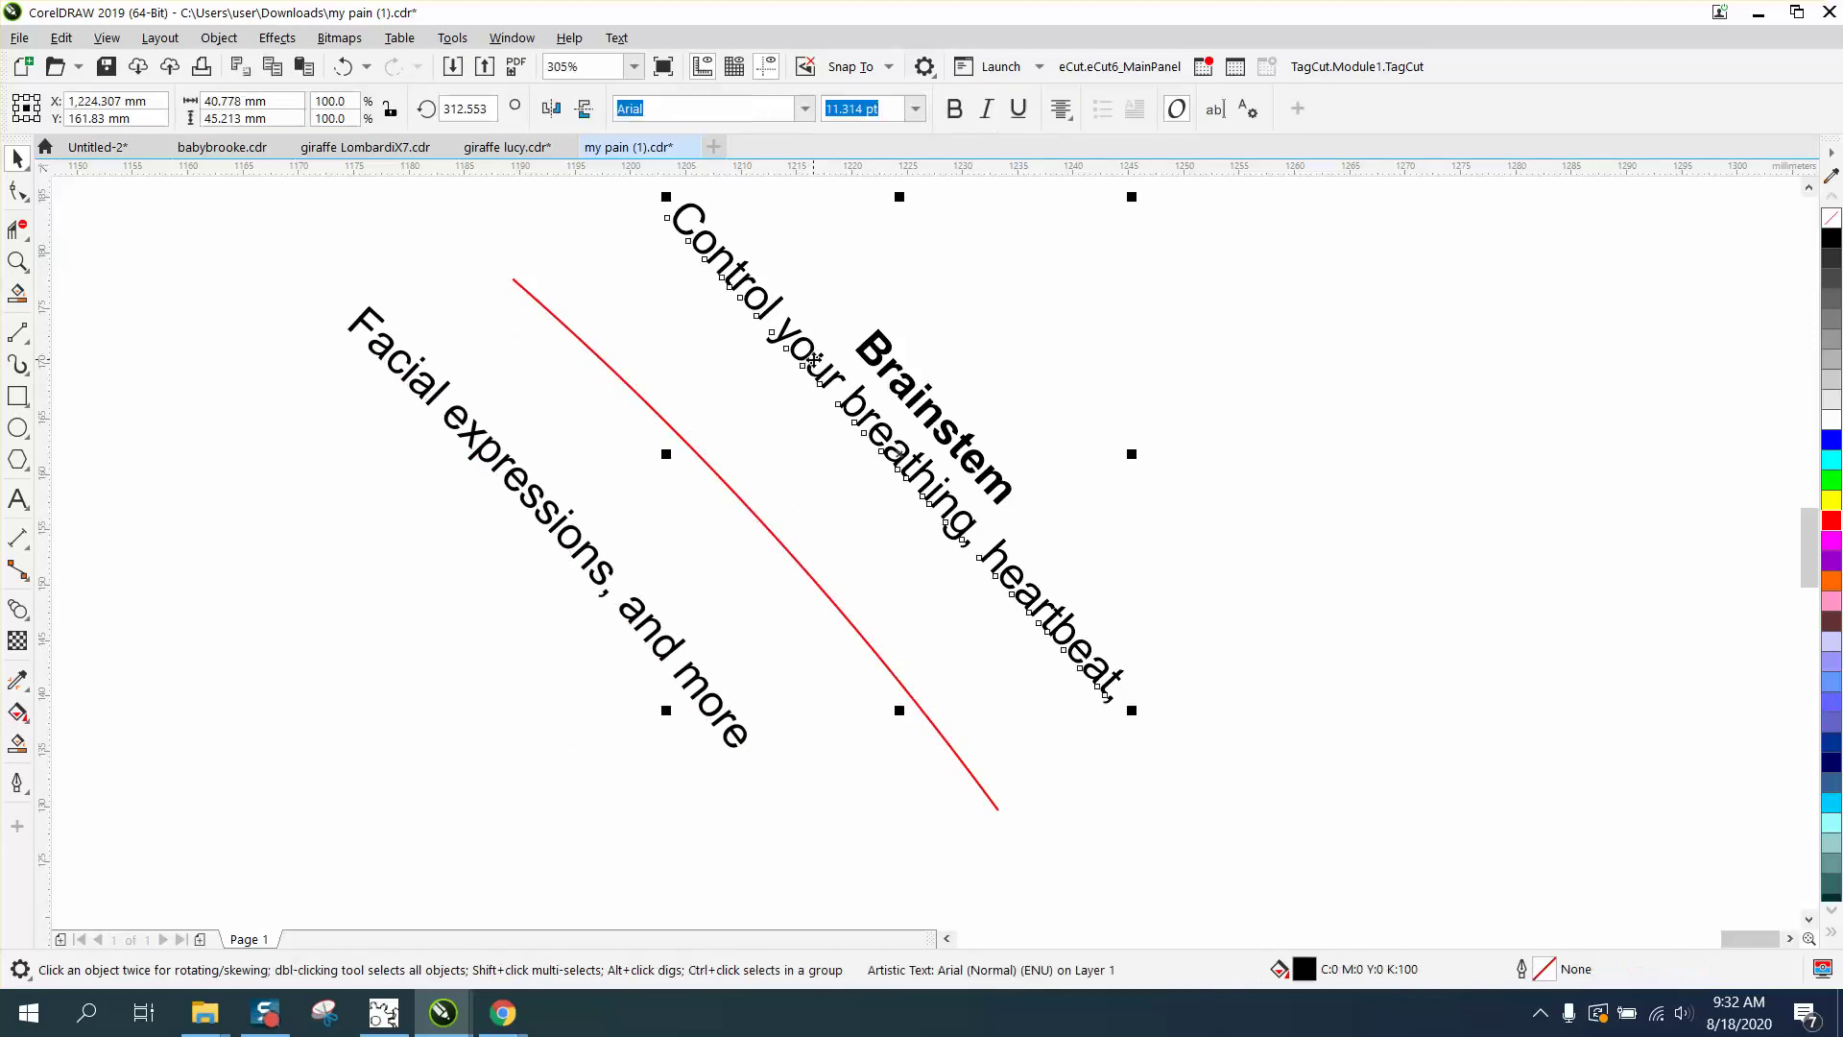
click(615, 38)
click(659, 340)
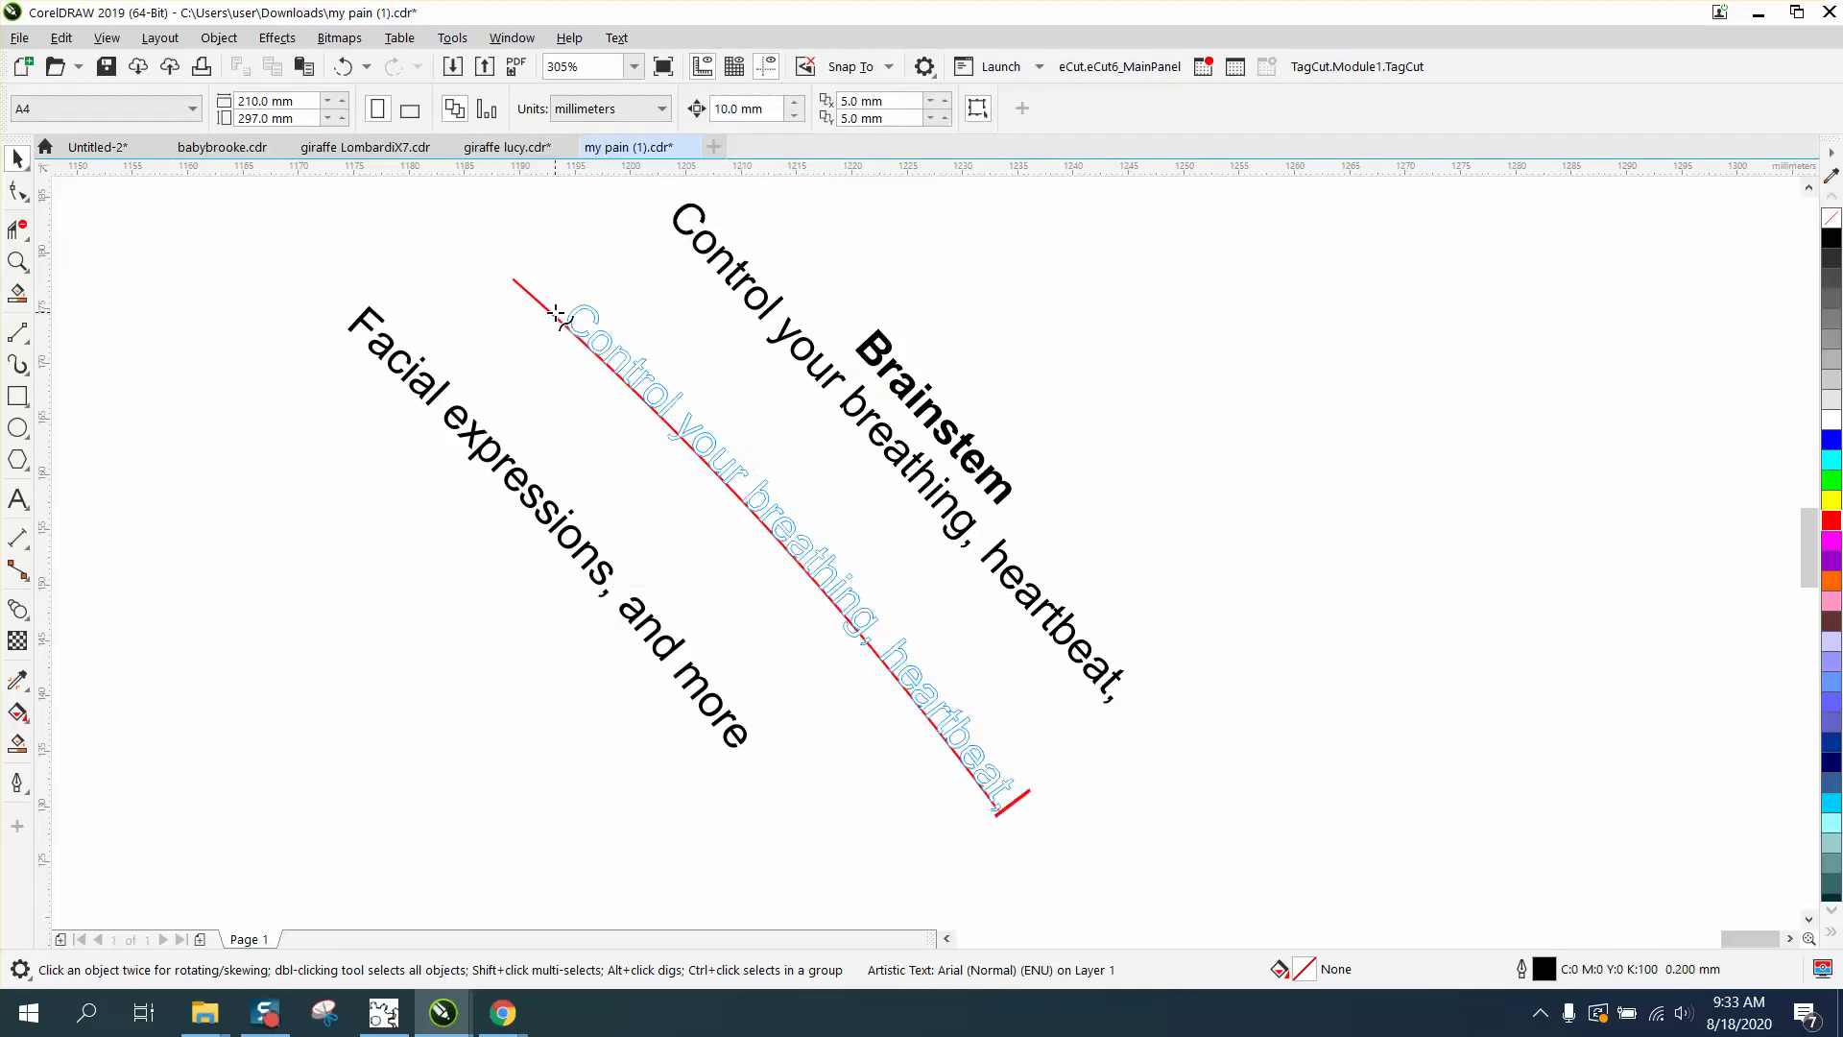
click(546, 305)
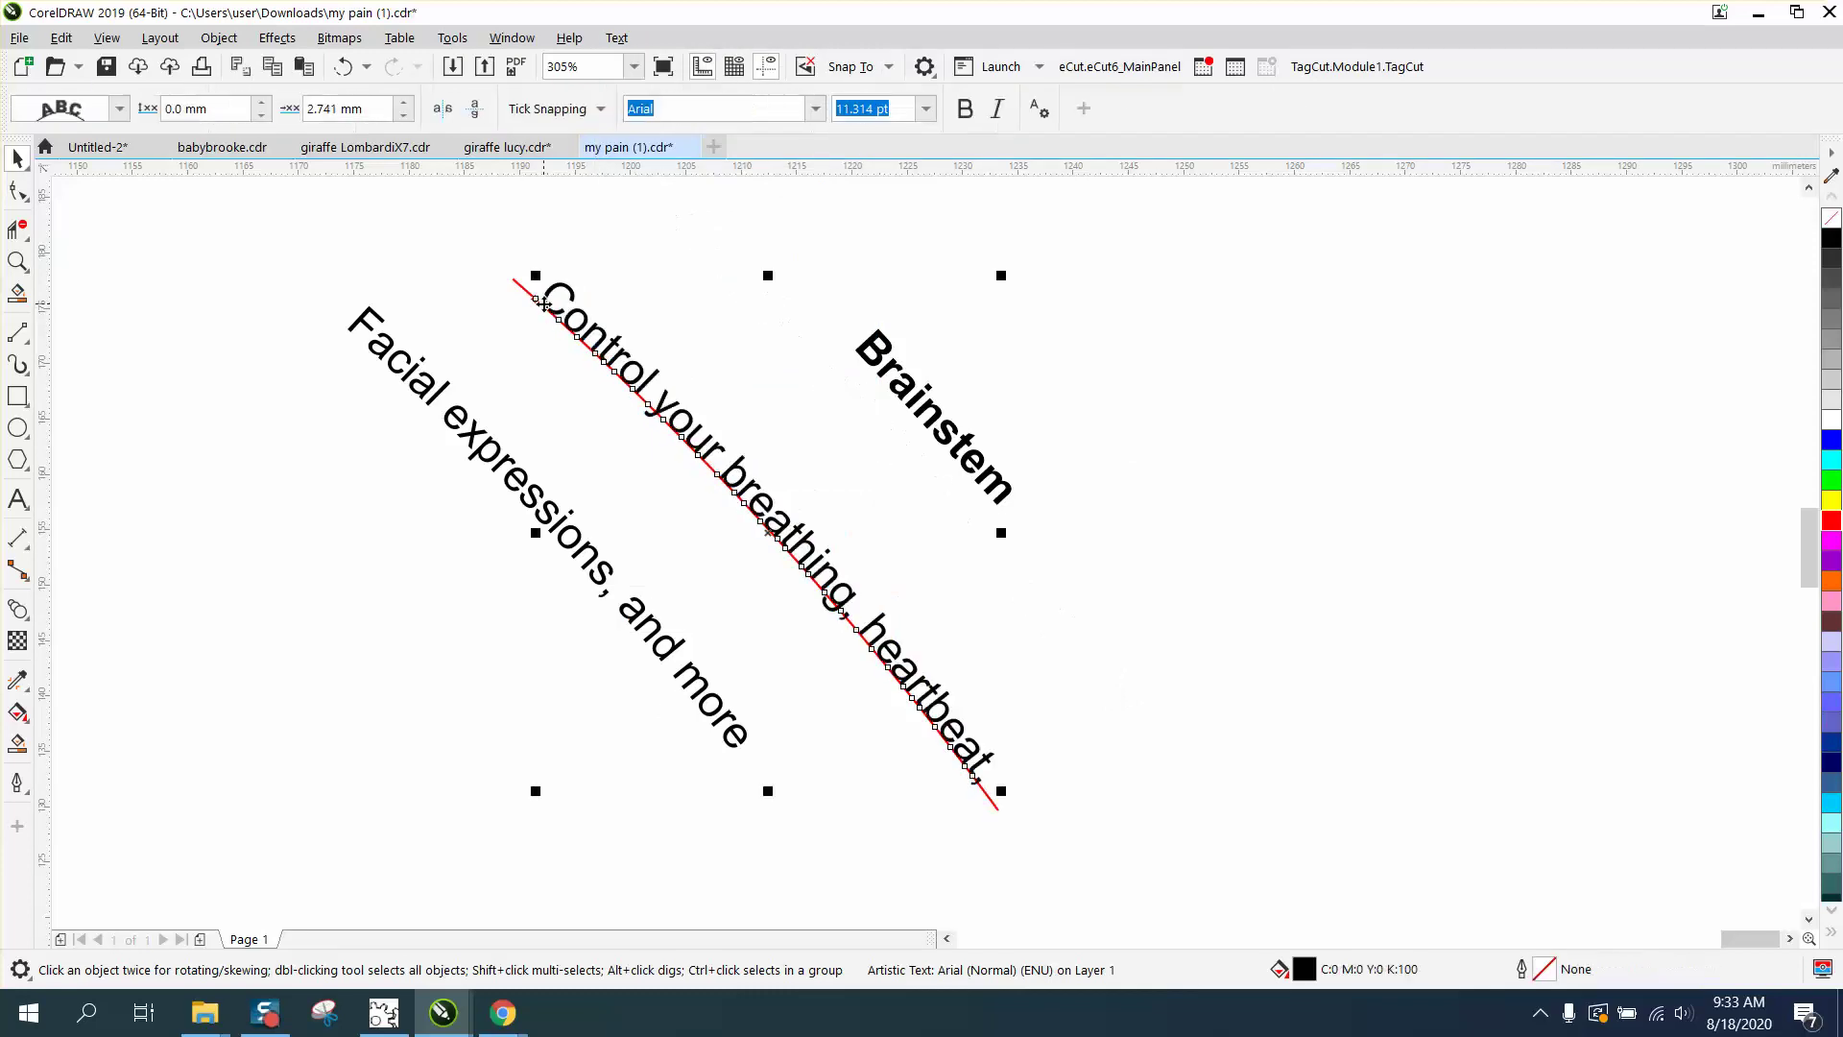
Break the Control text apart from the curve and select the curved text
click(522, 291)
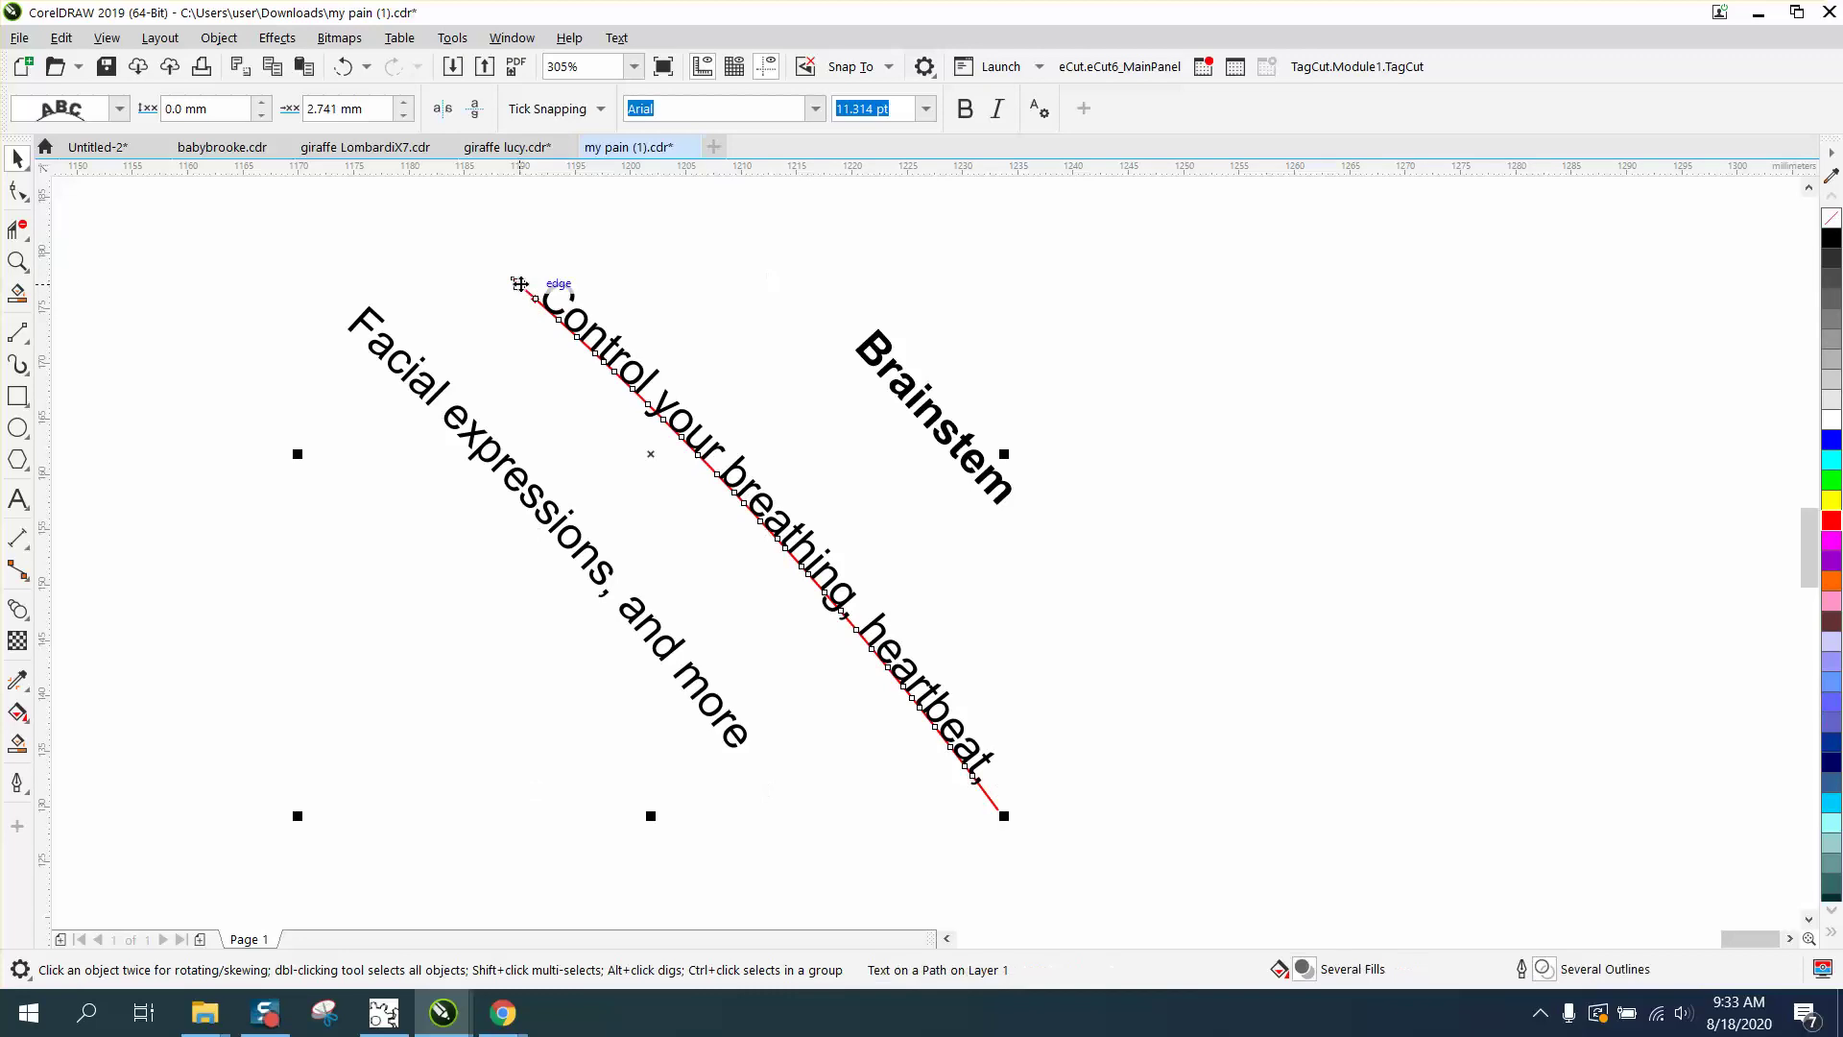
click(233, 44)
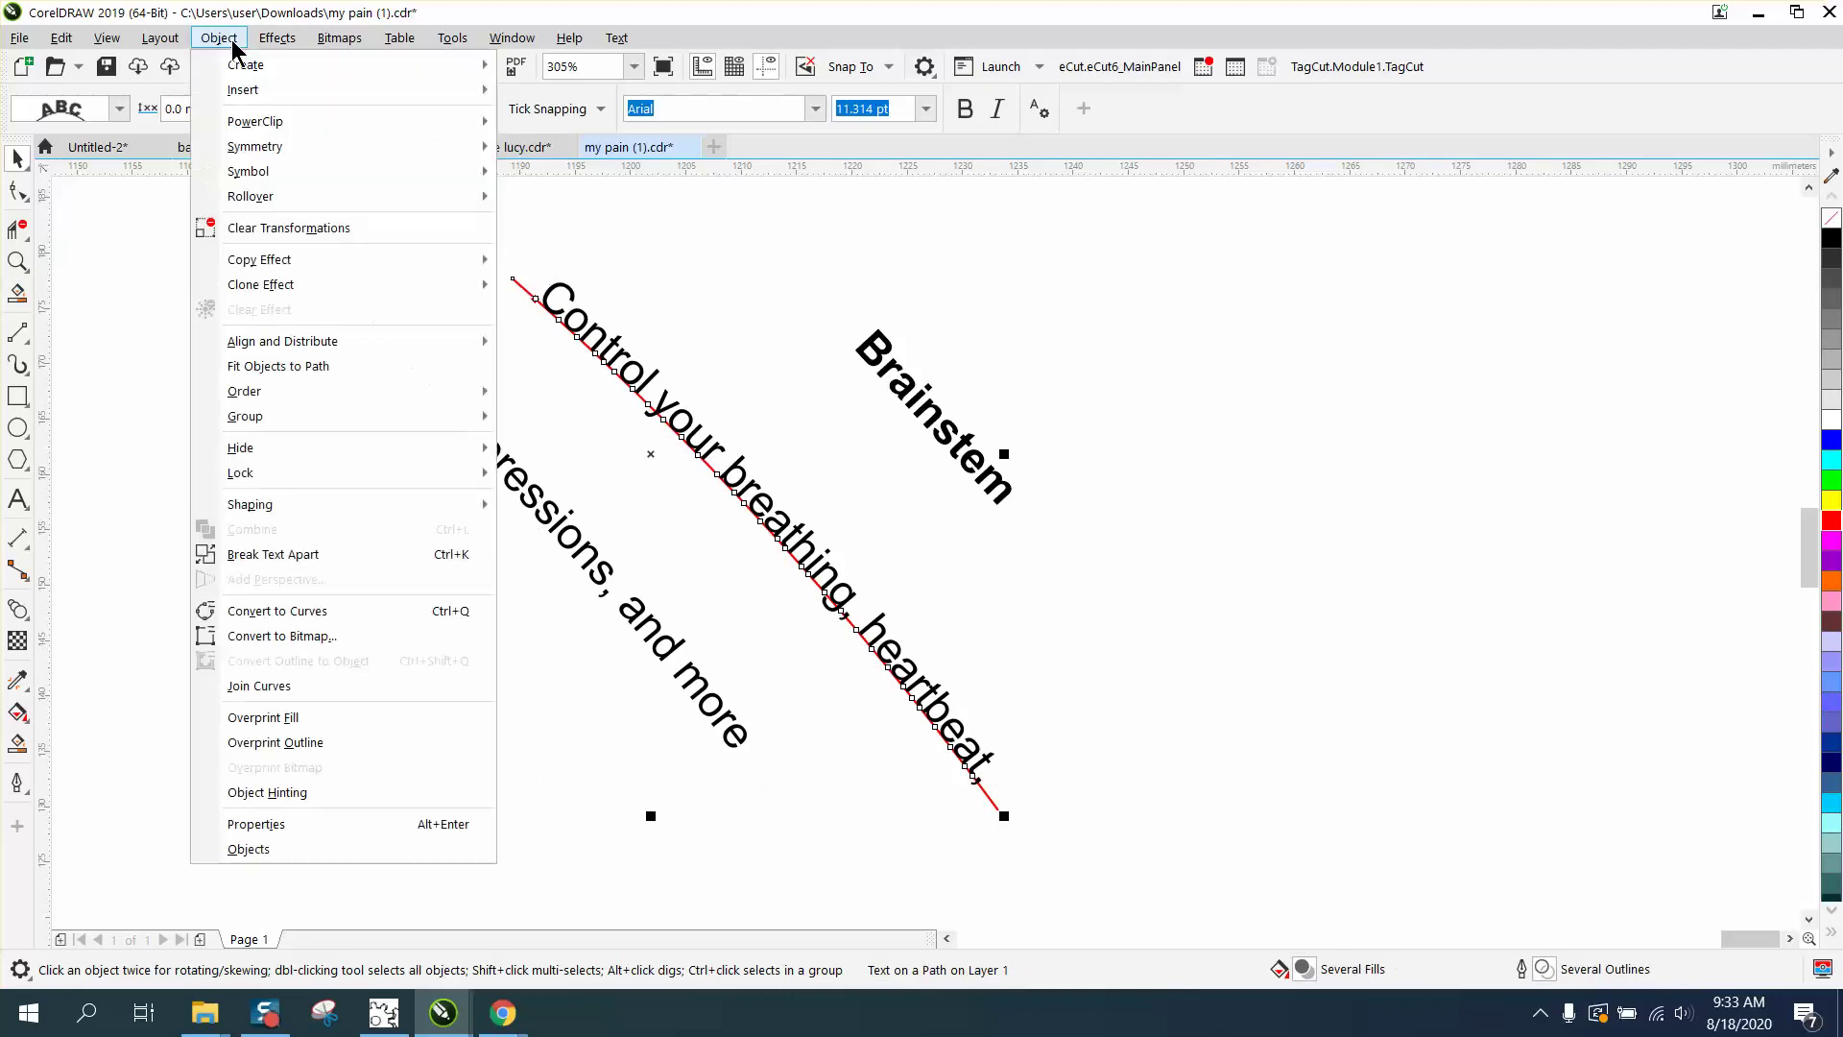
click(342, 514)
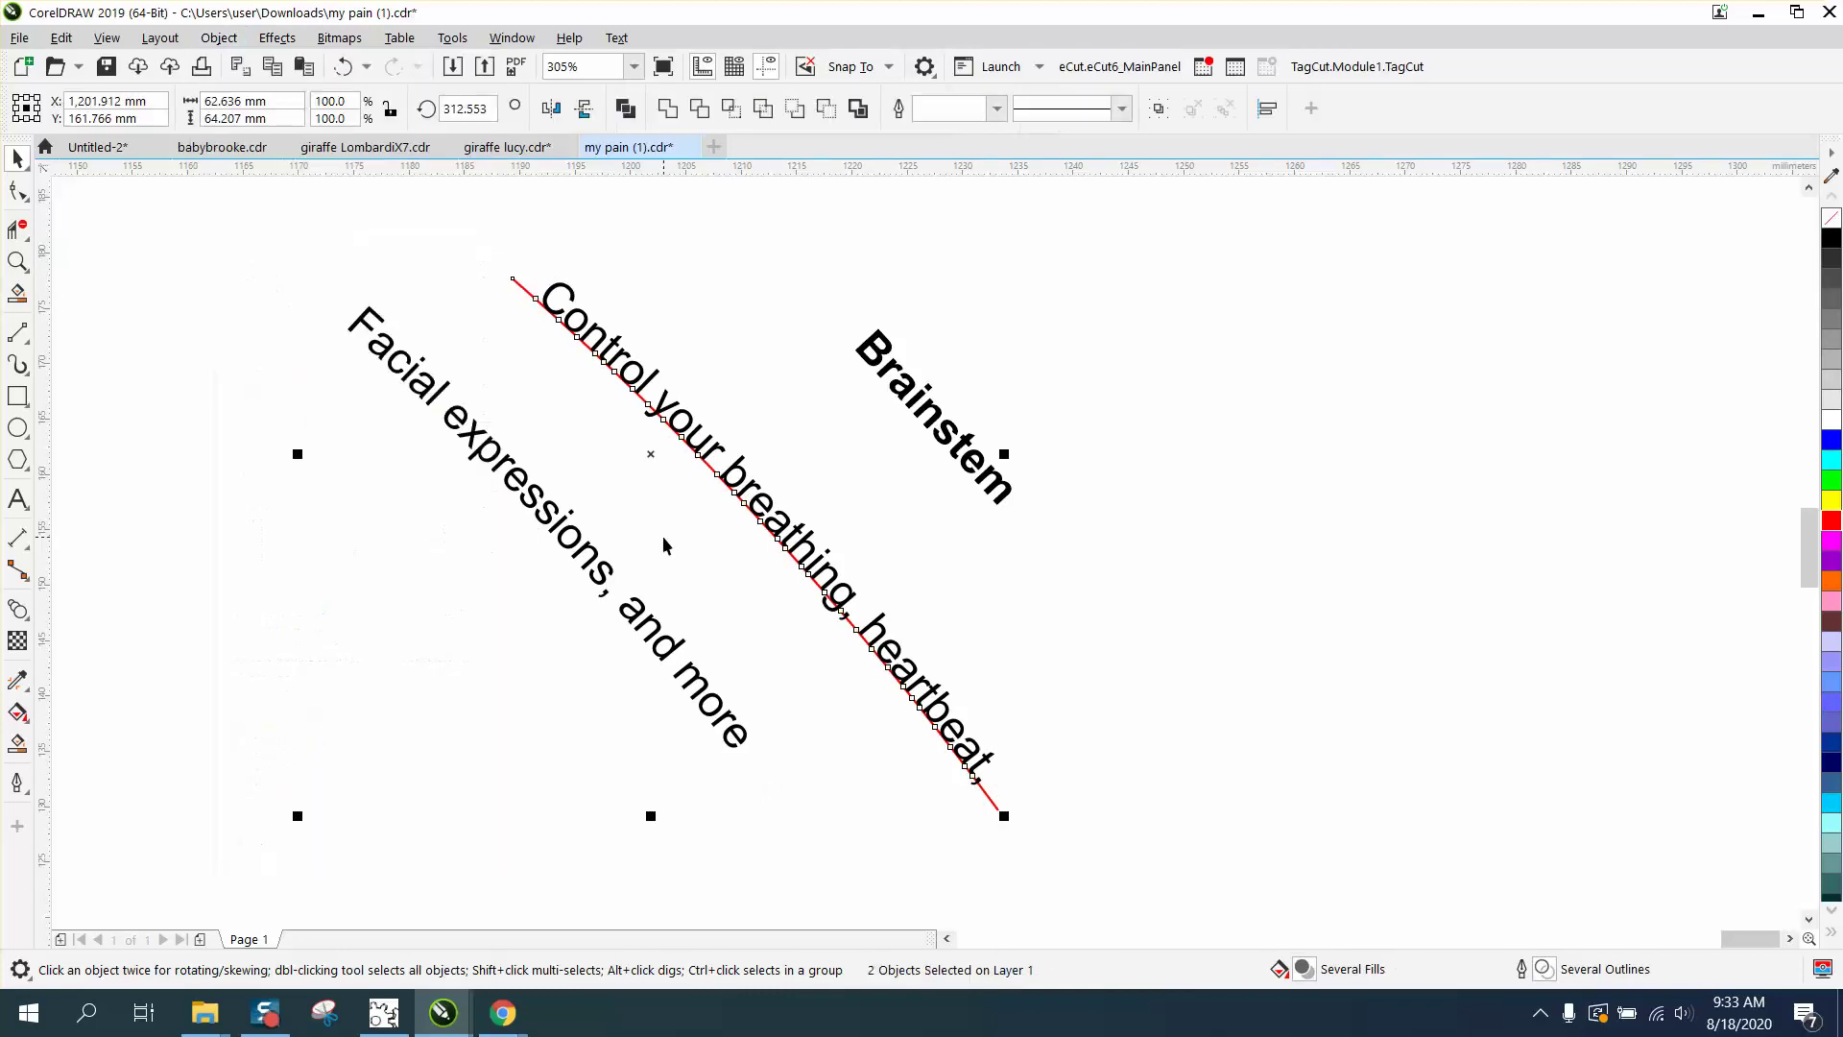
key(Left)
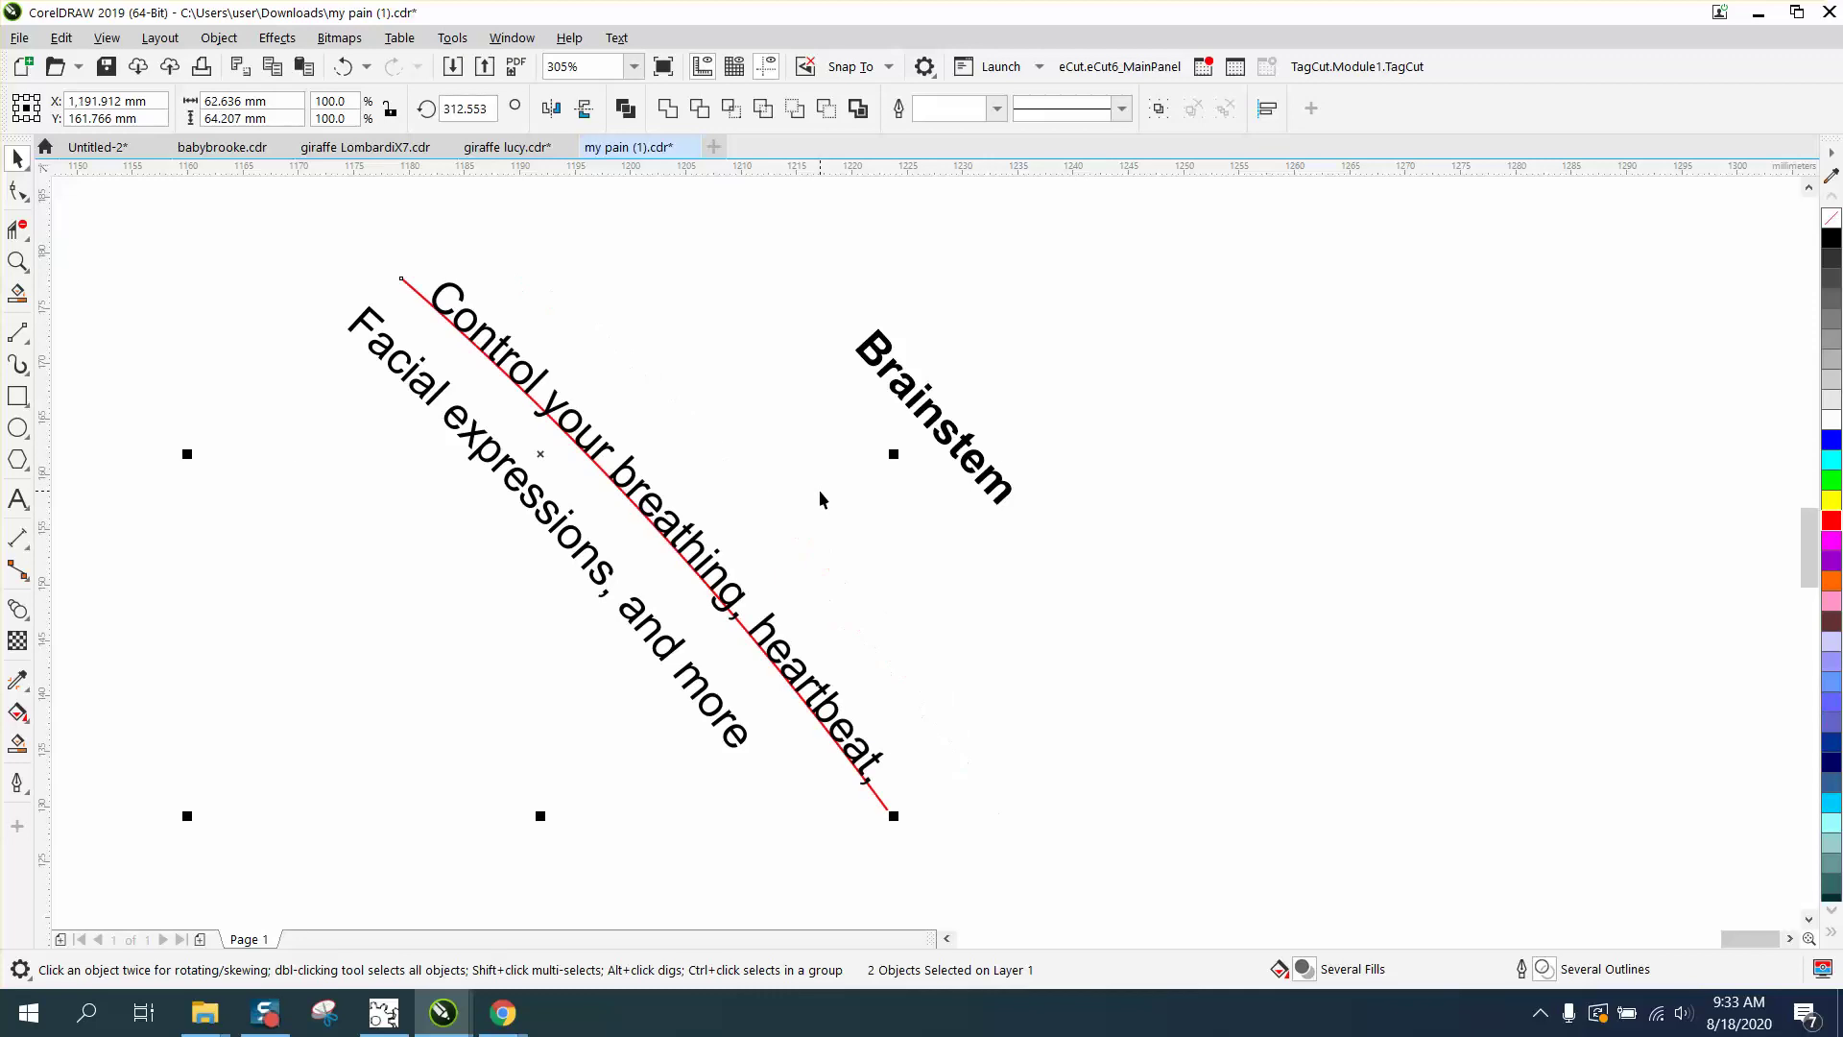
key(Right)
key(Escape)
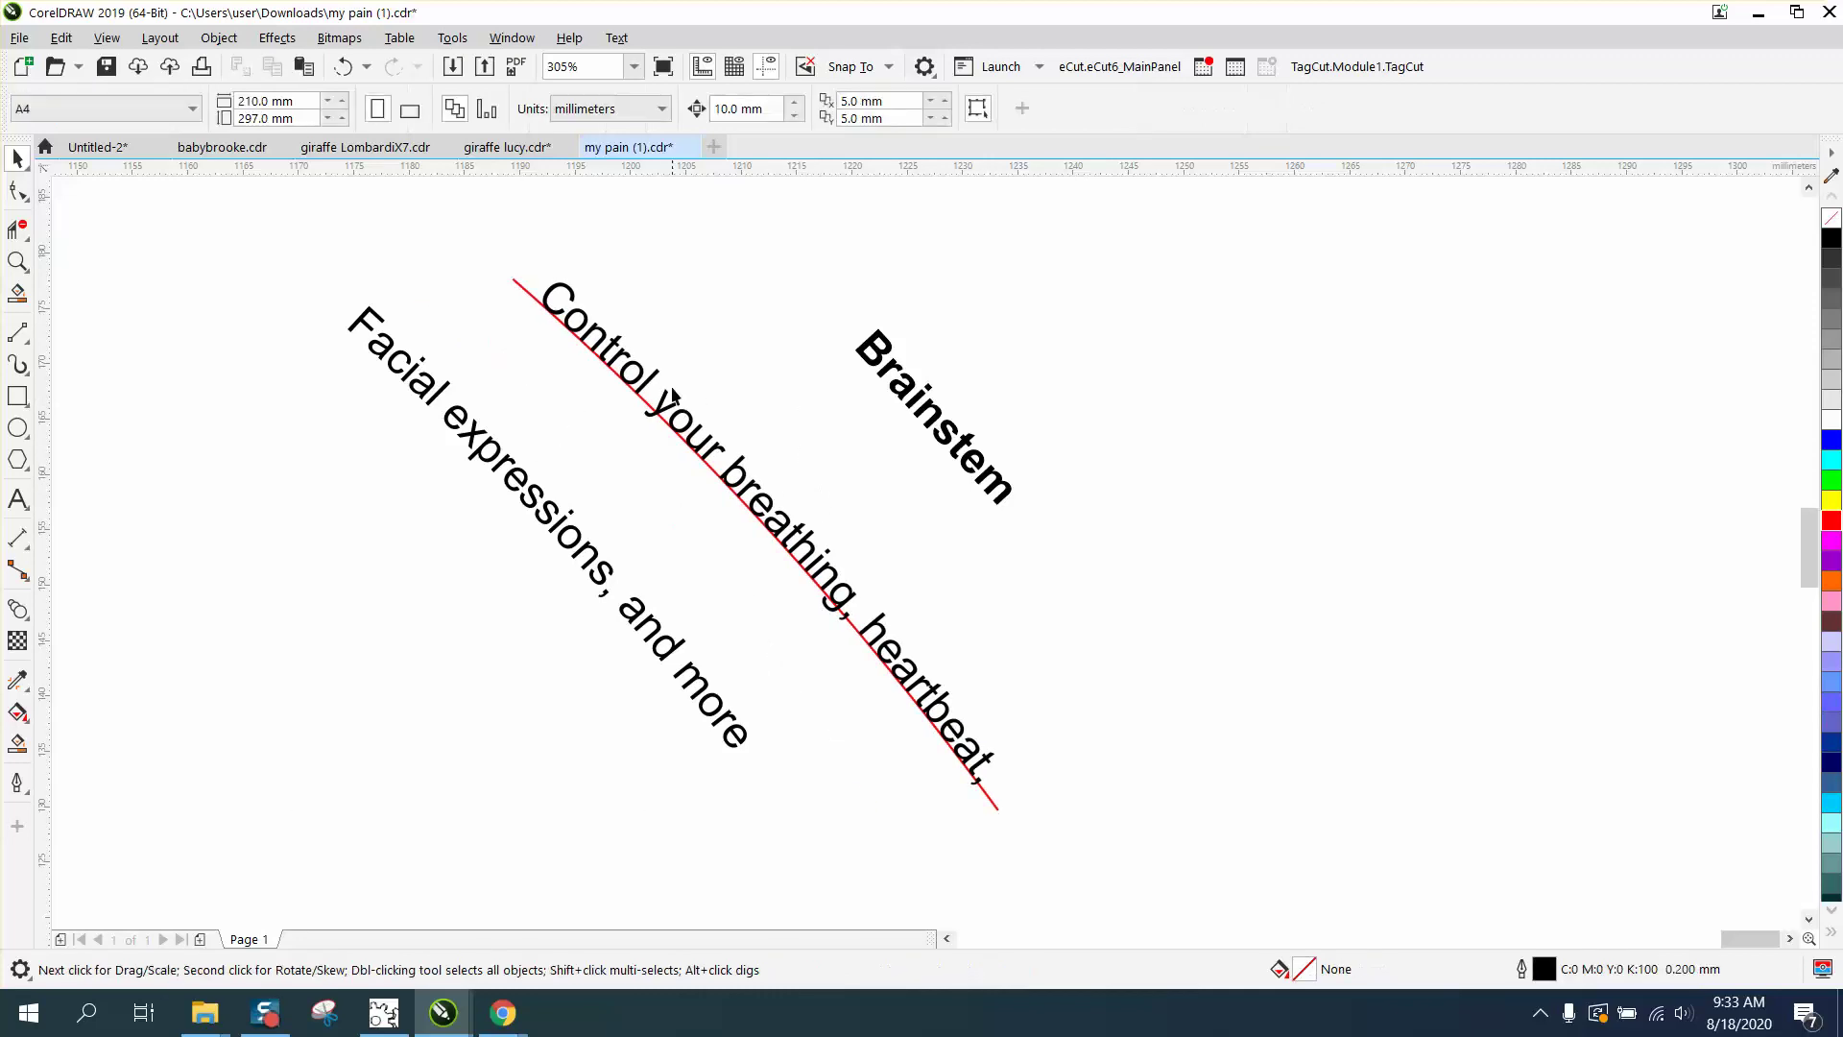
click(654, 374)
Nudge the Control text left, then fit the Brainstem title to the red curve
key(Left)
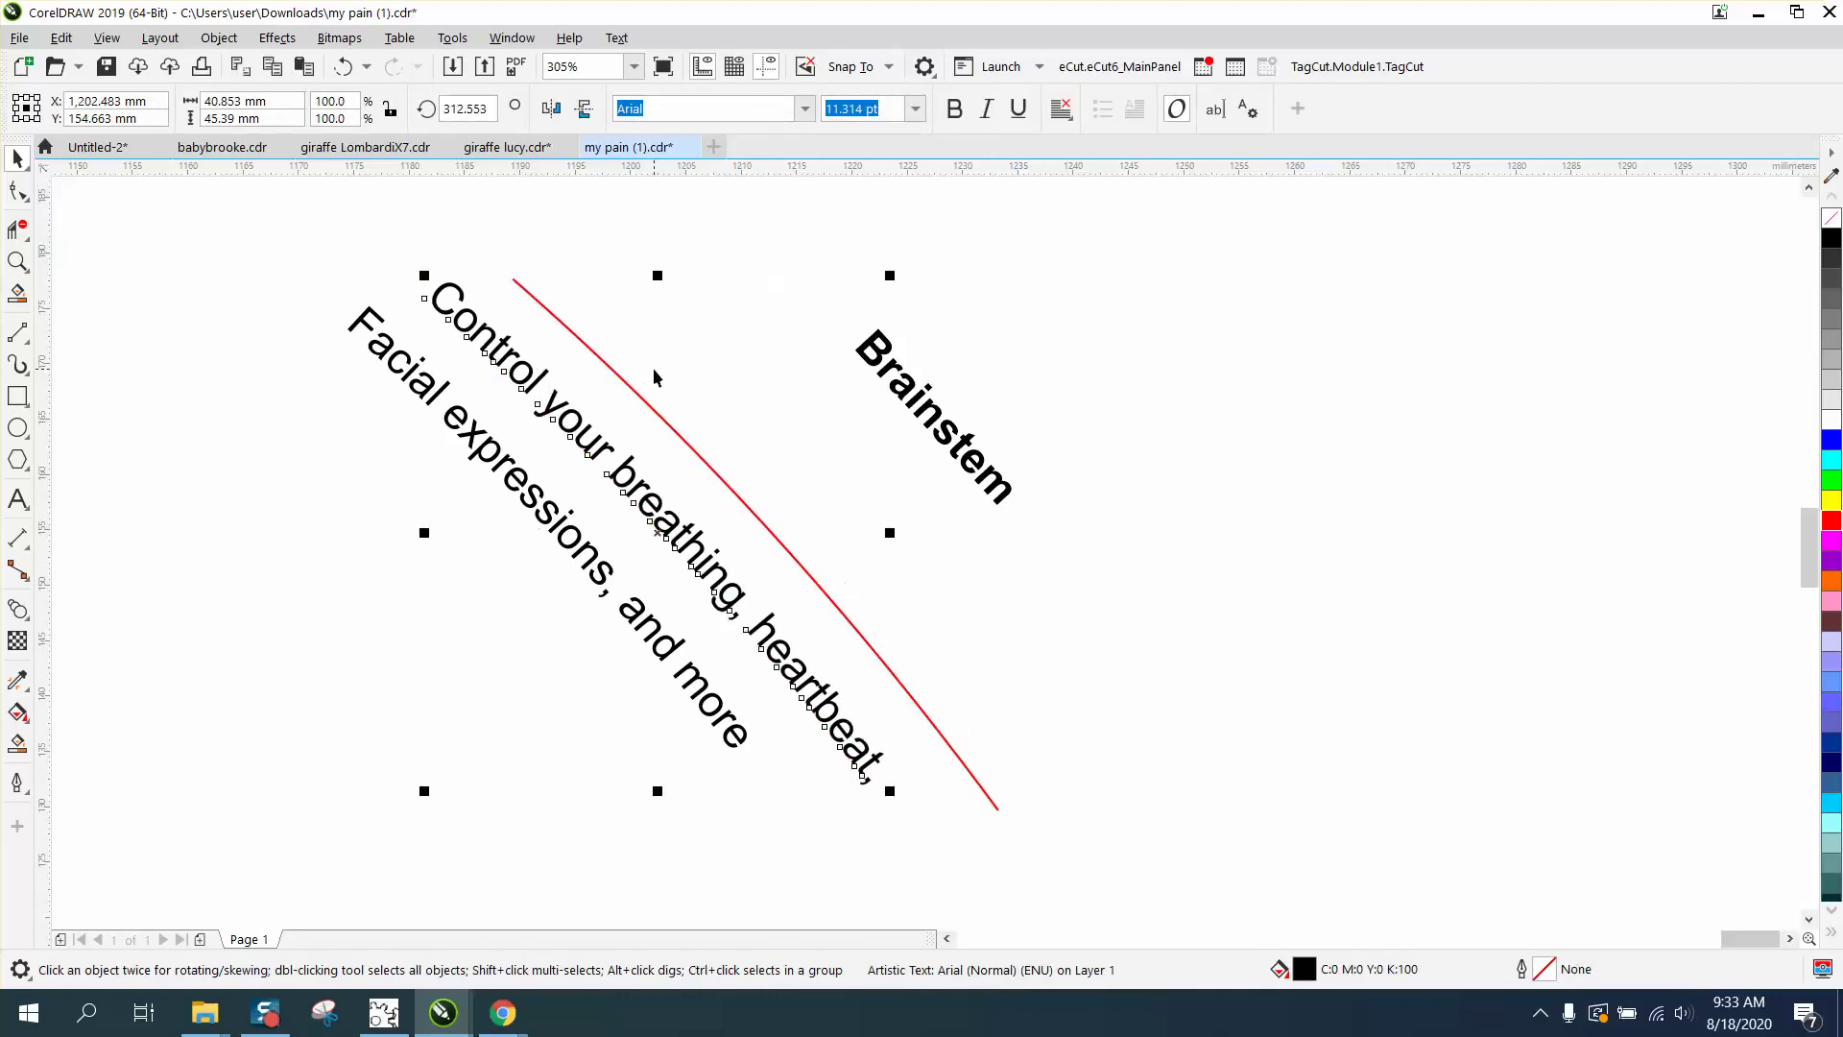
click(904, 398)
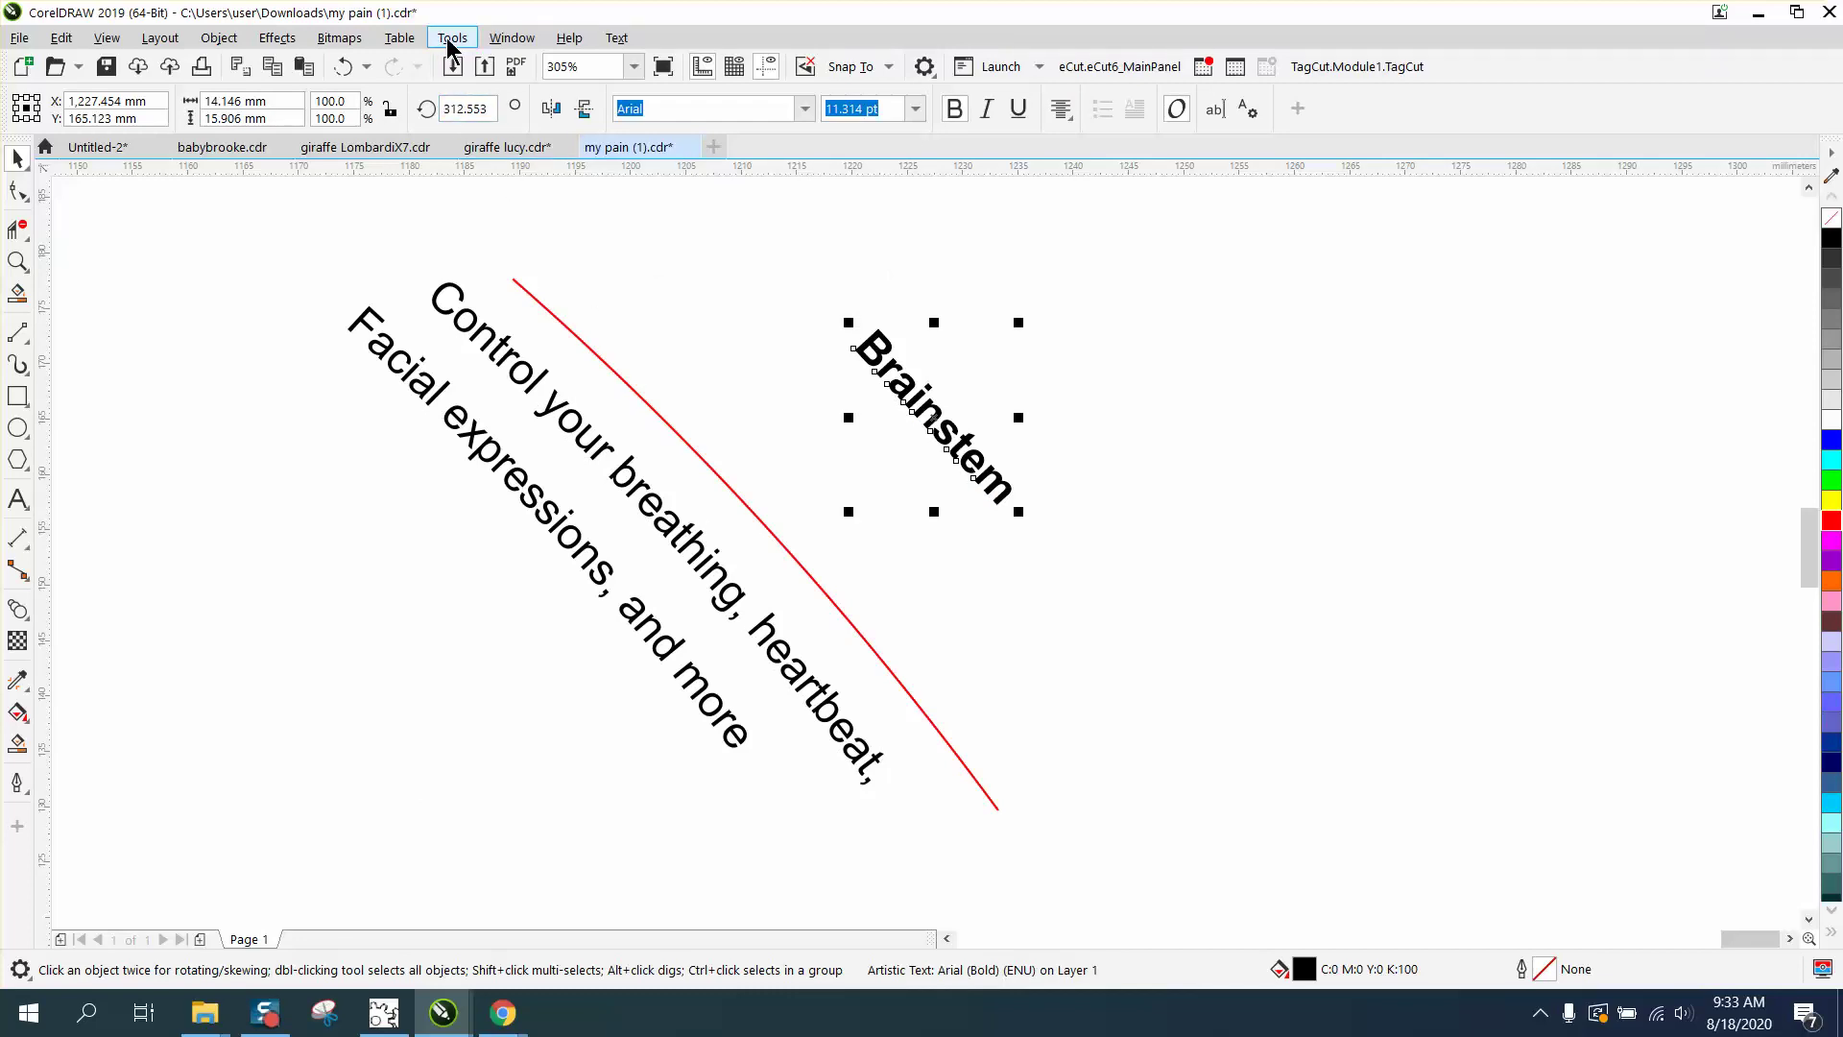
click(615, 39)
click(672, 341)
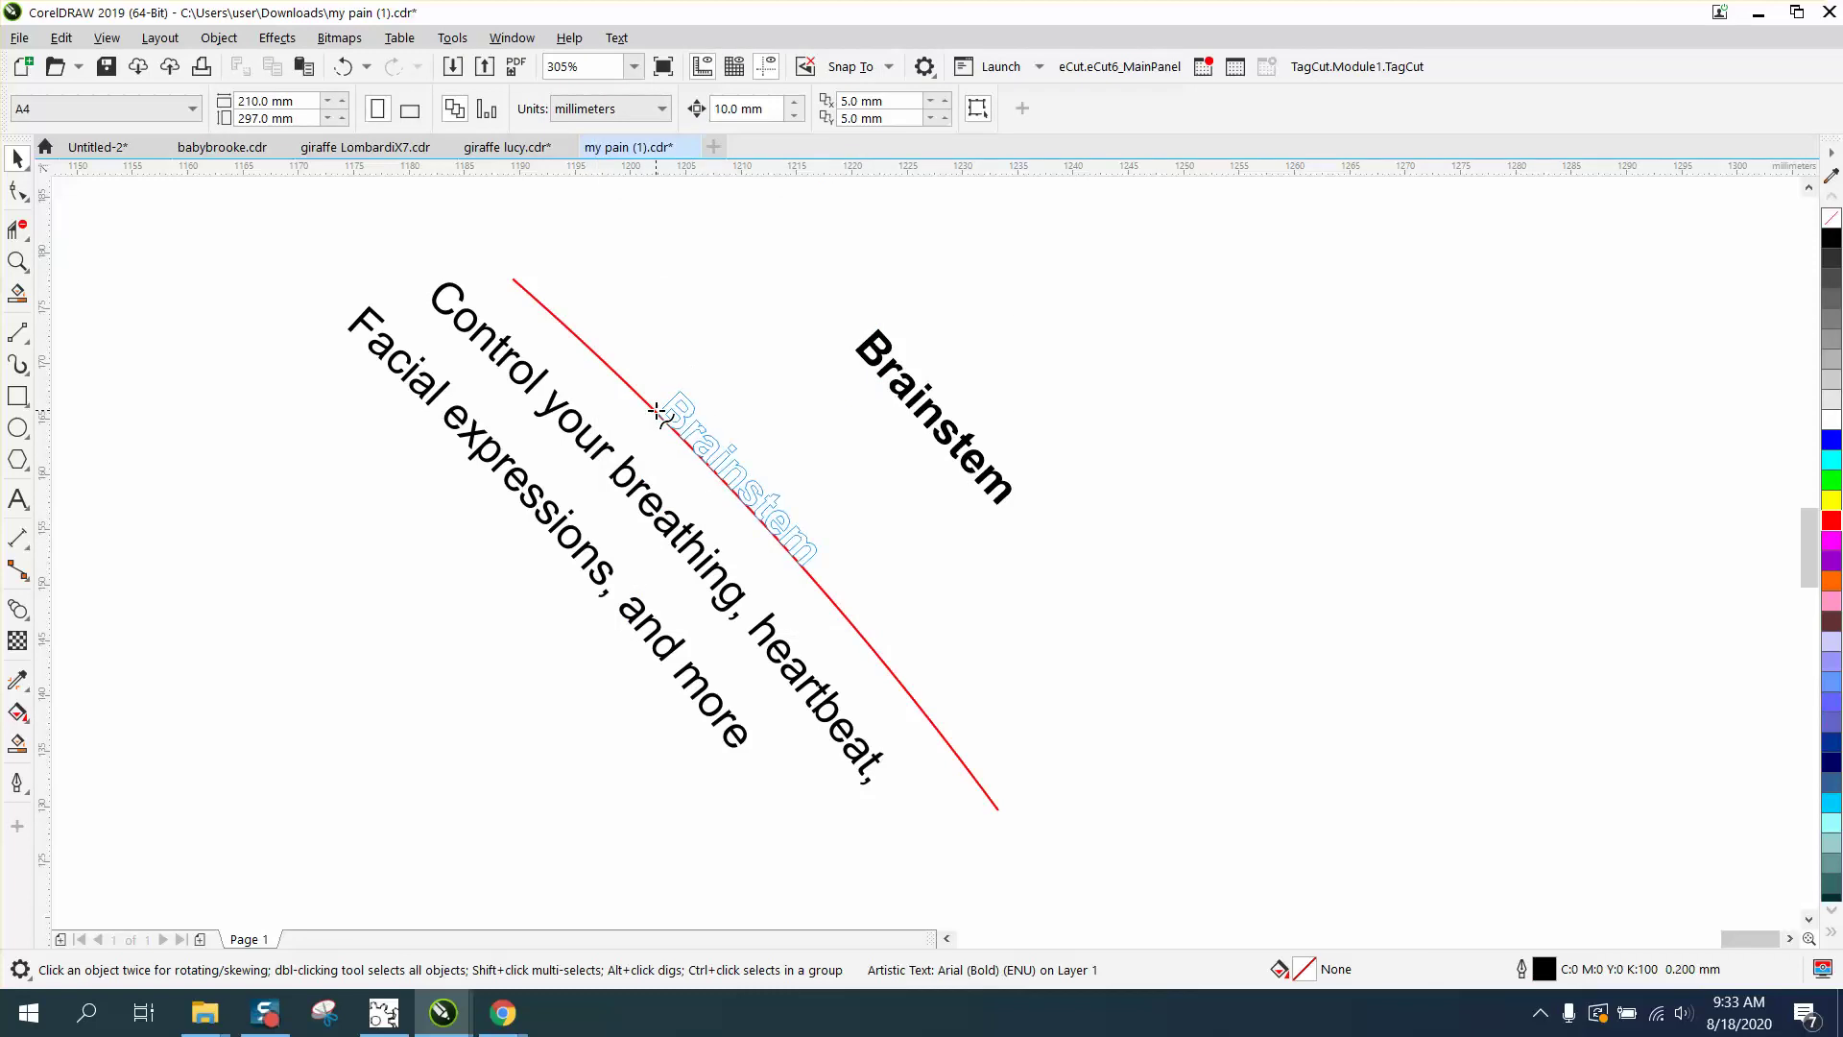
click(658, 411)
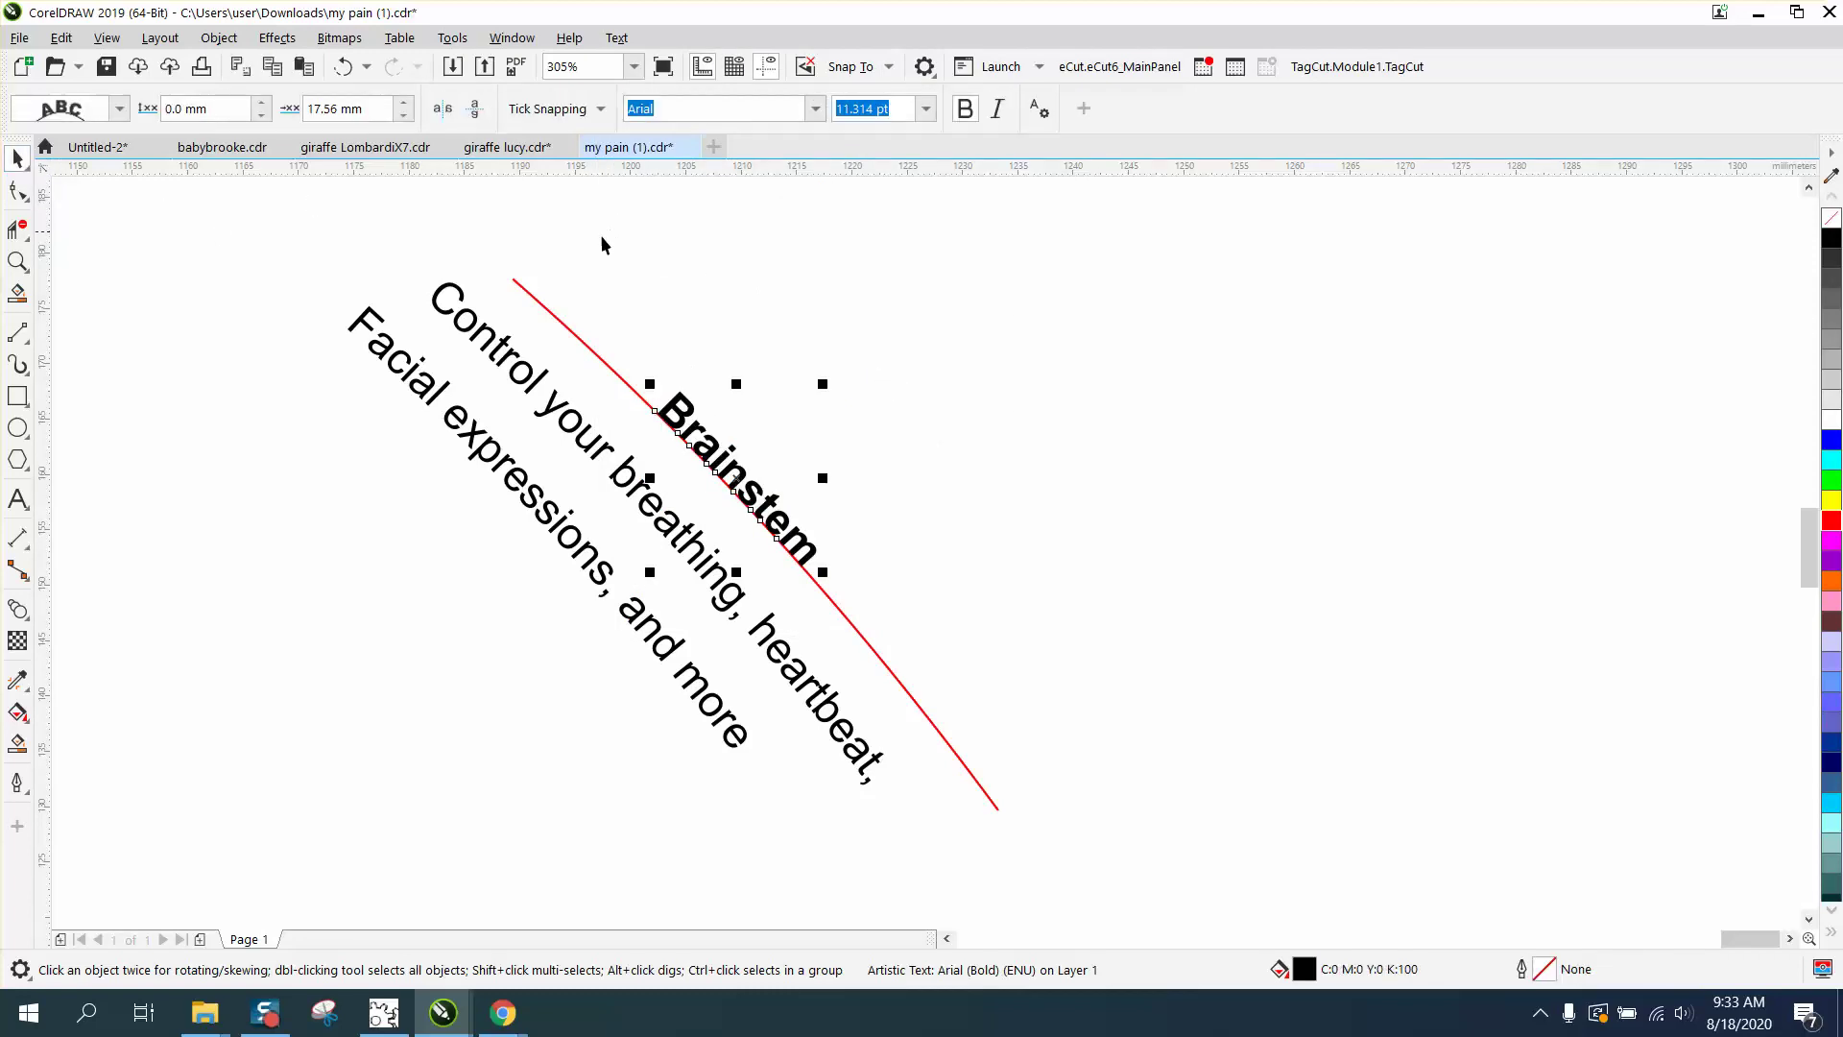
Separate Brainstem from the curve, nudging it right and up and the Control text right
click(558, 321)
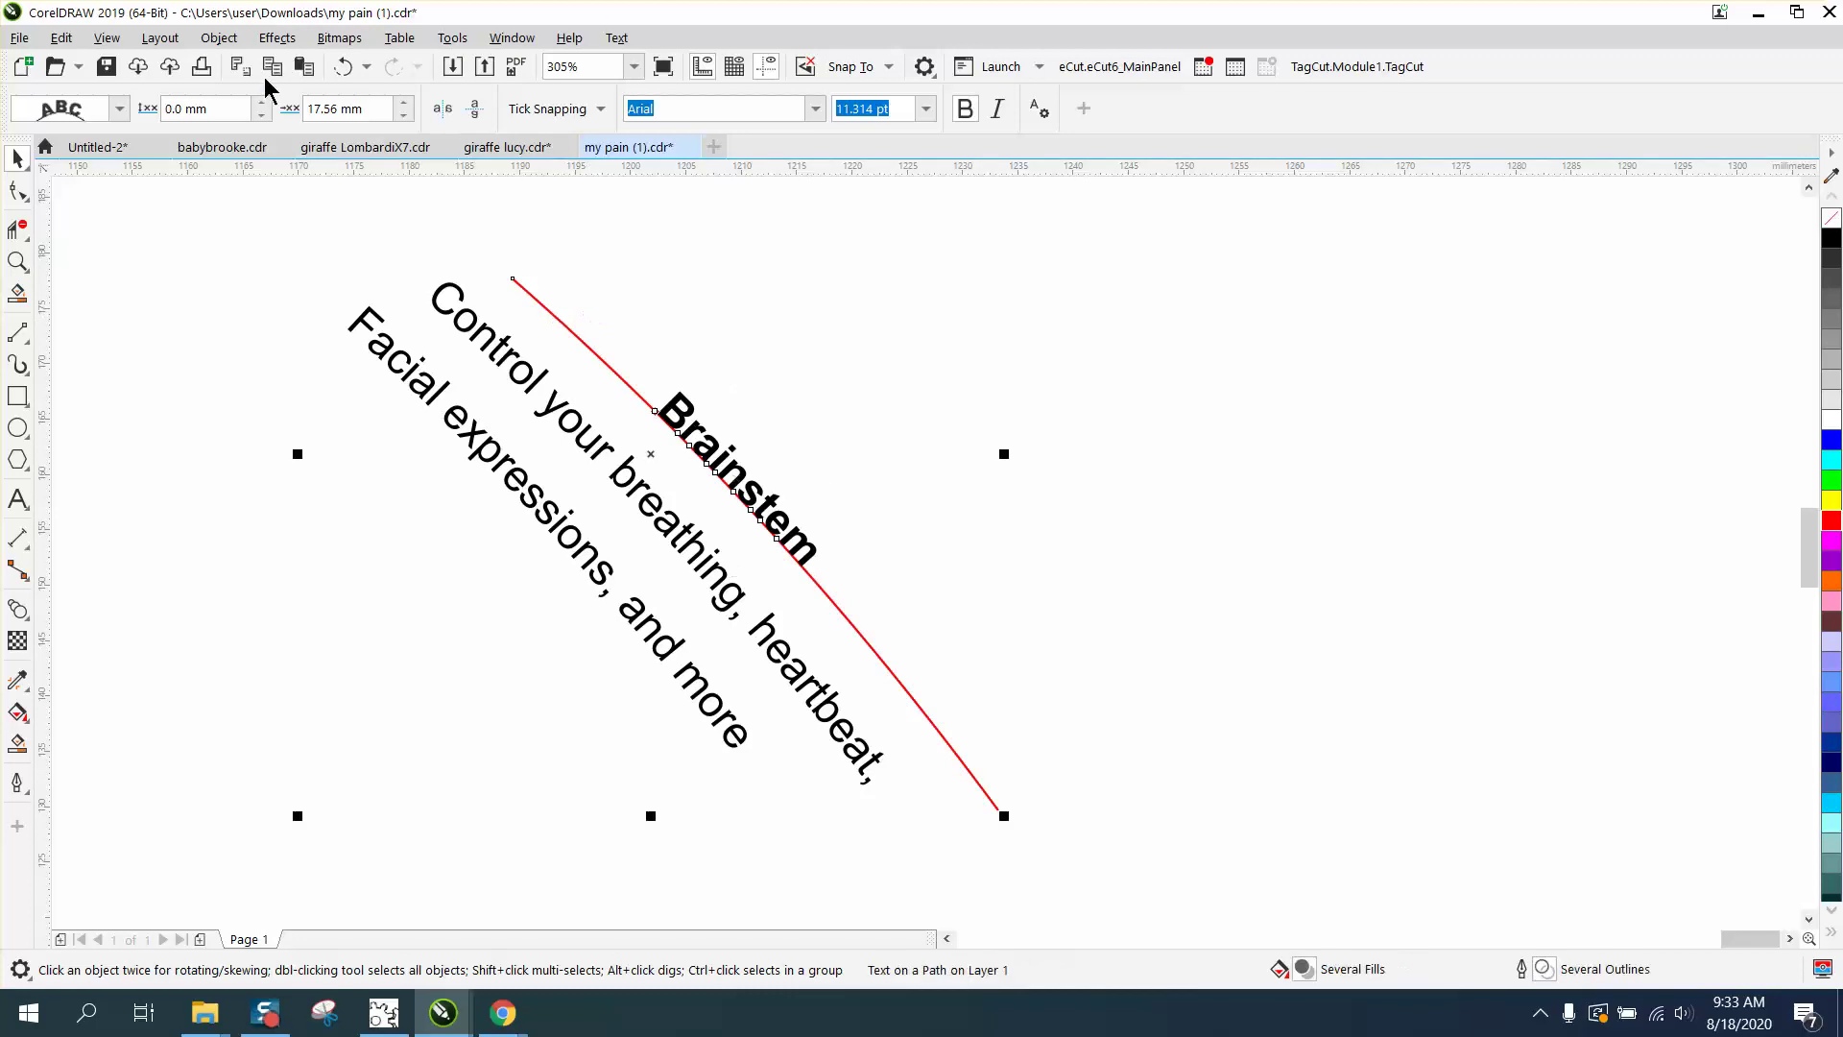
key(ctrl+a)
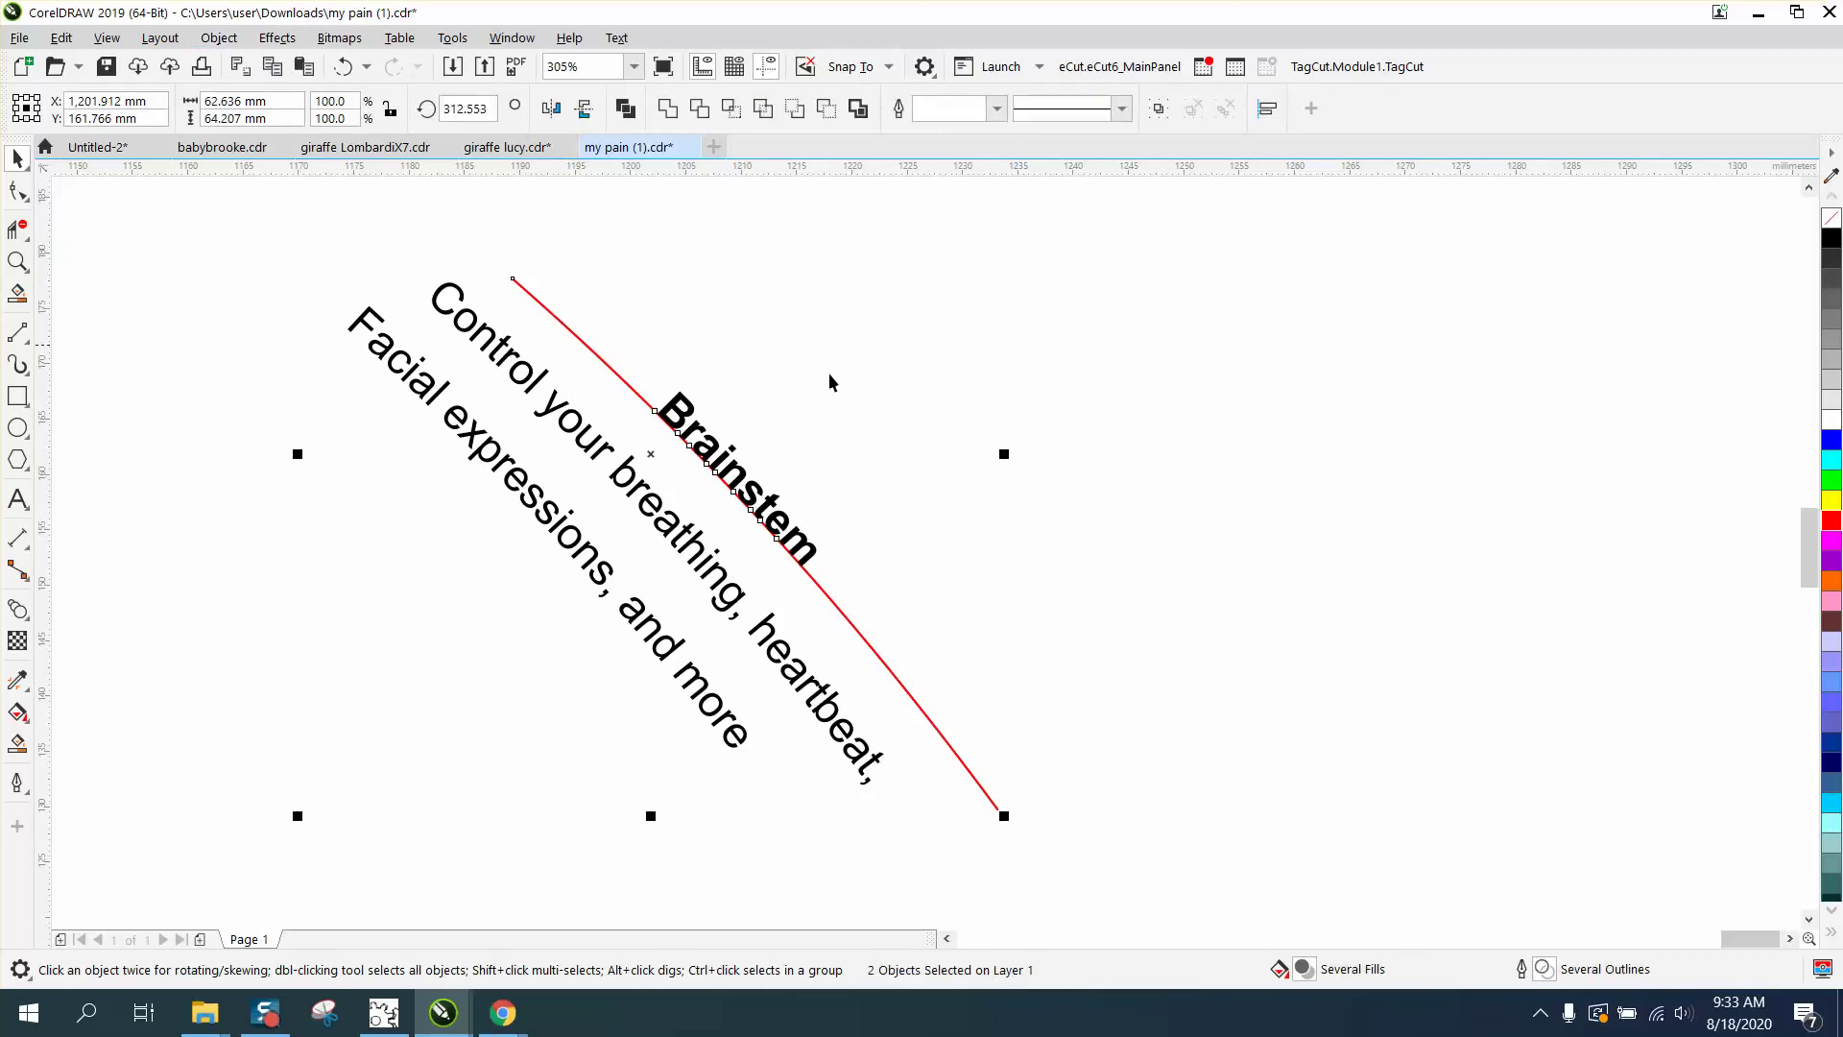
click(776, 499)
click(776, 500)
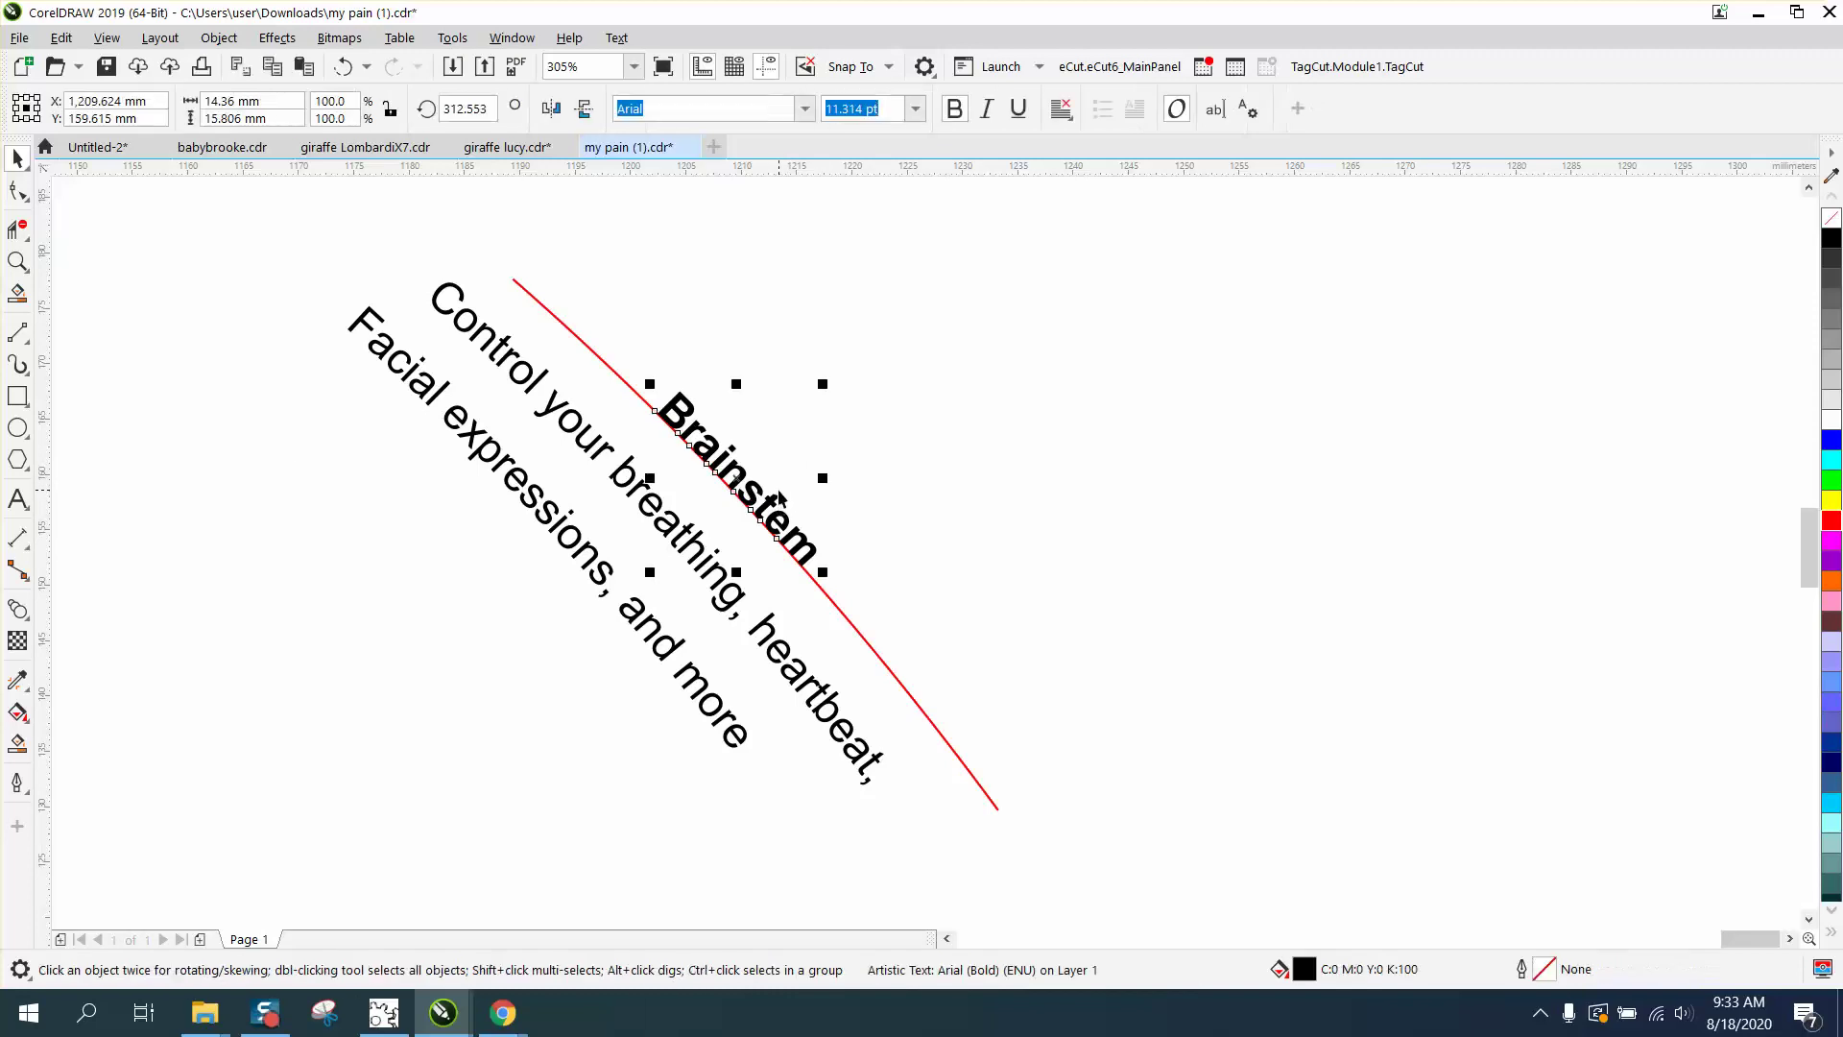
key(Right)
key(Right)
key(Up)
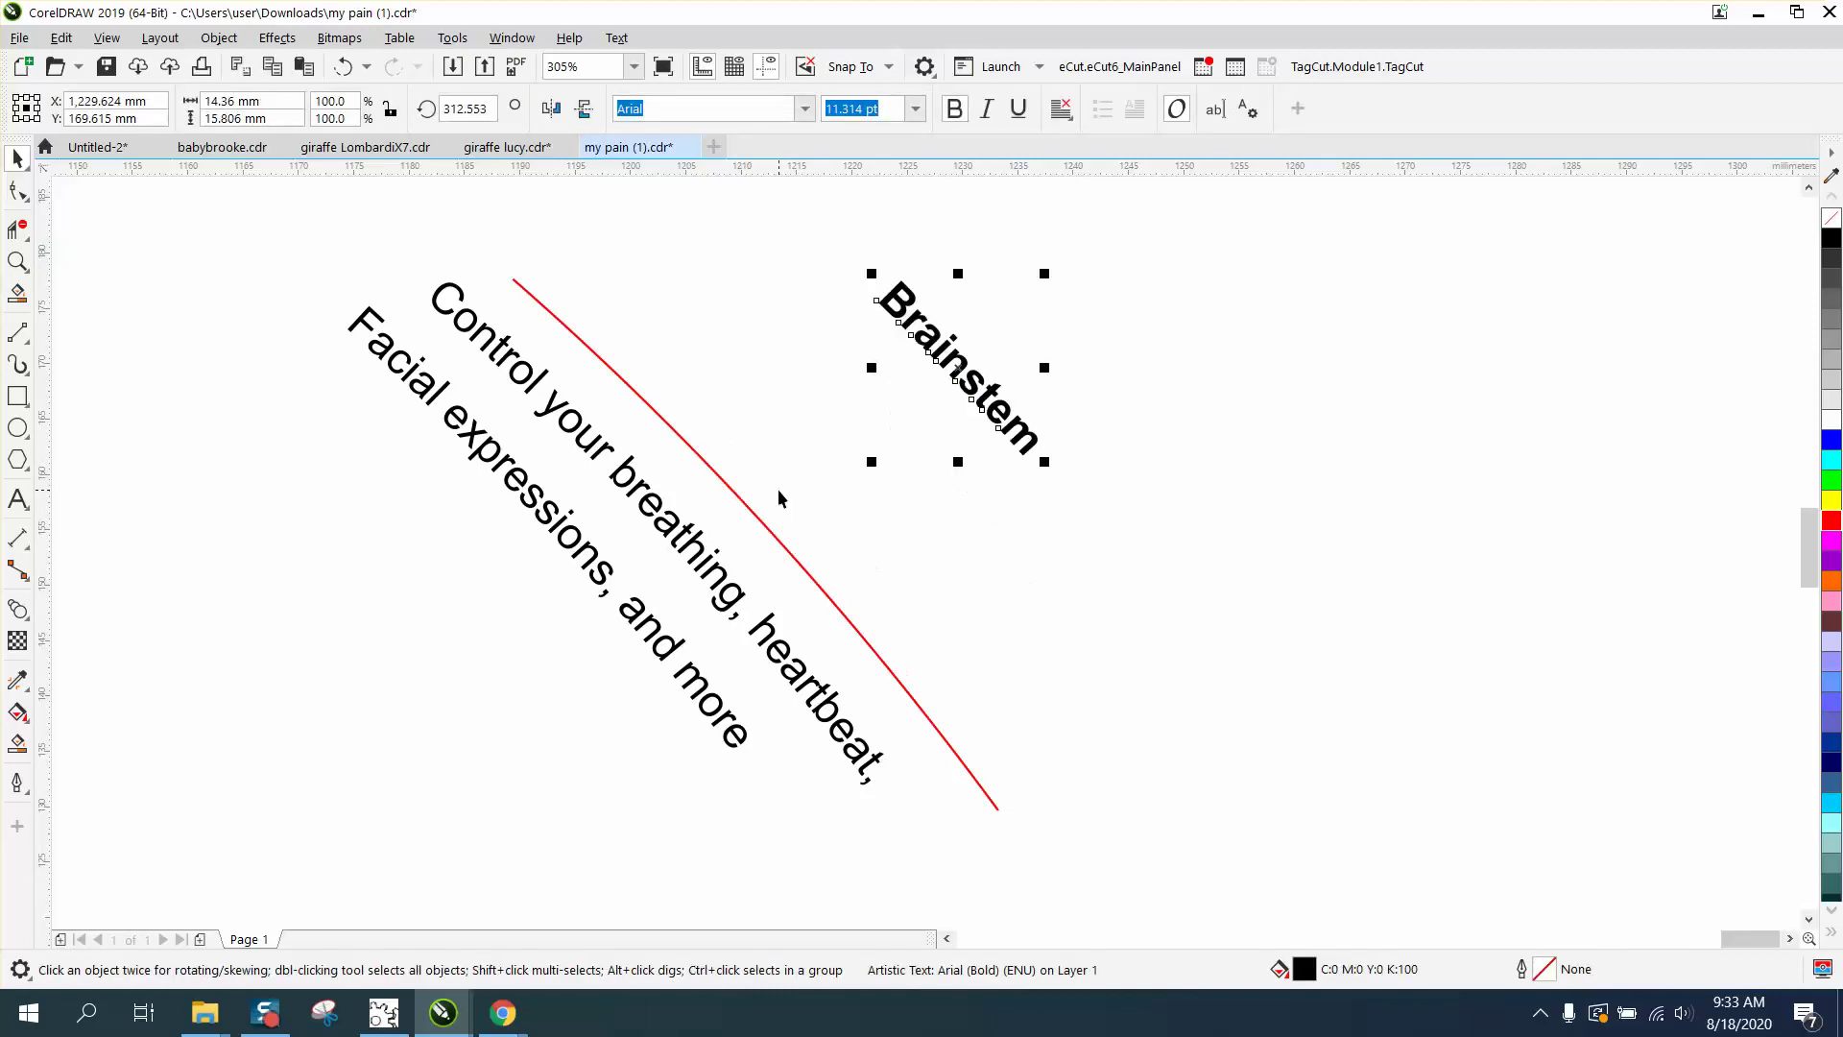
click(696, 540)
key(Right)
key(Right)
key(Right)
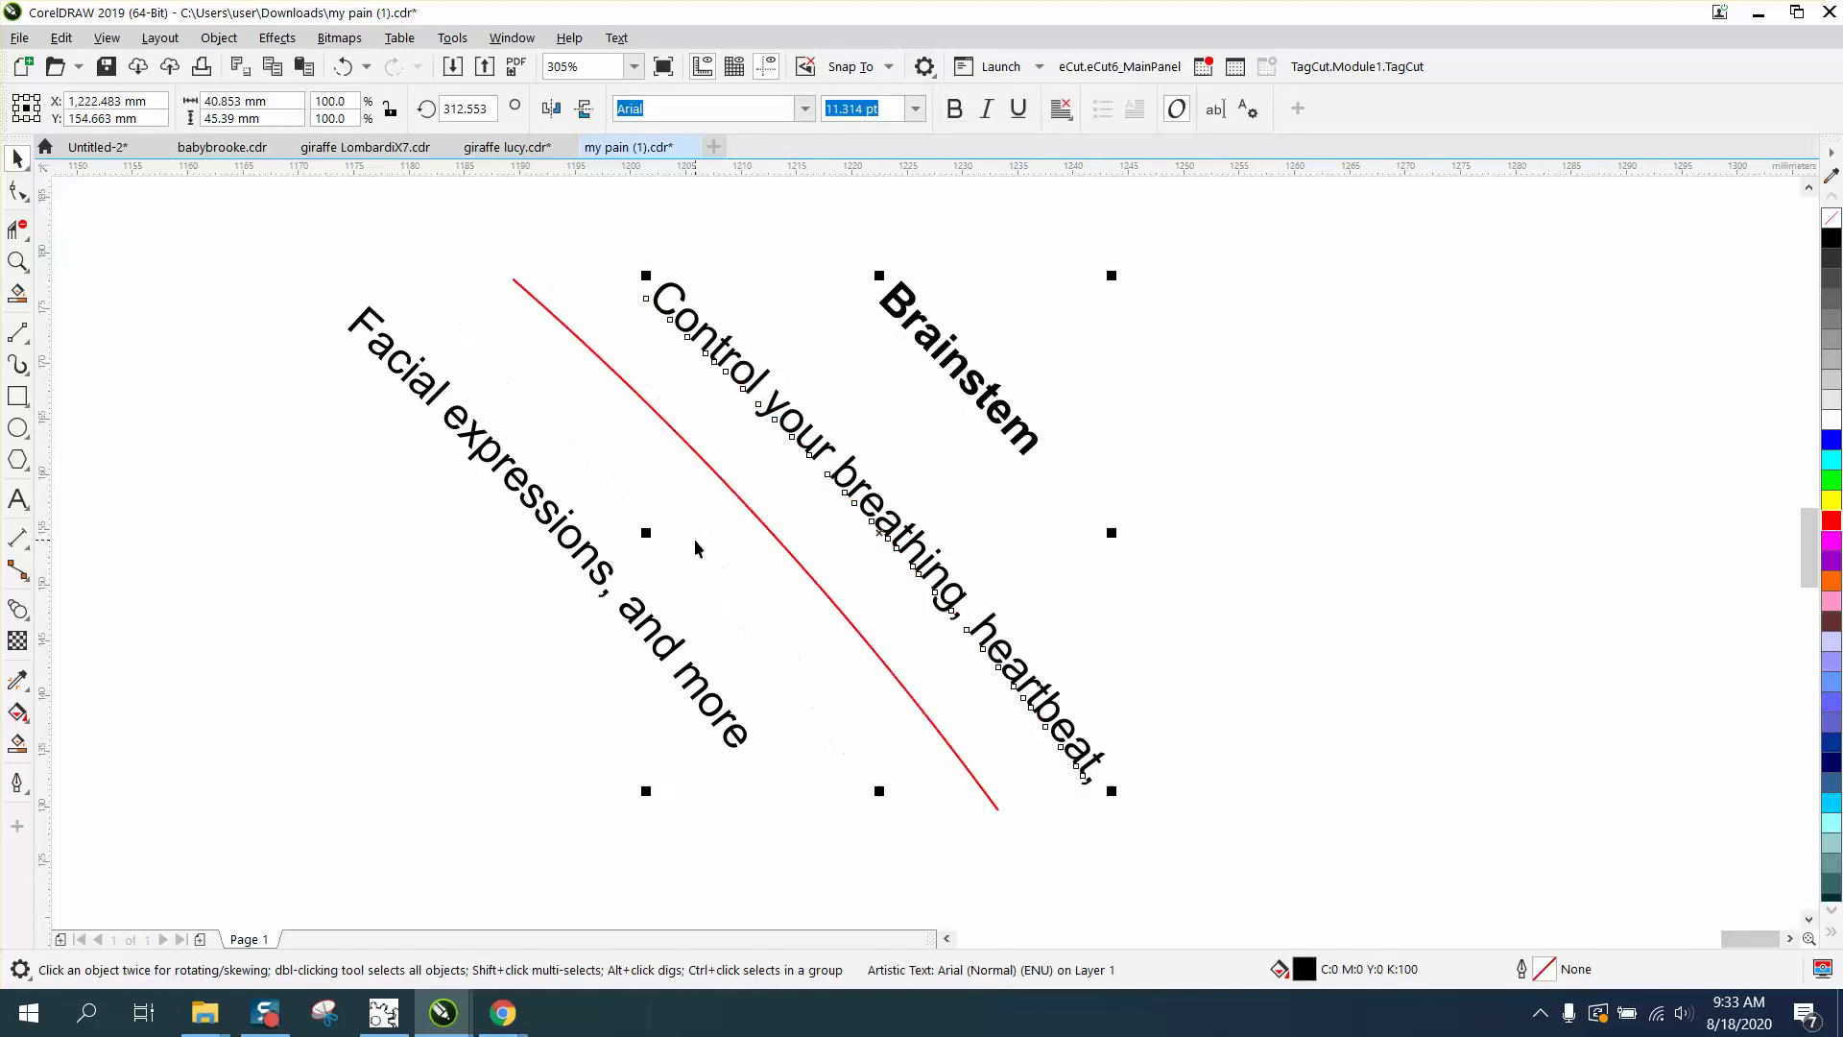
Stack the curved Facial, Control and Brainstem lines tightly together along the red curve
click(622, 606)
key(Right)
key(Right)
key(Right)
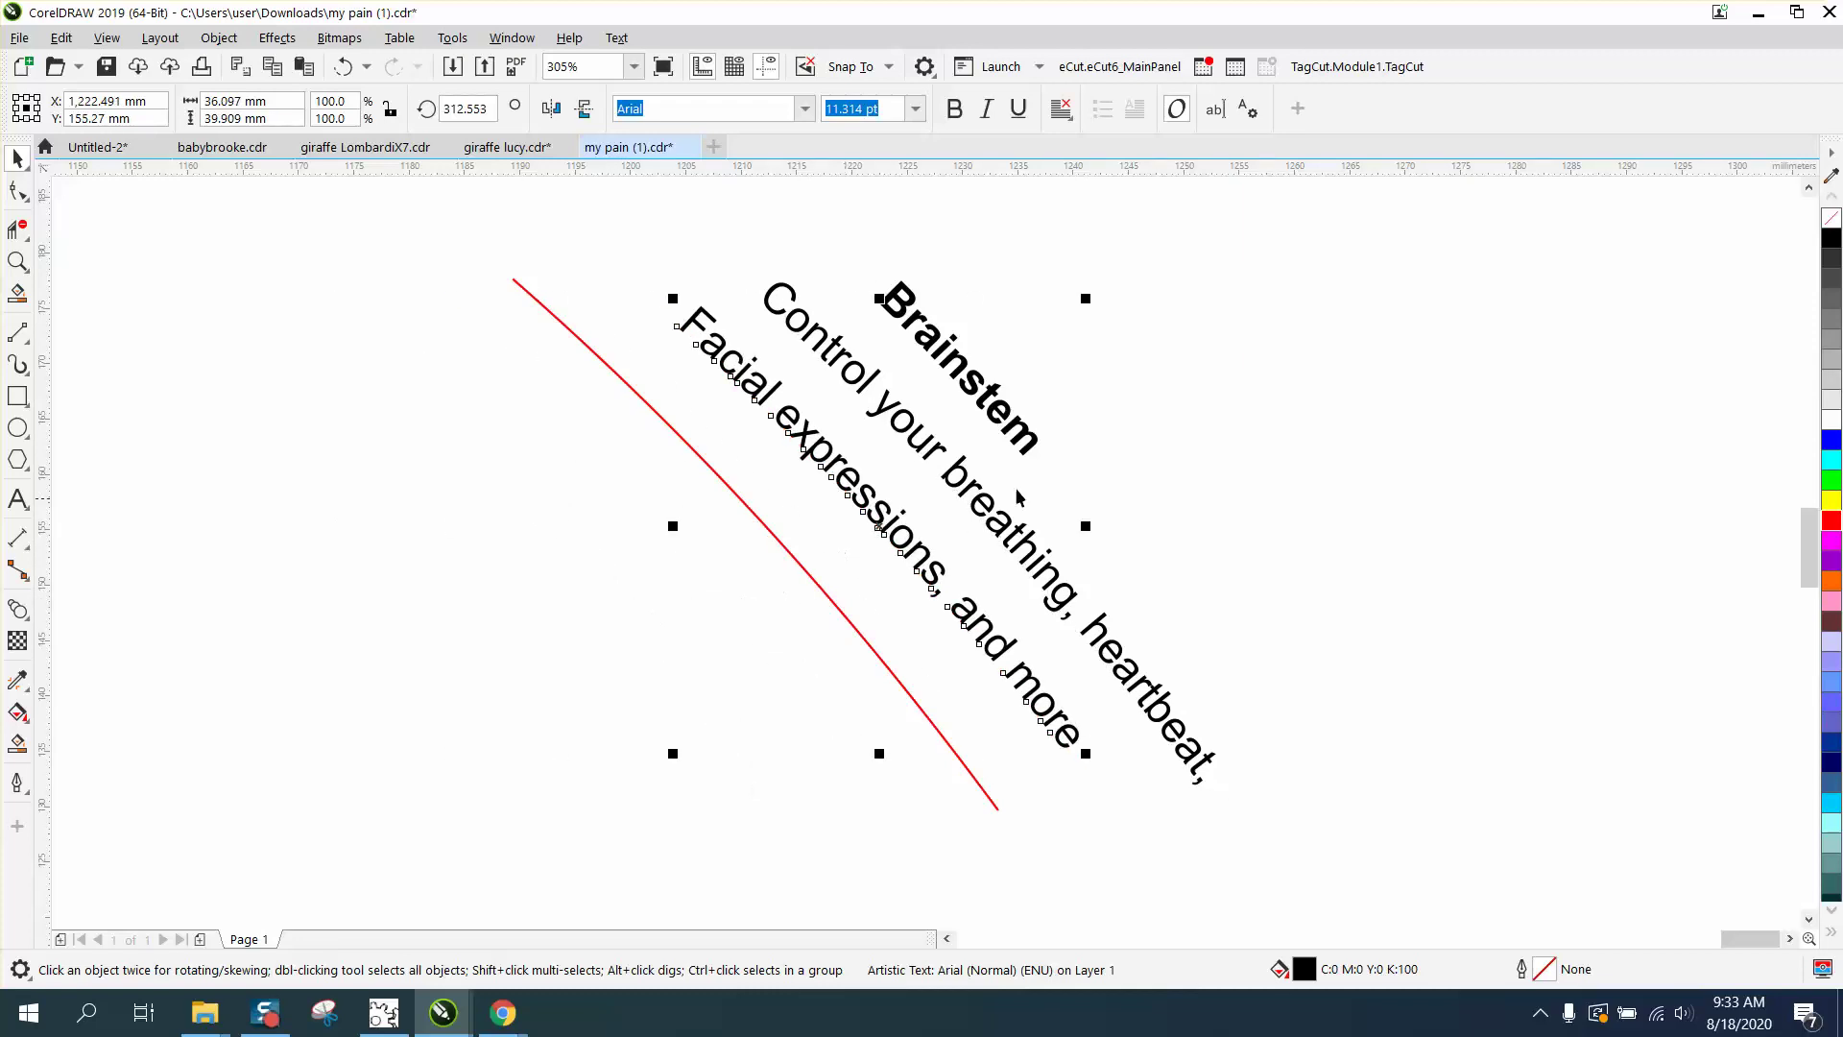
click(1050, 507)
drag(903, 549, 824, 541)
click(972, 534)
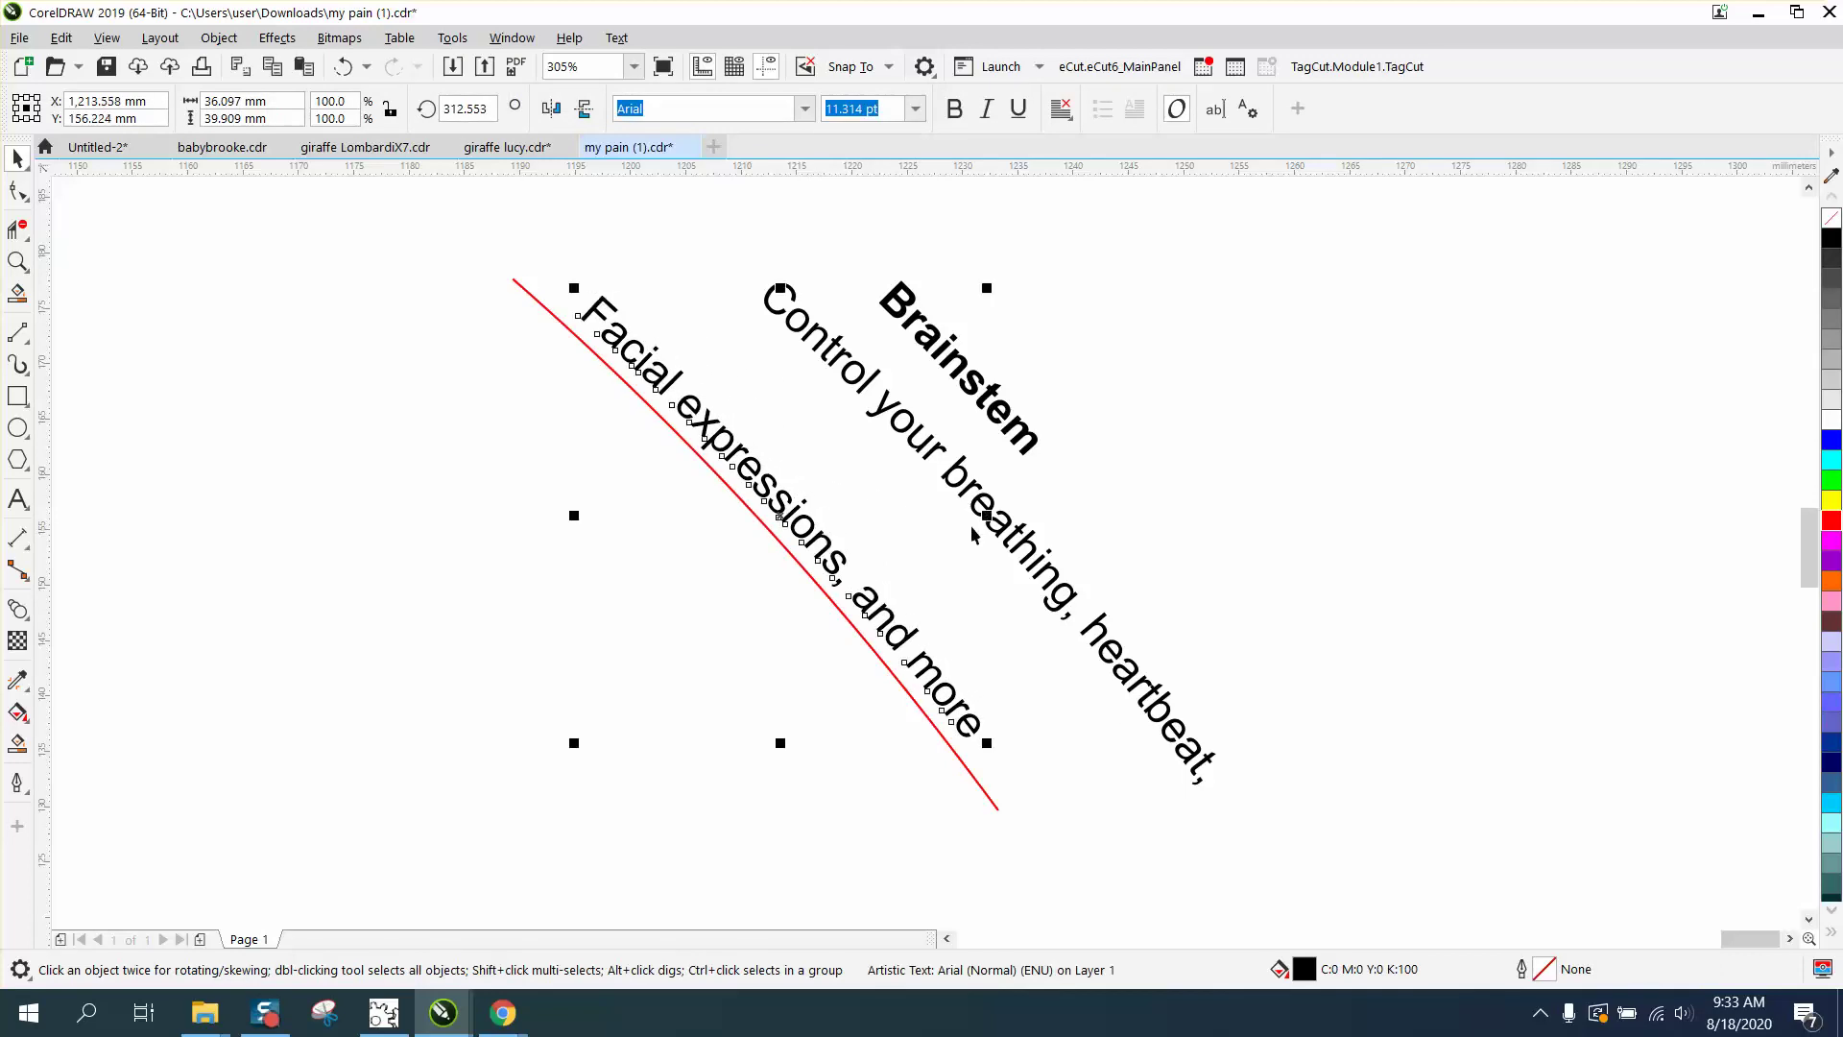
drag(1003, 540, 852, 512)
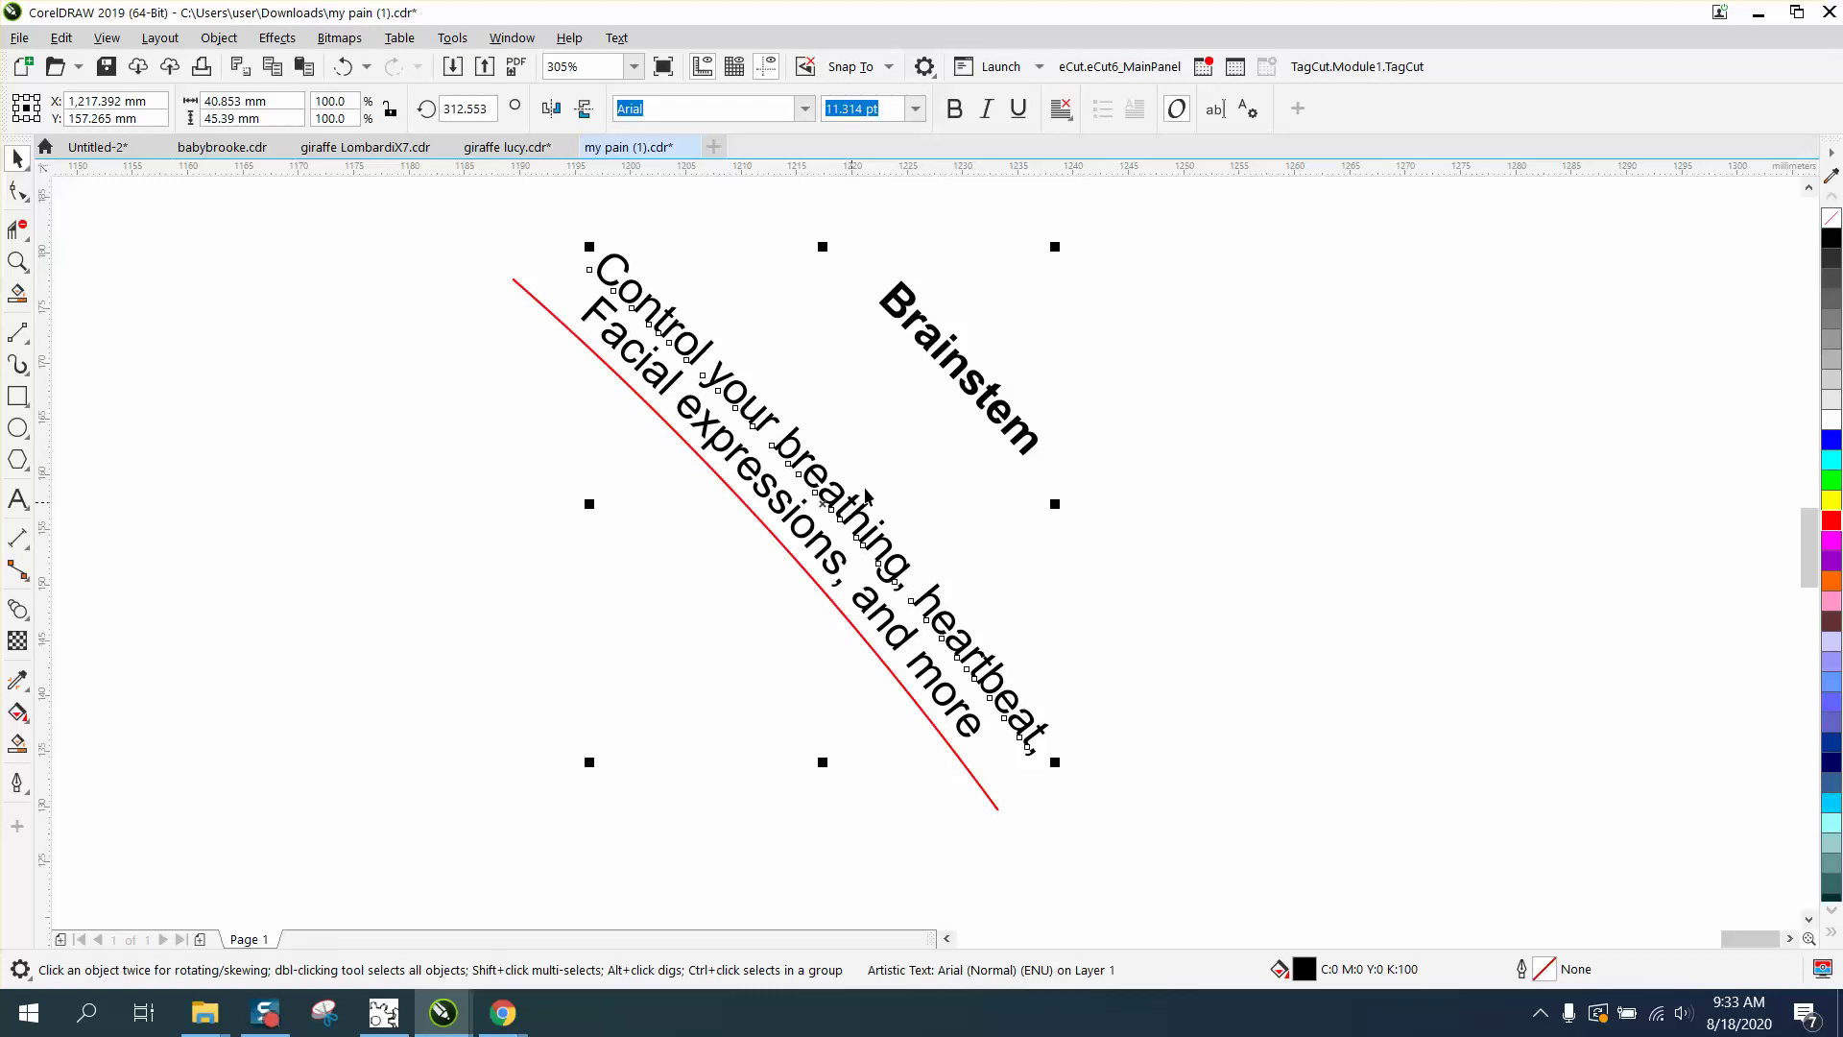
drag(959, 395, 866, 480)
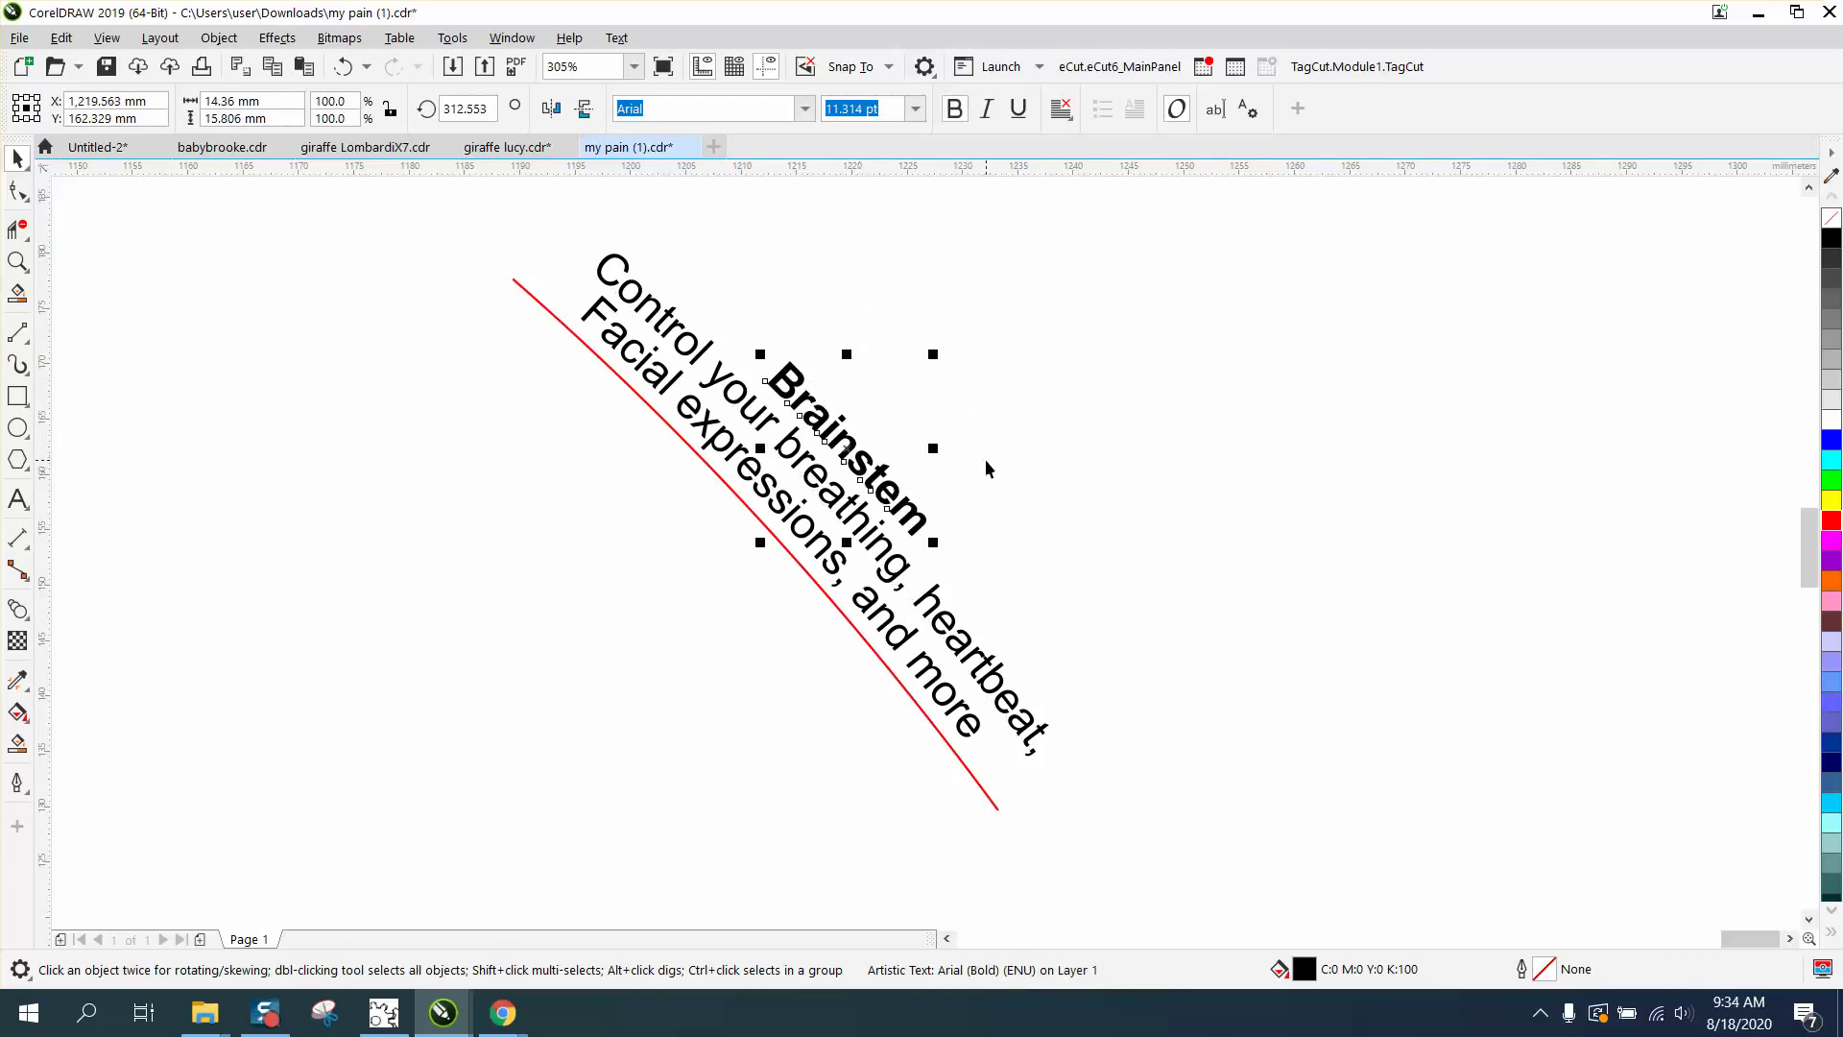
Set the nudge distance to 60 mm
scroll(985, 459, down, 3)
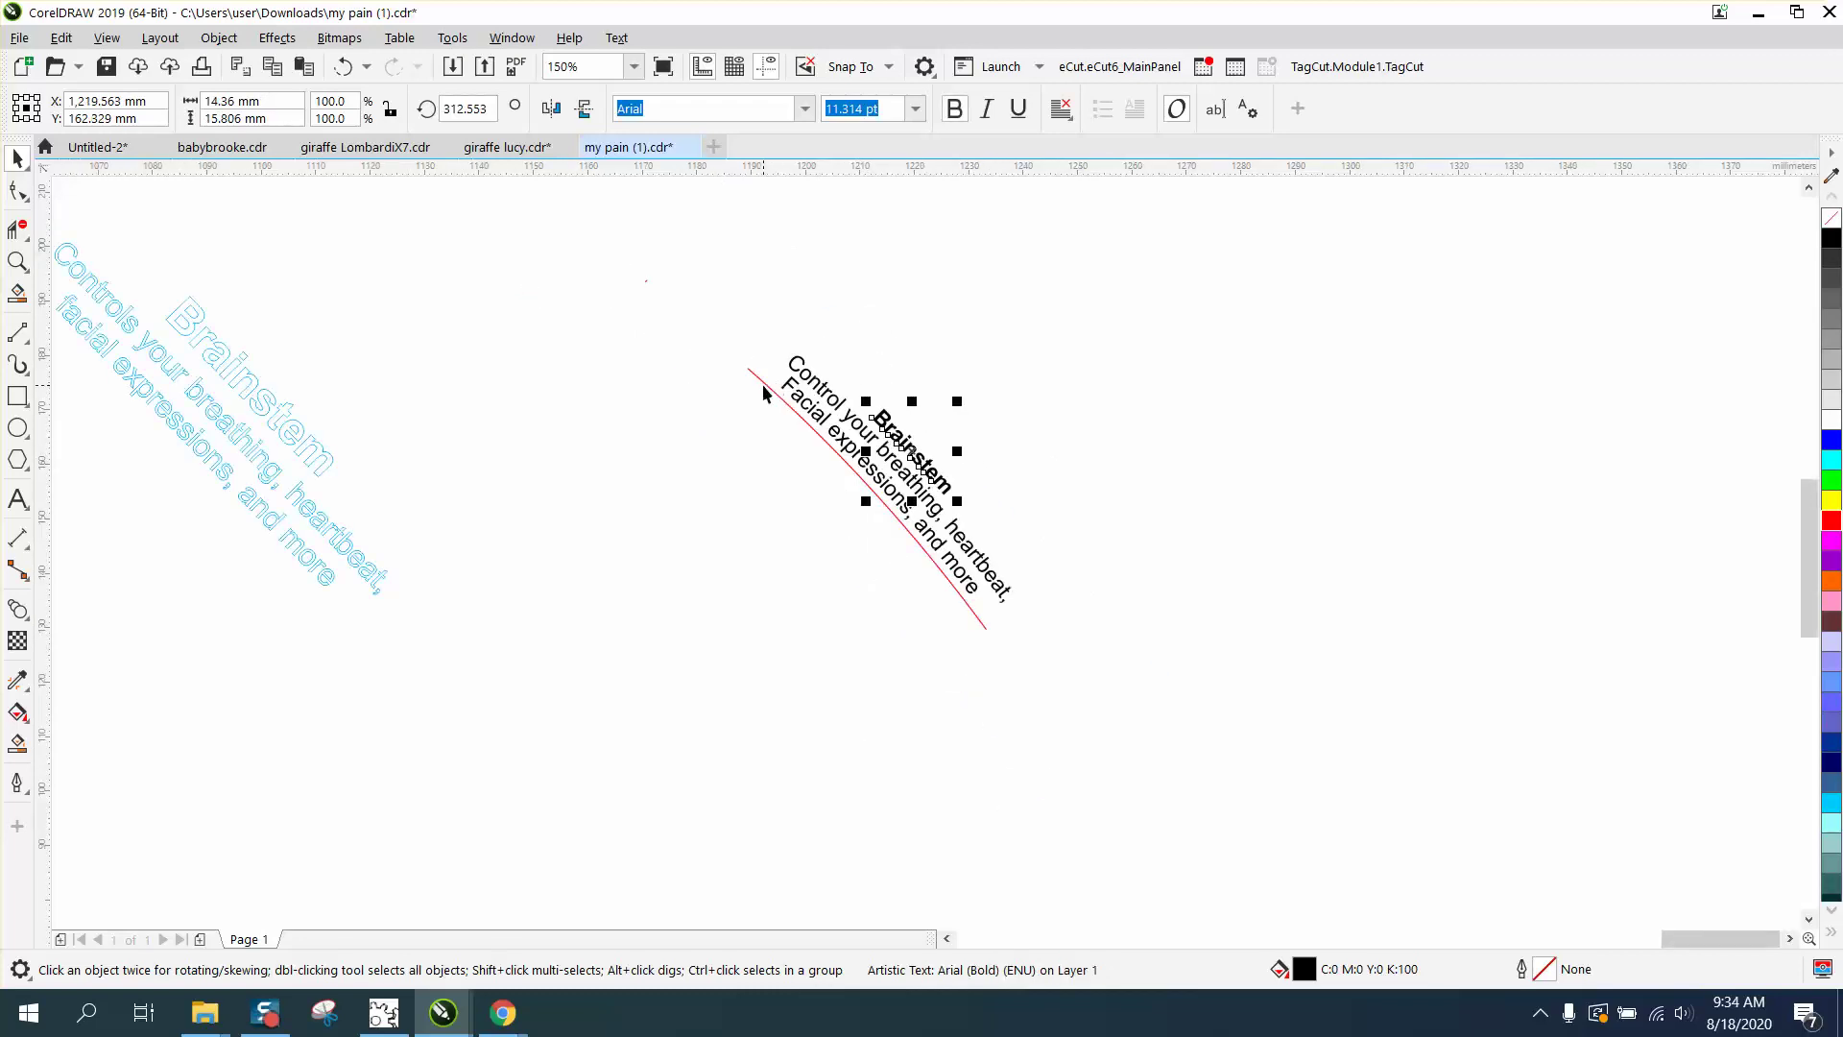
drag(717, 343, 1197, 718)
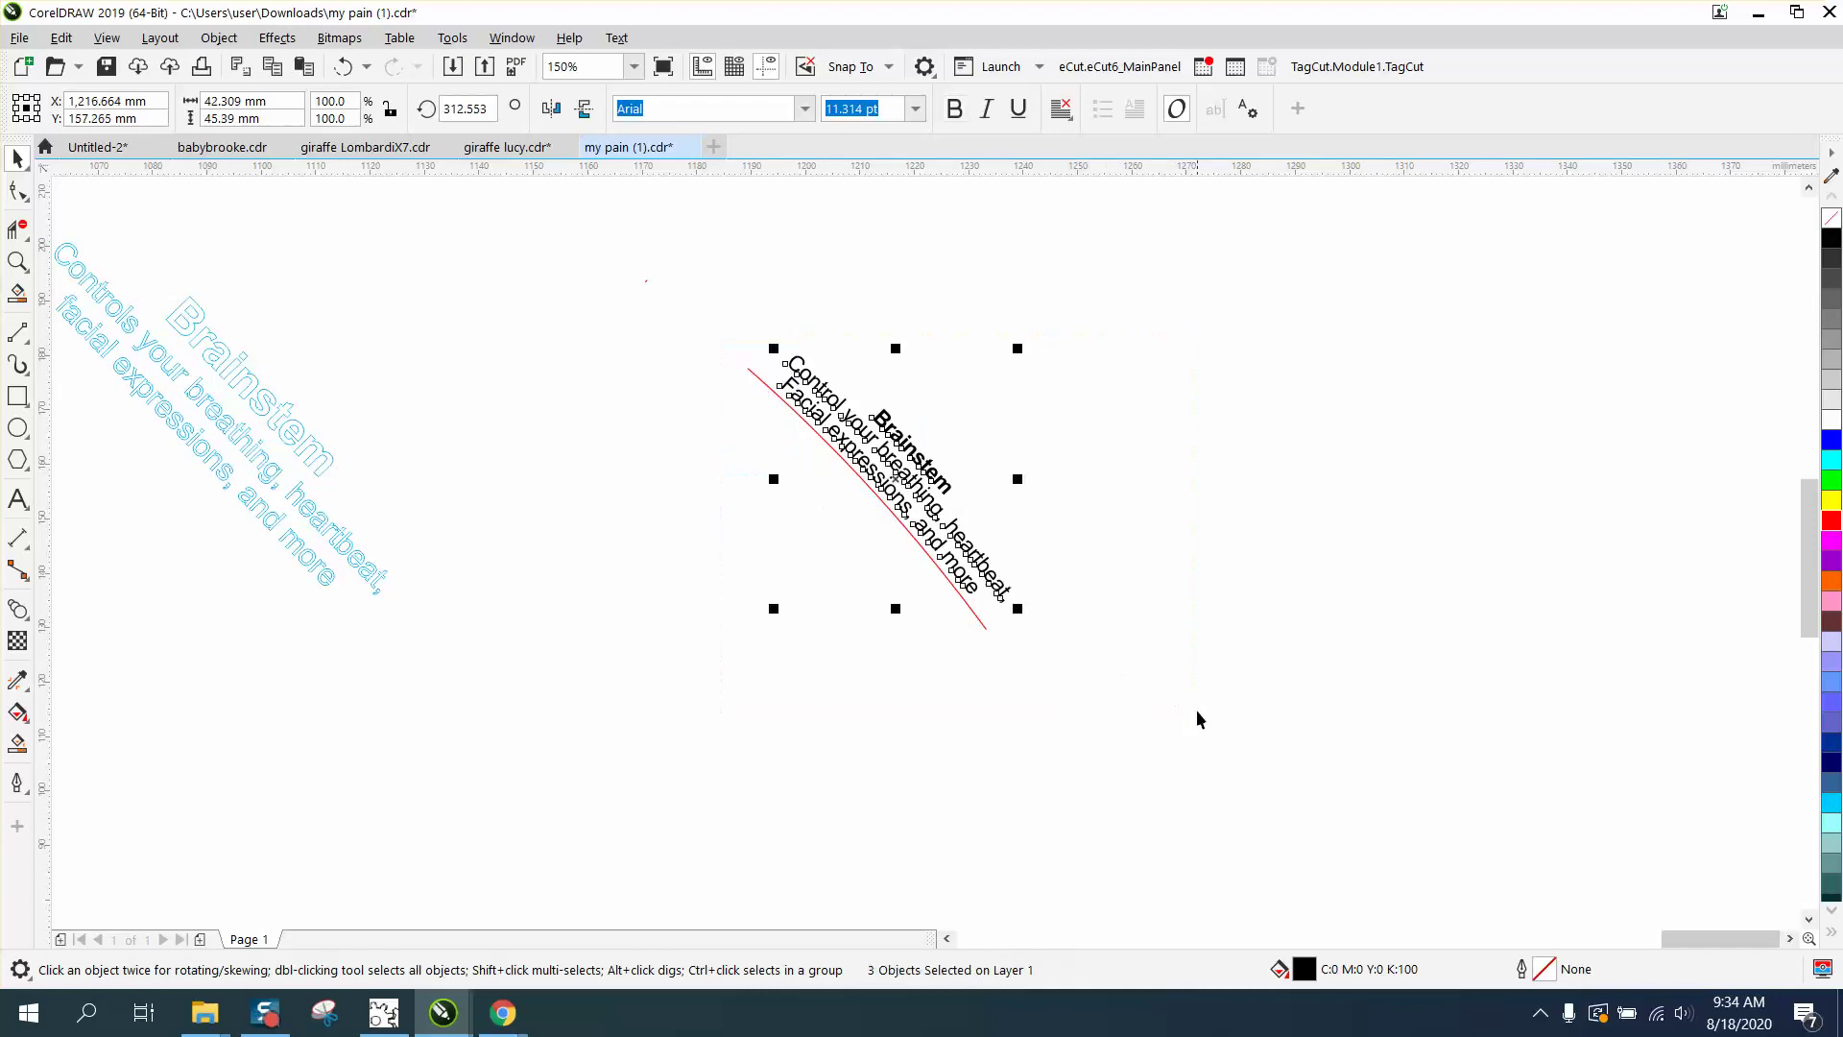
click(876, 210)
click(746, 109)
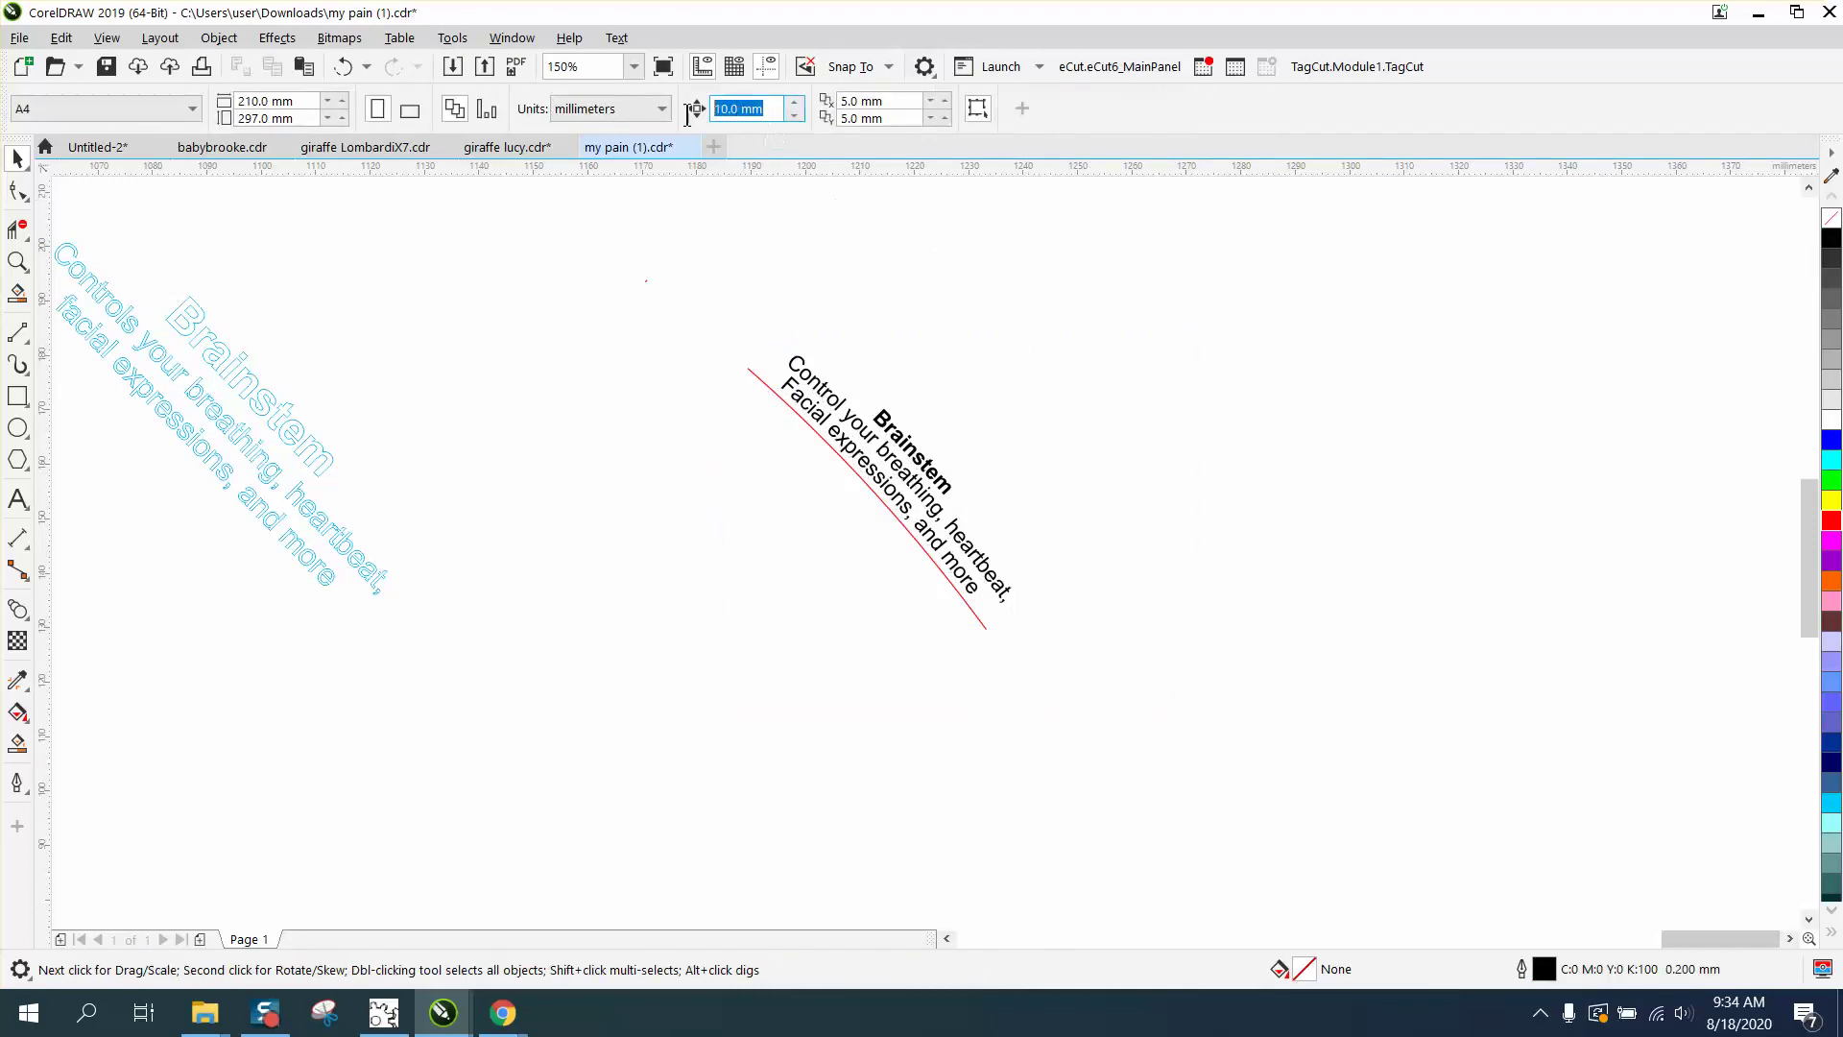
text(60)
Nudge the Brainstem title, curved text and red line left onto the head's brainstem area
scroll(1000, 296, down, 2)
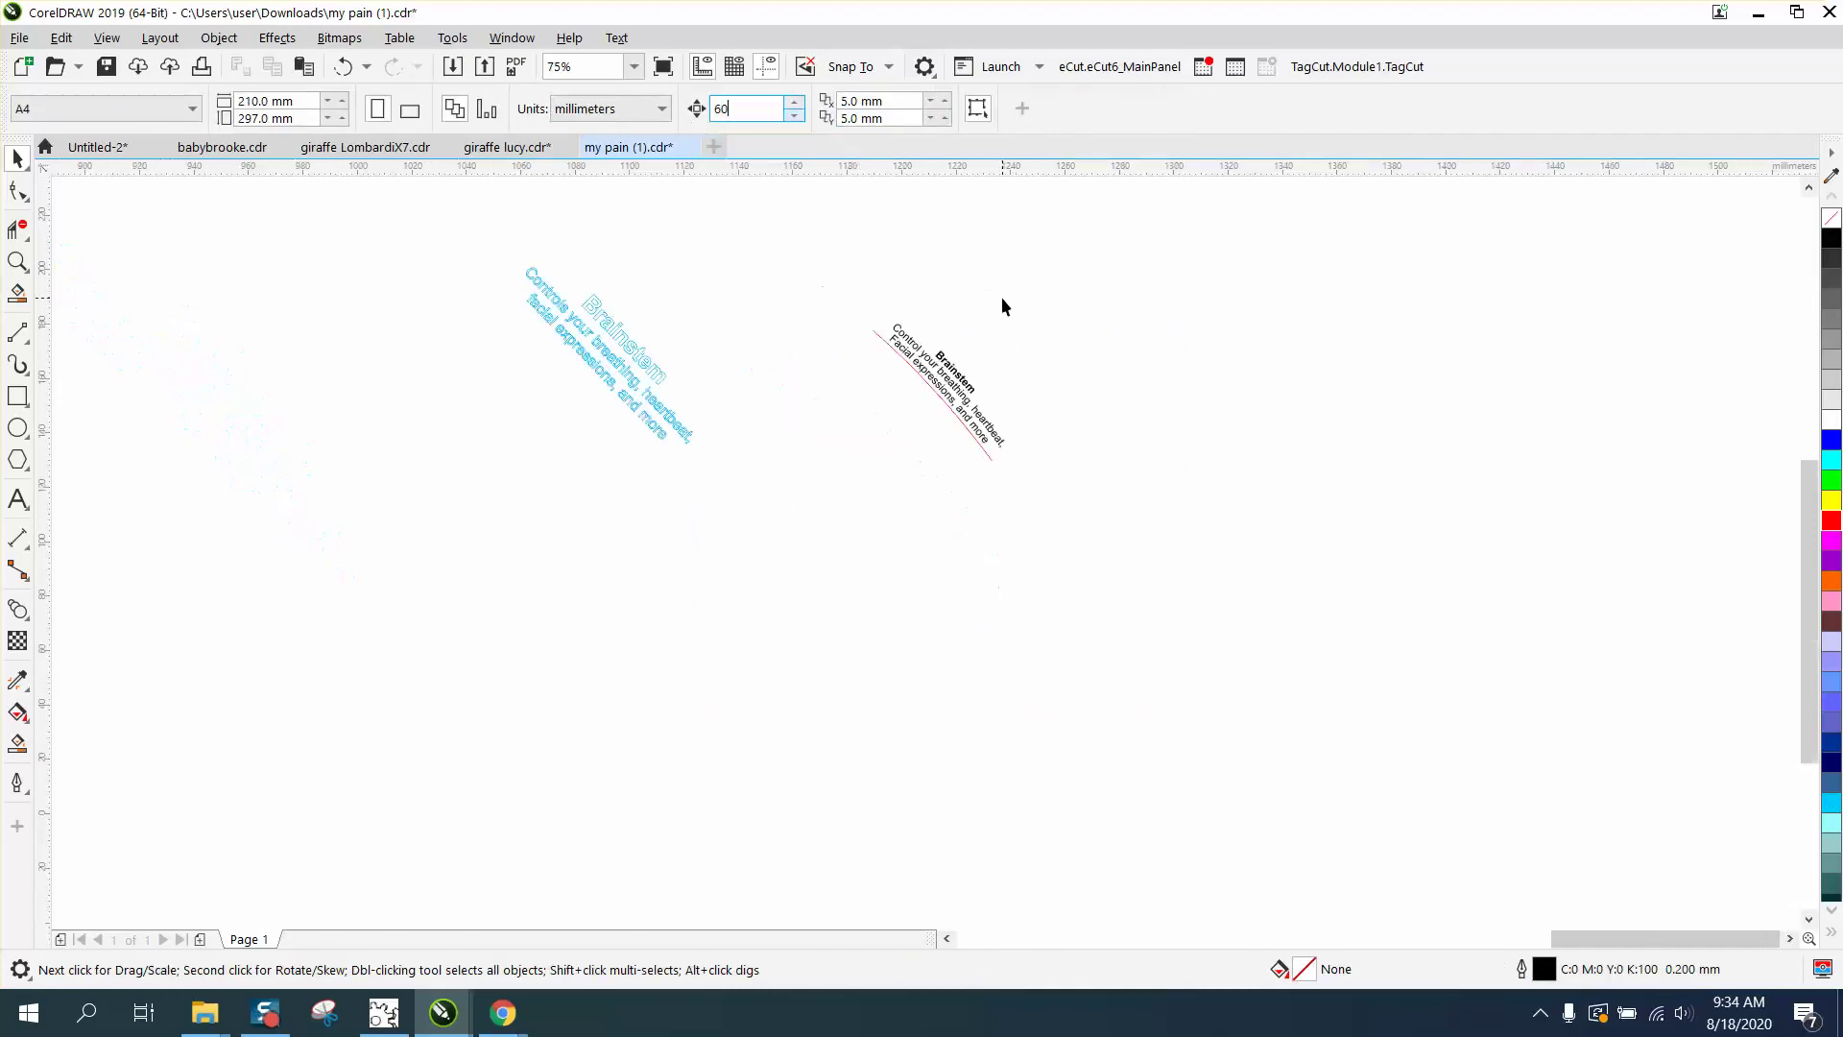
drag(839, 300, 1200, 587)
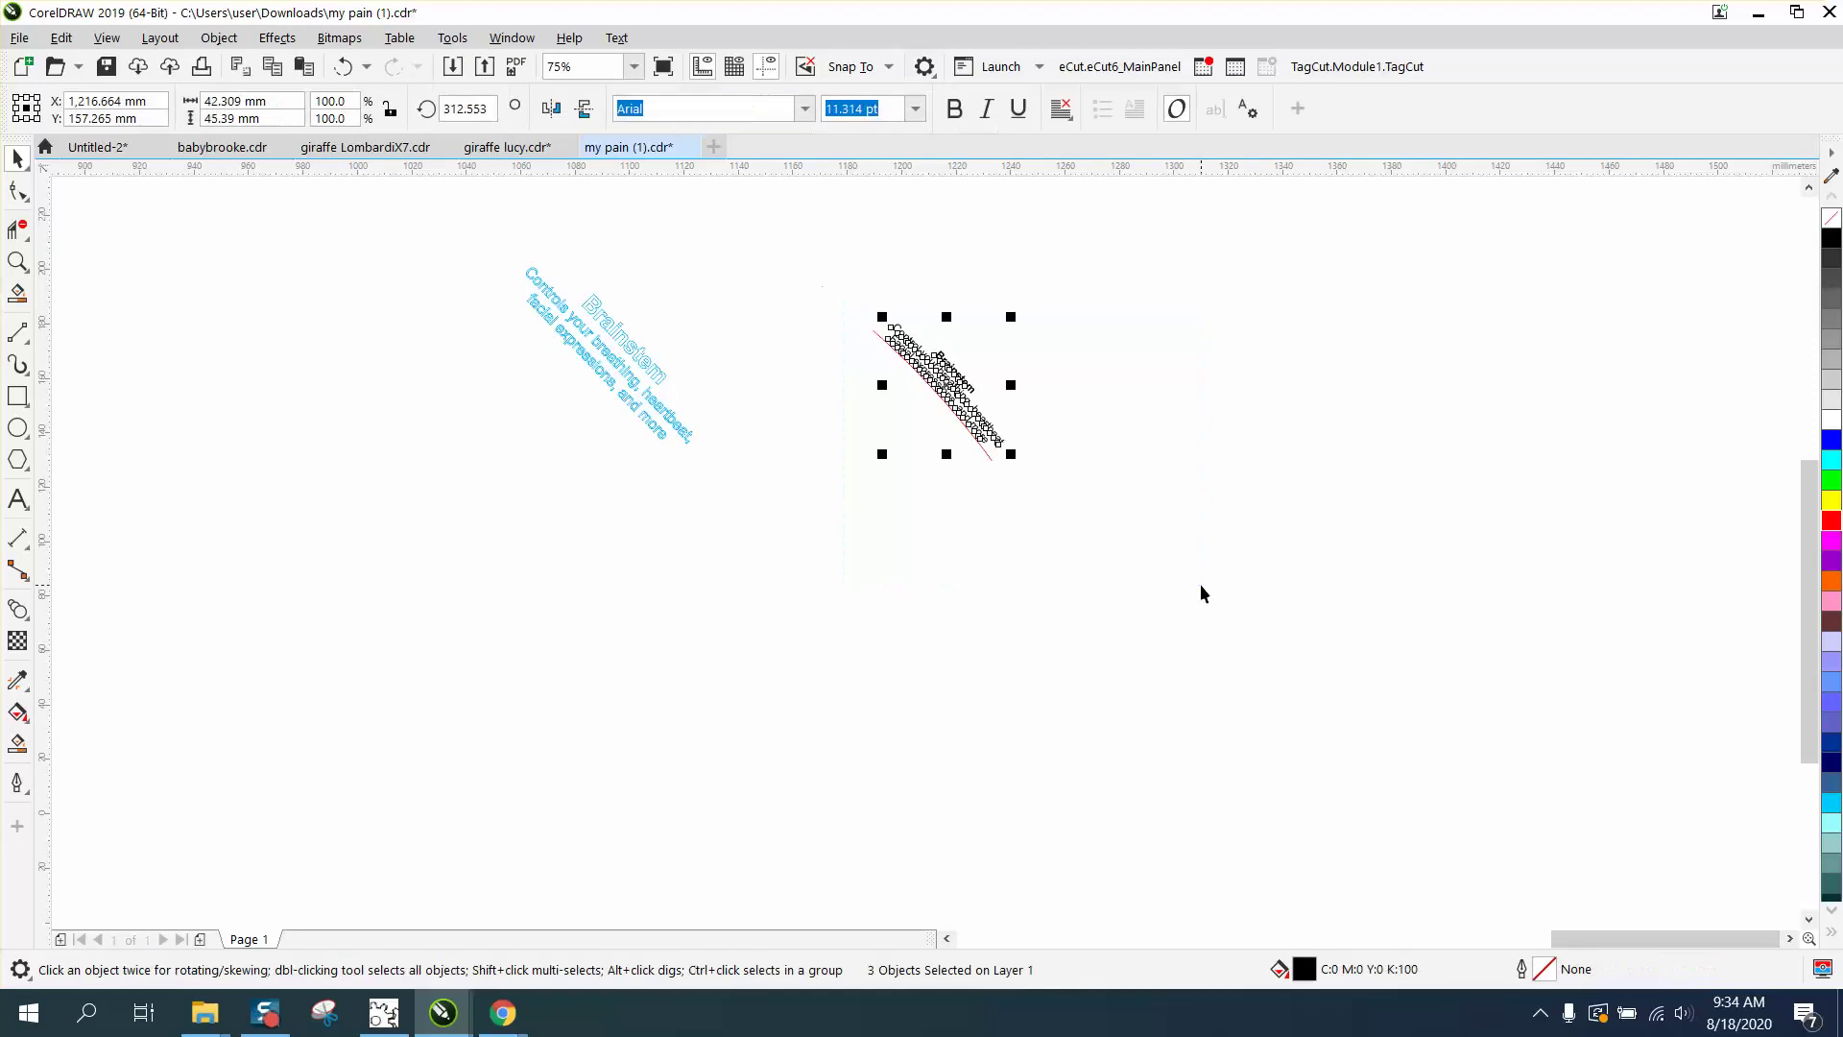
key(Left)
key(Left)
key(Left)
key(Left)
key(Left)
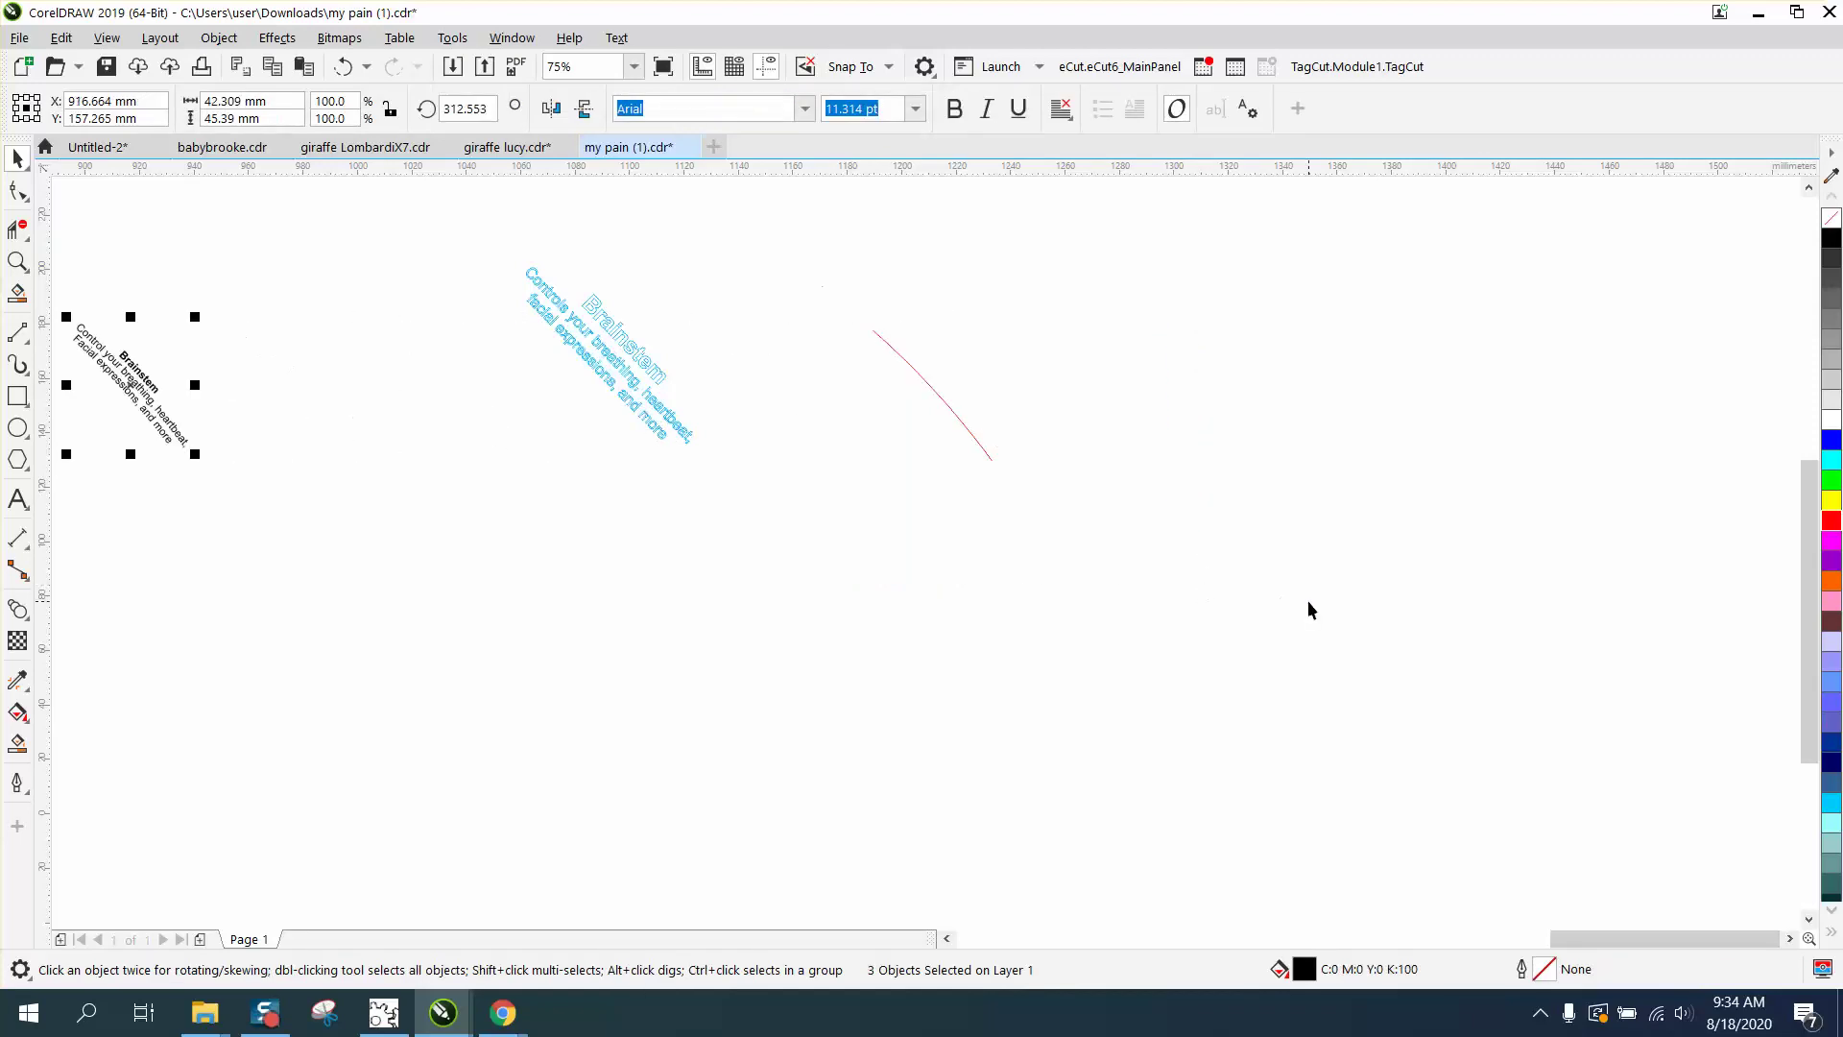
scroll(1307, 610, down, 2)
key(Left)
key(Left)
key(Left)
key(Left)
key(Left)
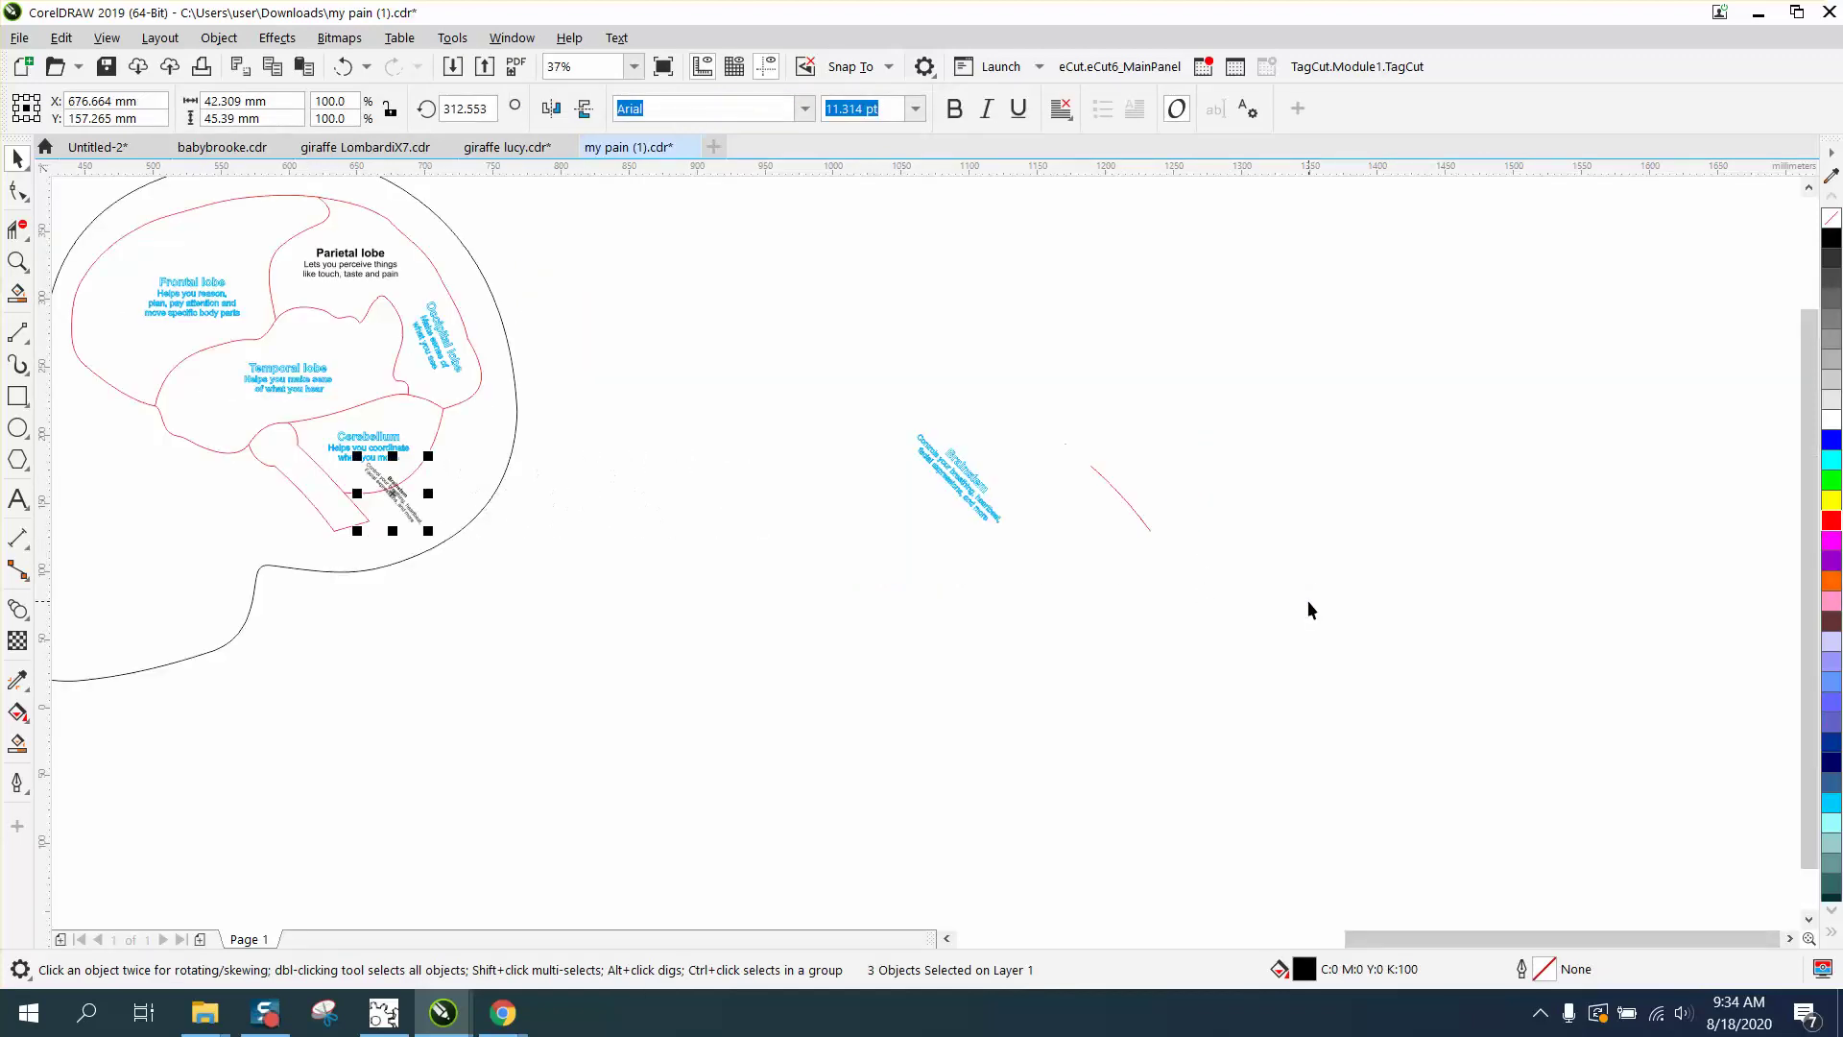
Zoom into the brainstem lobe, then enlarge and reposition the Brainstem labels inside it
click(18, 261)
drag(230, 422, 526, 603)
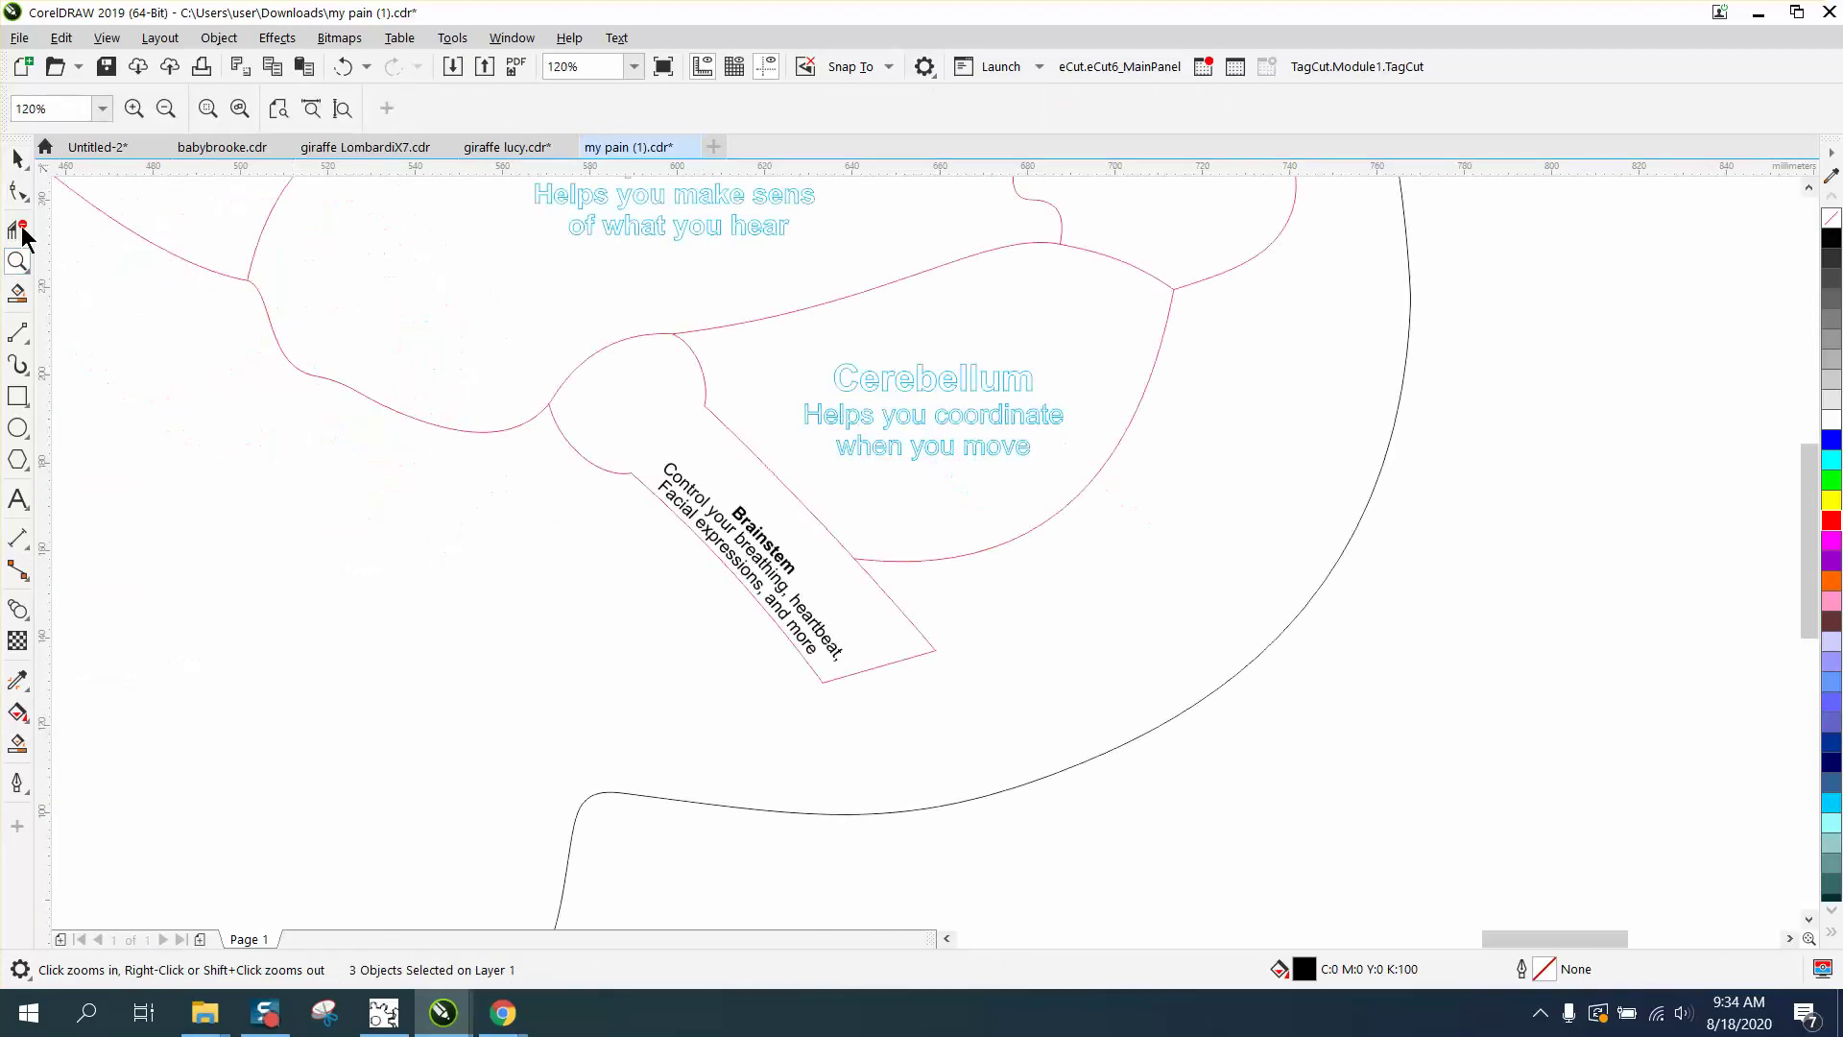
click(17, 159)
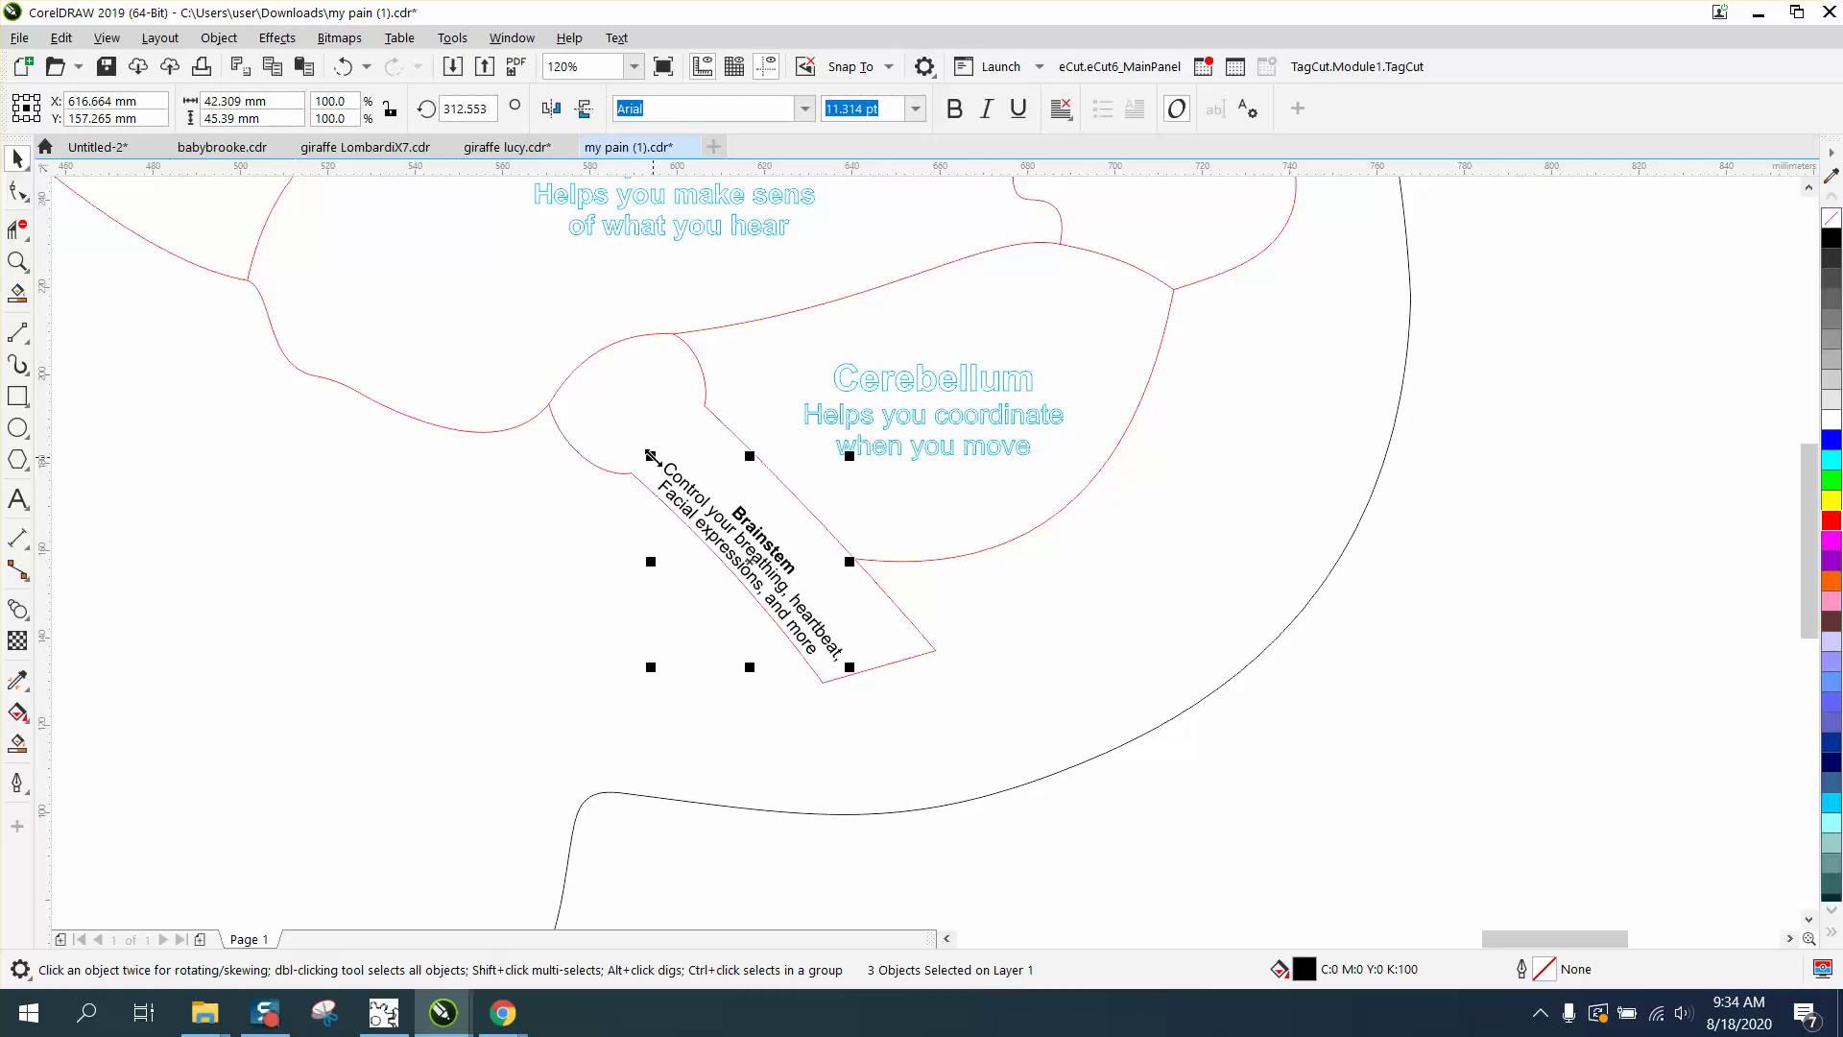
drag(651, 455, 613, 414)
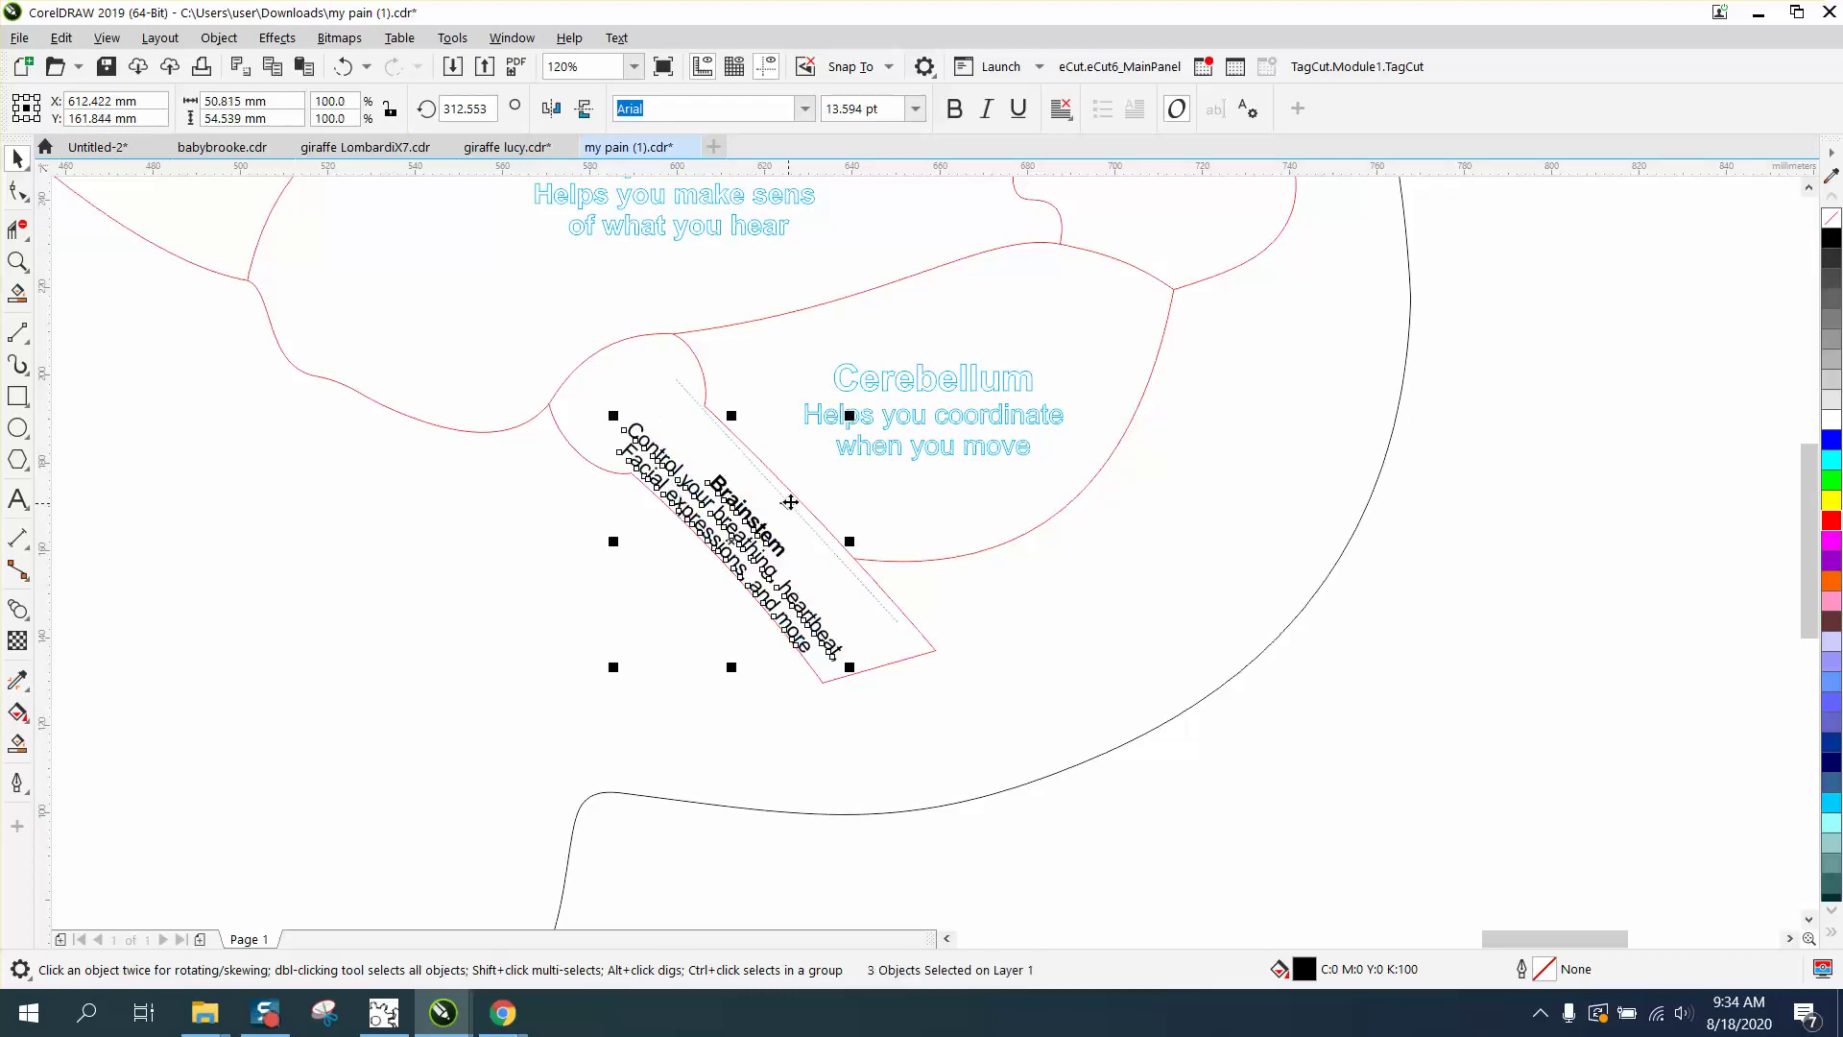
drag(764, 533, 783, 525)
click(1240, 775)
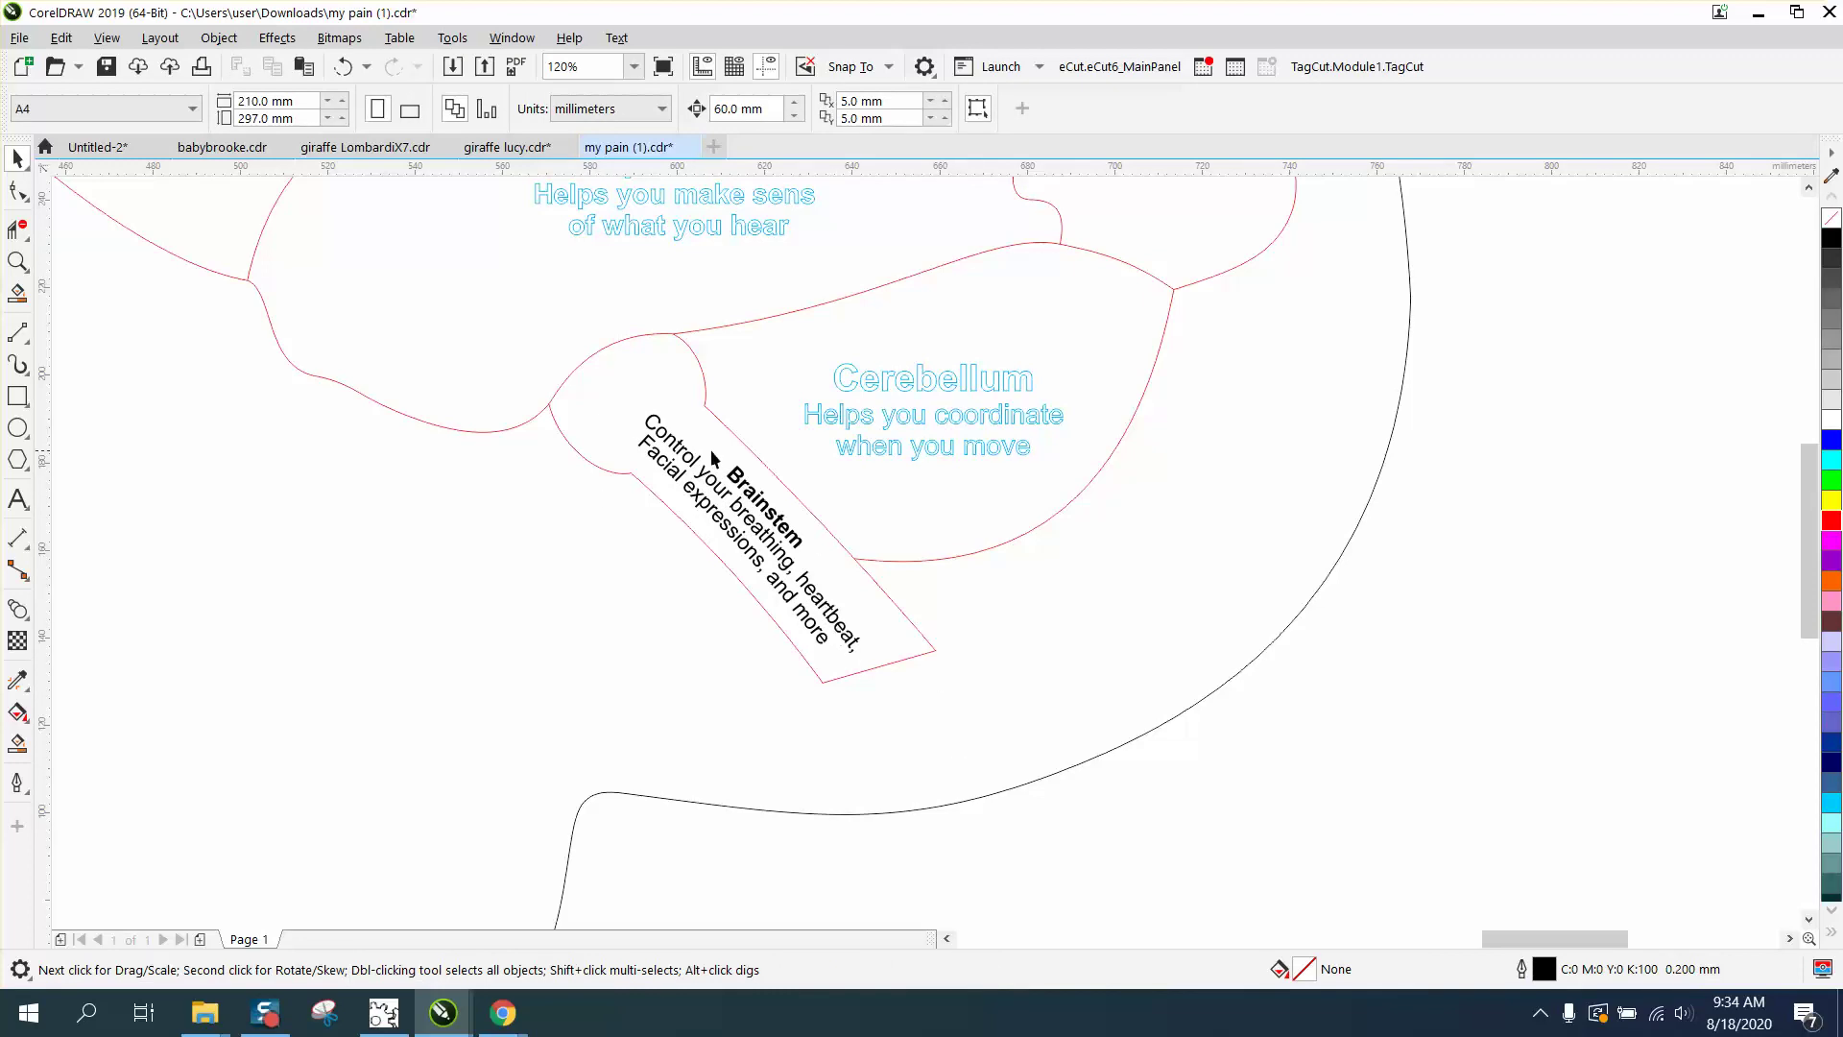
Undo those edits and enlarge the Control text slightly to 13.979 pt
click(655, 423)
key(ctrl+z)
key(ctrl+z)
key(ctrl+z)
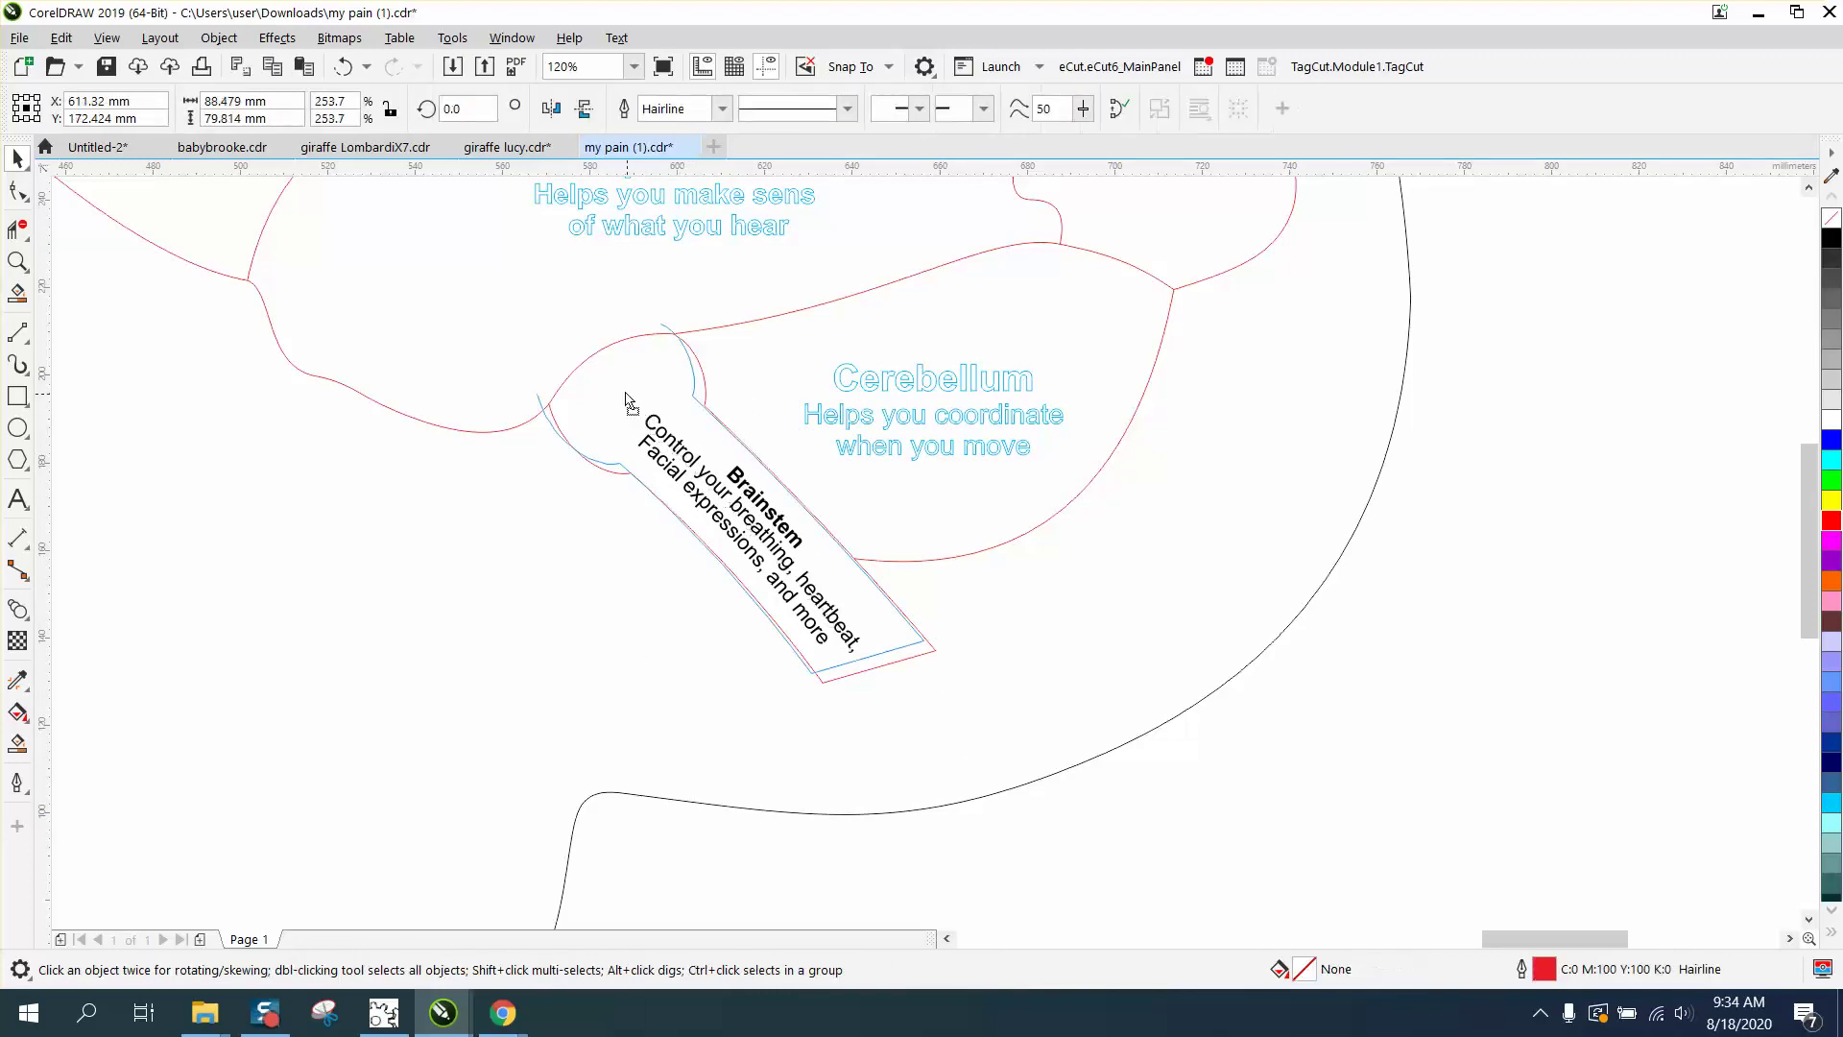
click(343, 66)
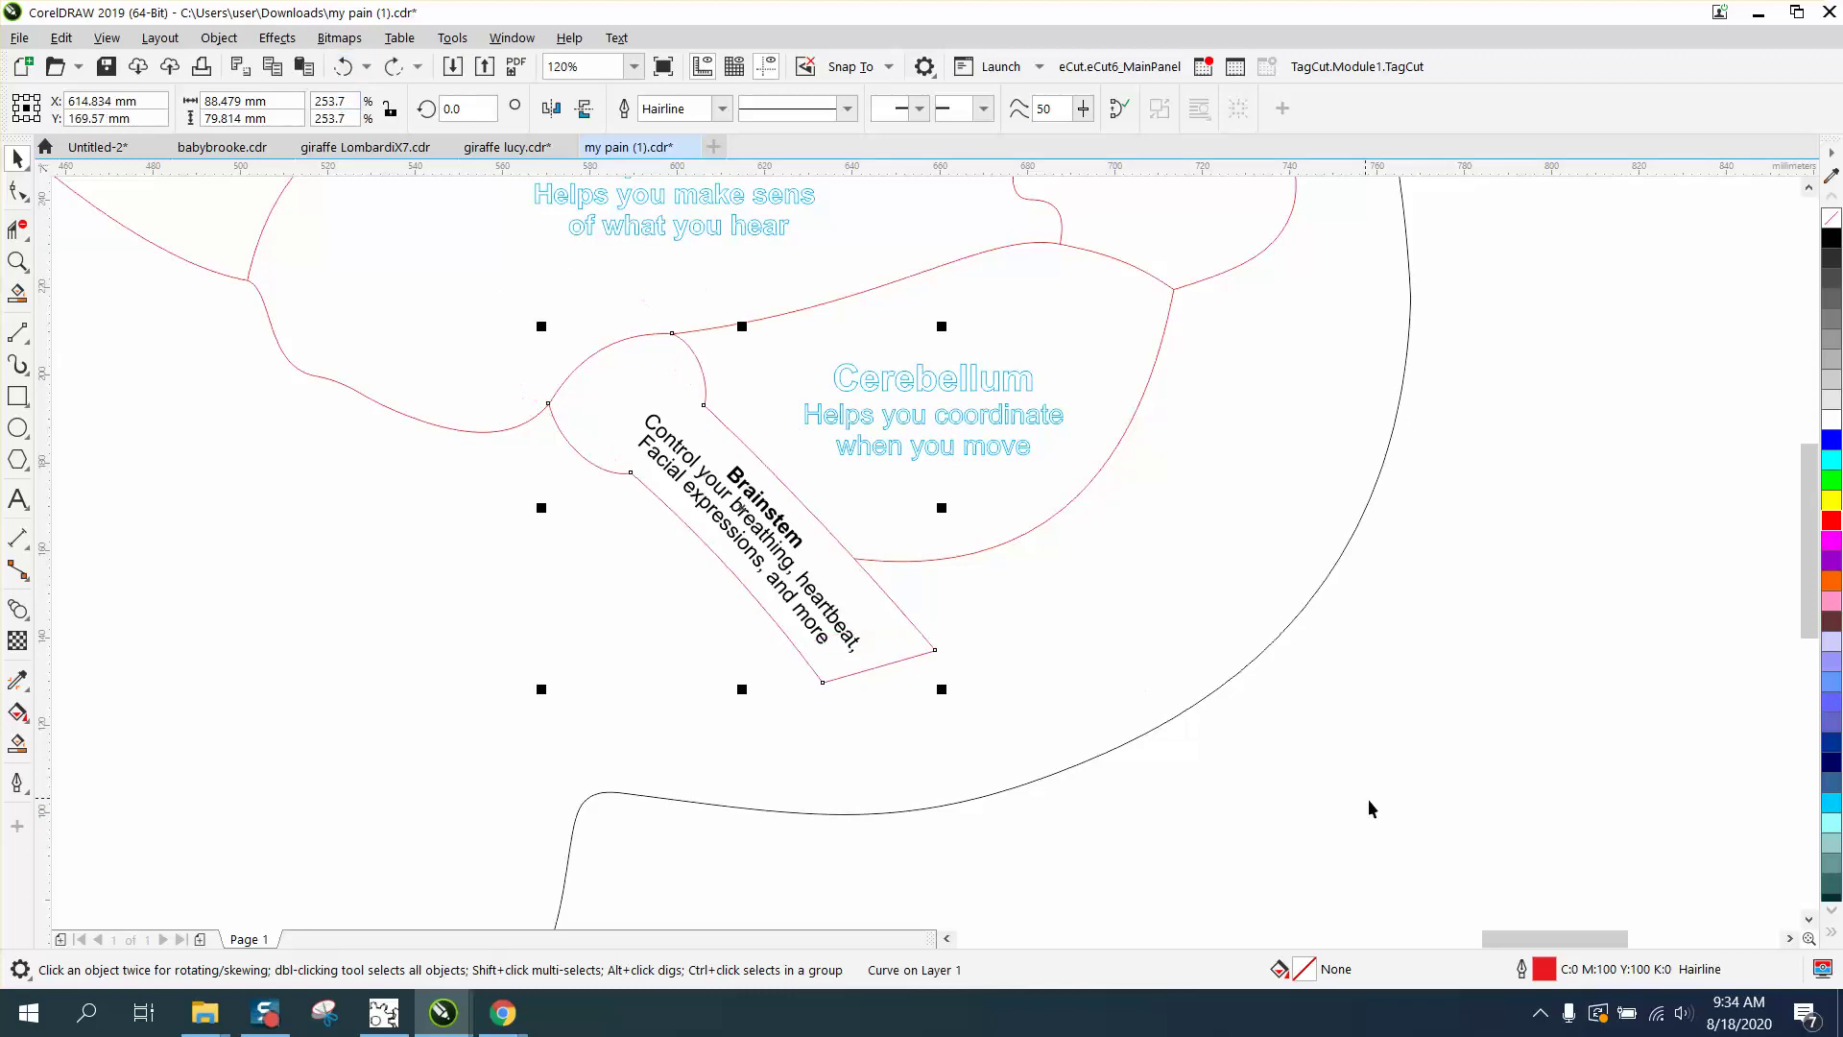
click(850, 641)
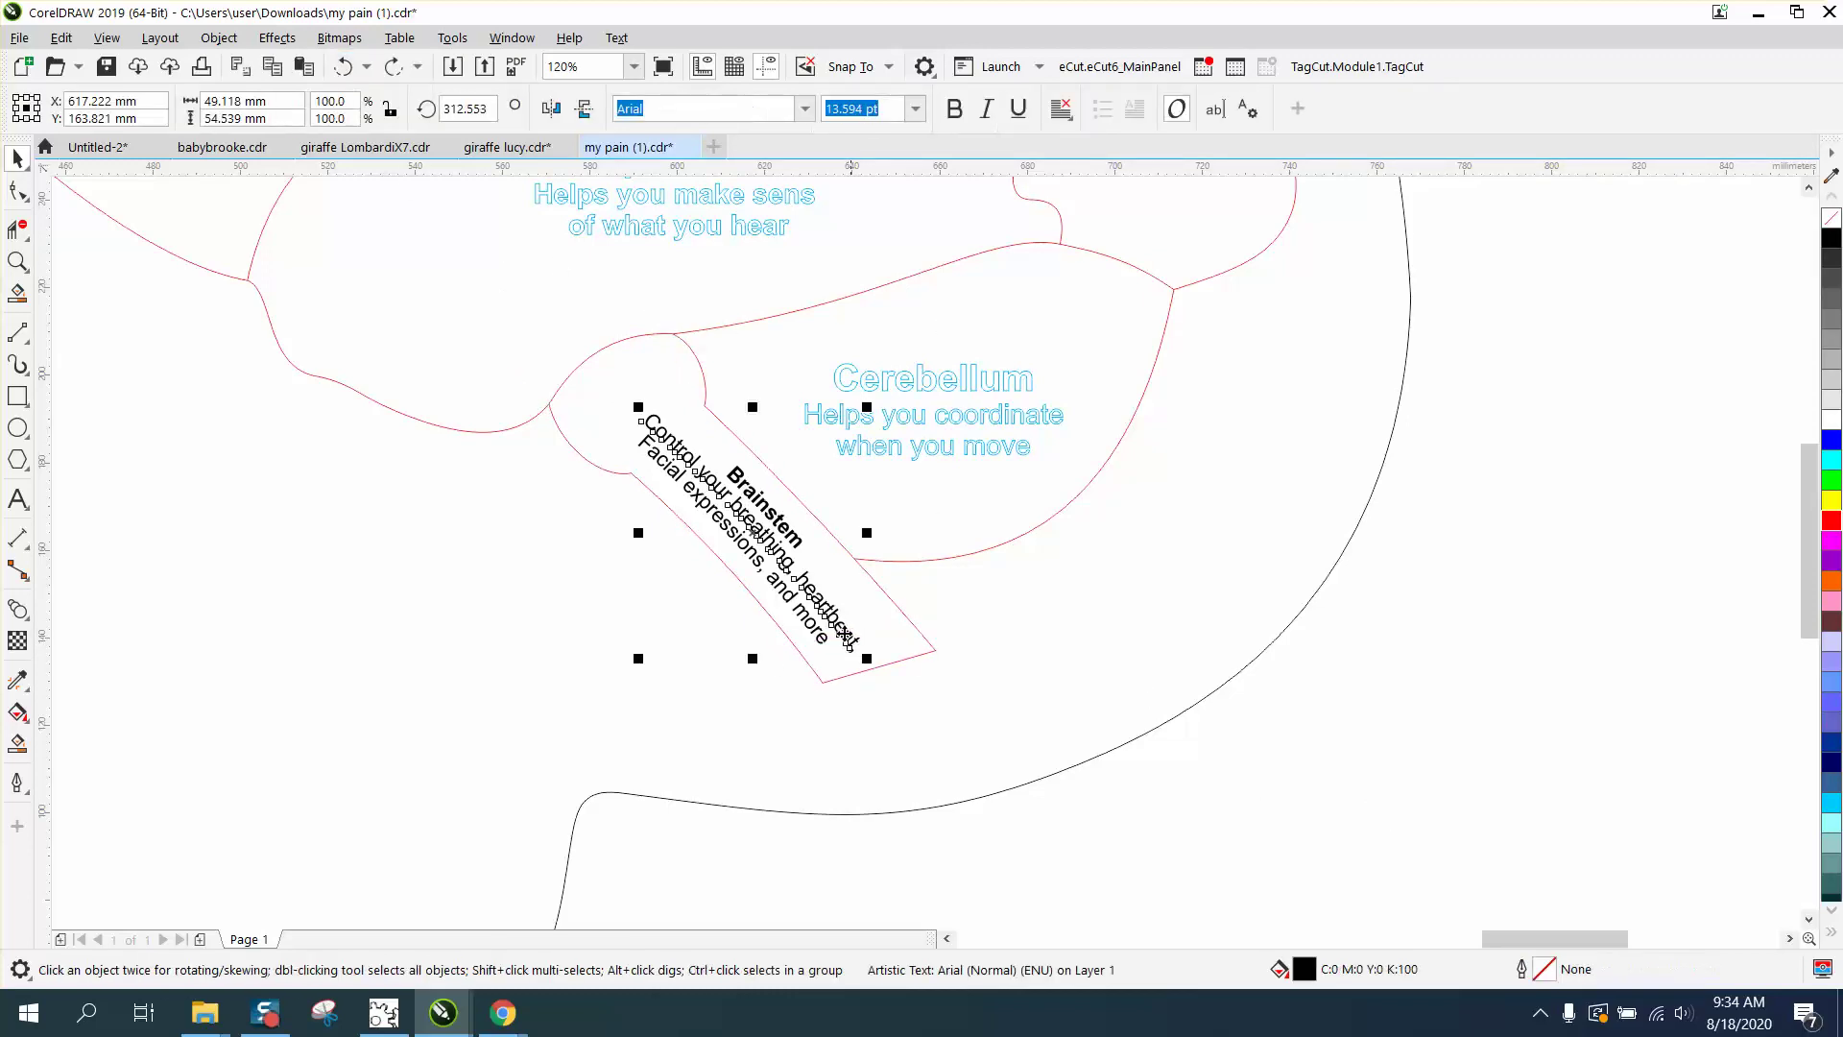
mouse_move(639, 407)
mouse_down()
mouse_move(616, 384)
mouse_move(630, 397)
mouse_up()
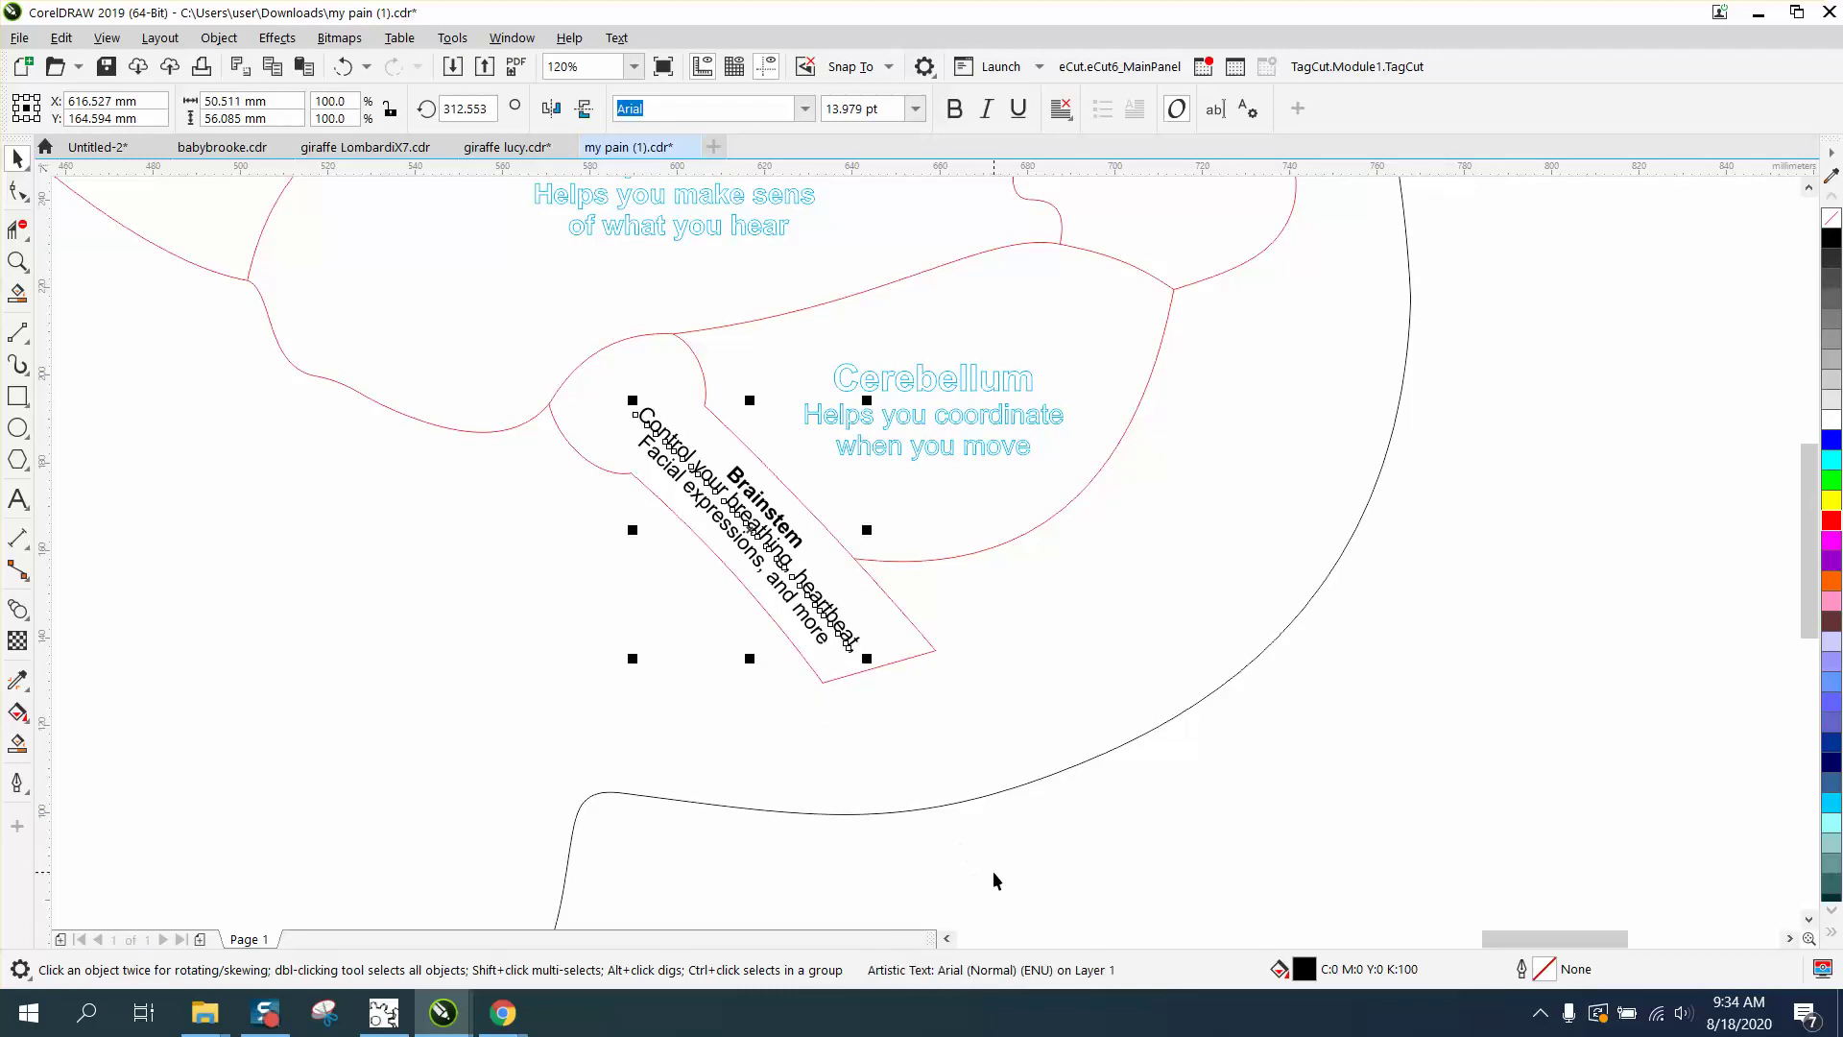
Lasso and group the three Brainstem lines, then scale the group up about 108%
click(30, 173)
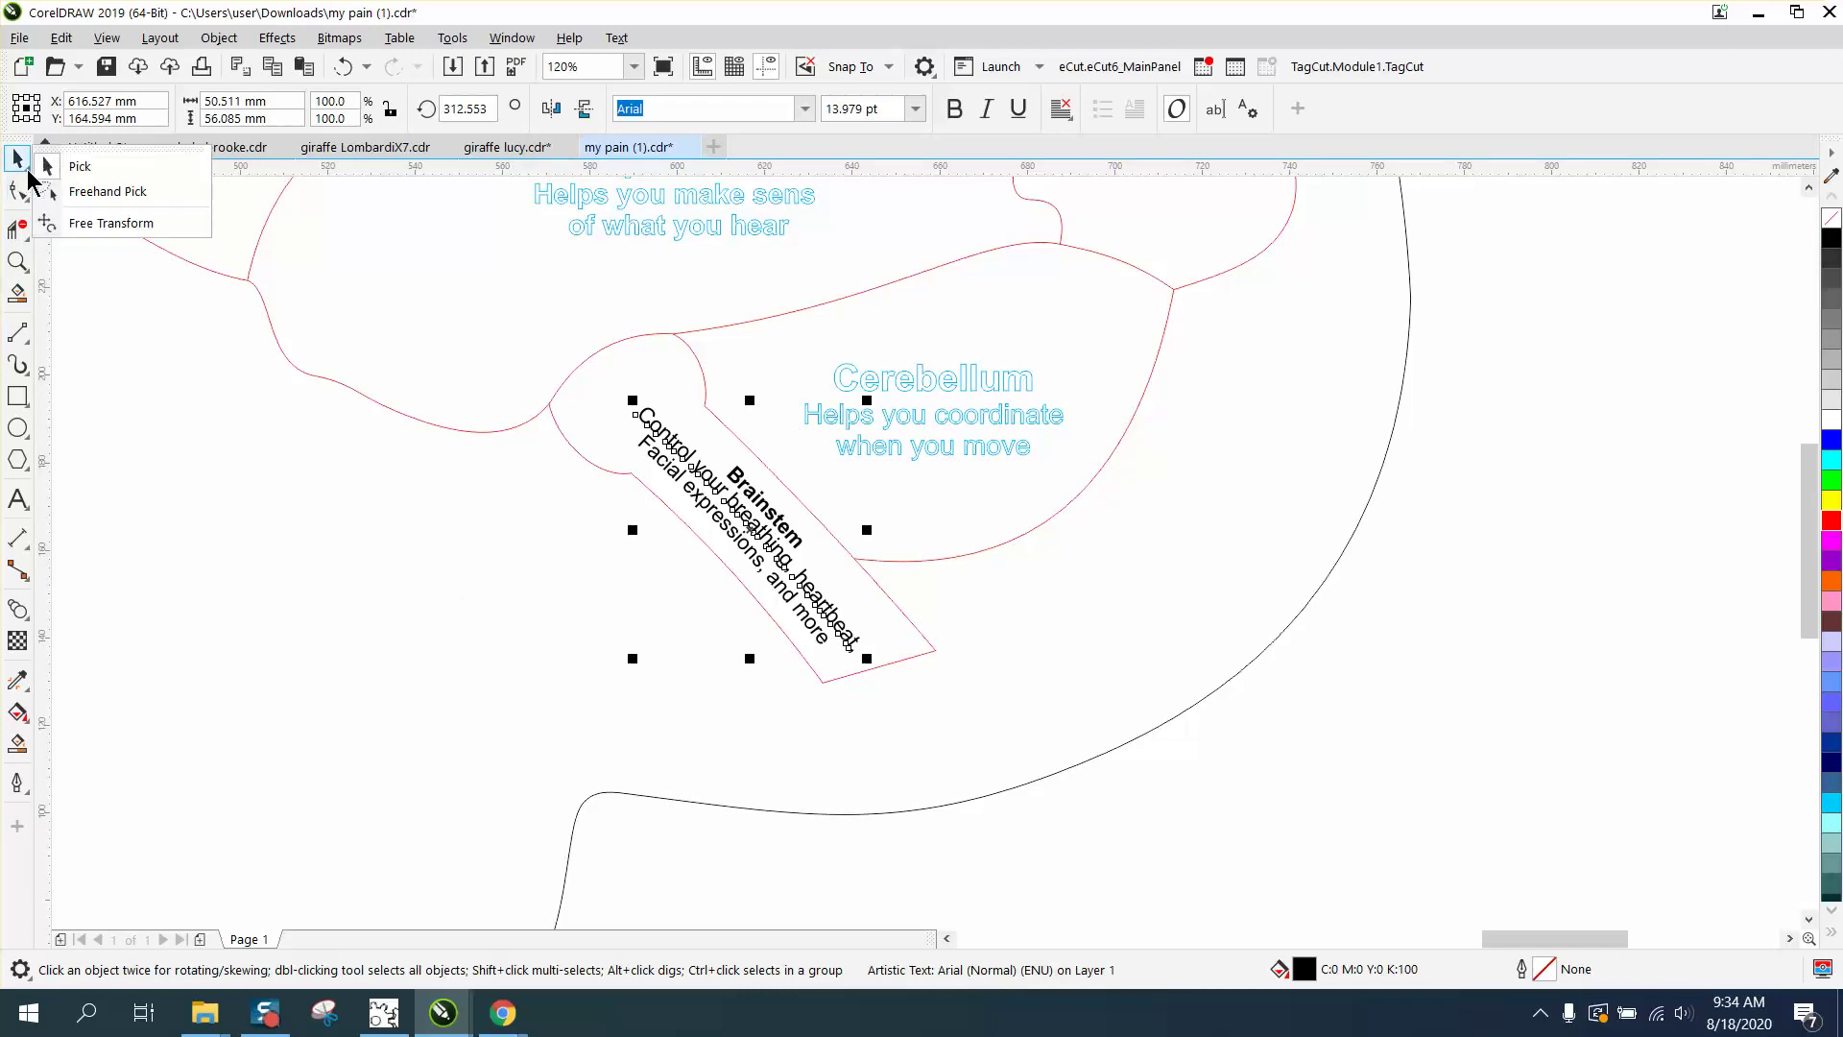
click(103, 193)
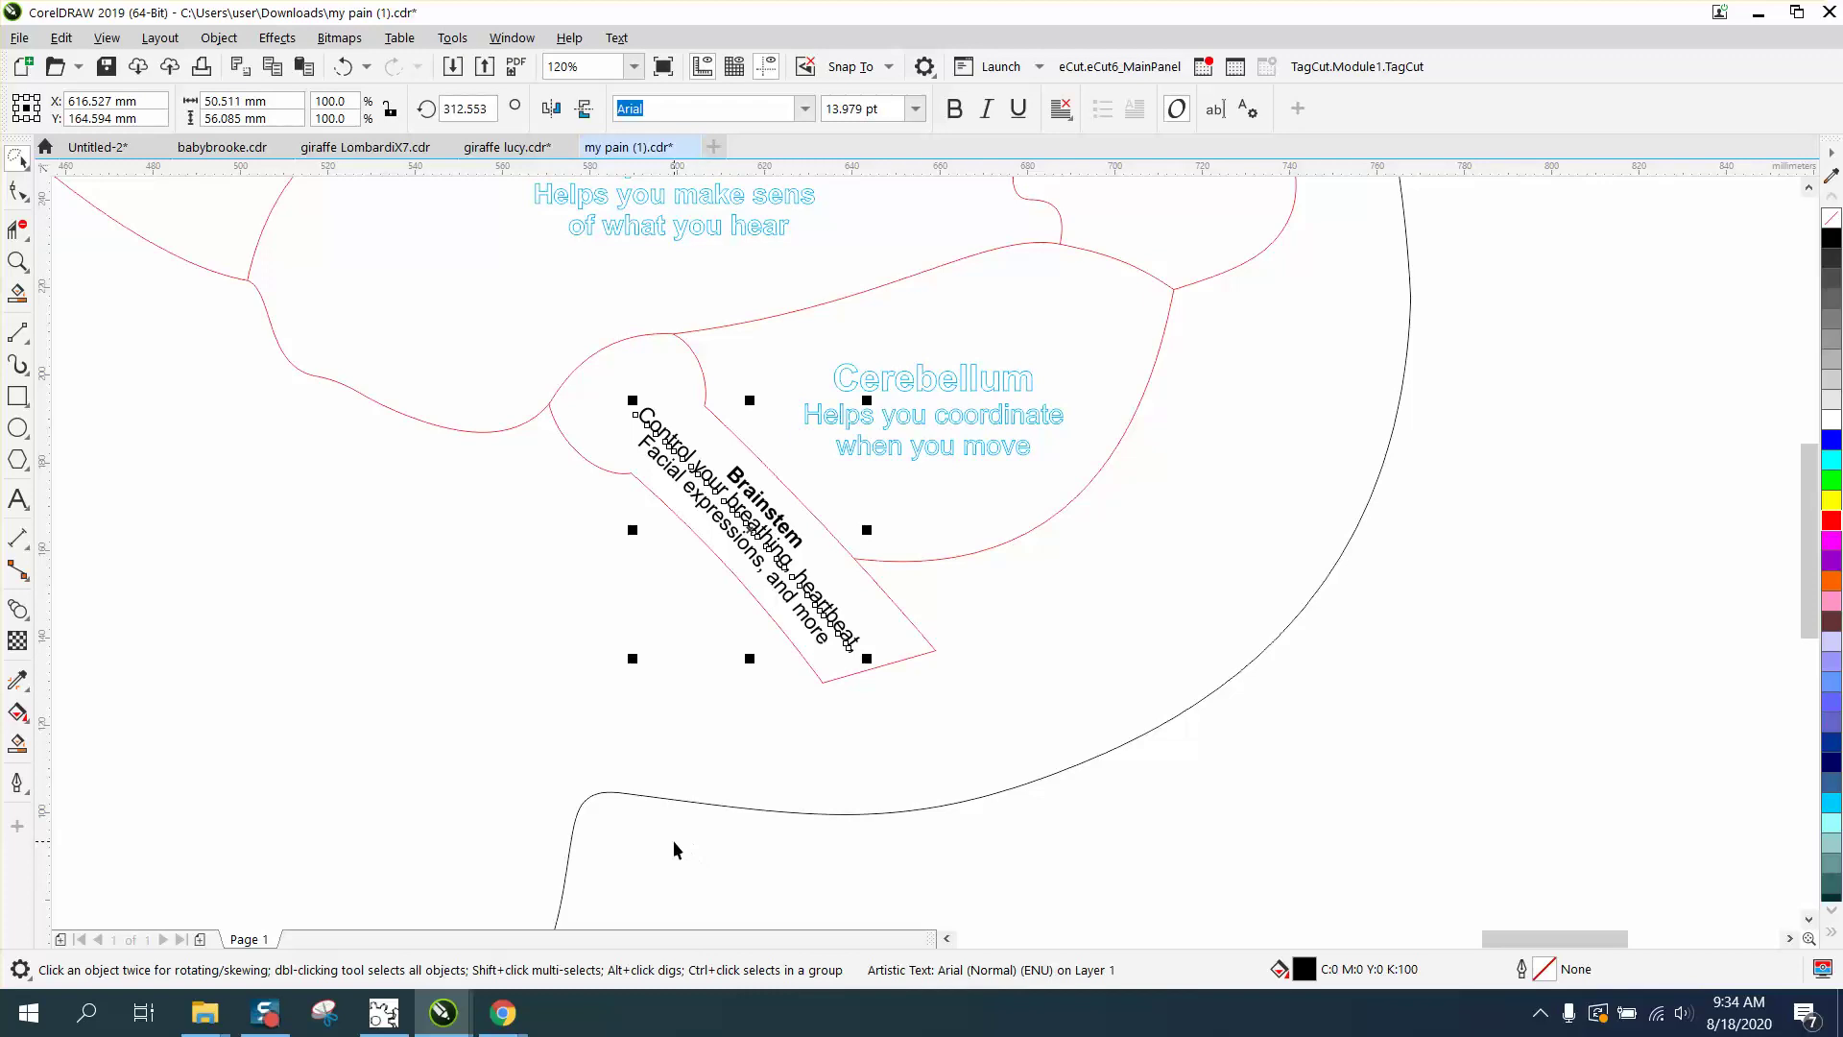
mouse_move(672, 839)
mouse_down()
mouse_move(596, 406)
mouse_move(614, 387)
mouse_move(707, 401)
mouse_move(870, 588)
mouse_up()
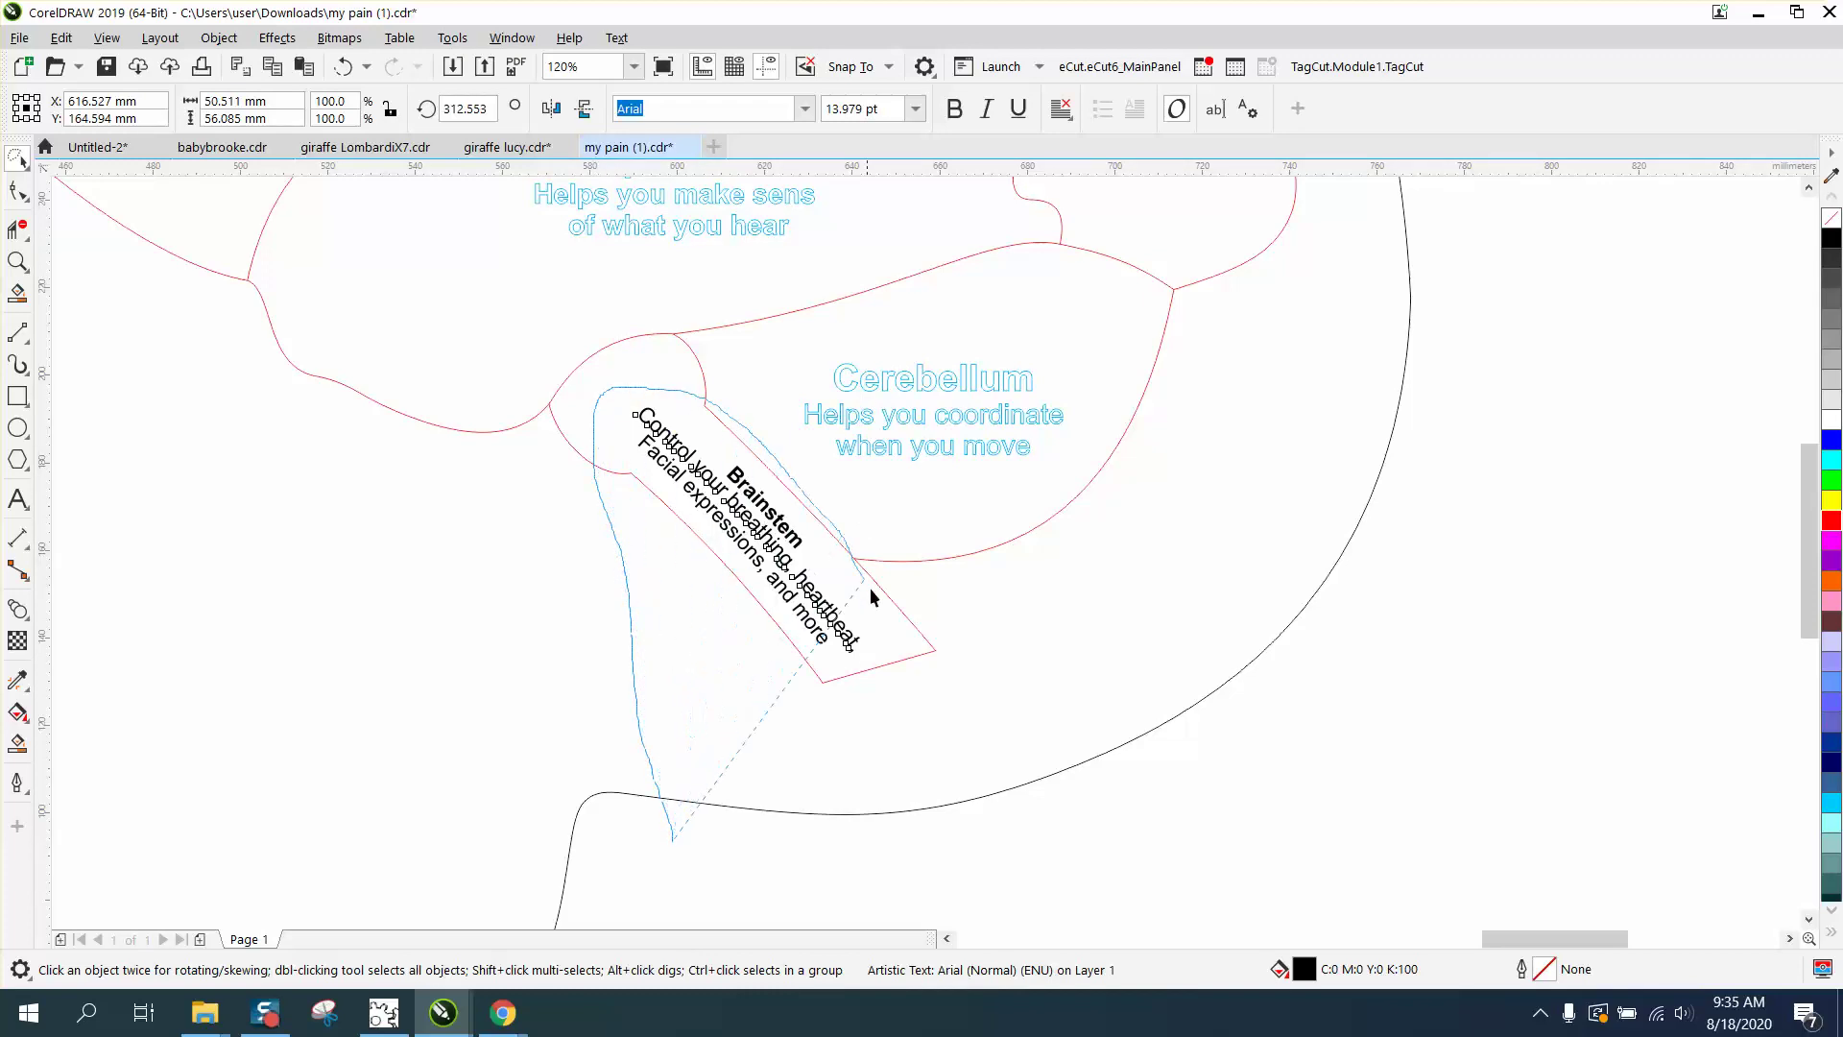
drag(785, 706, 785, 707)
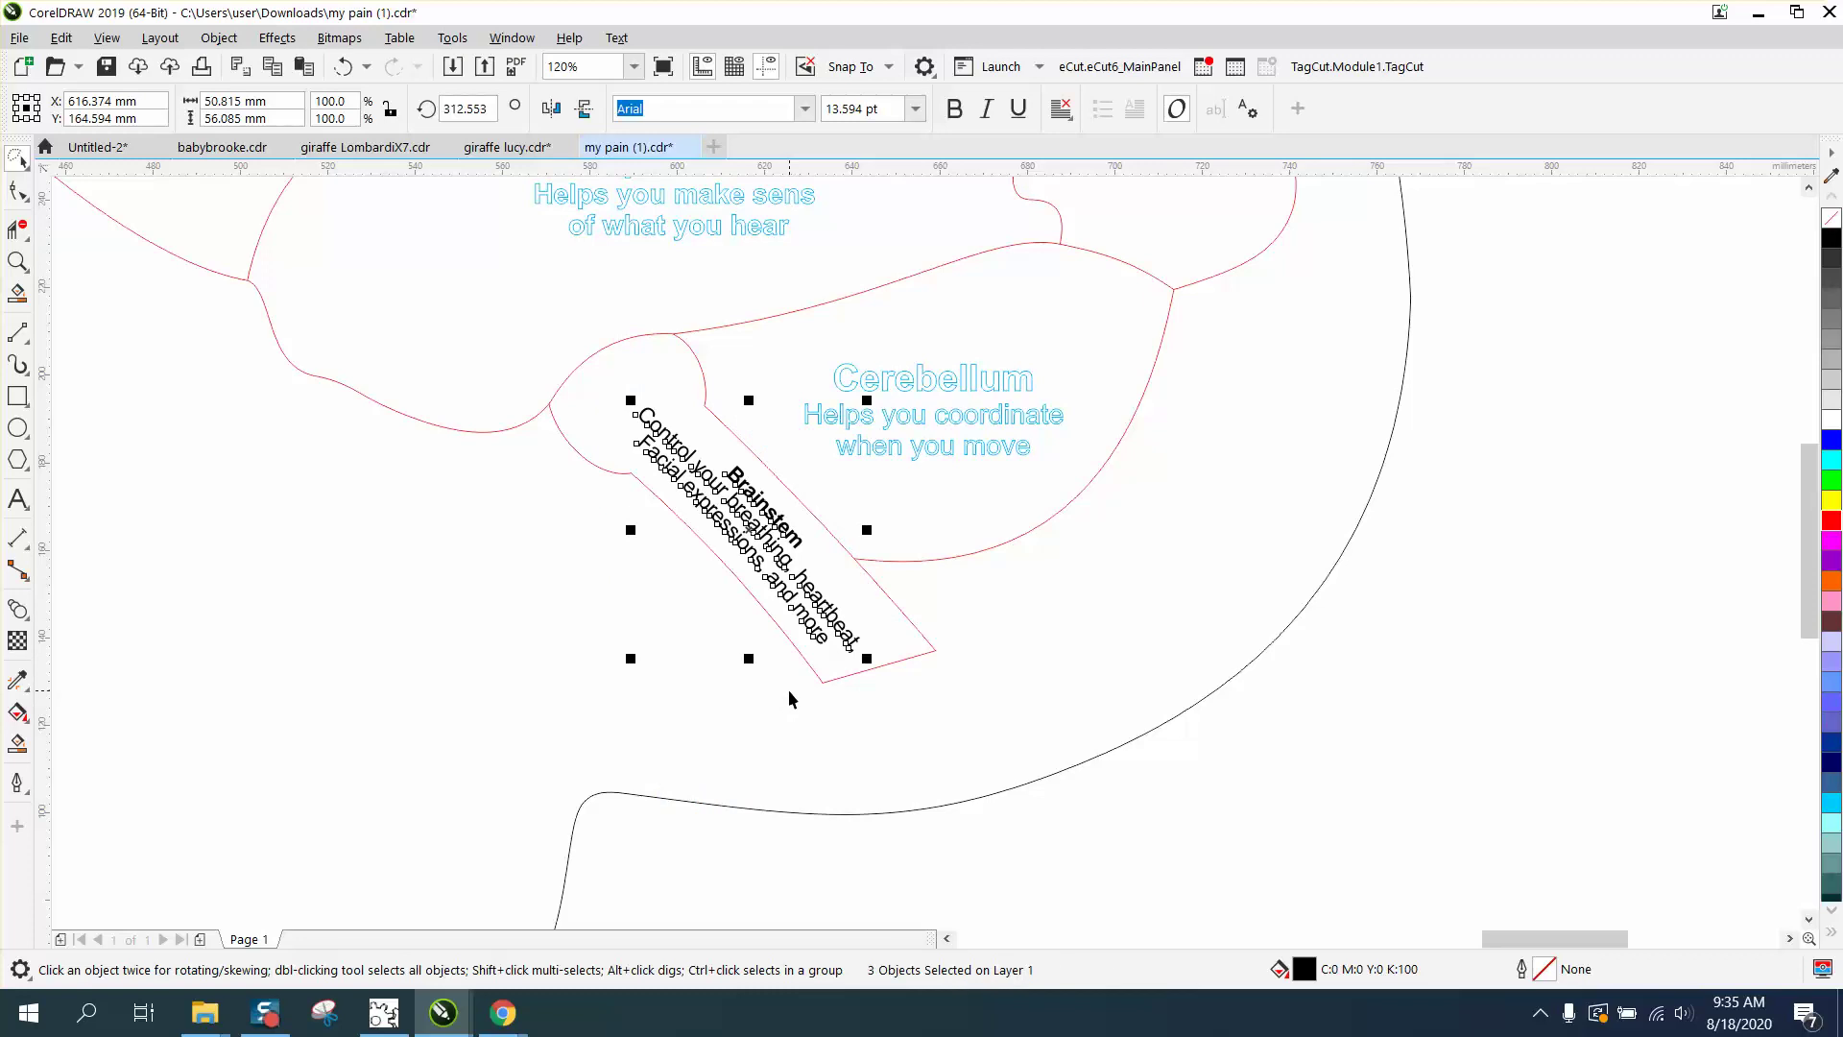
key(ctrl+g)
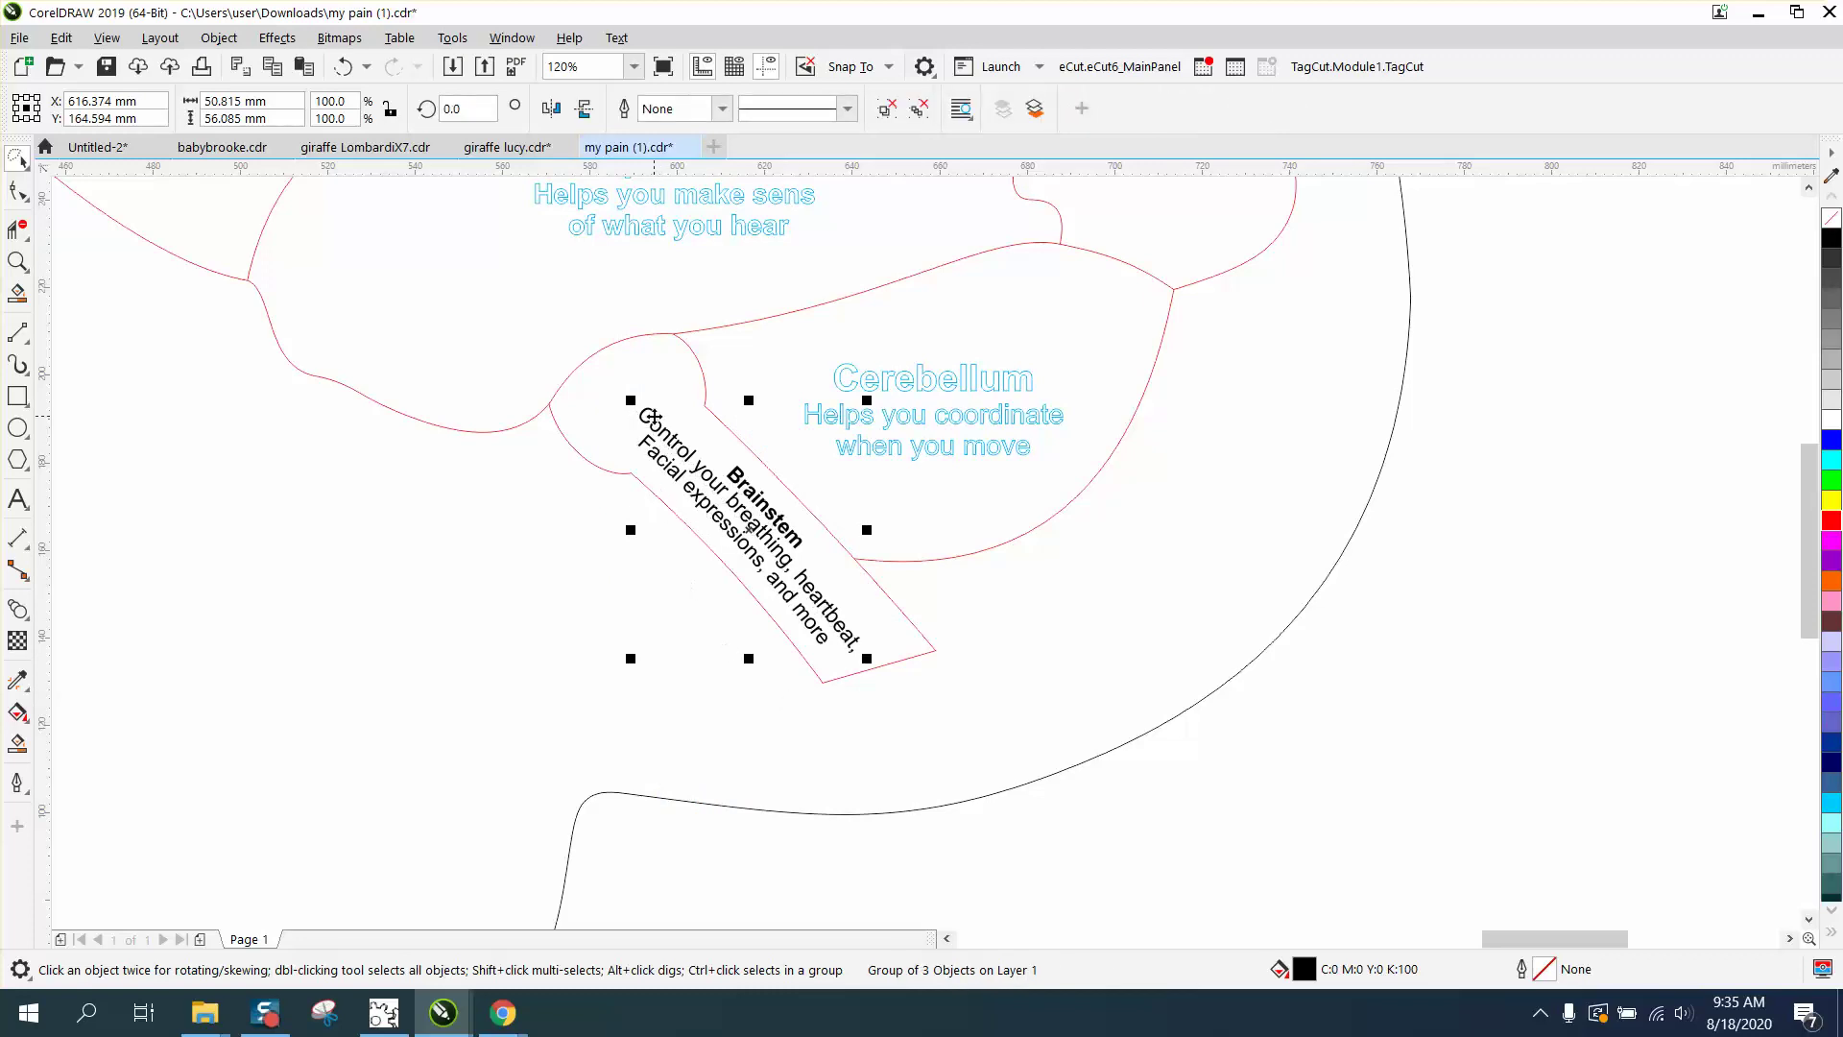
drag(633, 405, 702, 445)
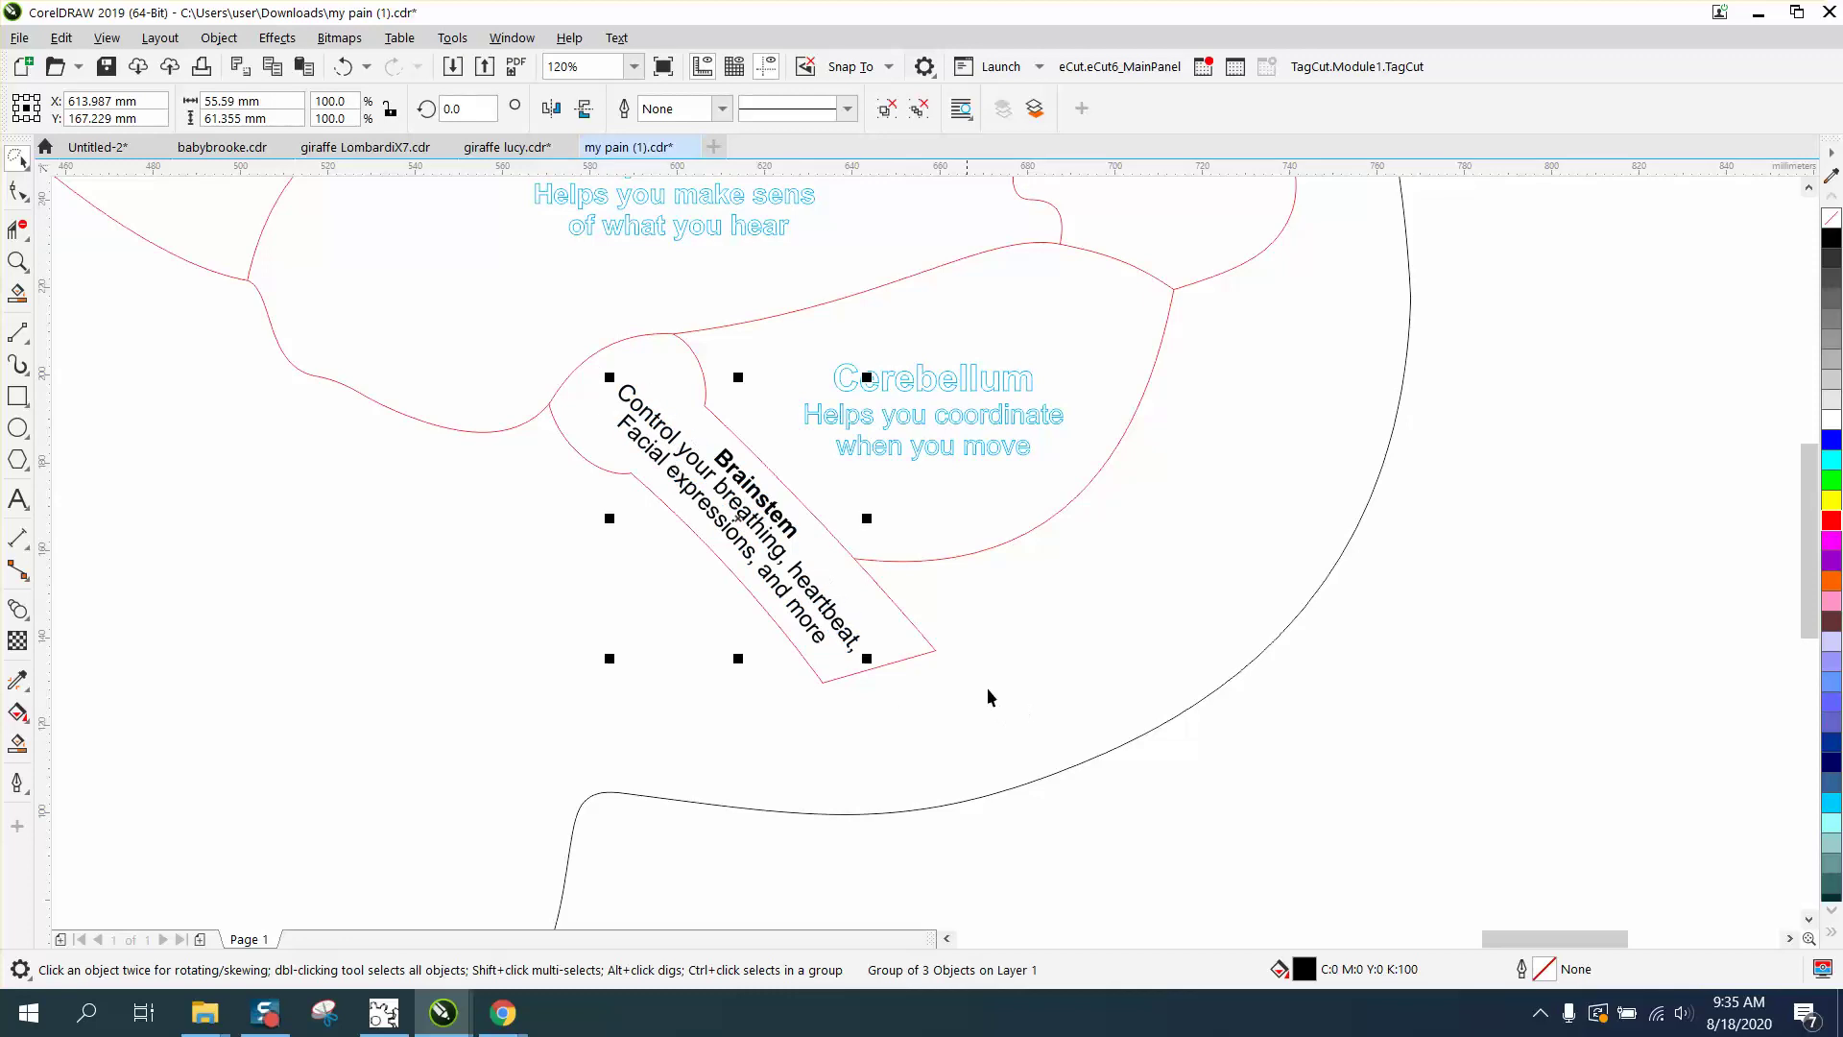
click(1430, 844)
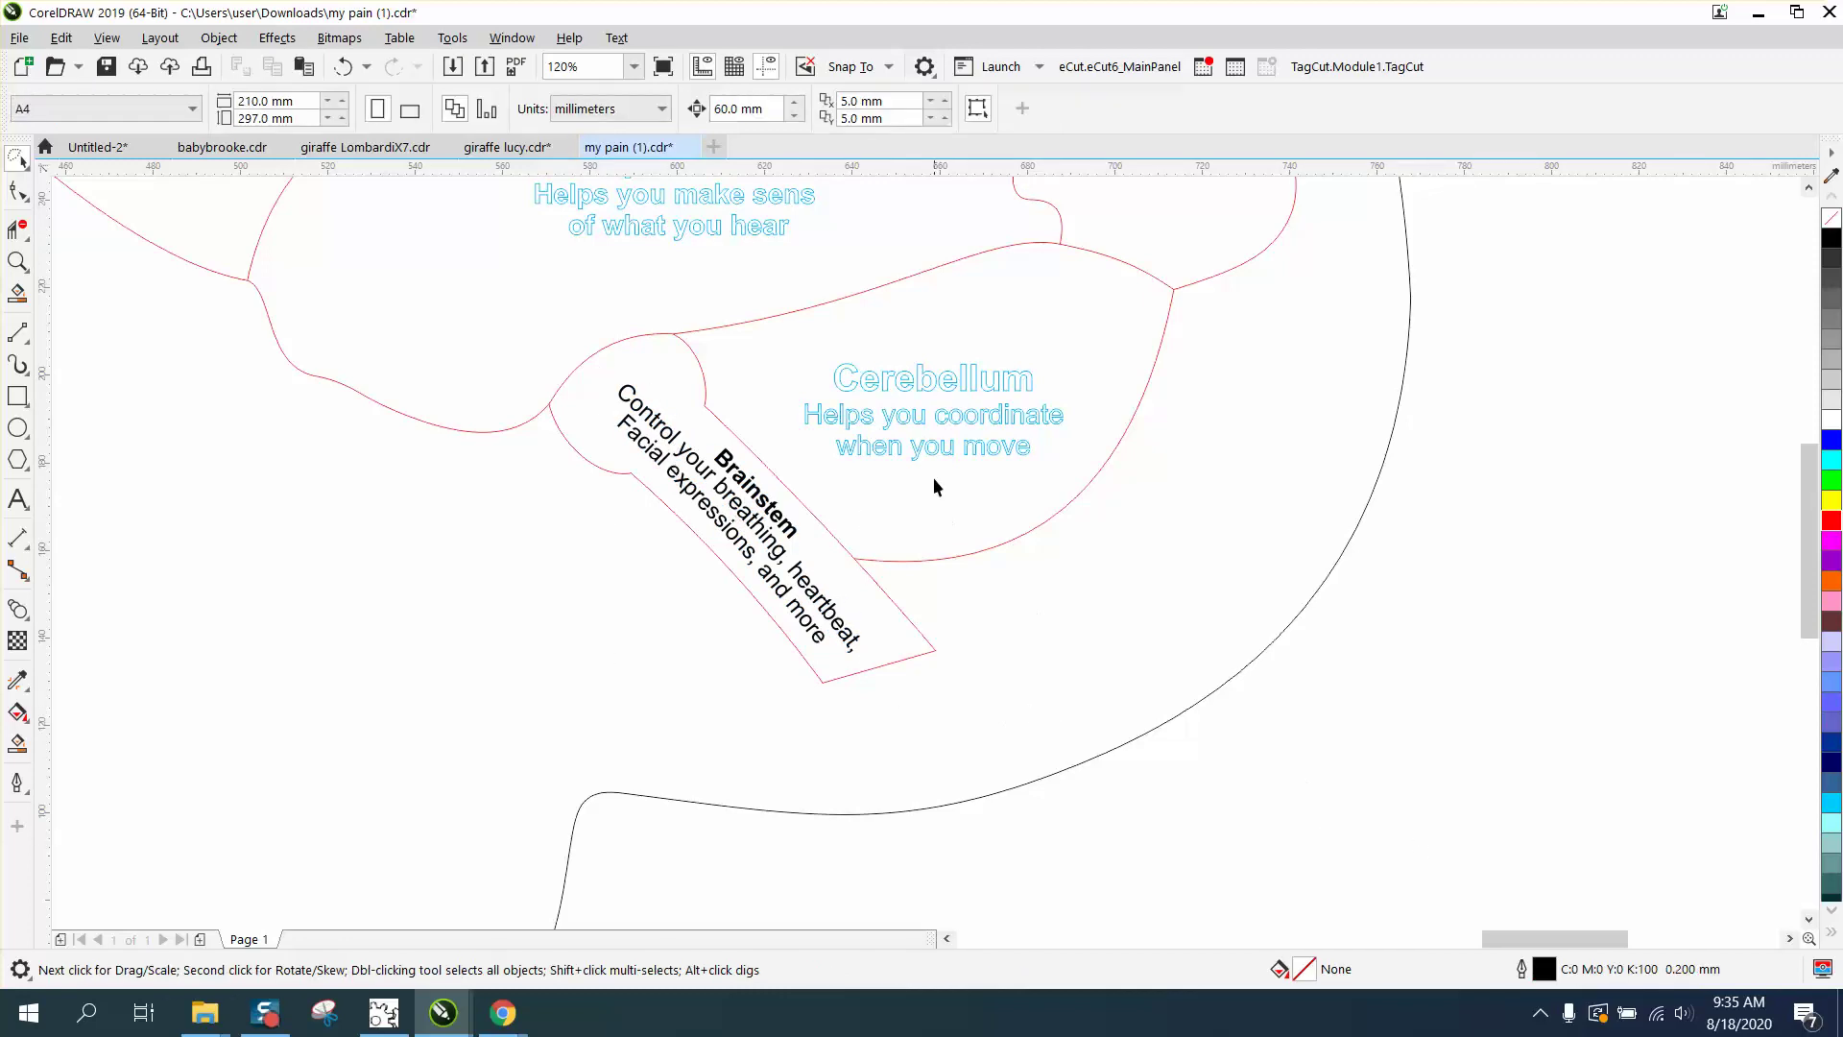
Apply the black palette swatch to the Cerebellum text, replacing its cyan outline
click(935, 453)
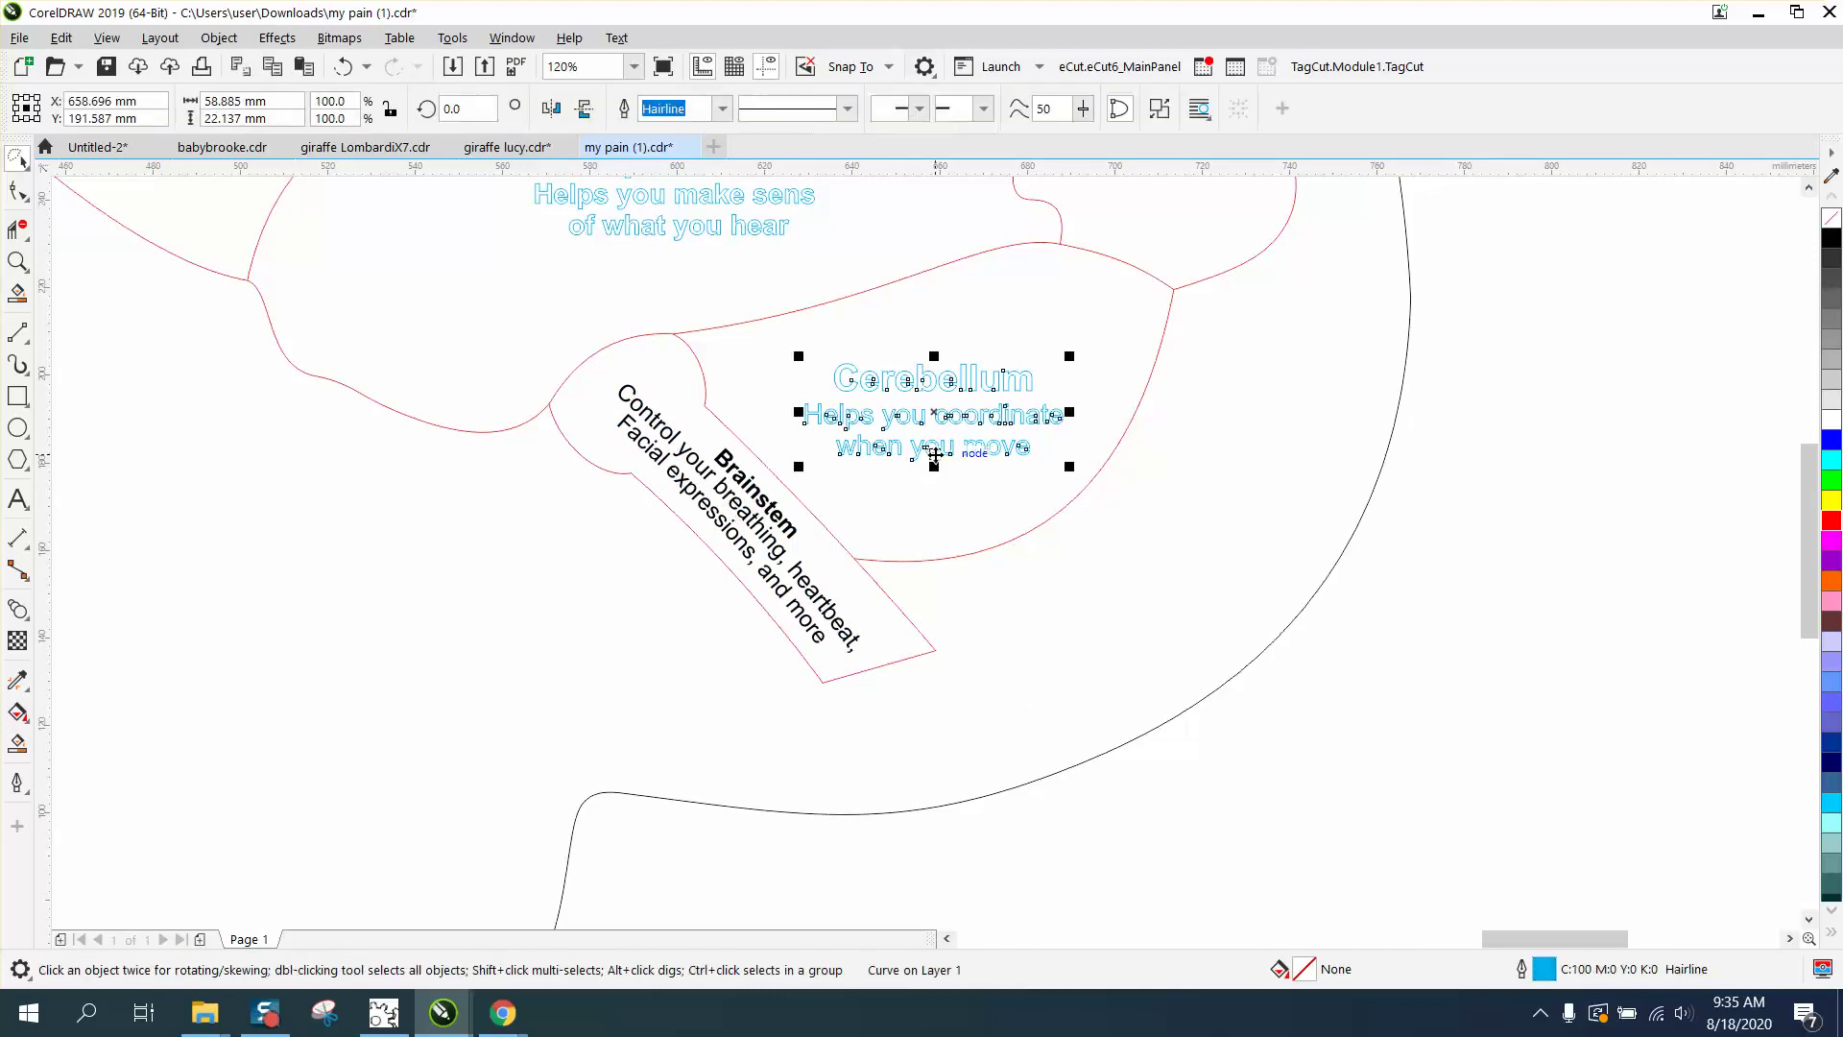
click(1833, 252)
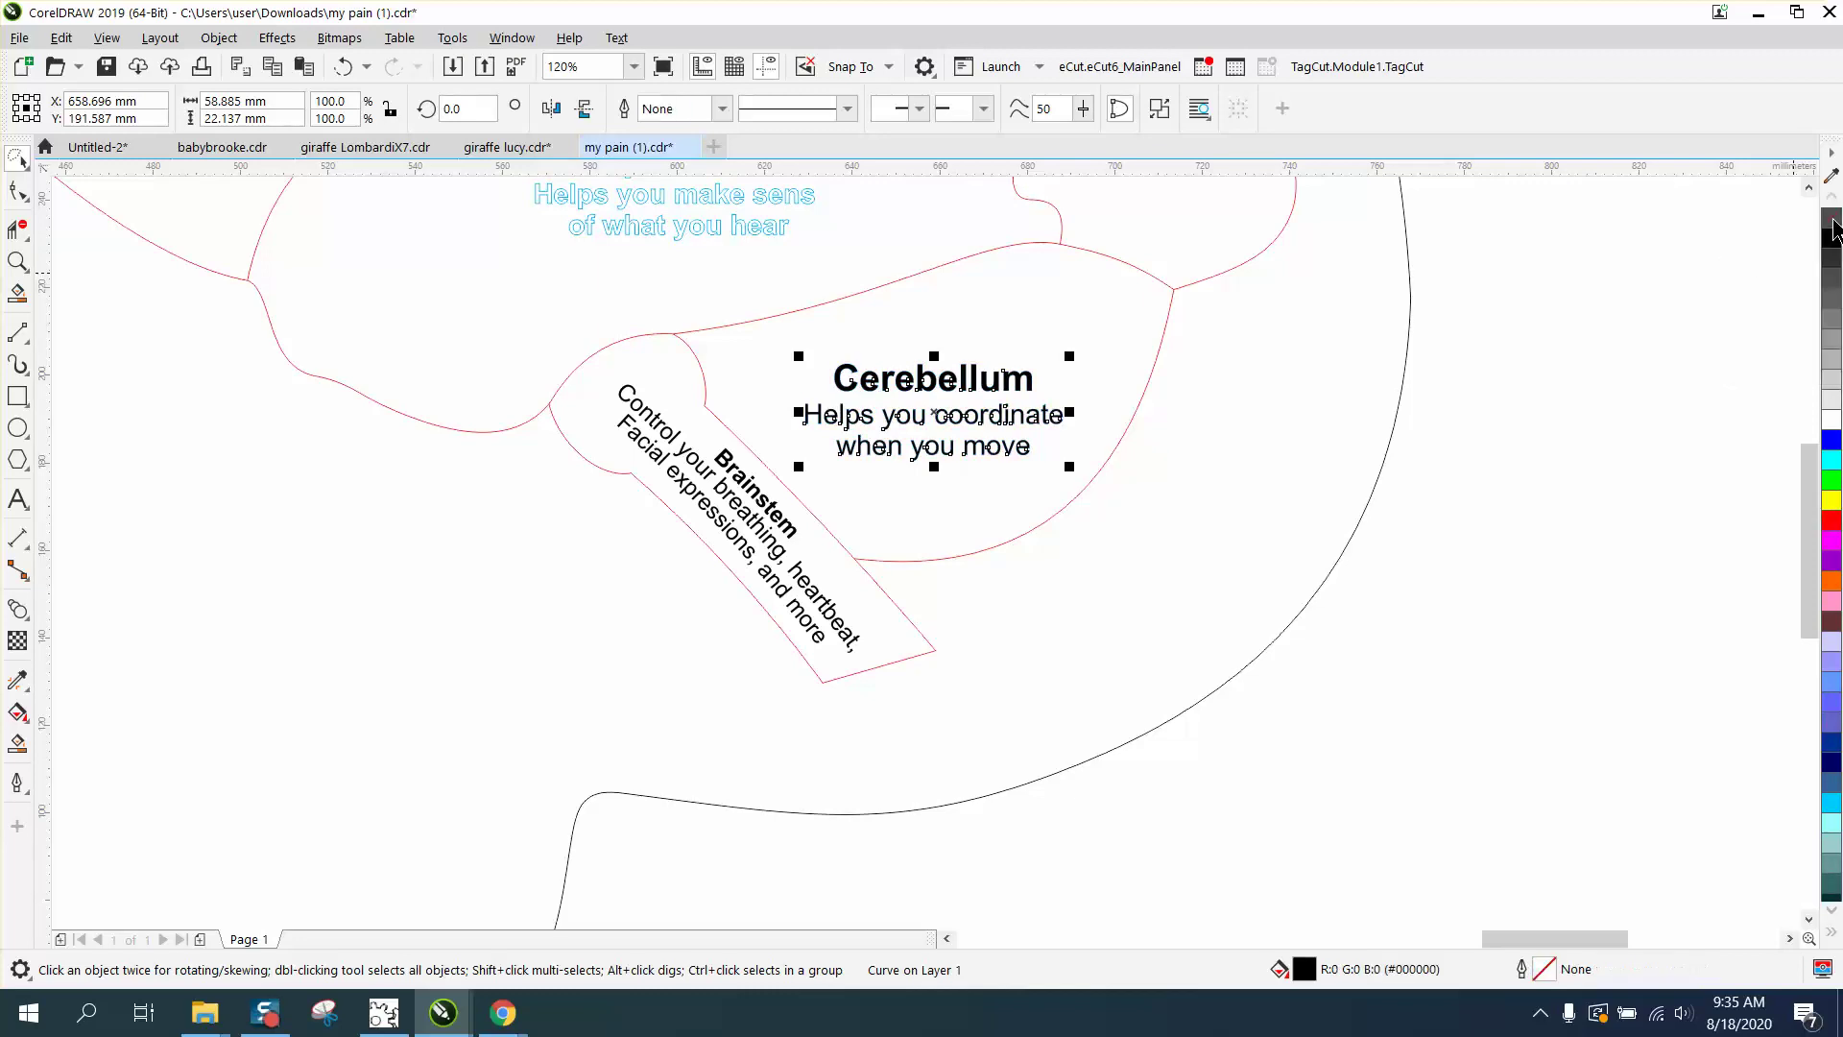
click(1632, 339)
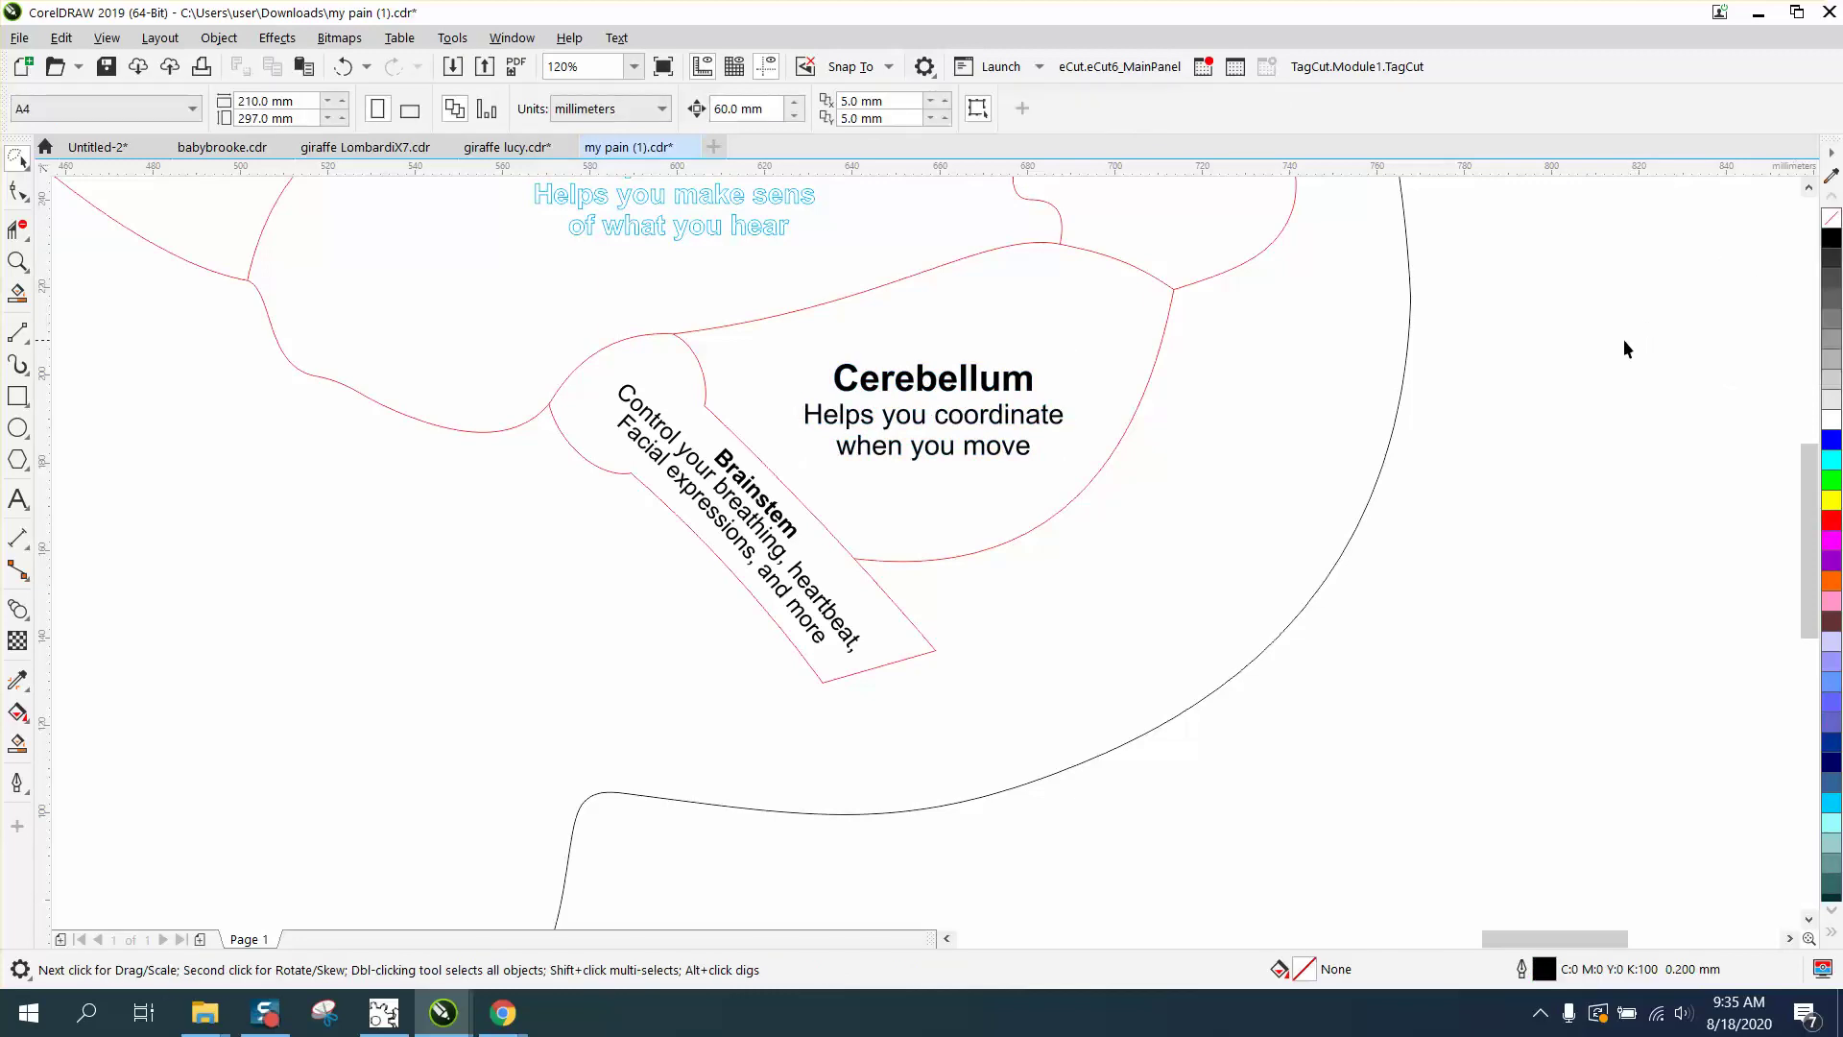
click(907, 391)
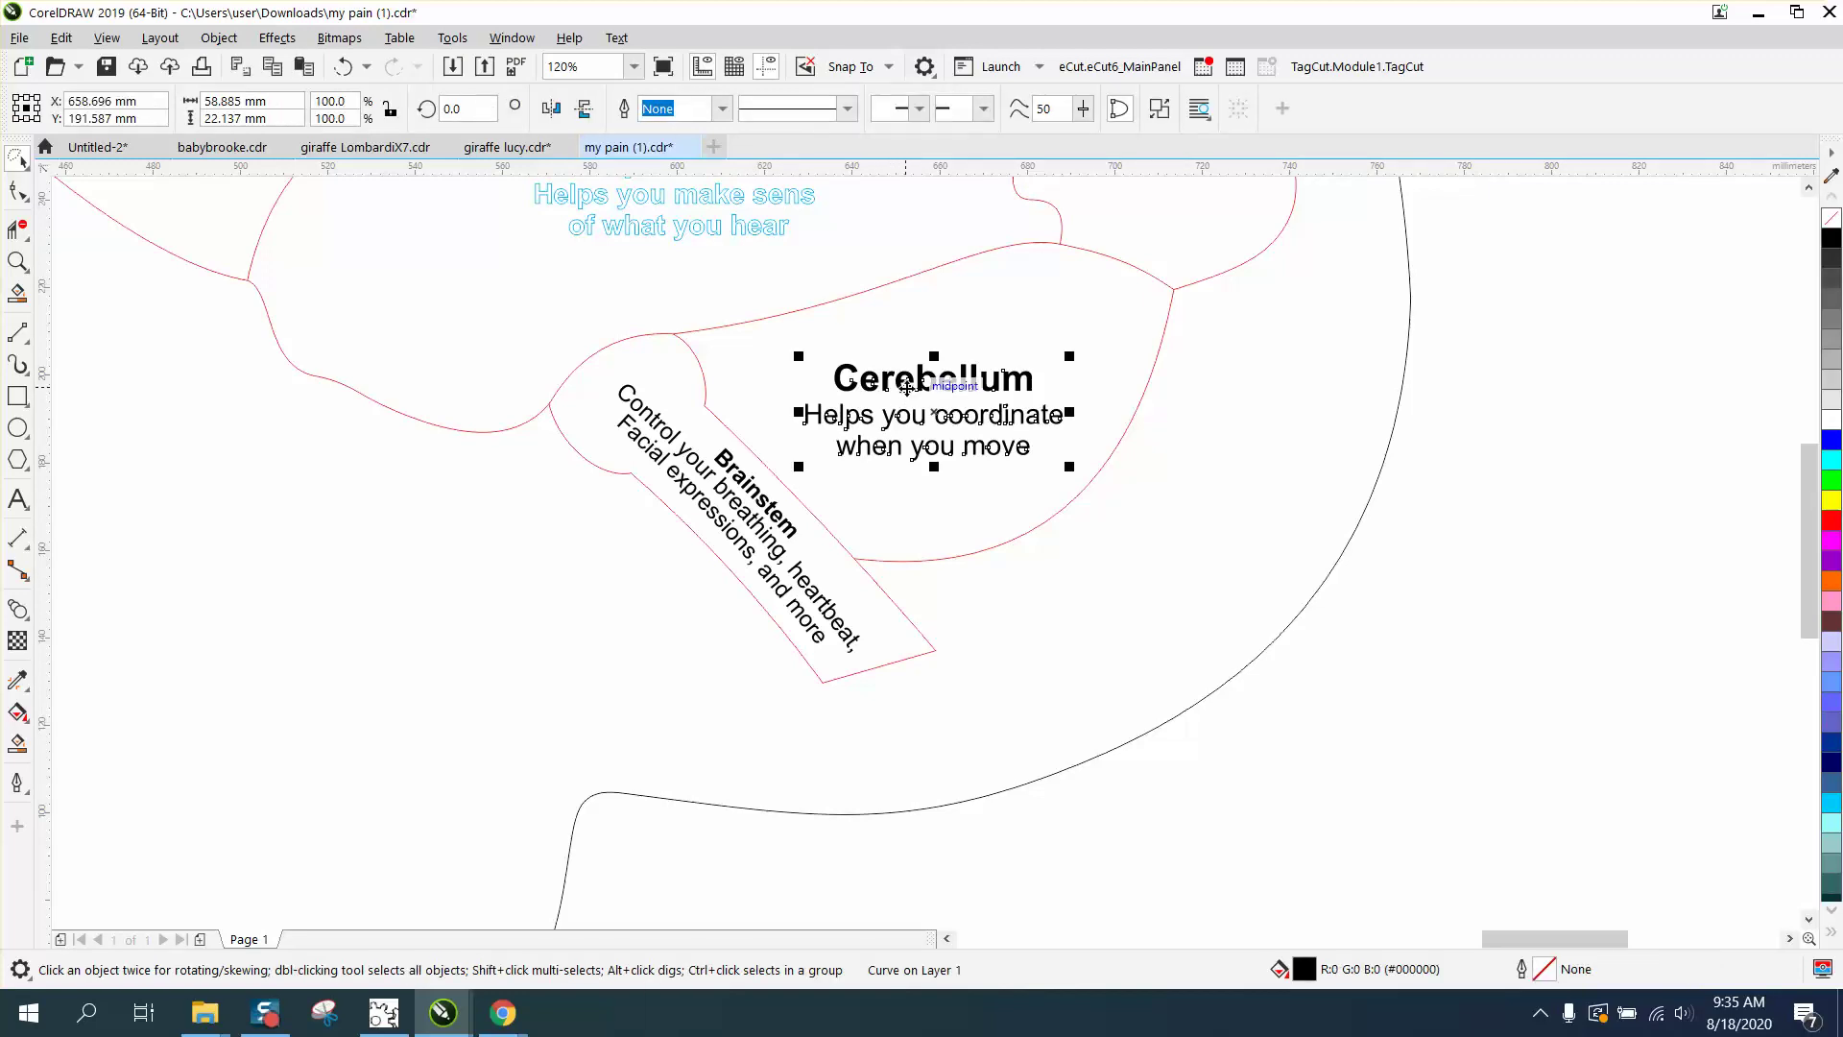
click(760, 523)
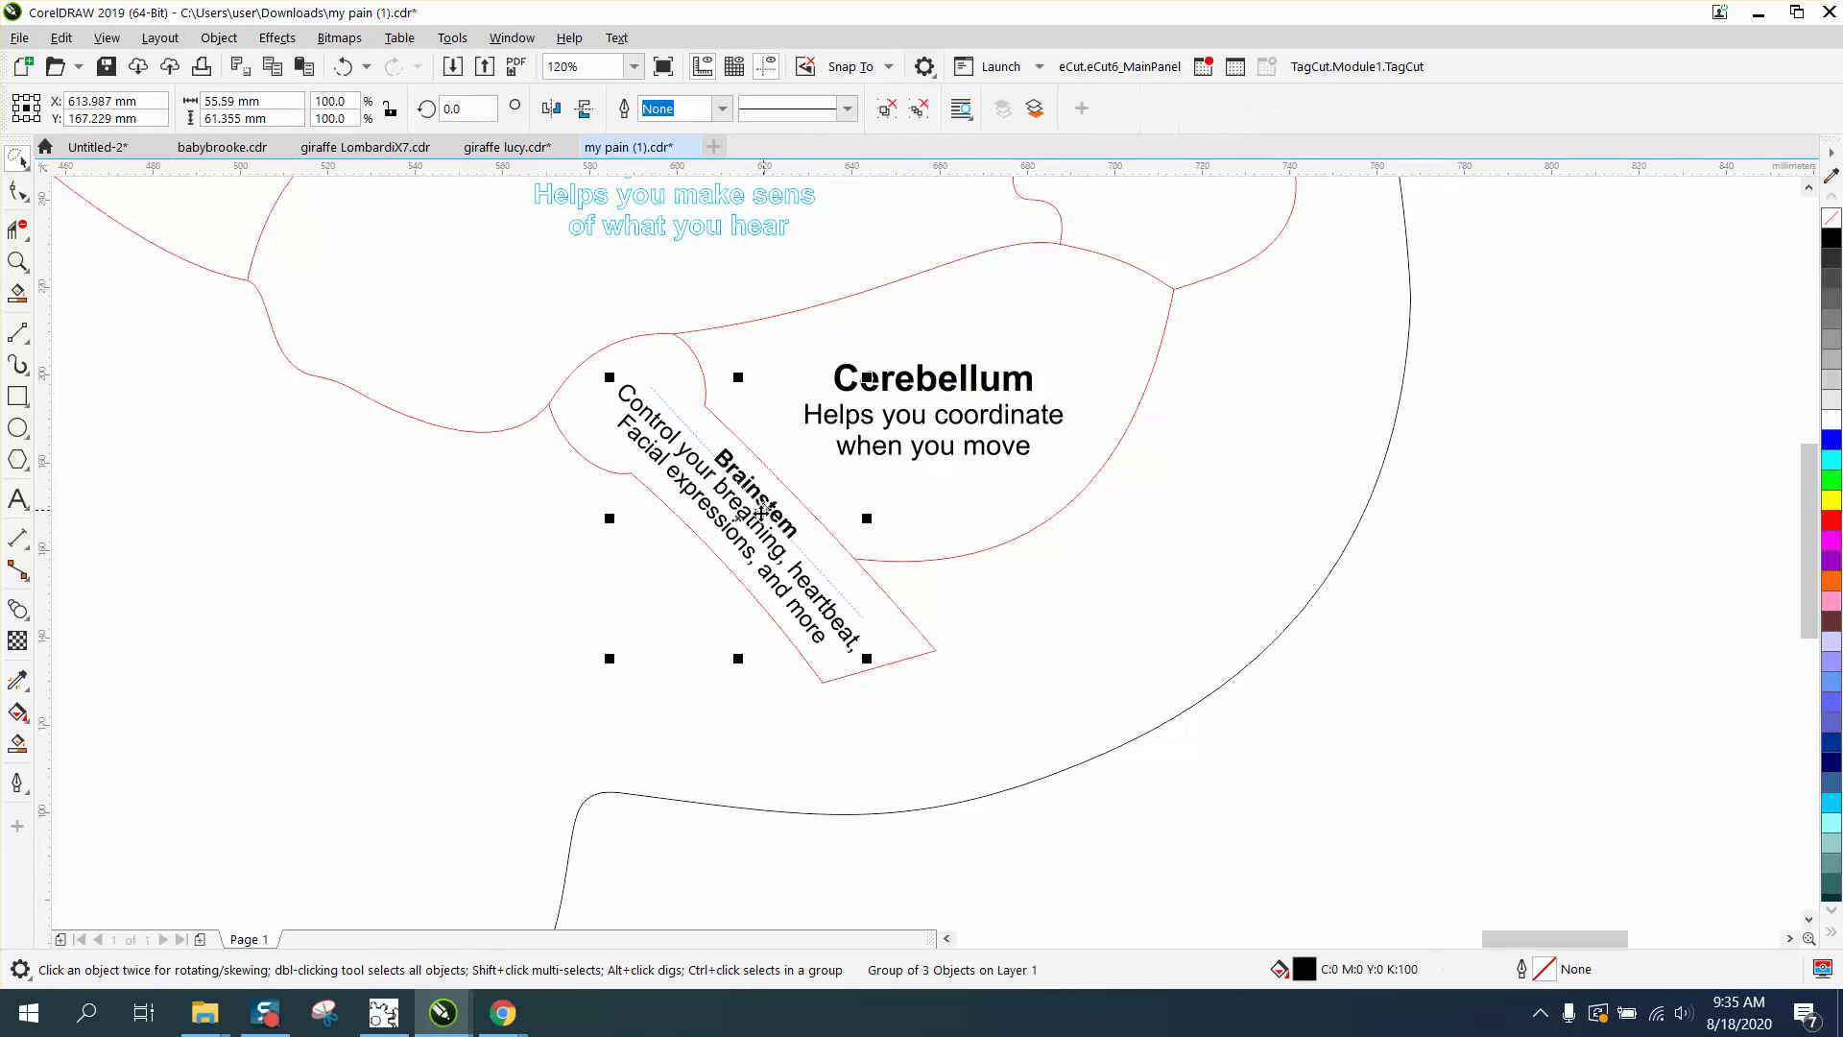
scroll(931, 539, down, 3)
Delete the leftover off-page Brainstem text and line
scroll(931, 539, down, 3)
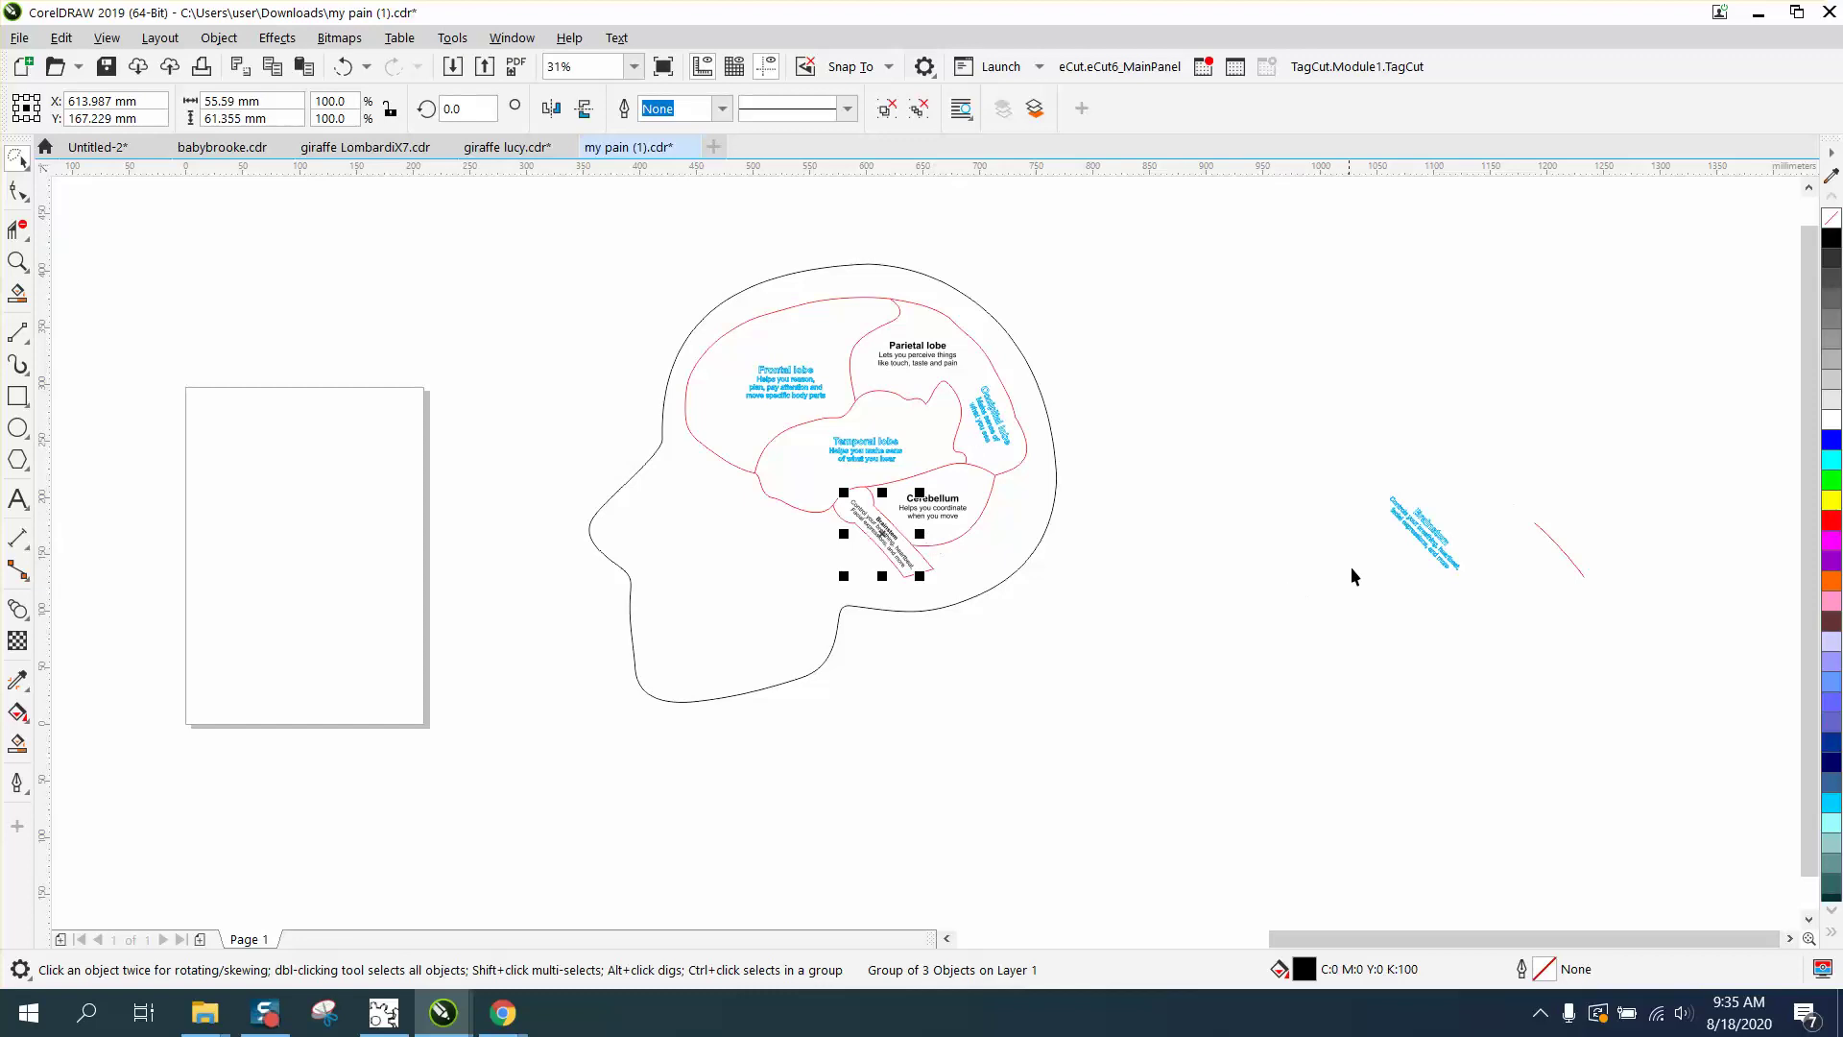
click(1655, 638)
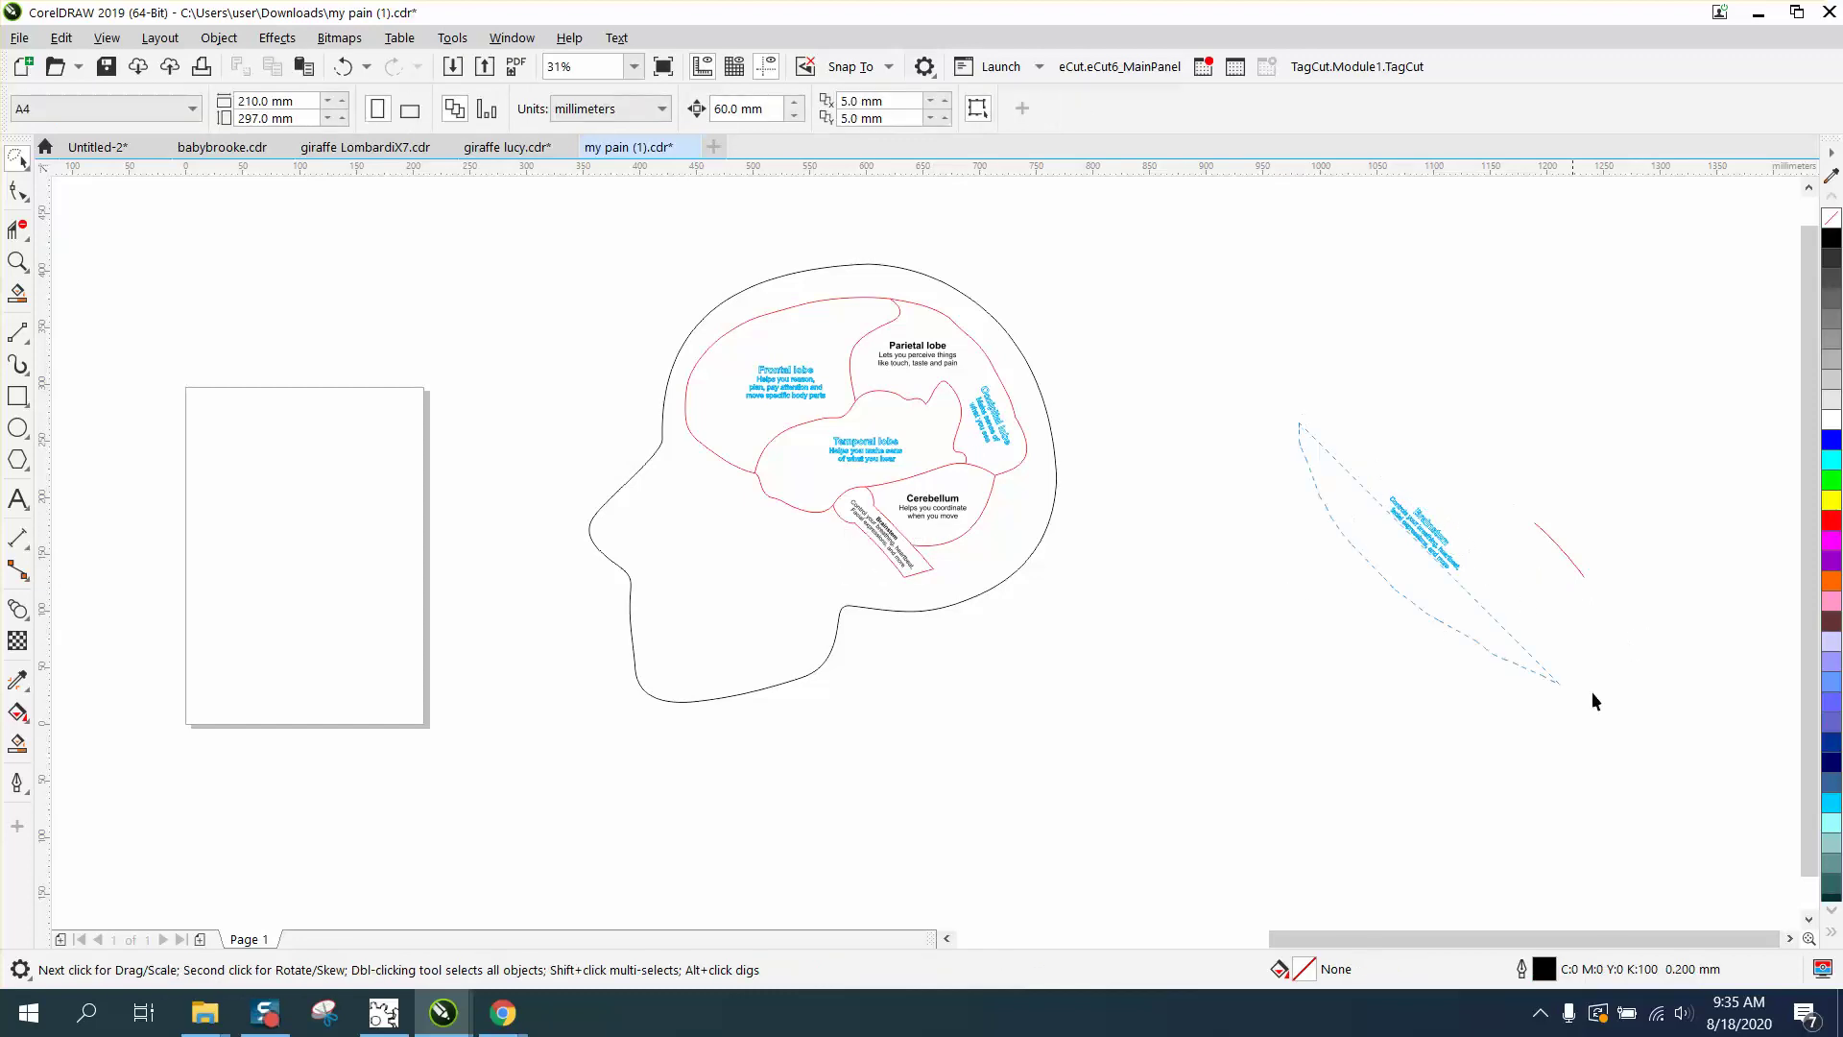
drag(1552, 371, 1552, 370)
key(Delete)
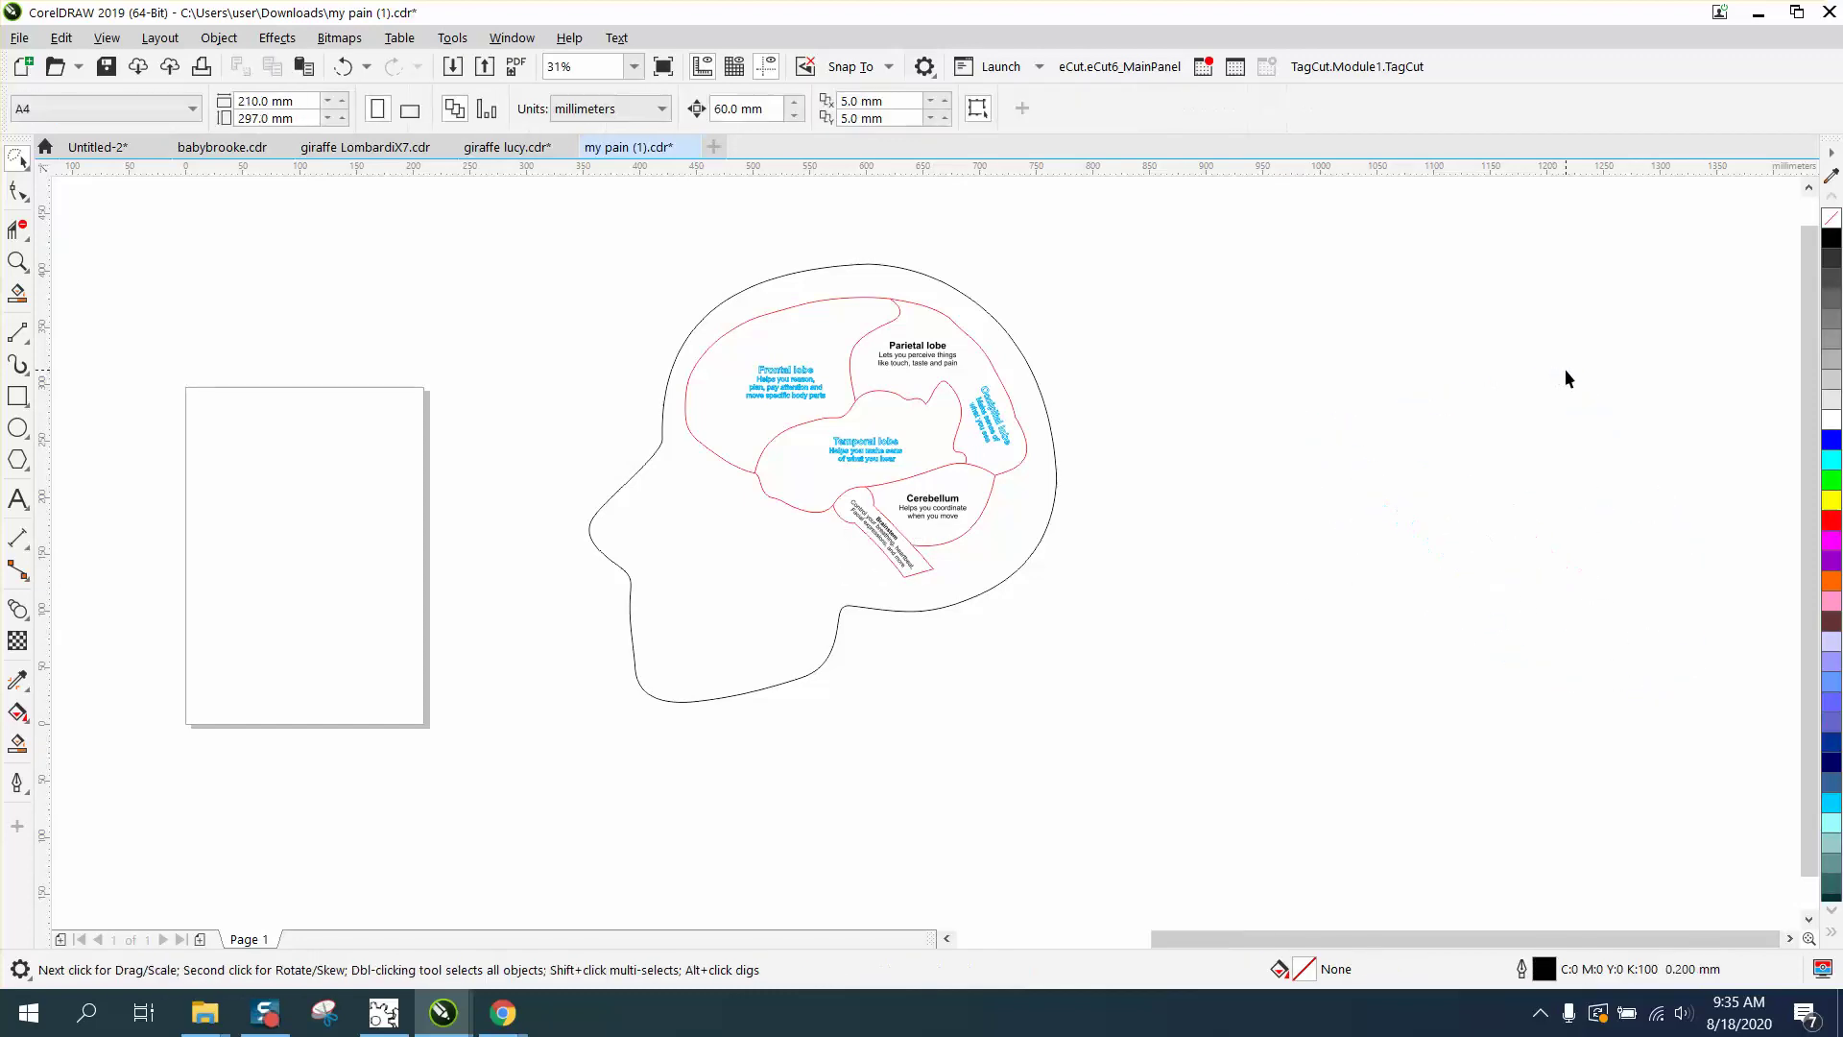
Scale all 16 head pieces down to about 181 × 170 mm and move them onto the A4 page
click(25, 165)
click(82, 187)
click(18, 263)
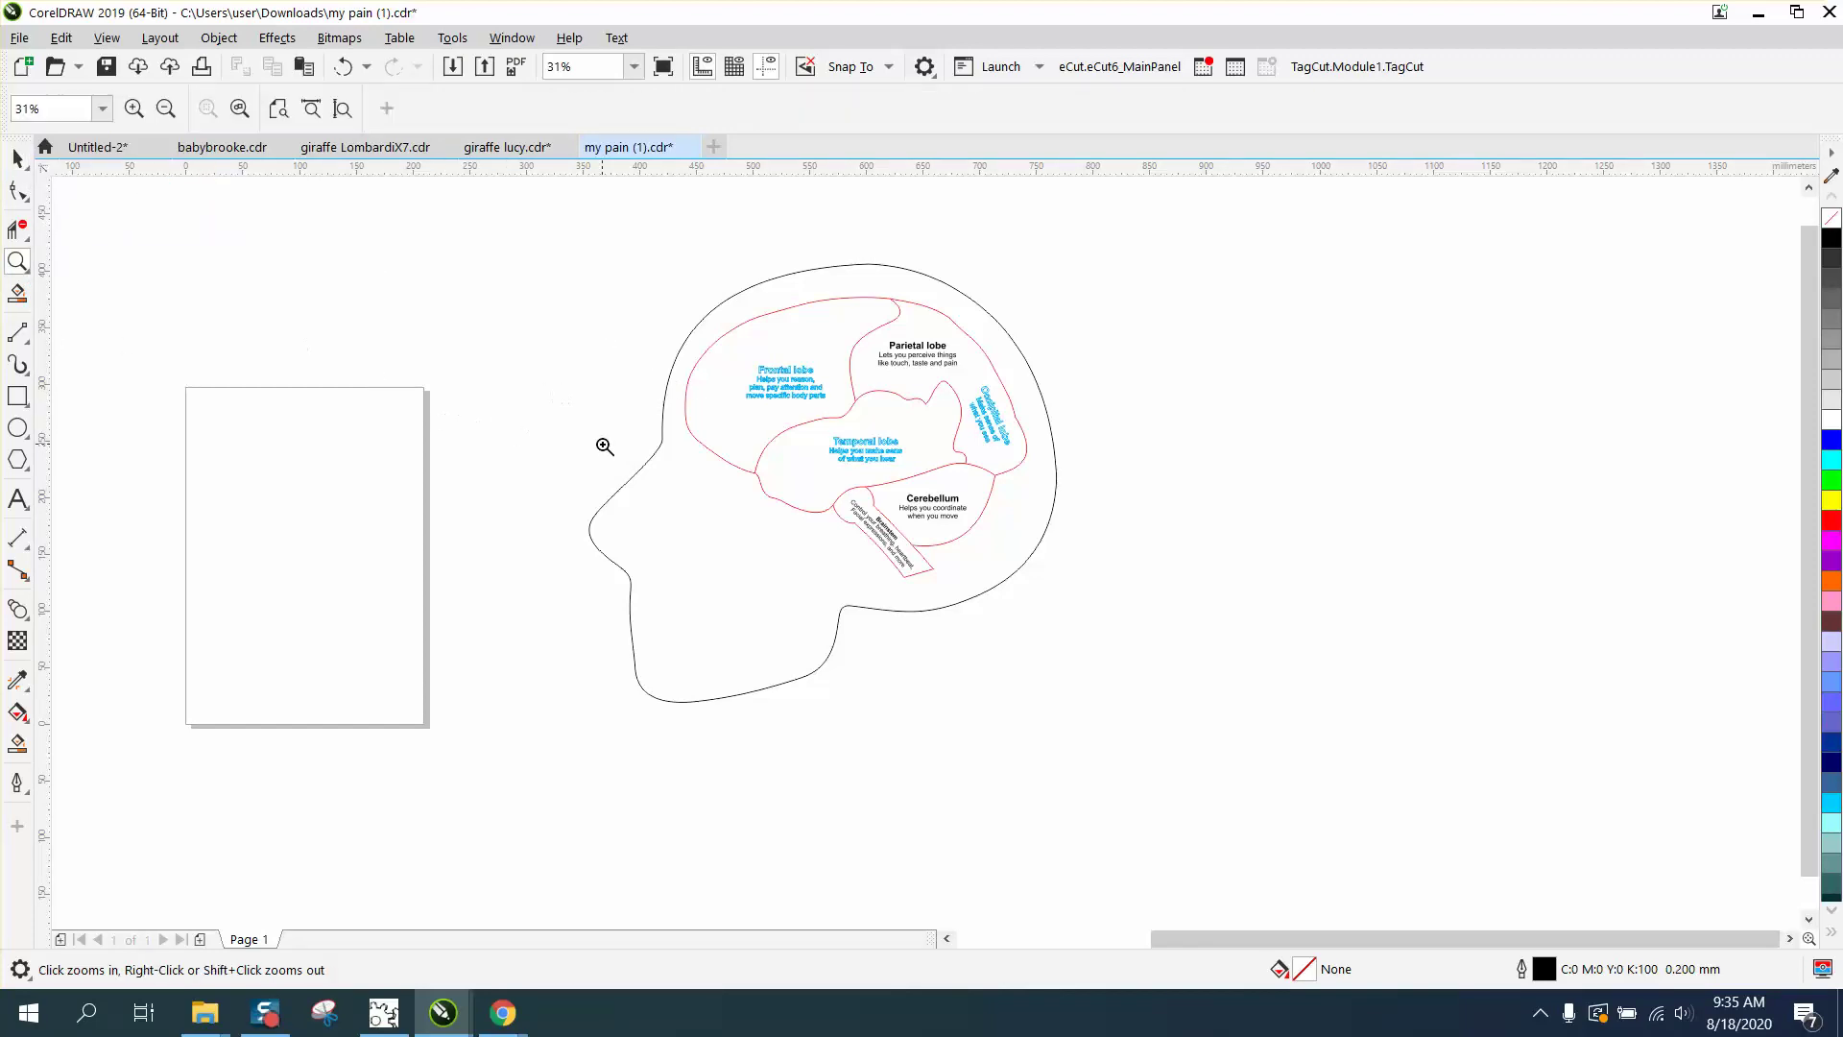
click(17, 157)
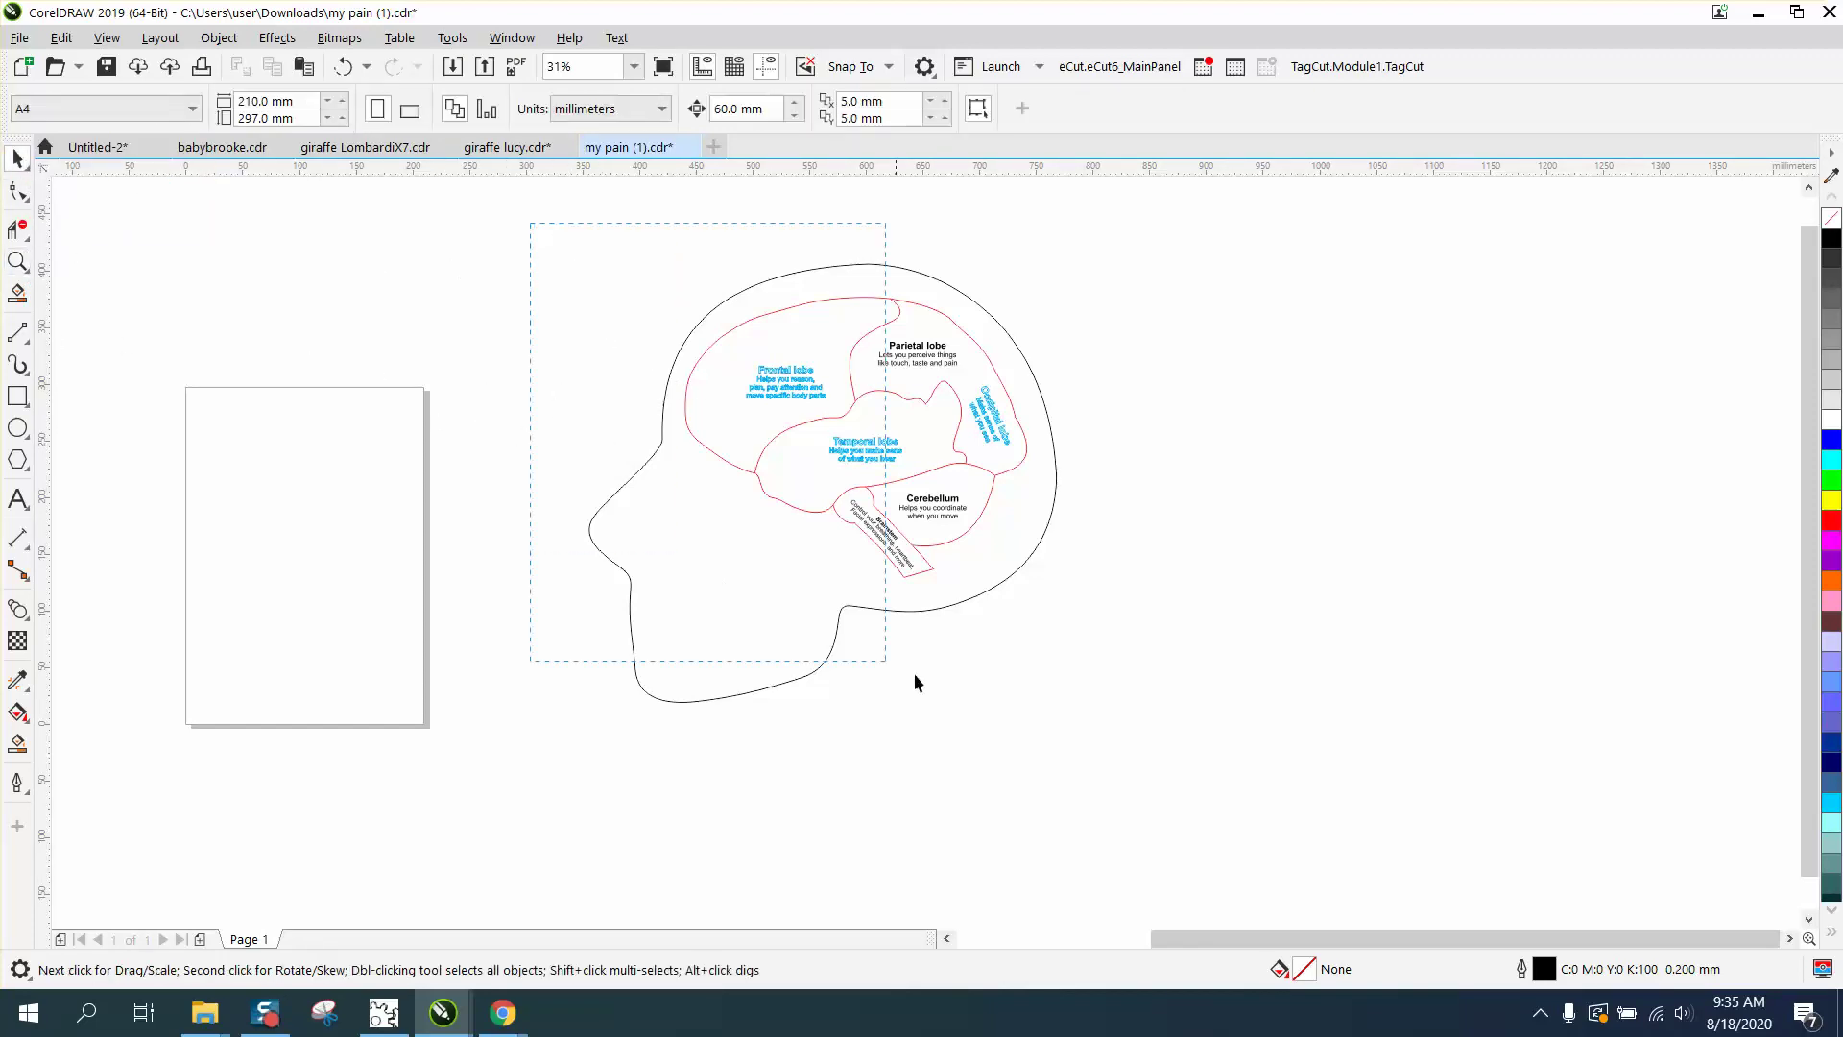
drag(914, 675, 1142, 727)
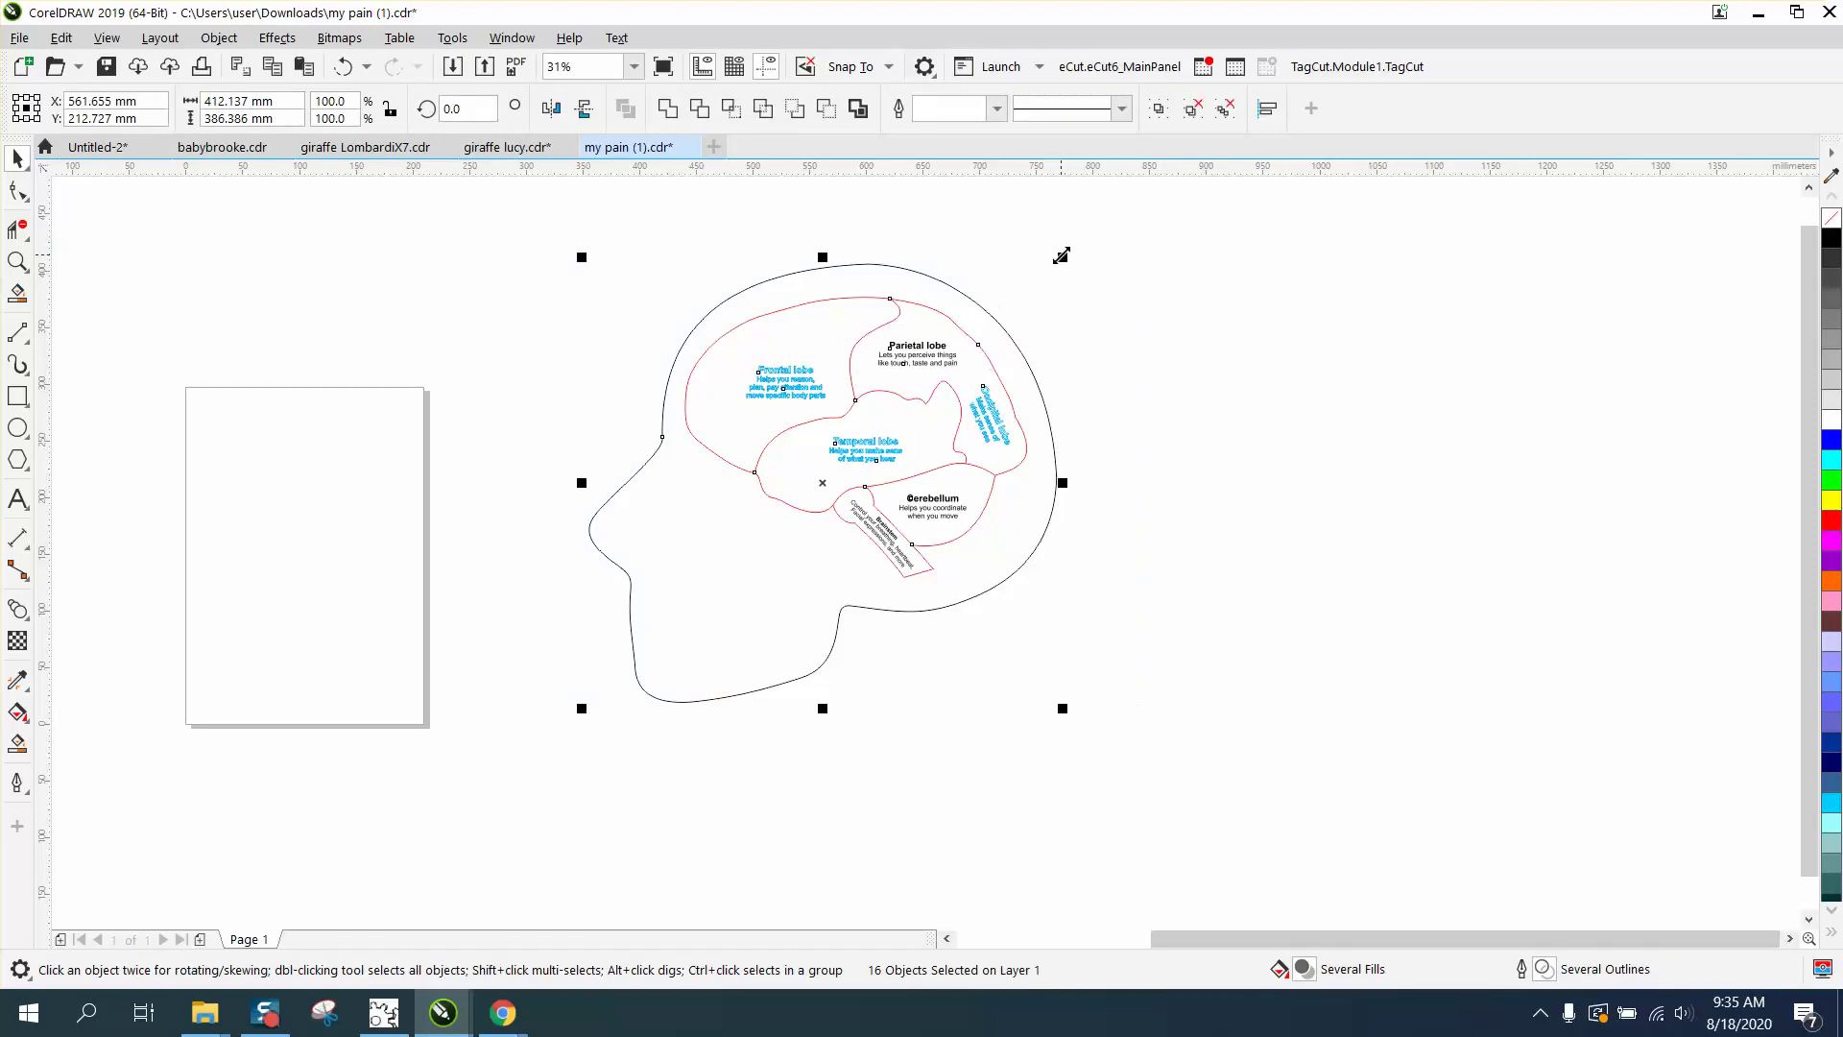
drag(1061, 256, 799, 502)
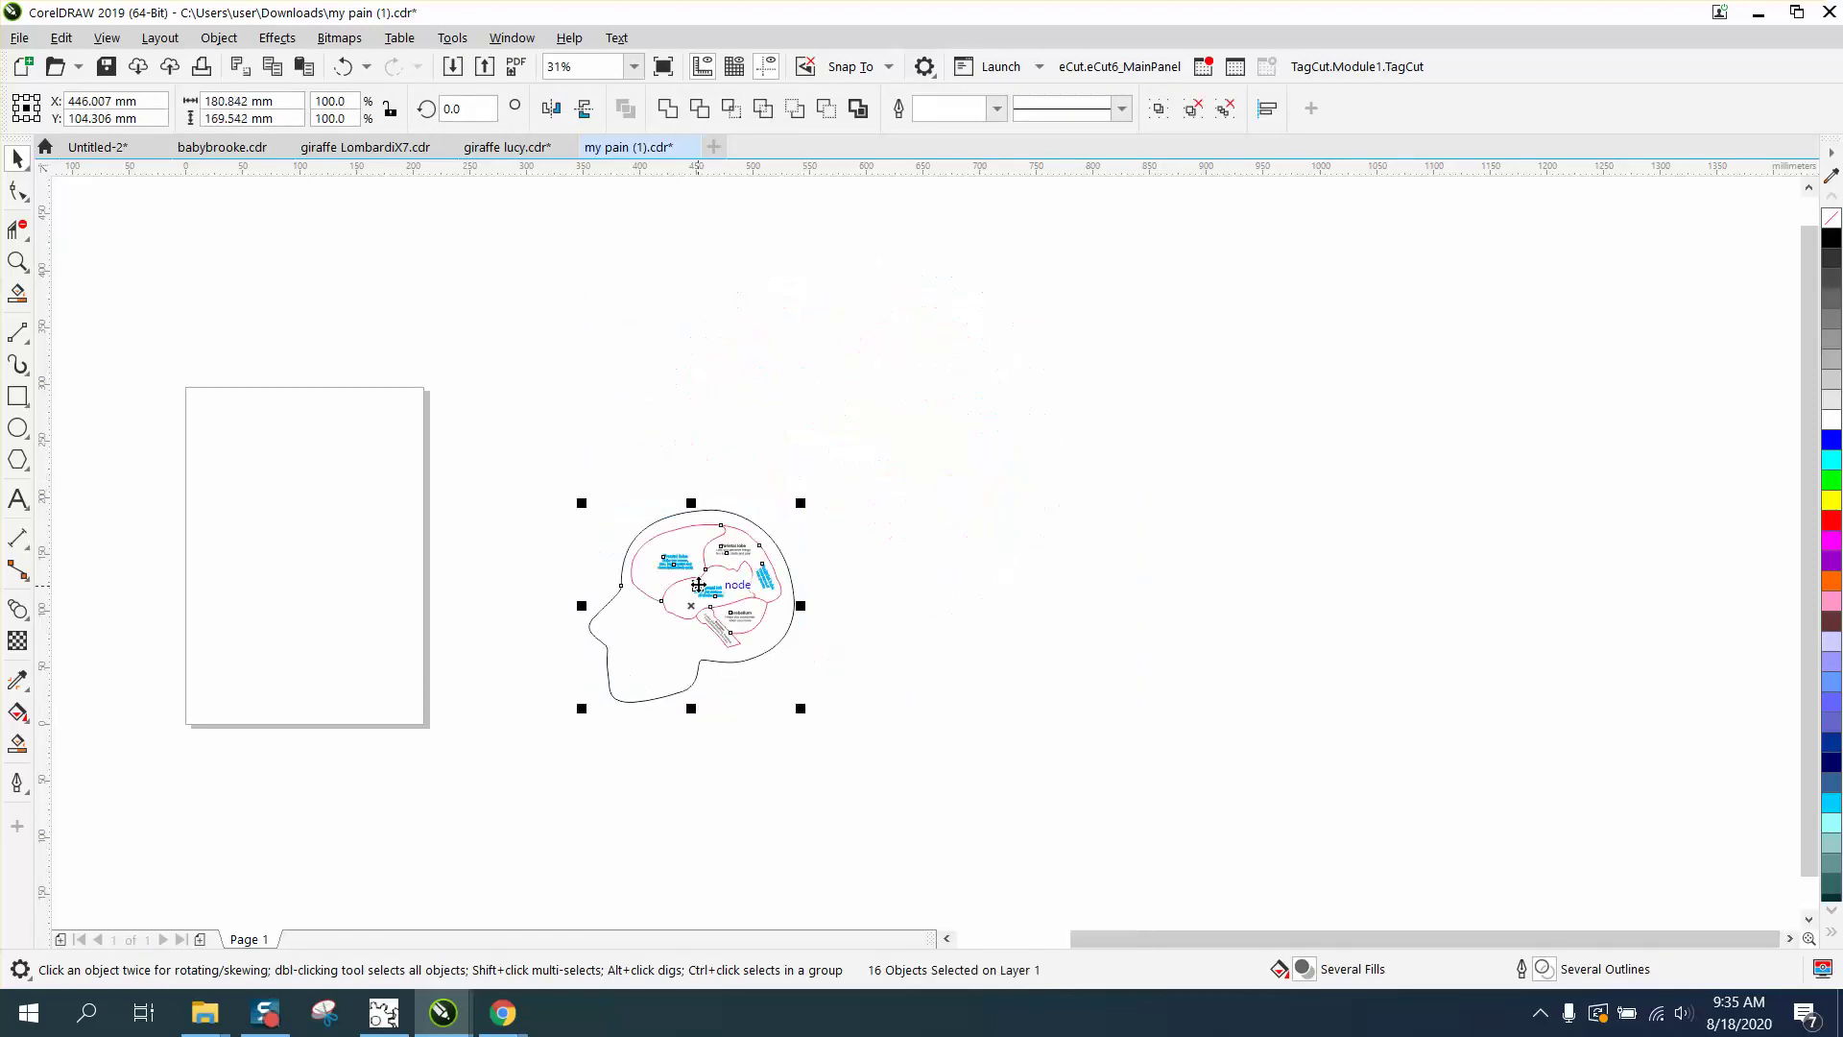
drag(698, 584, 299, 477)
click(21, 268)
drag(137, 340, 643, 653)
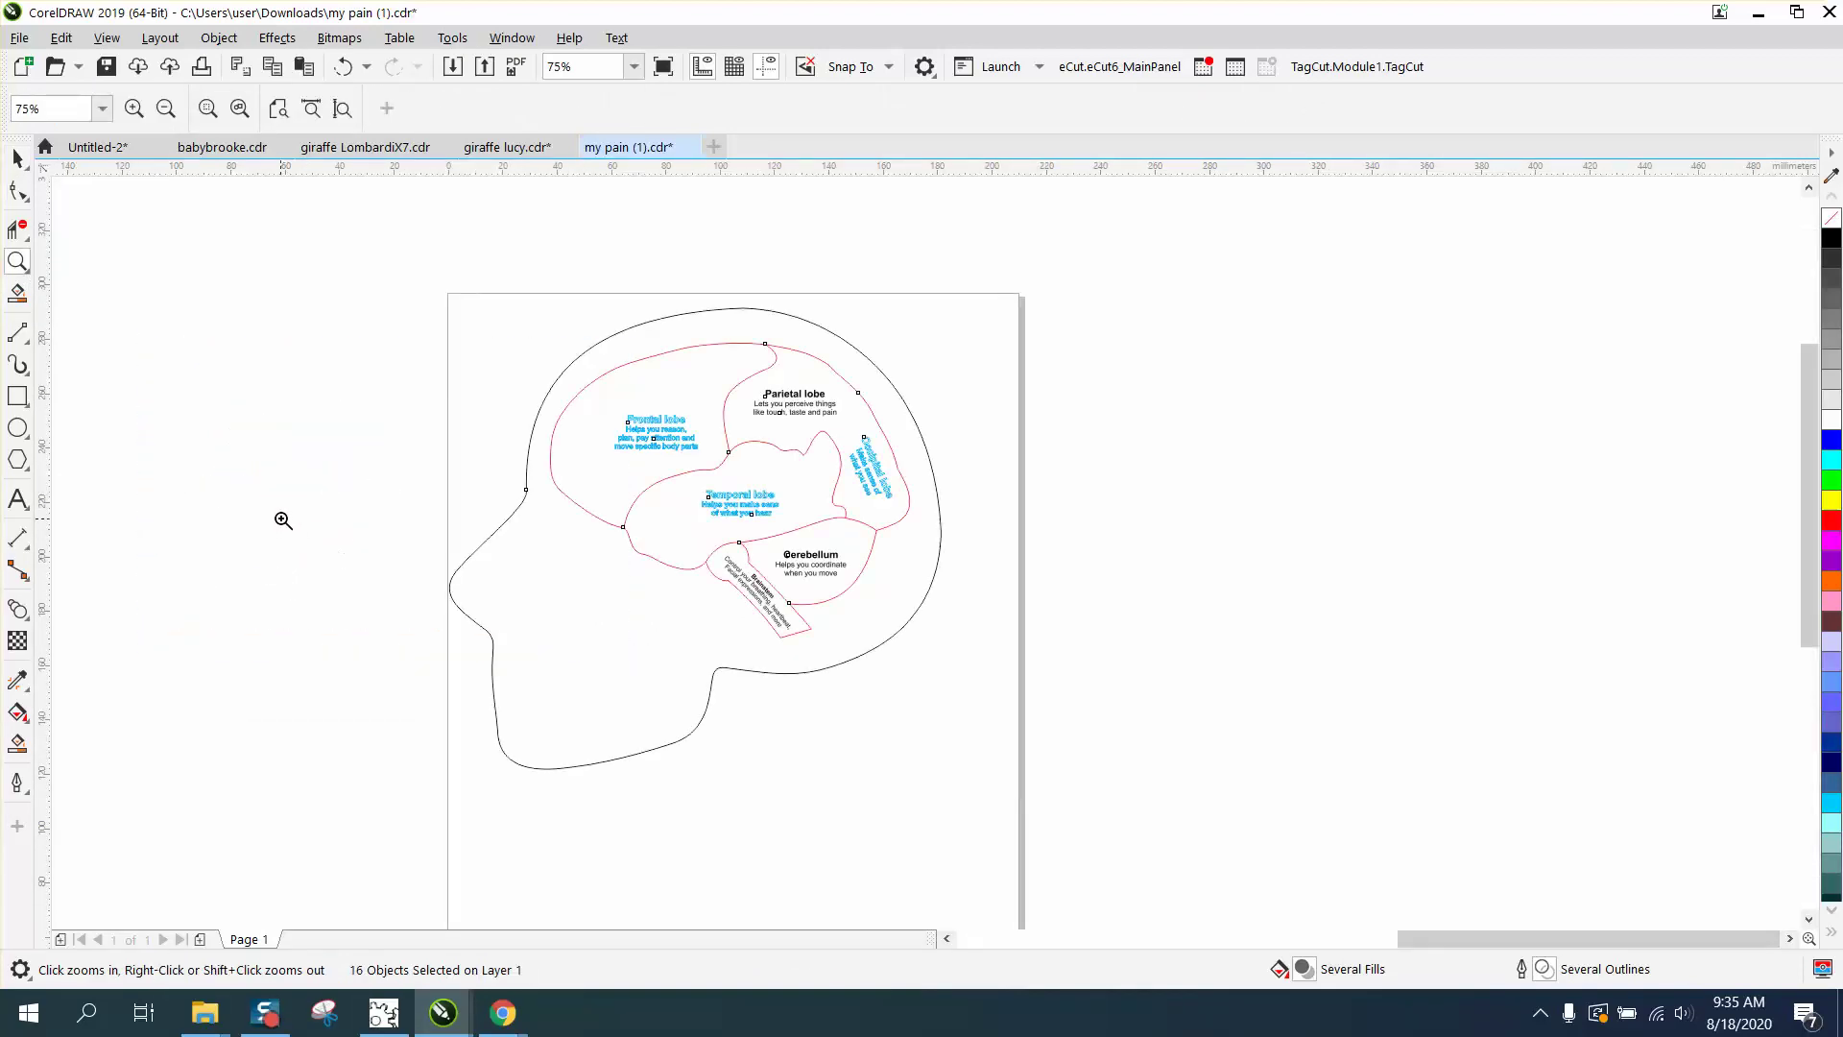
click(17, 159)
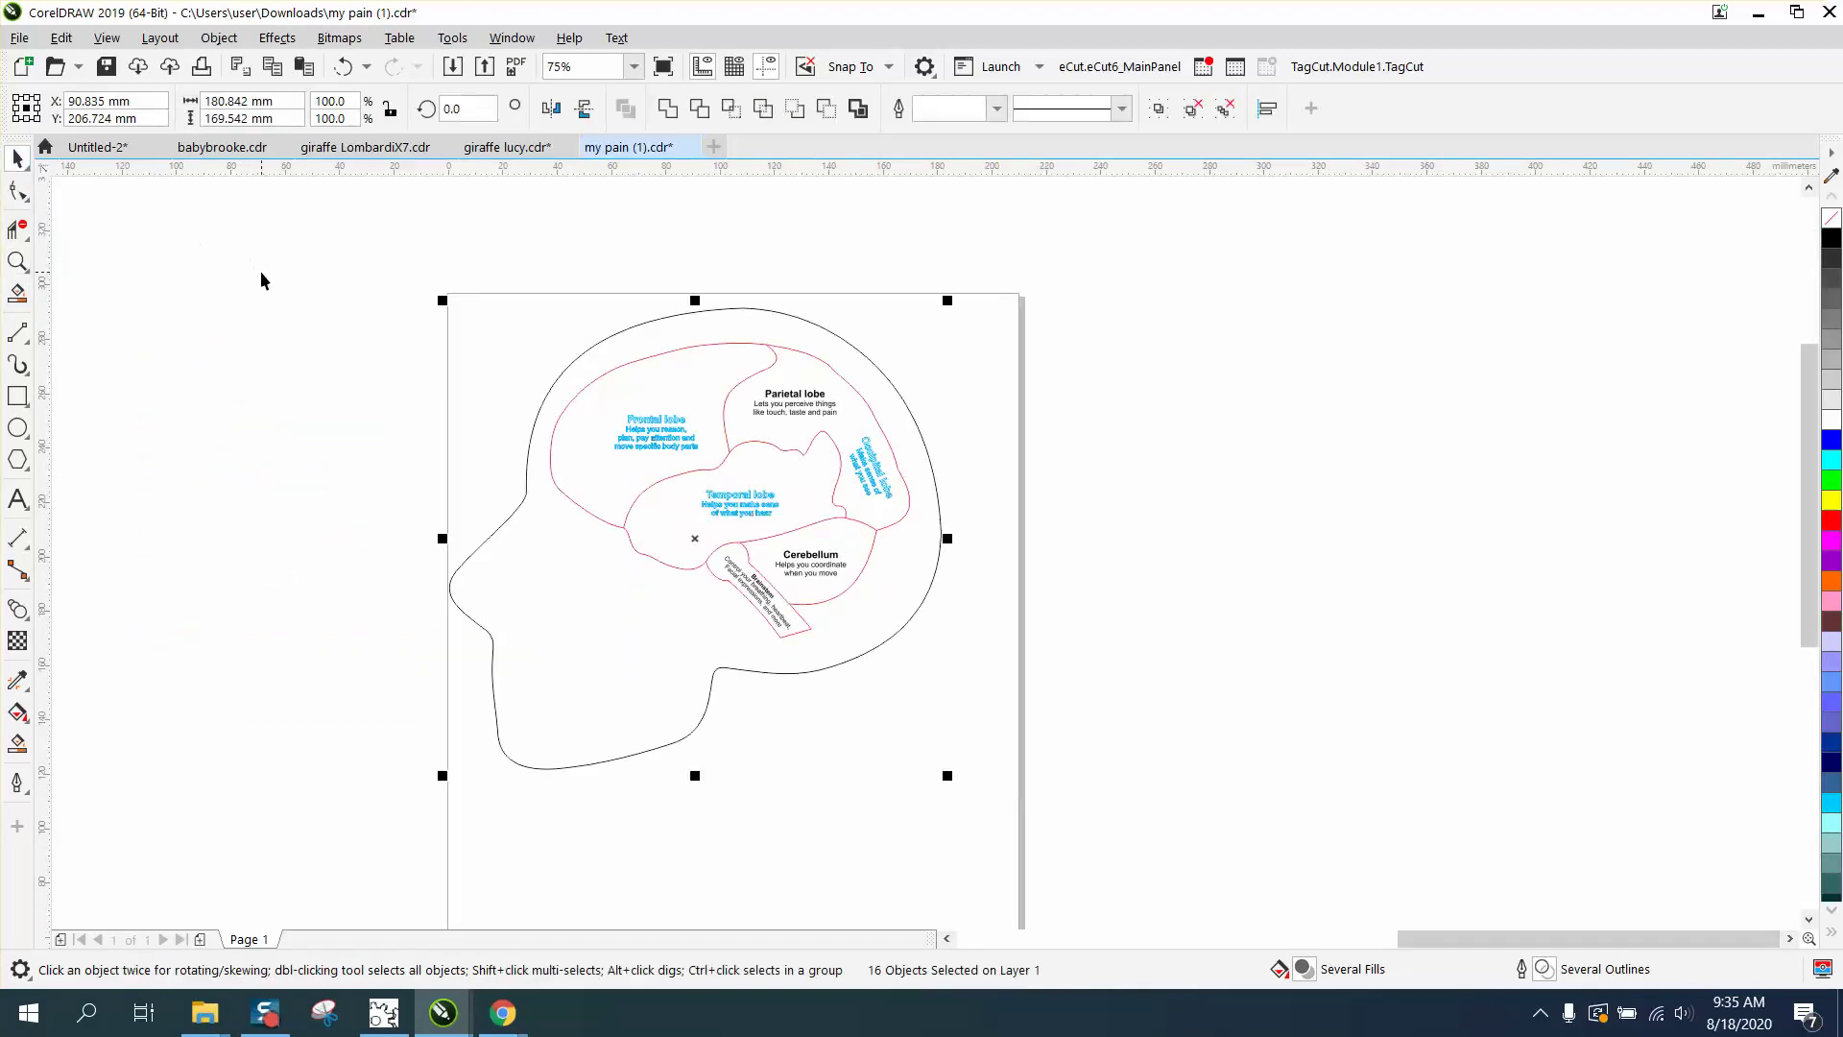
click(614, 265)
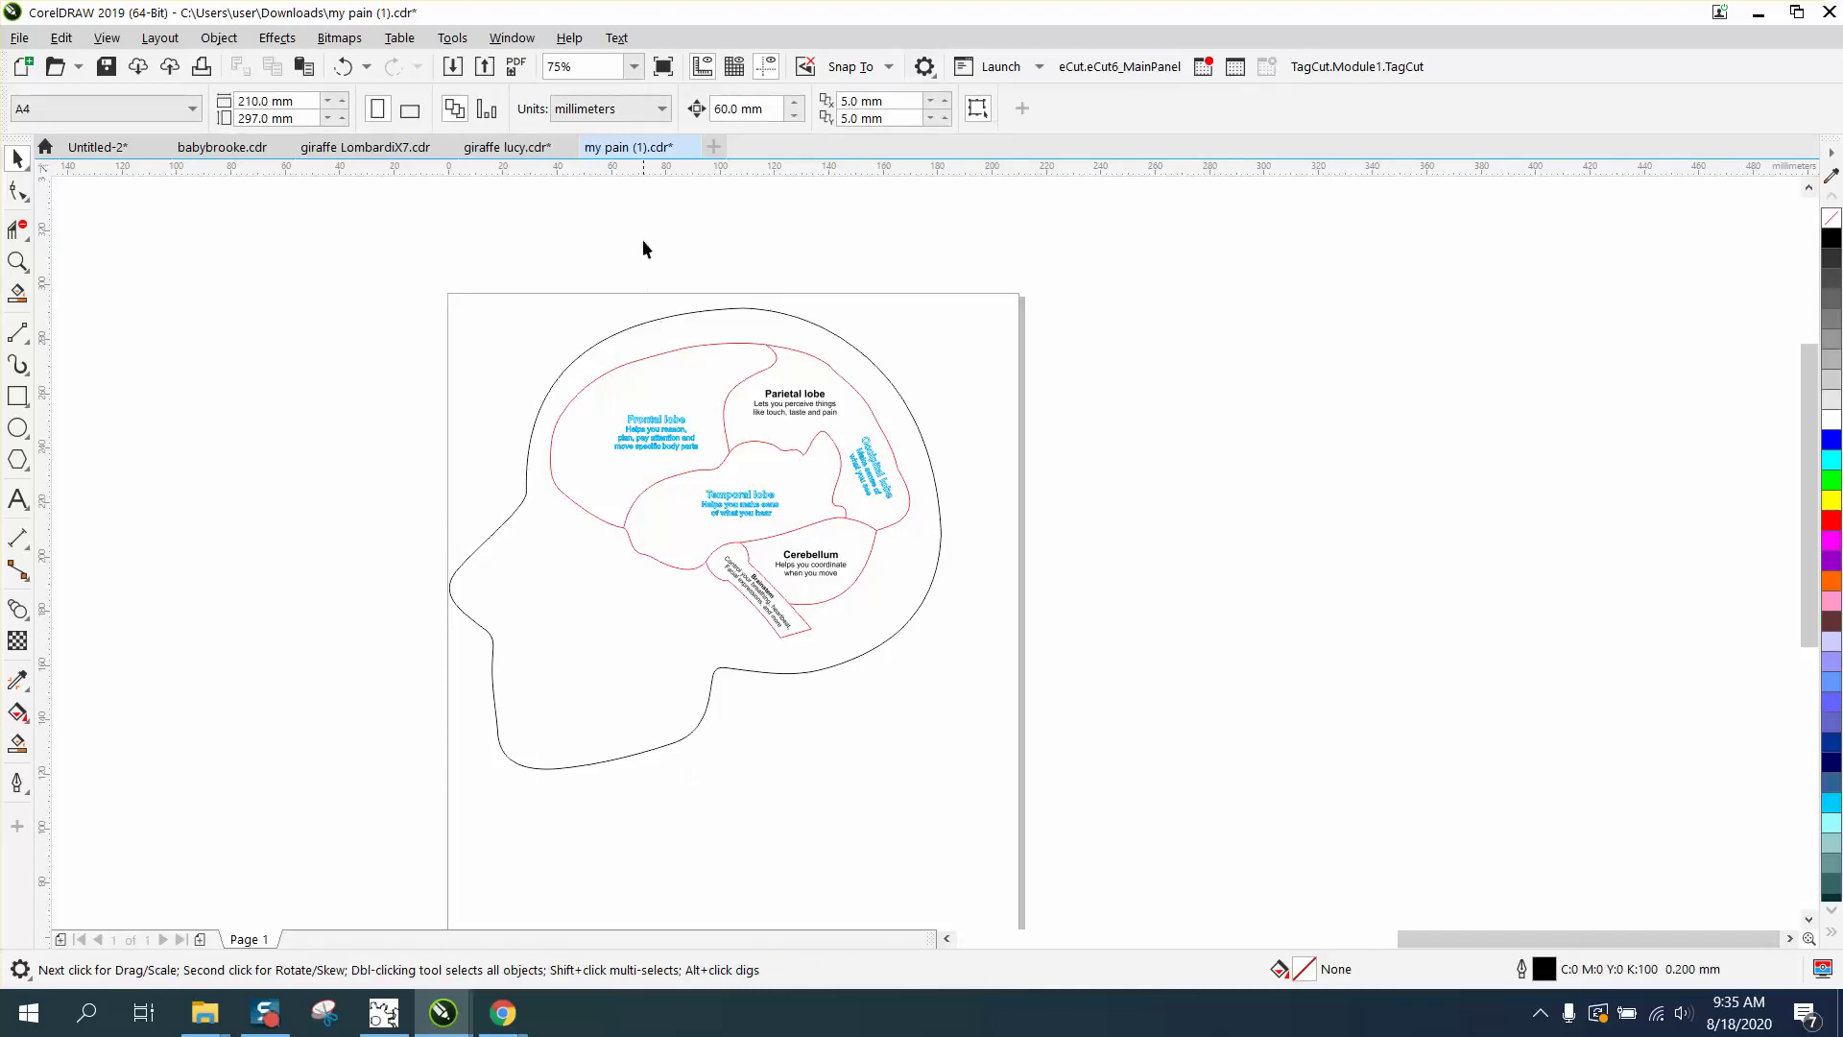
Nudge the outer head outline left, off the page
click(671, 316)
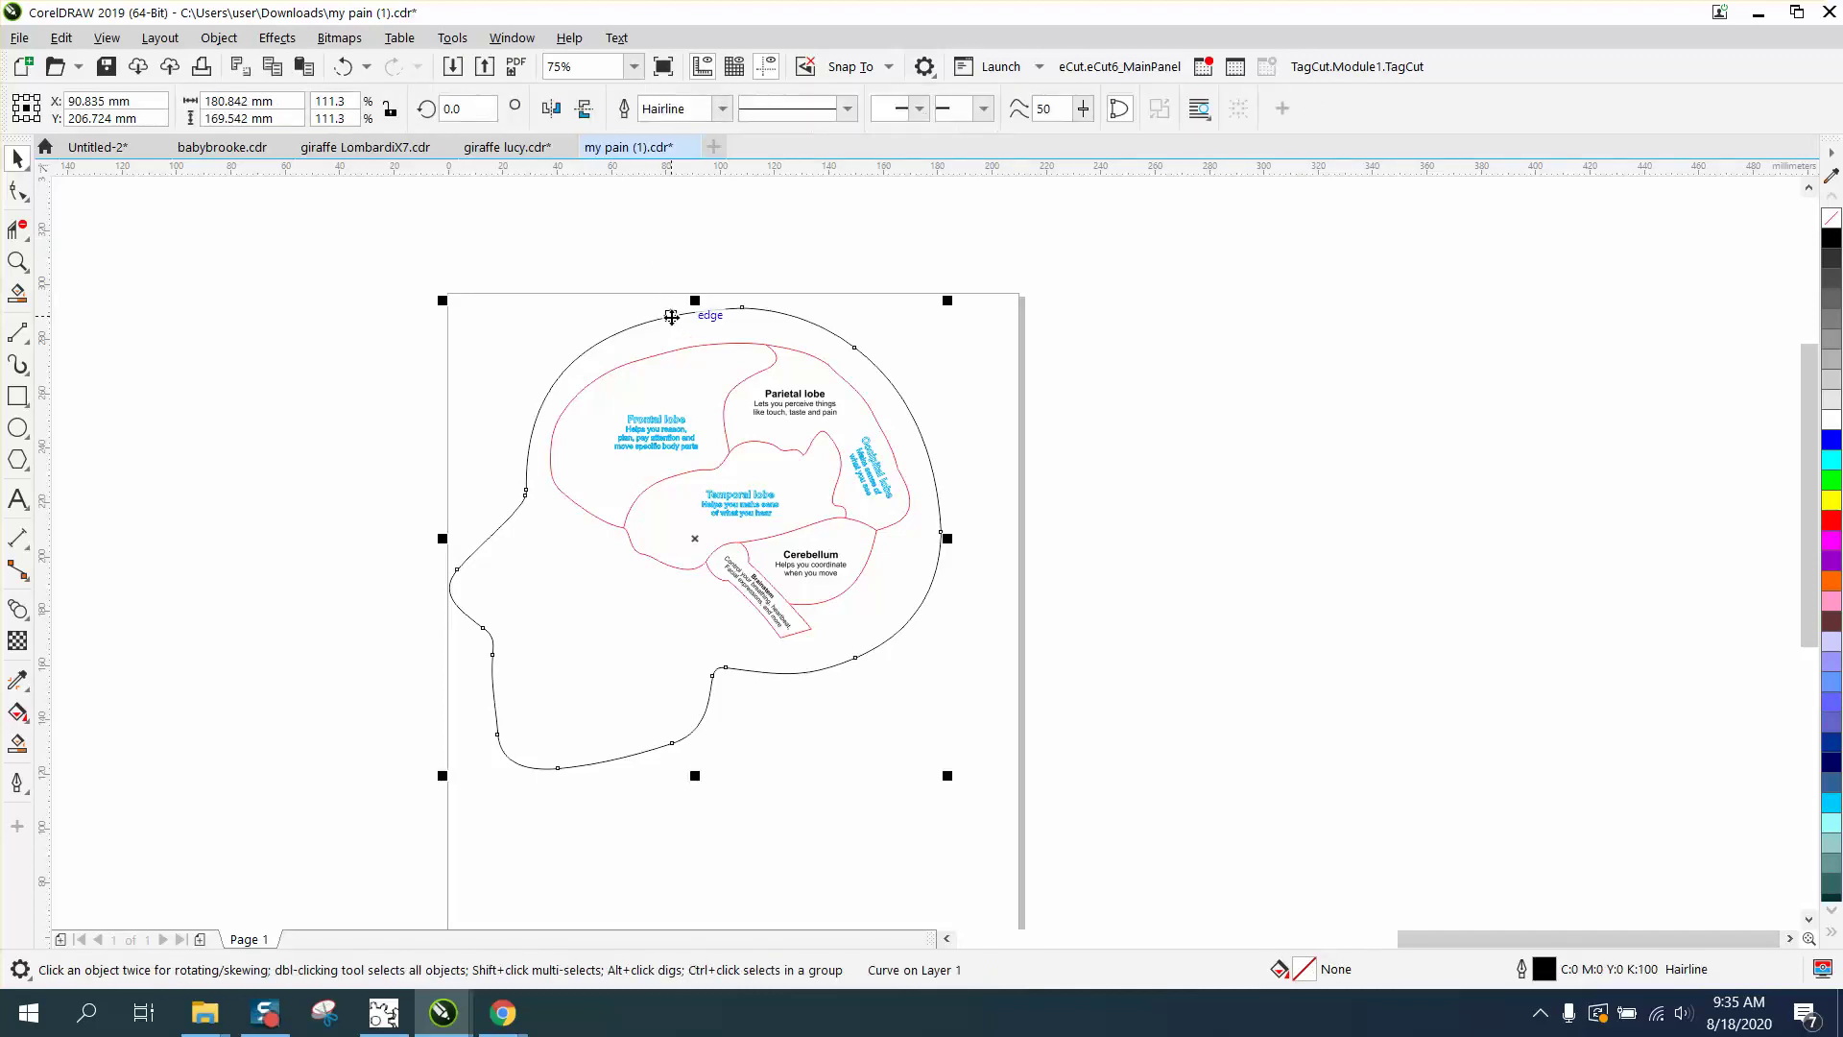
key(Left)
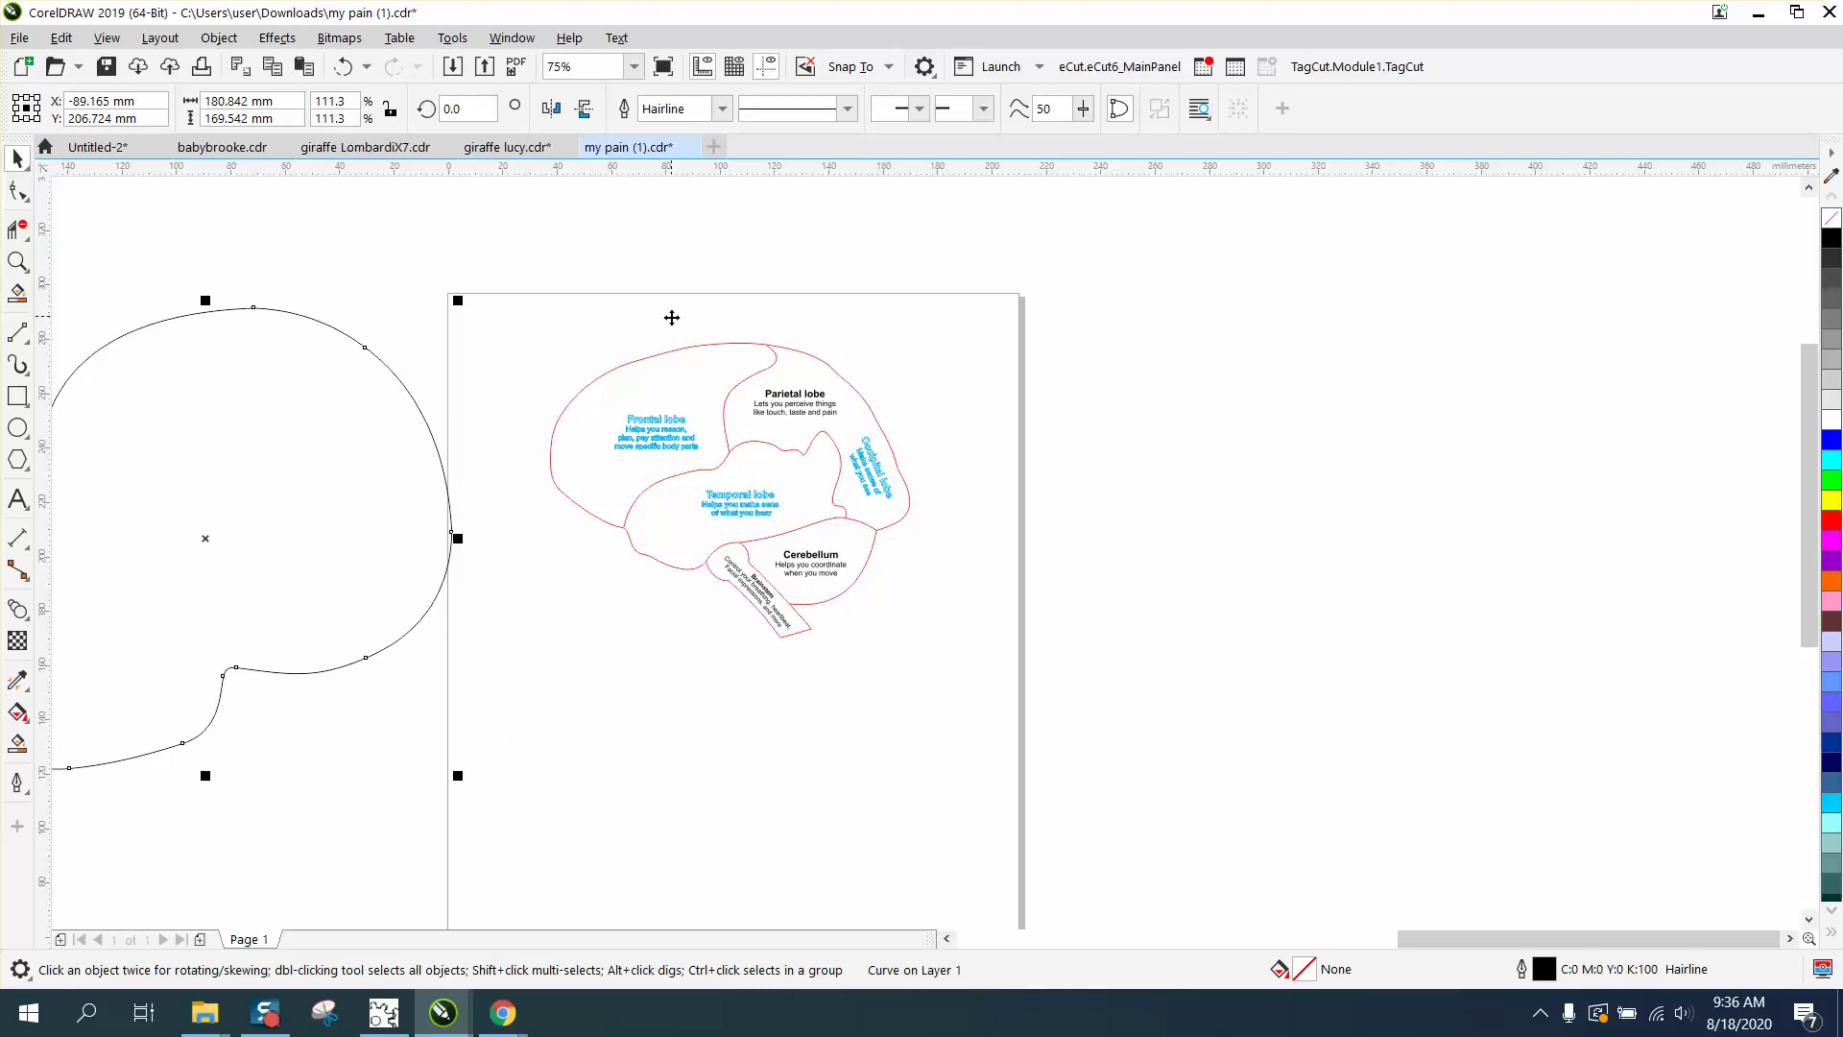
key(Left)
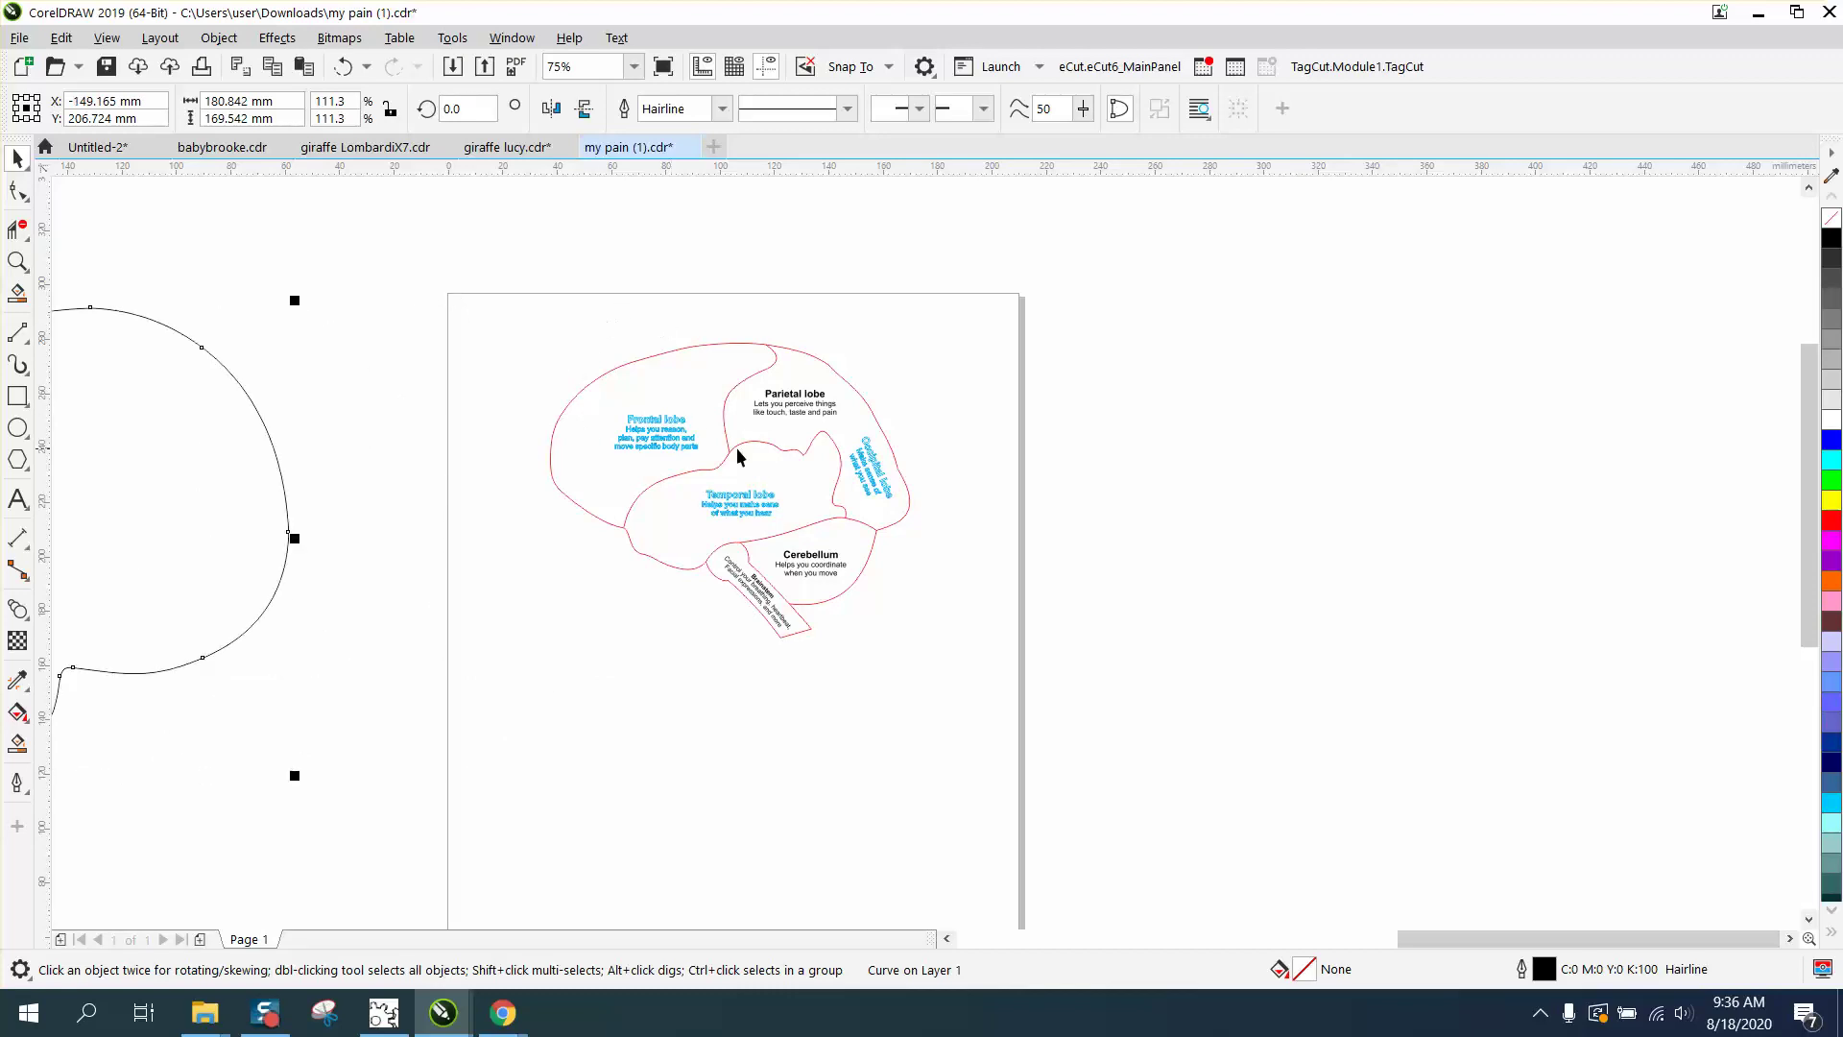
Zoom in on the brain diagram and select the Frontal lobe label
click(17, 261)
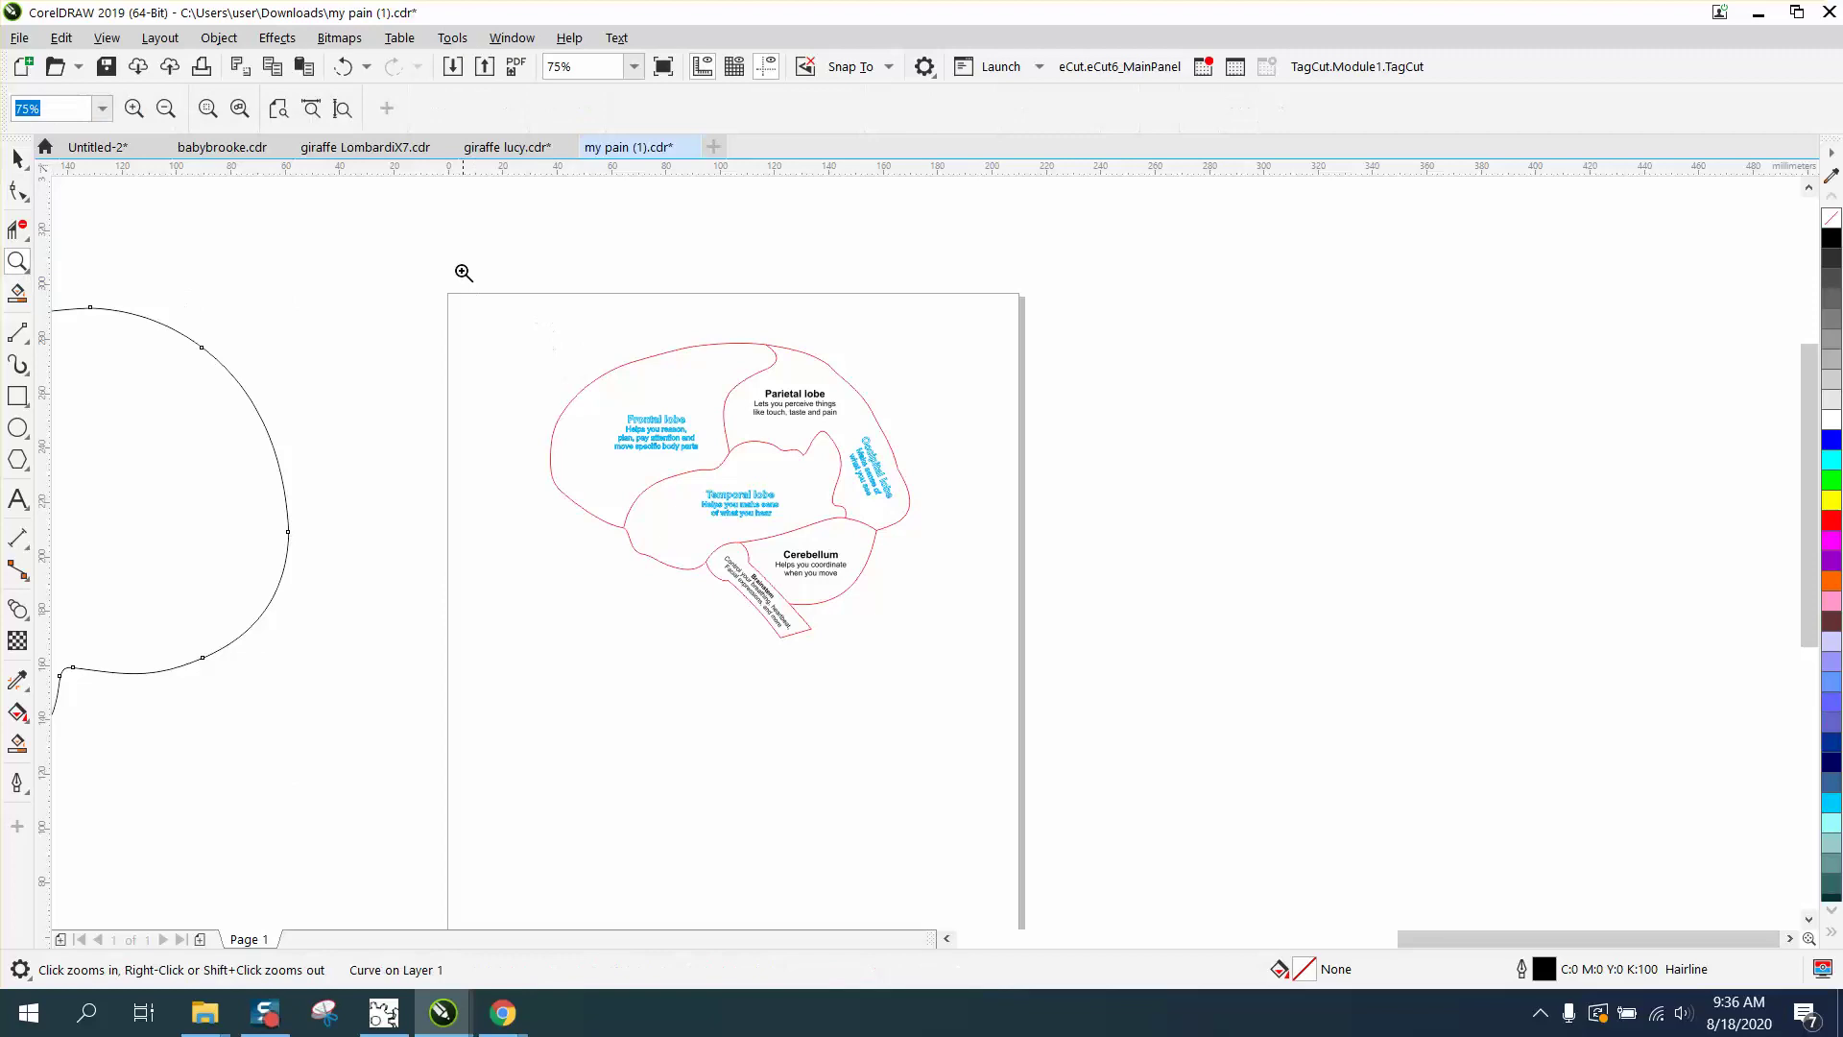
drag(460, 291, 1099, 701)
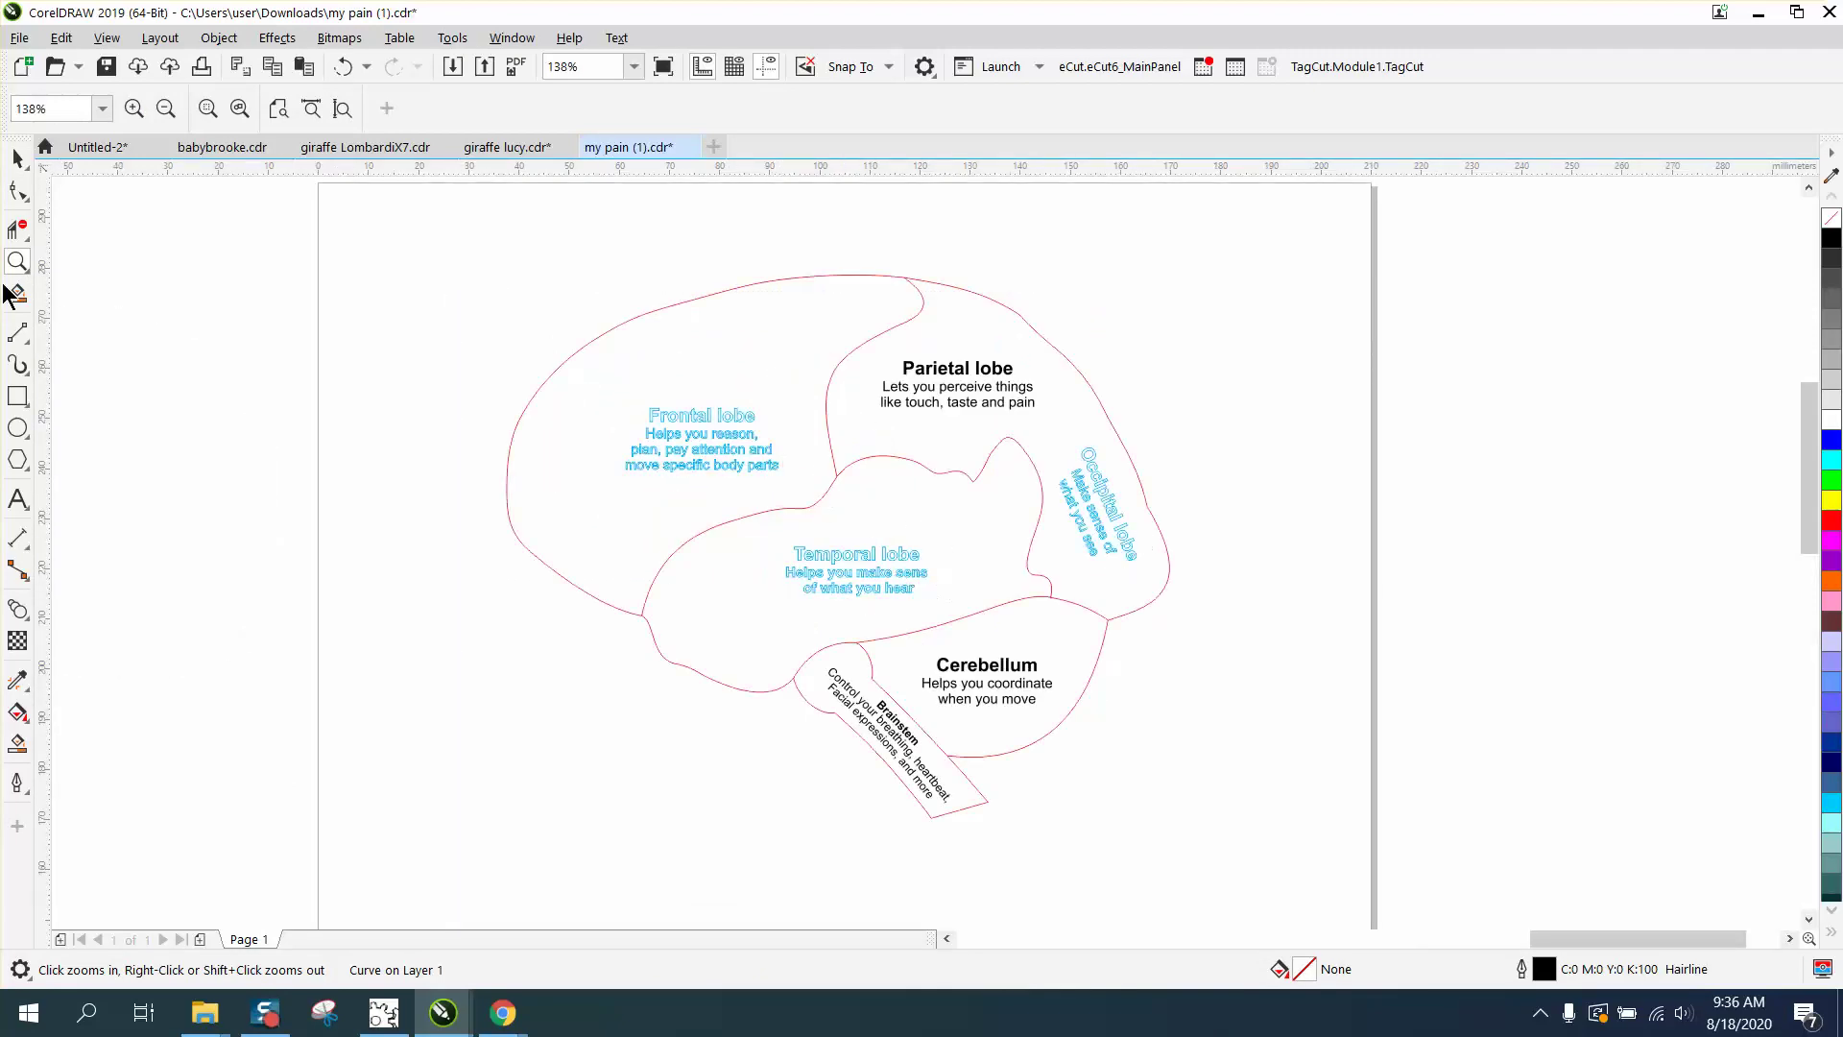
click(17, 158)
click(721, 429)
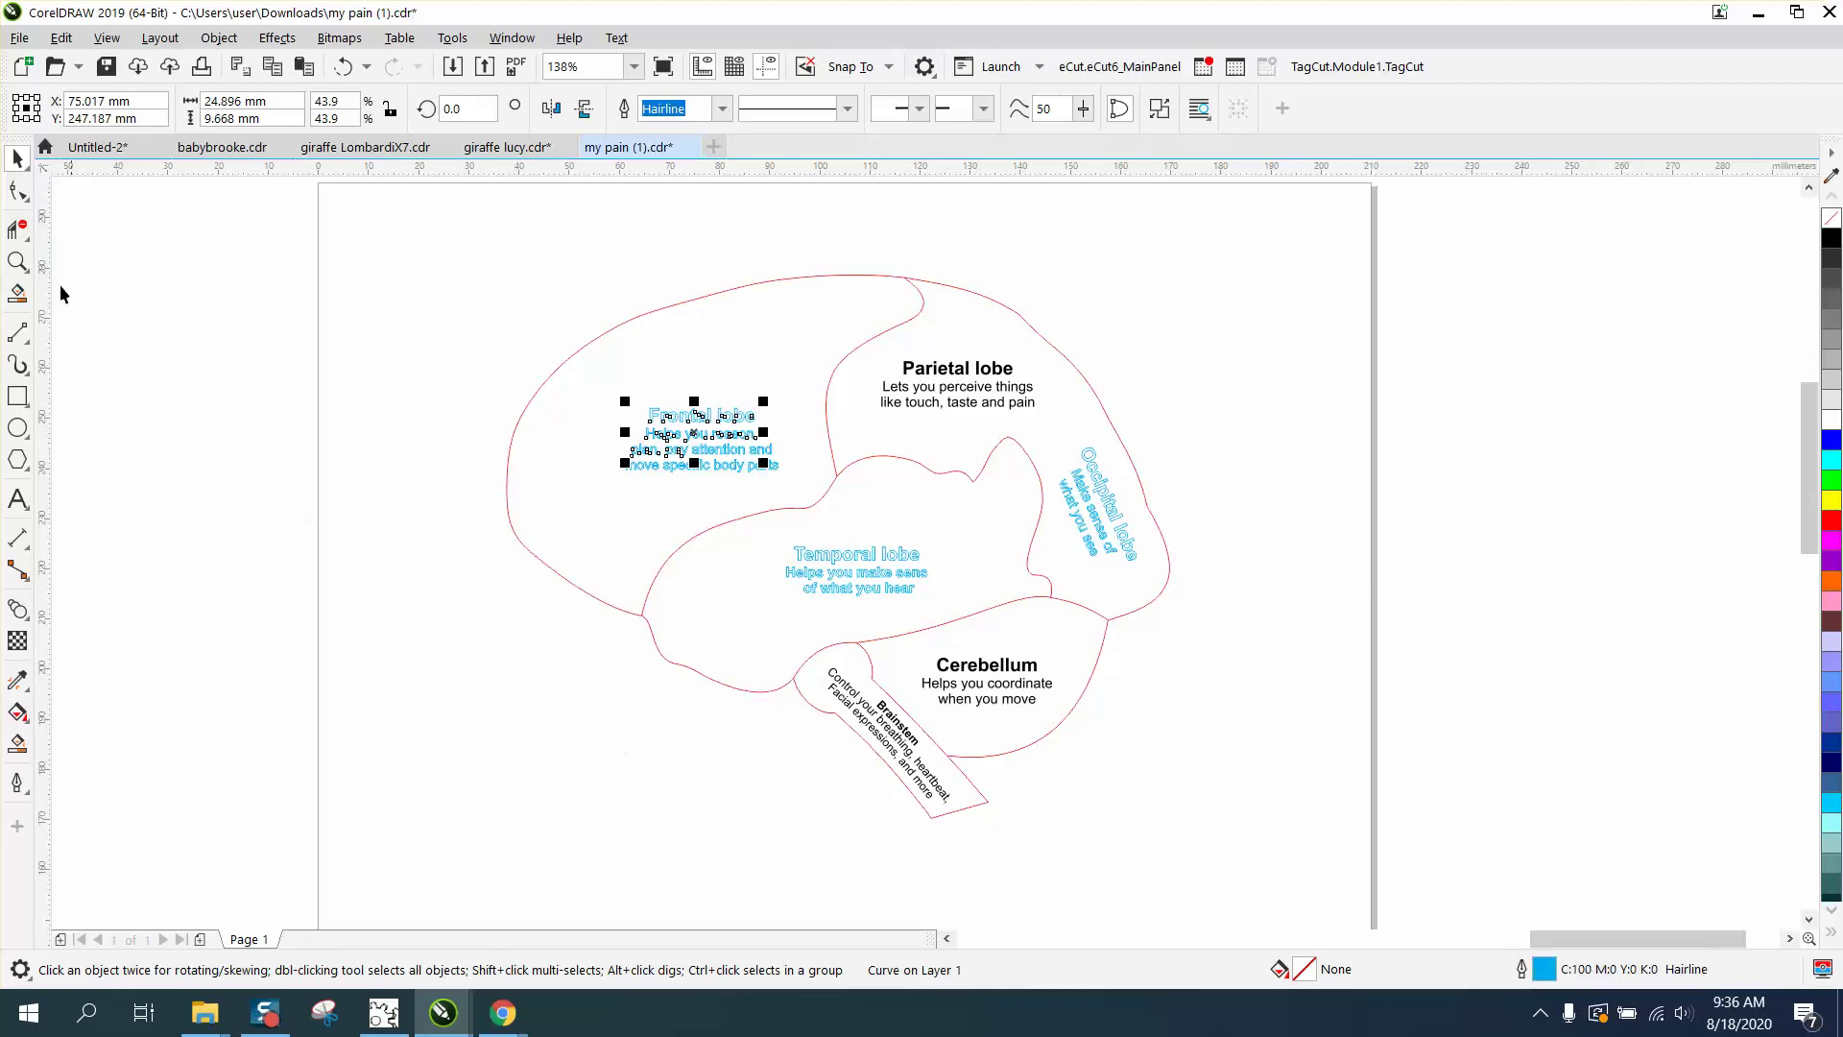
Zoom into the Frontal lobe label, select both its text parts, and give them black fill with no outline
click(17, 261)
drag(619, 415, 842, 523)
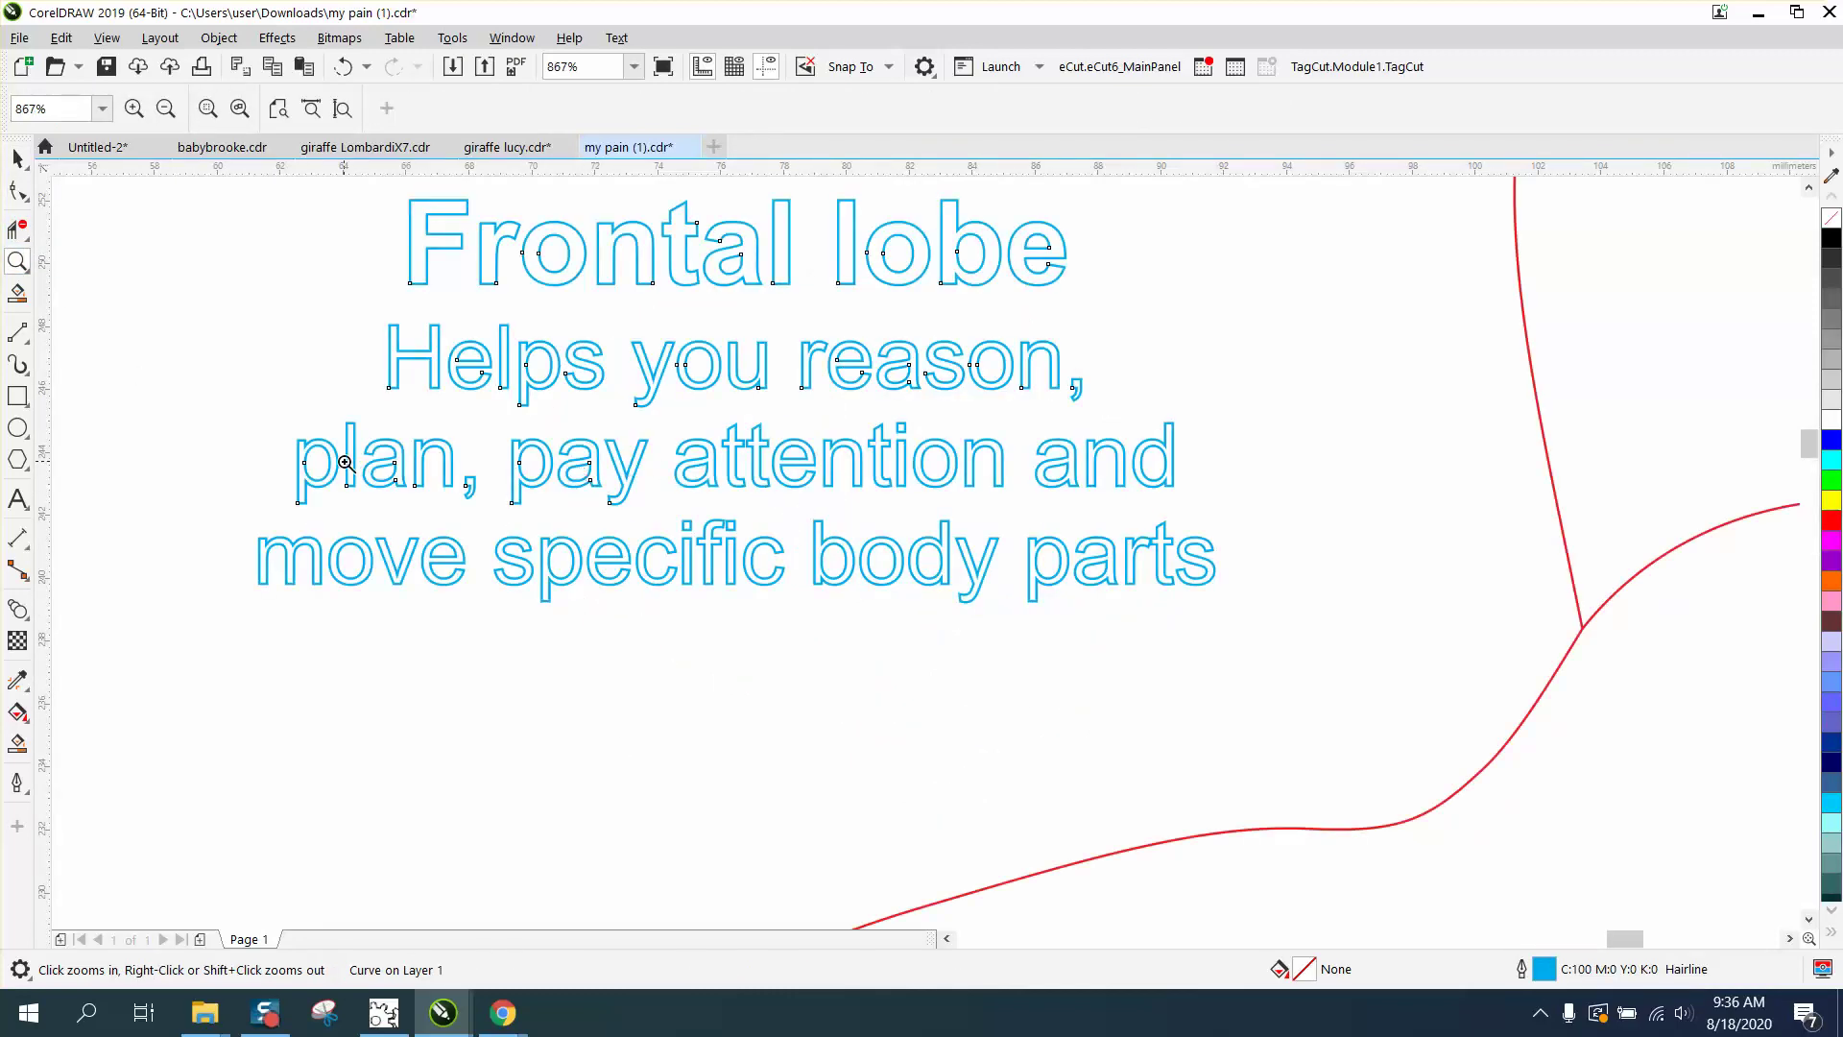
scroll(842, 558, down, 2)
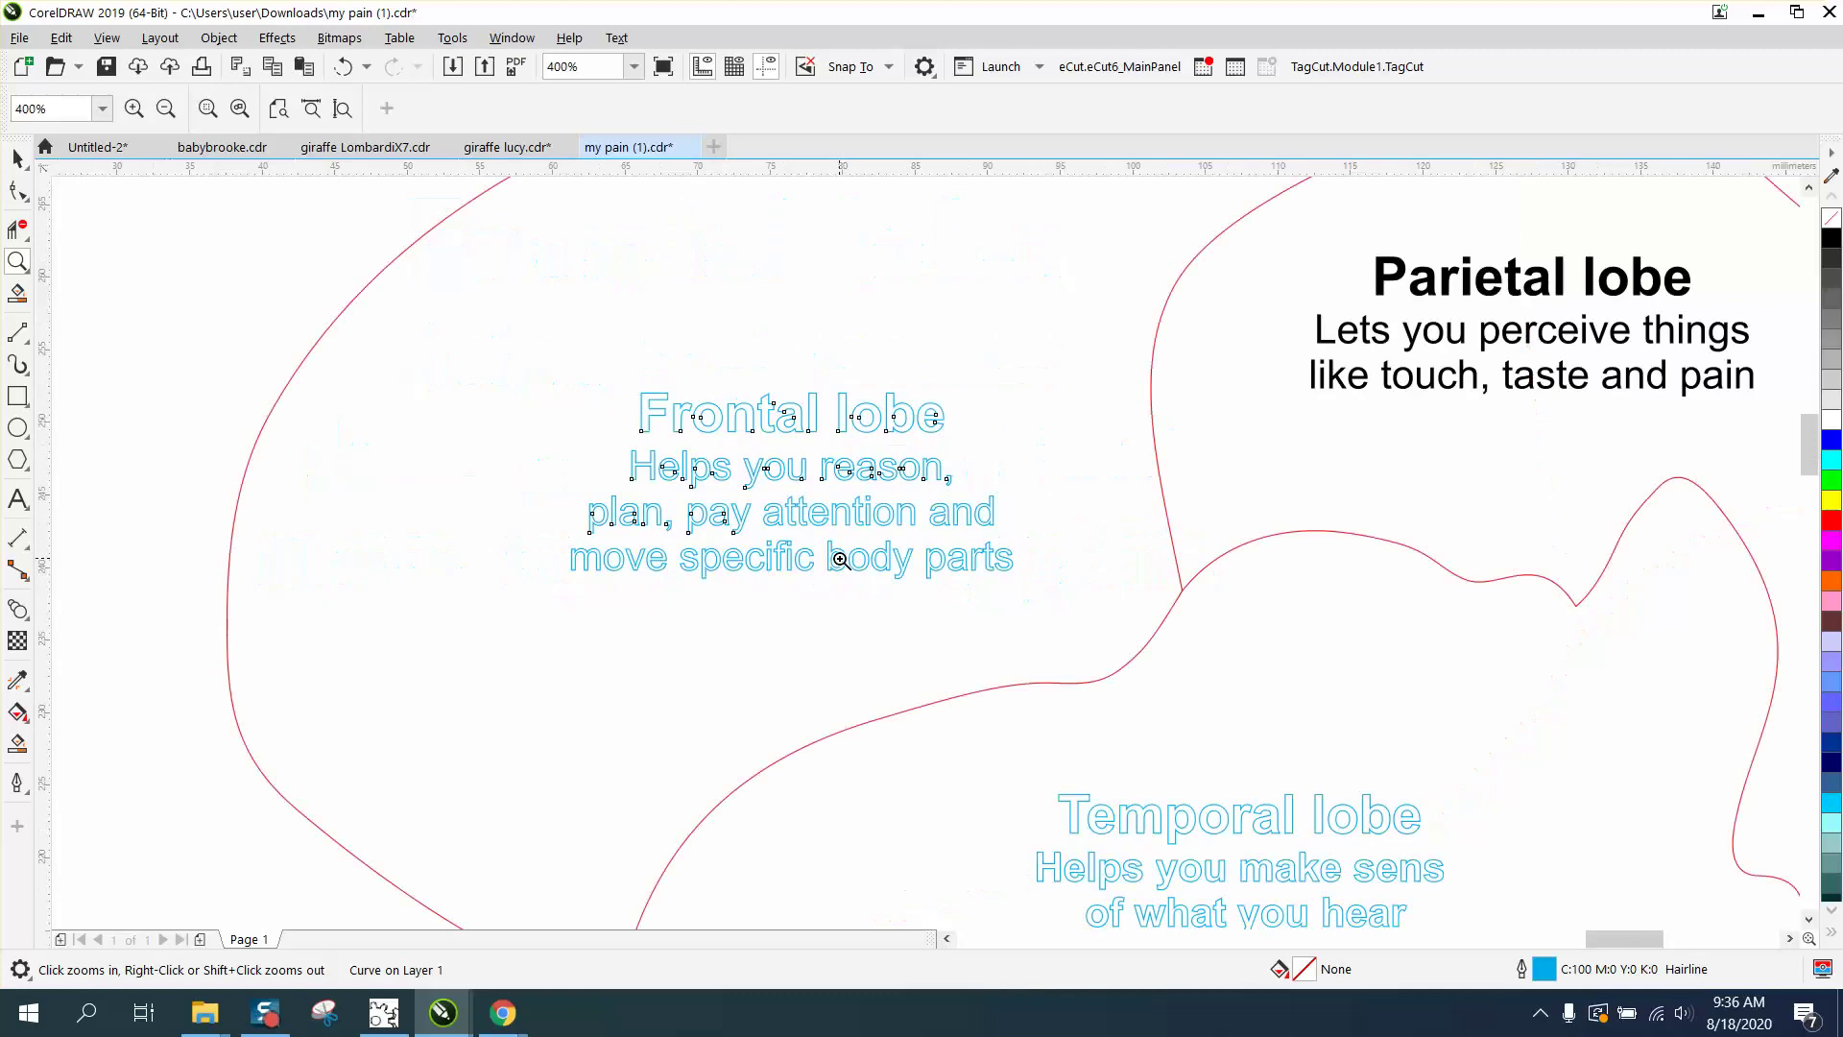
scroll(841, 559, down, 1)
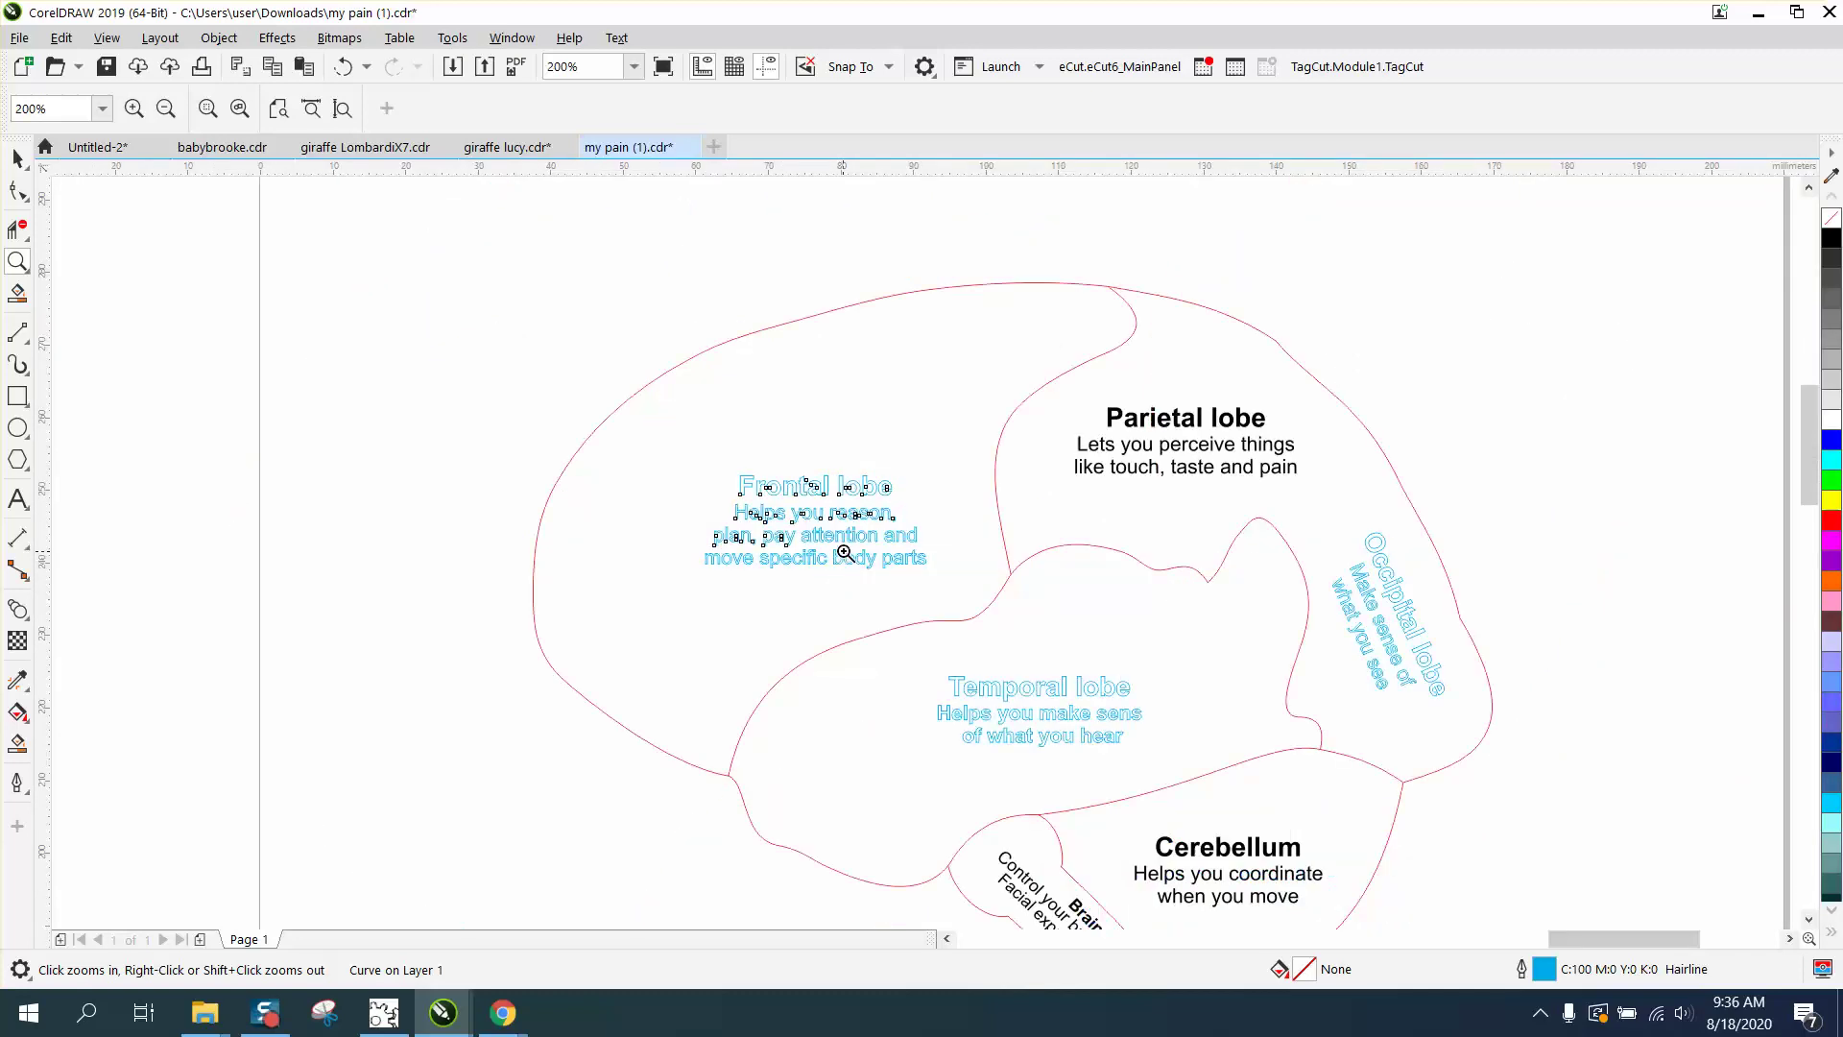
click(20, 165)
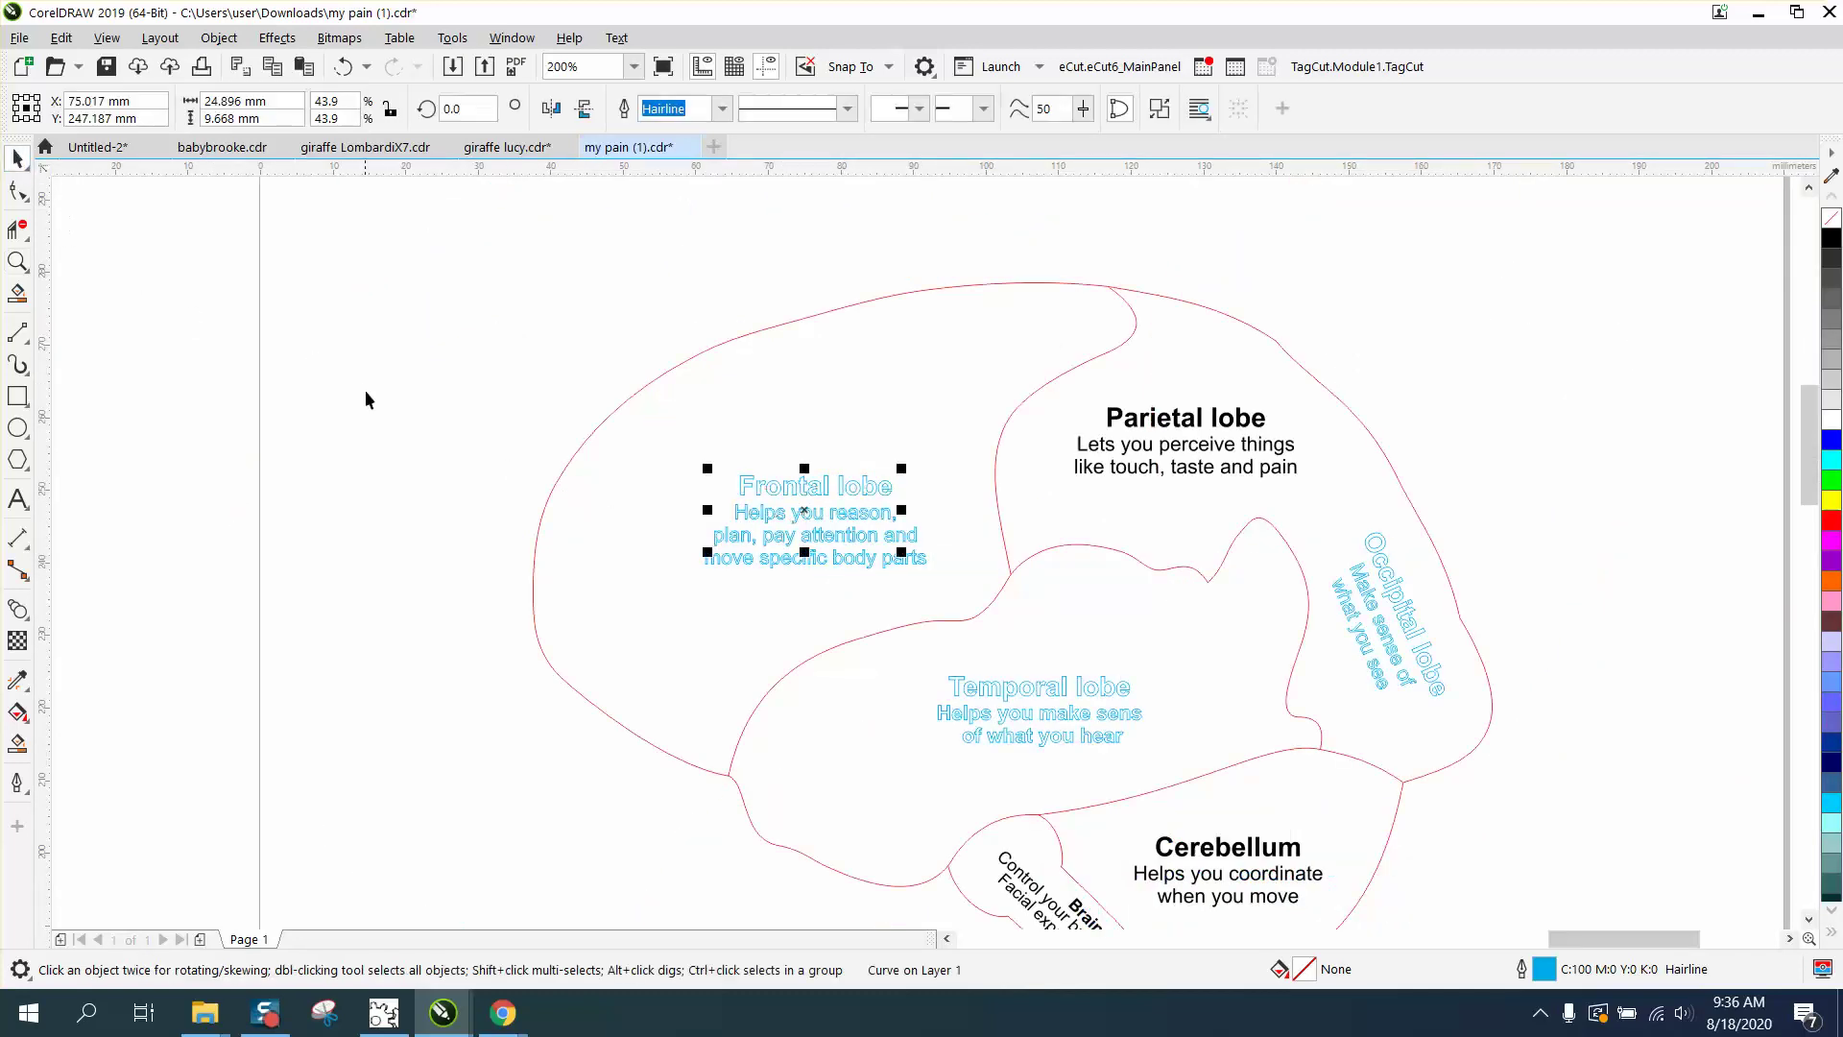
drag(384, 414, 940, 603)
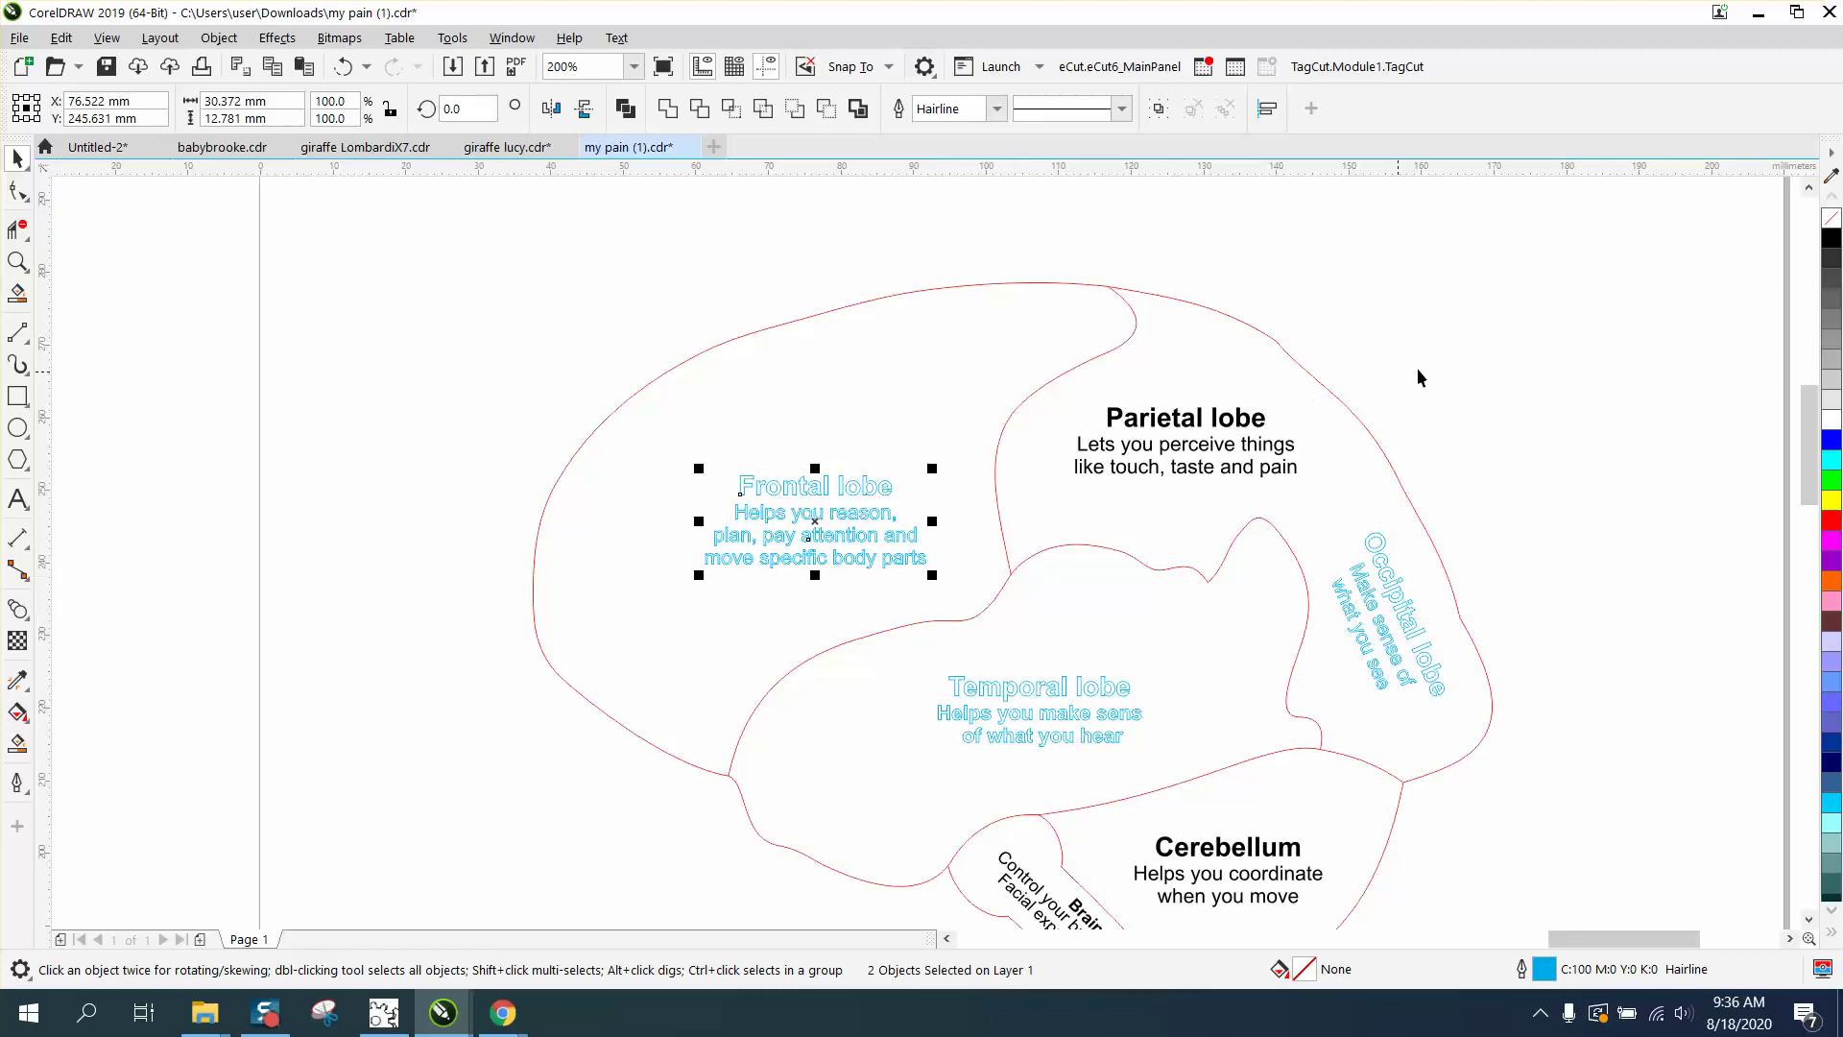
click(1835, 251)
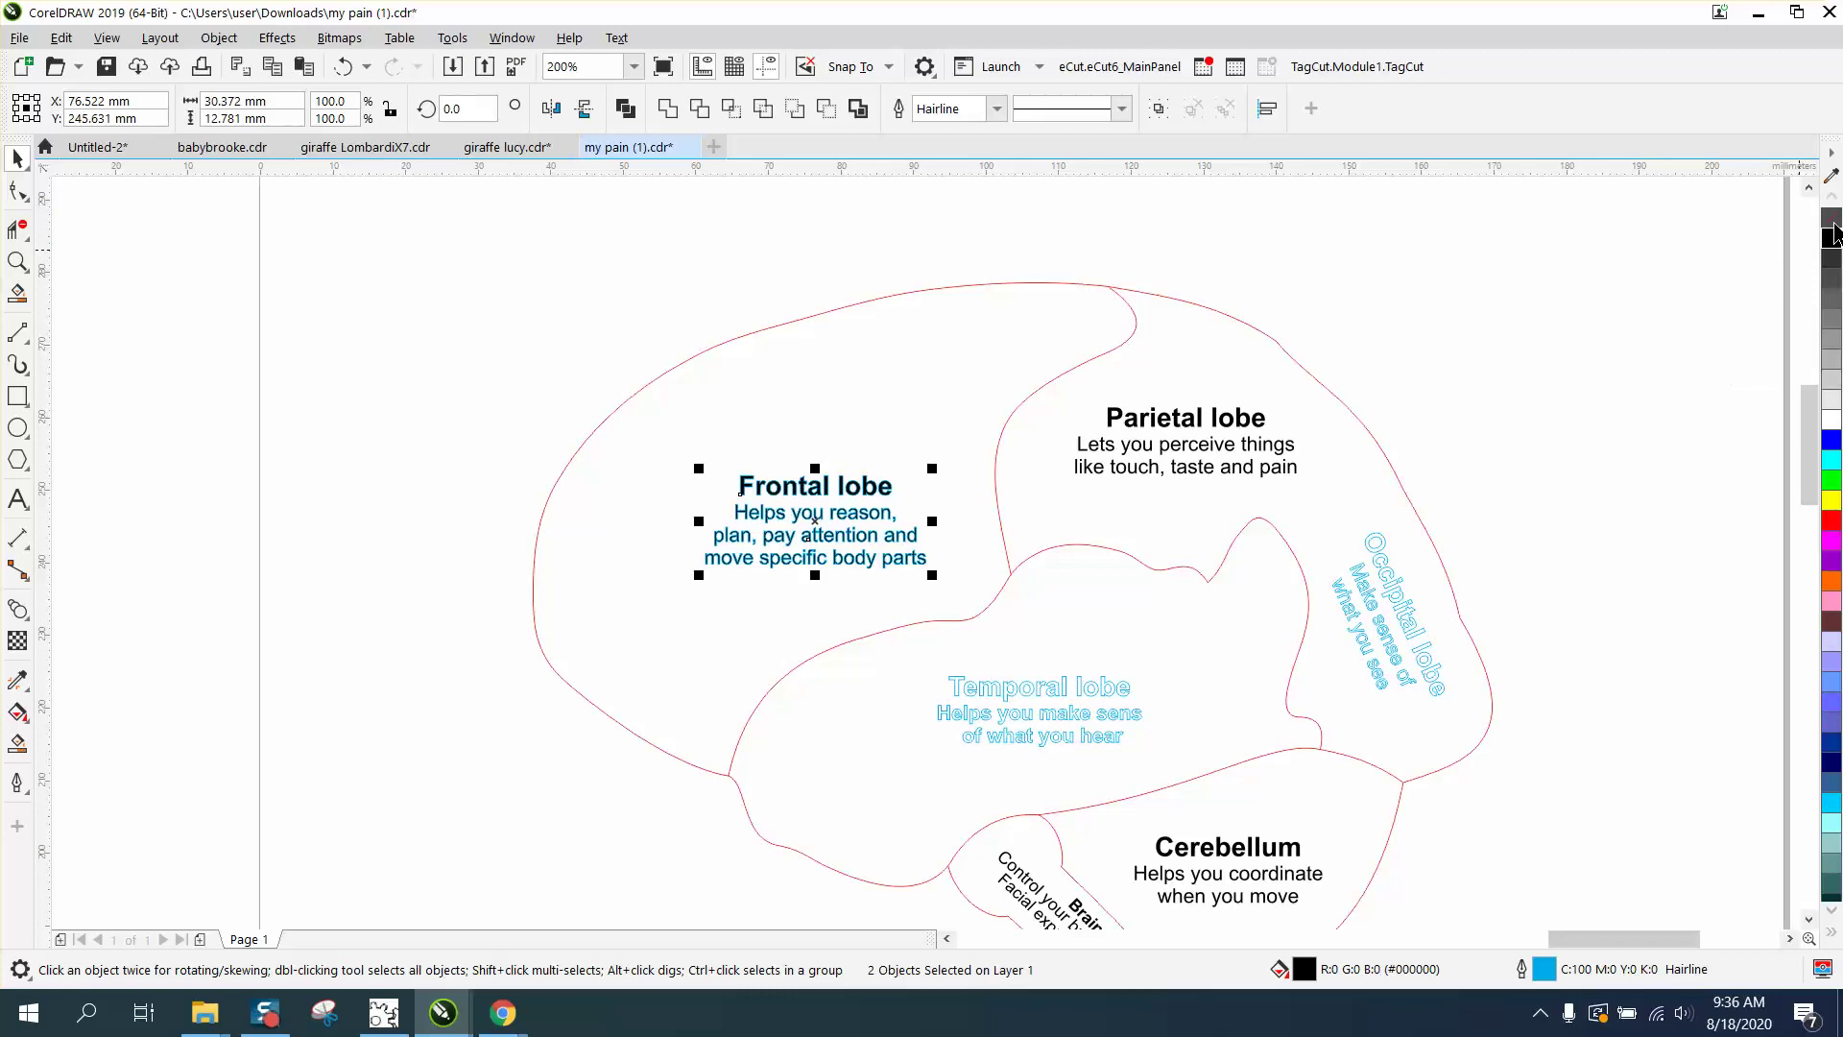
right_click(1834, 231)
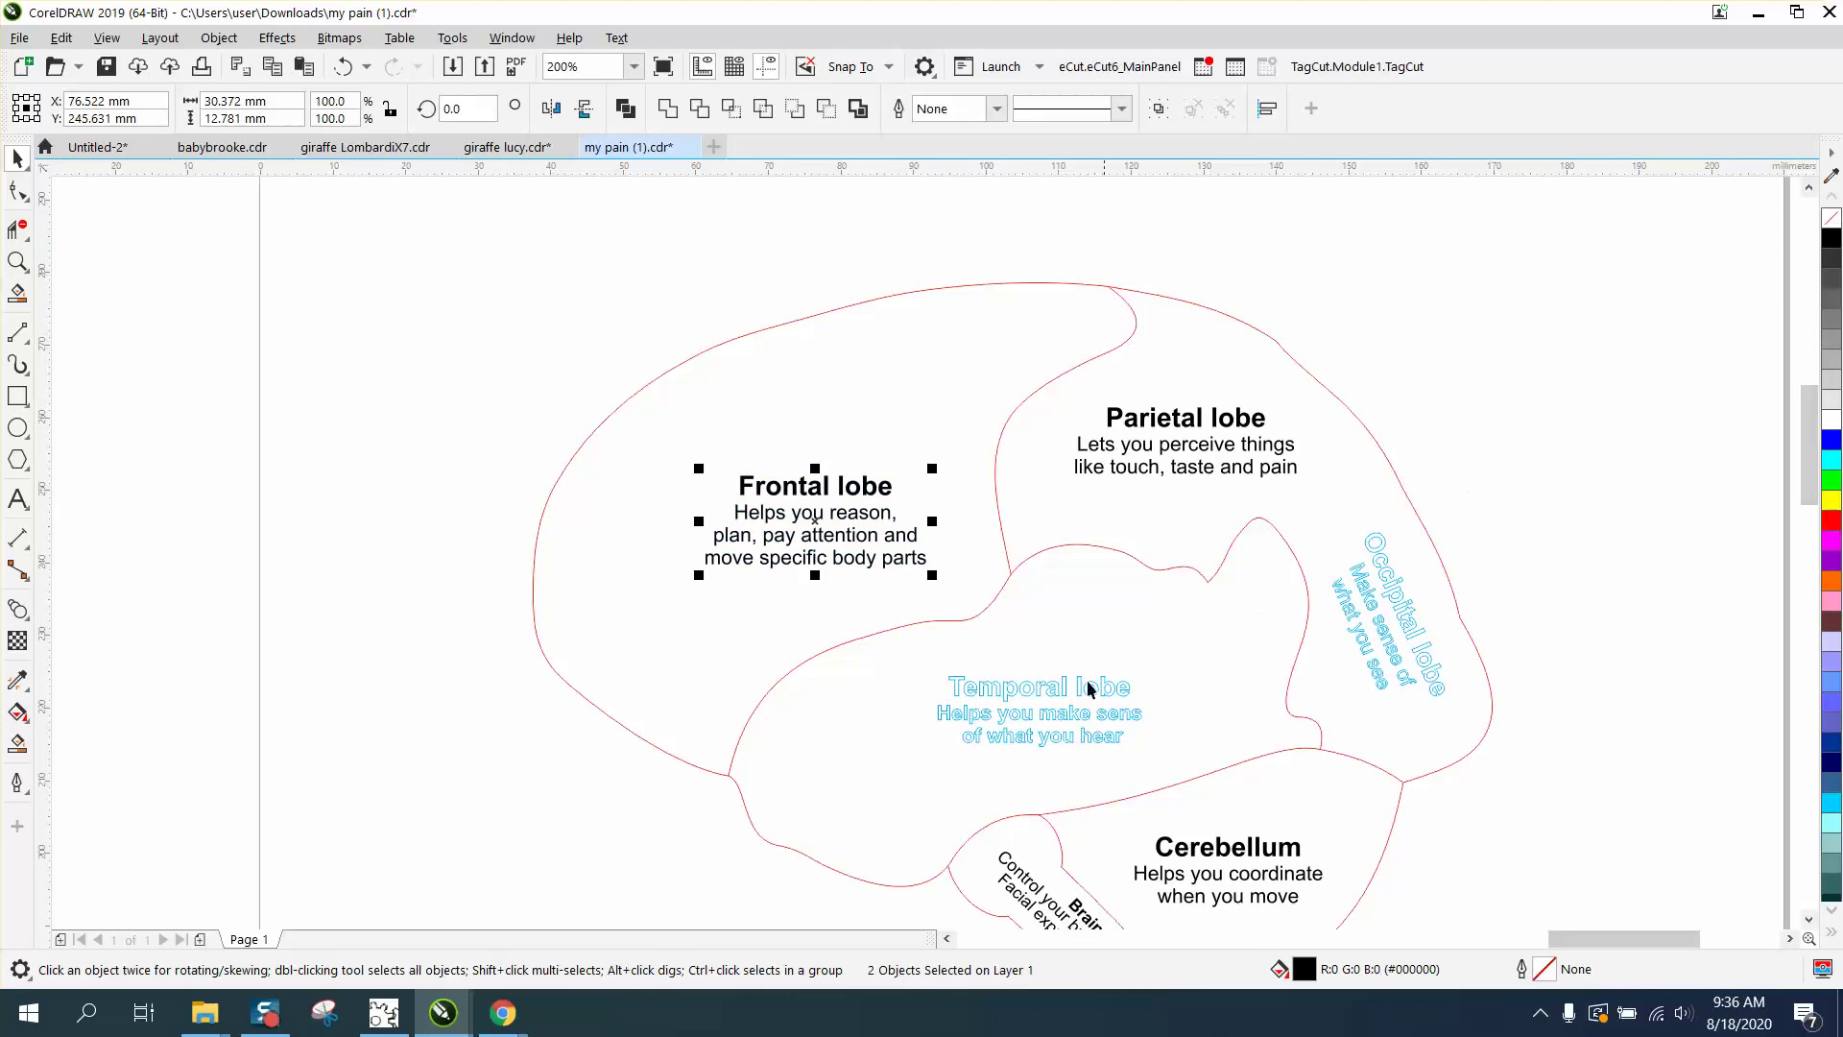
scroll(1335, 595, down, 1)
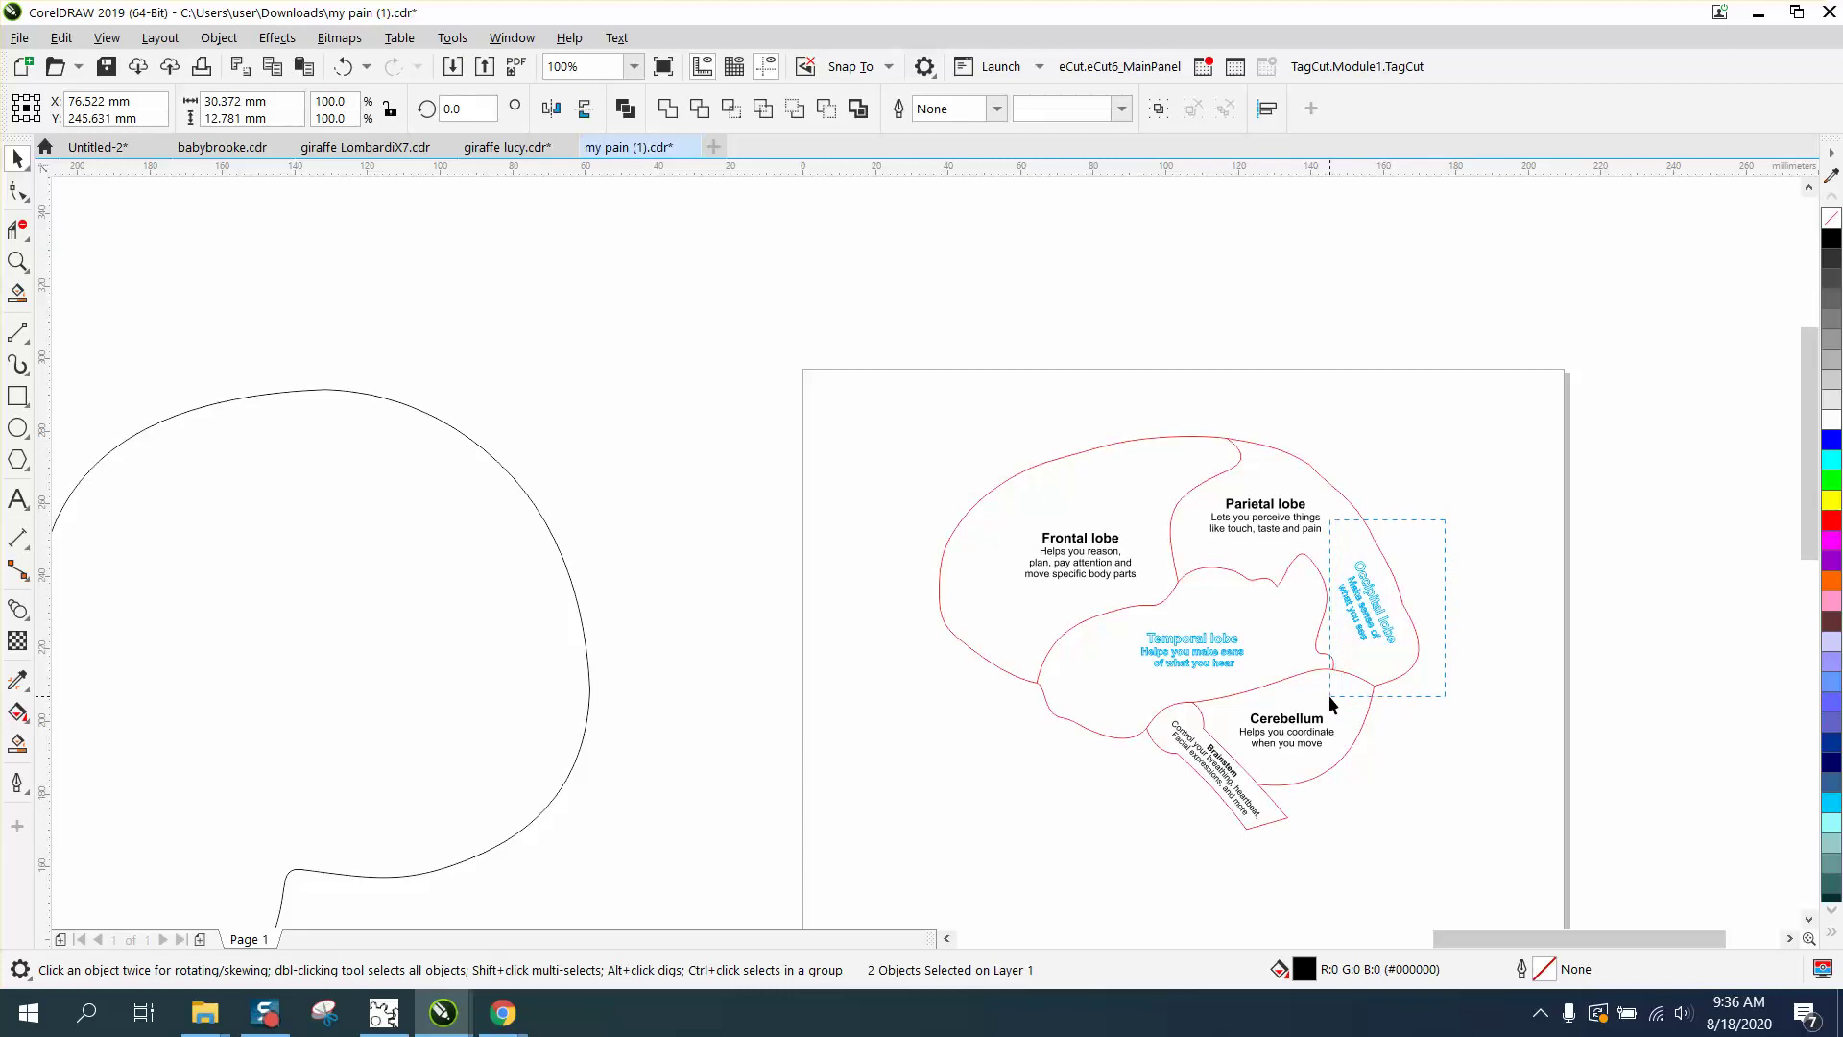
Select the Temporal and Occipital lobe labels together and apply black fill with no outline
key(Tab)
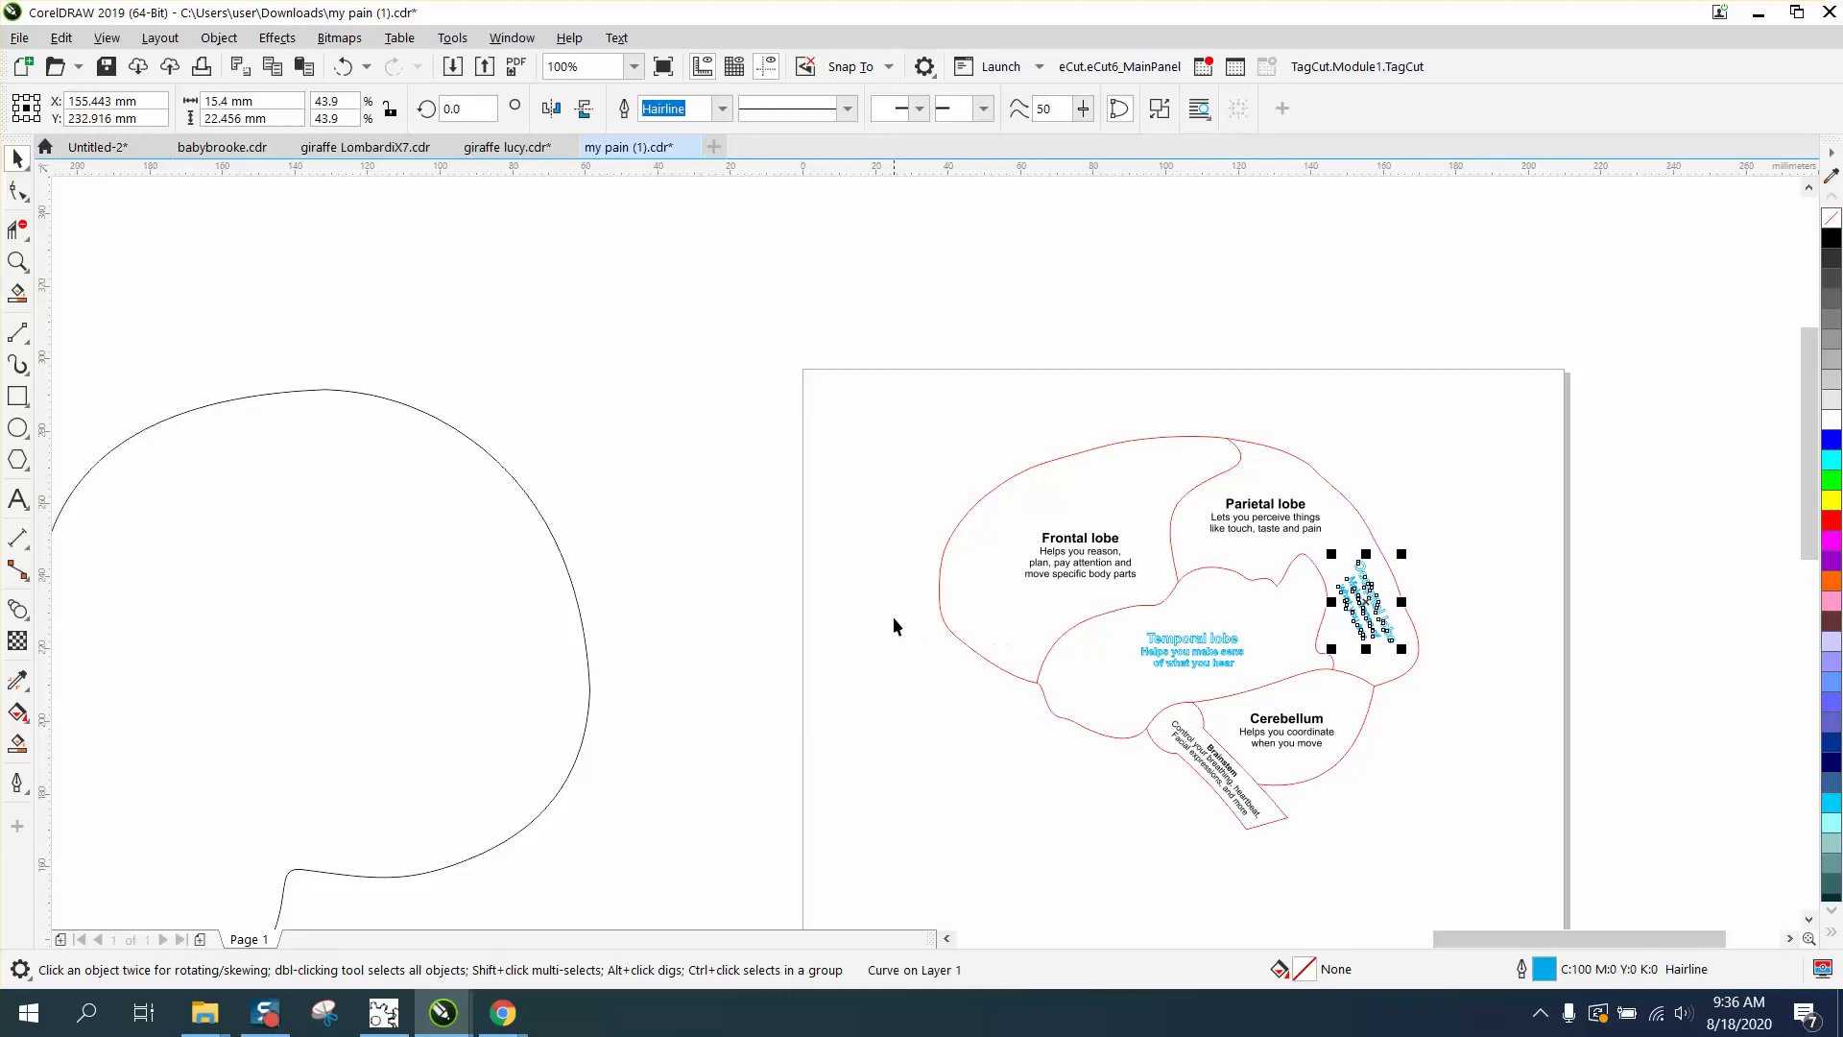
drag(894, 608, 1067, 678)
drag(1248, 684, 1248, 684)
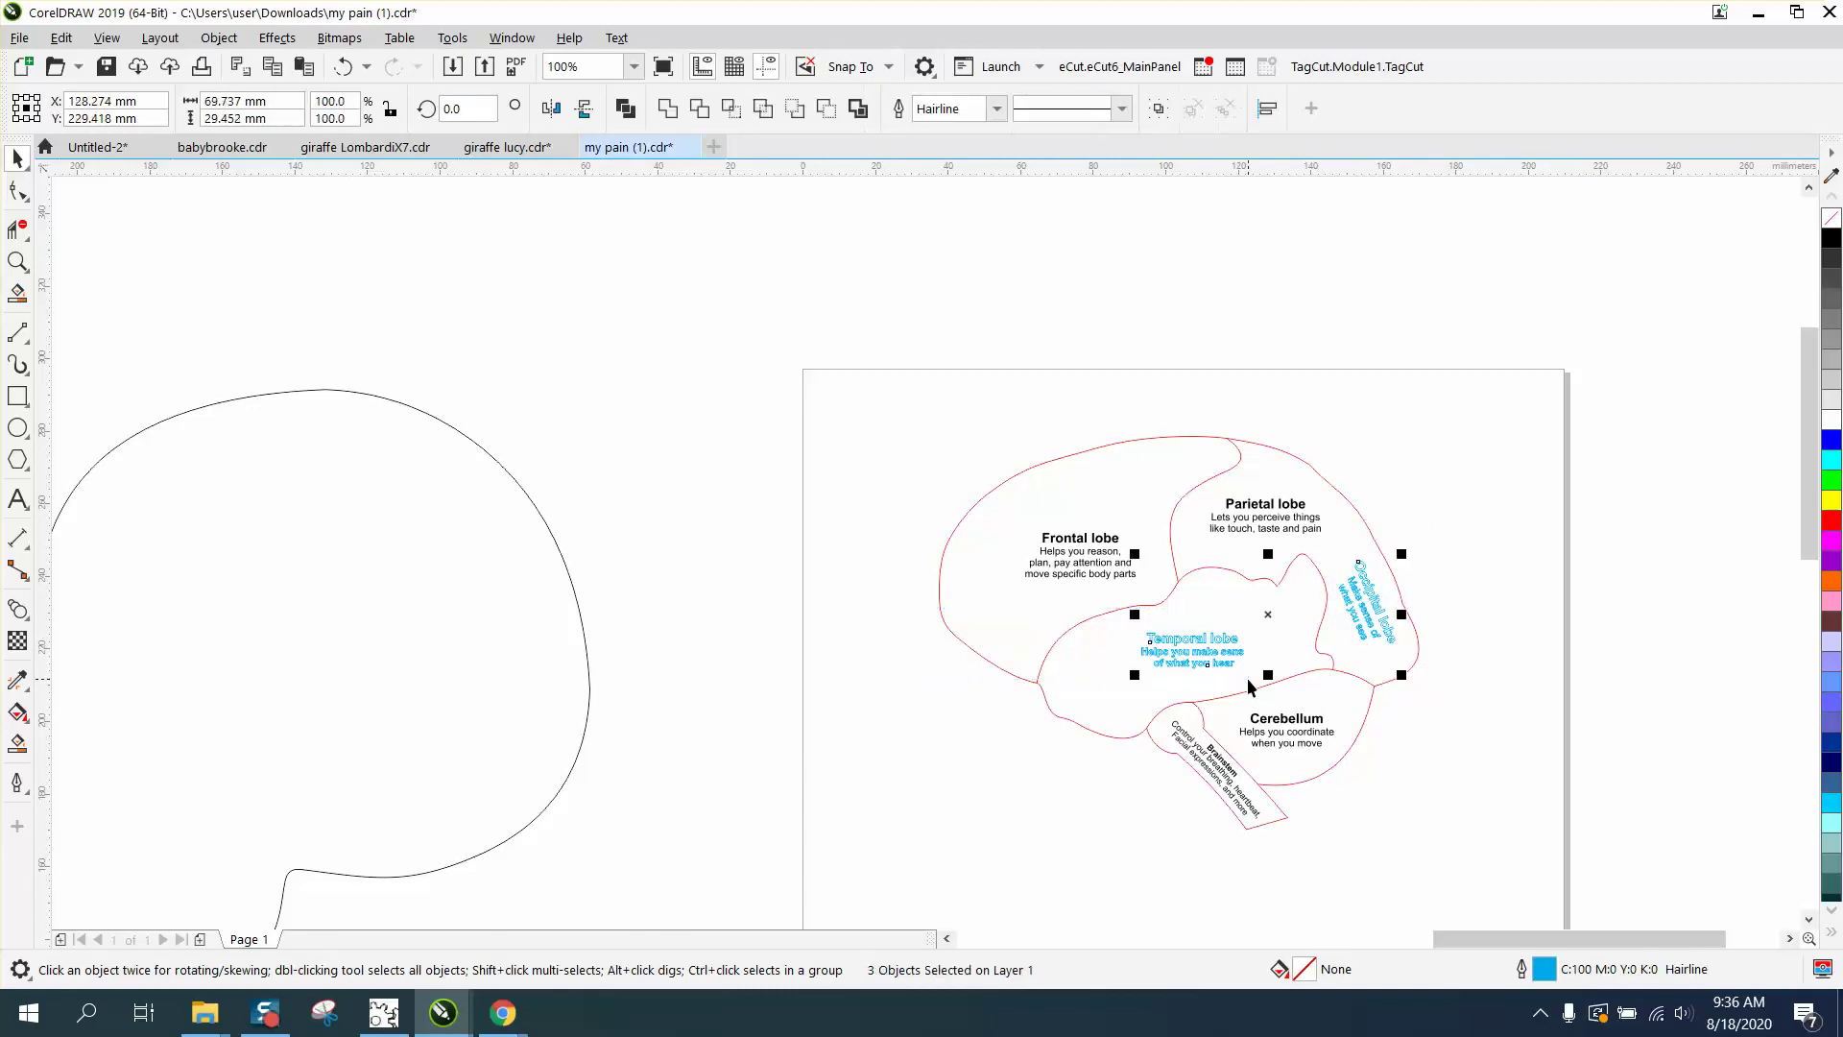
click(1832, 242)
right_click(1830, 218)
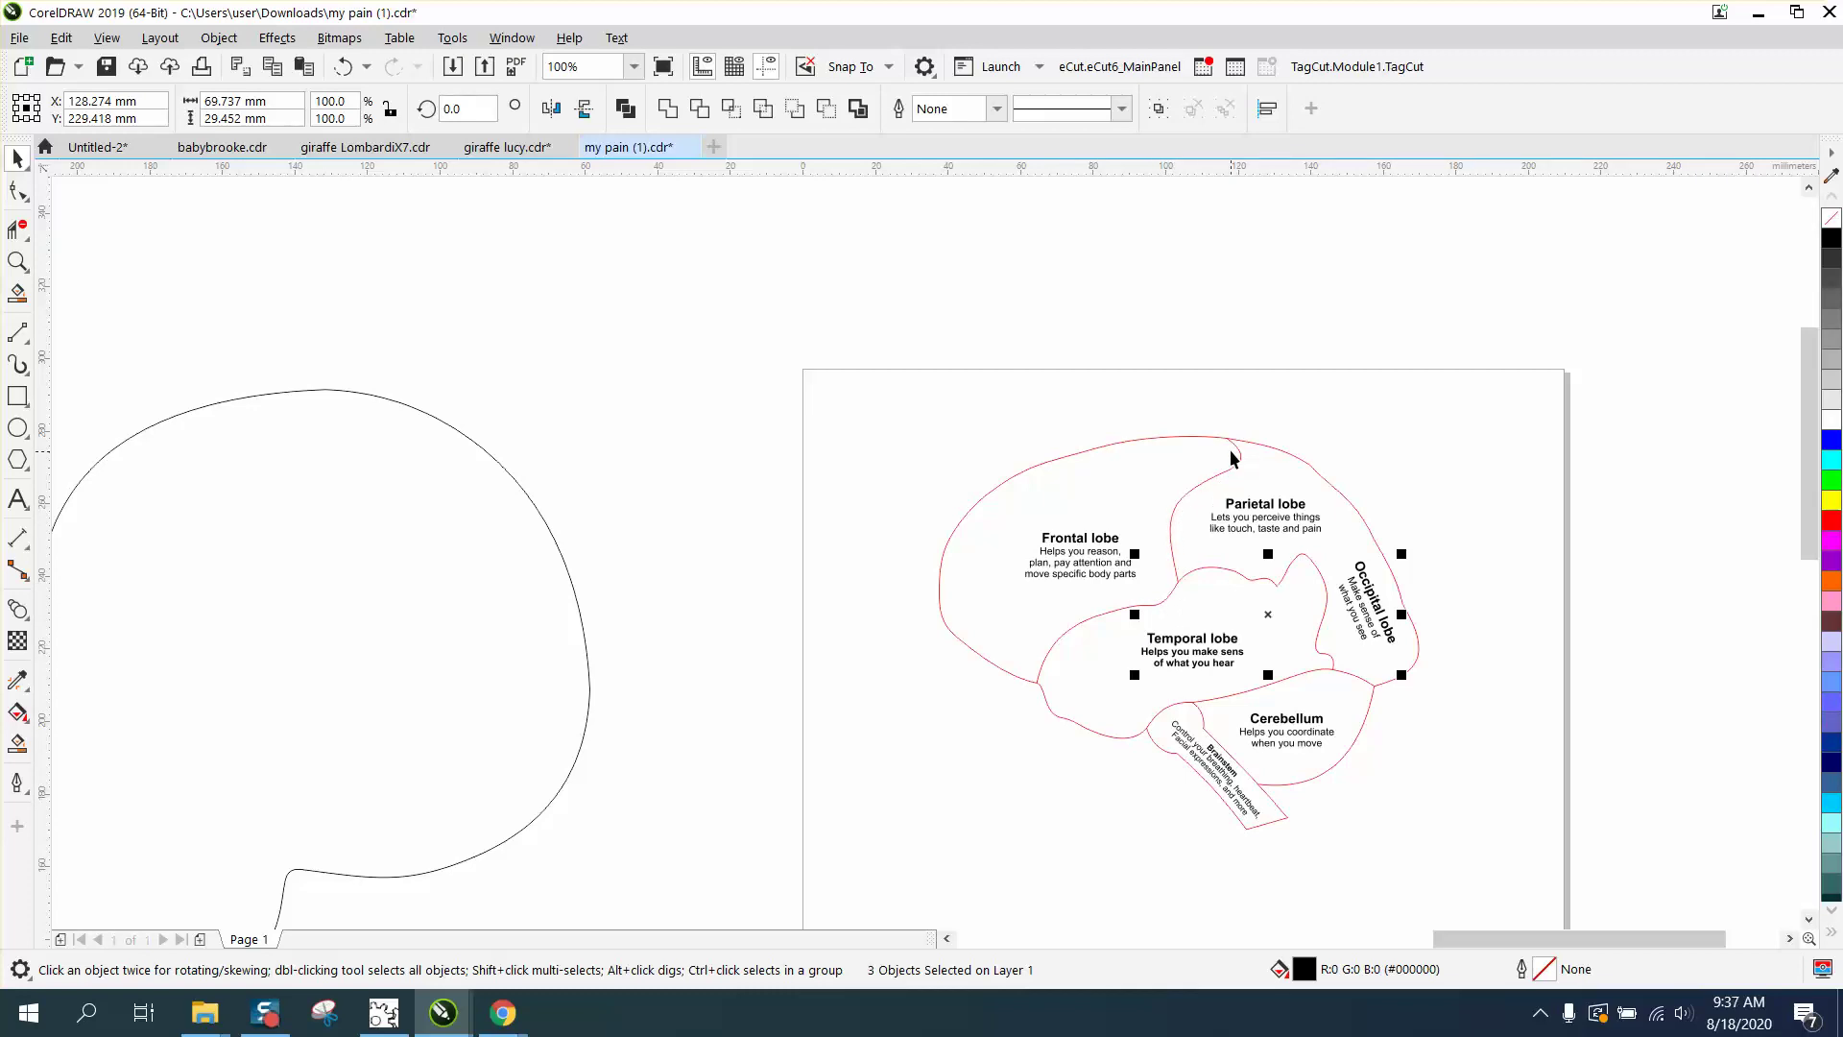
click(1192, 489)
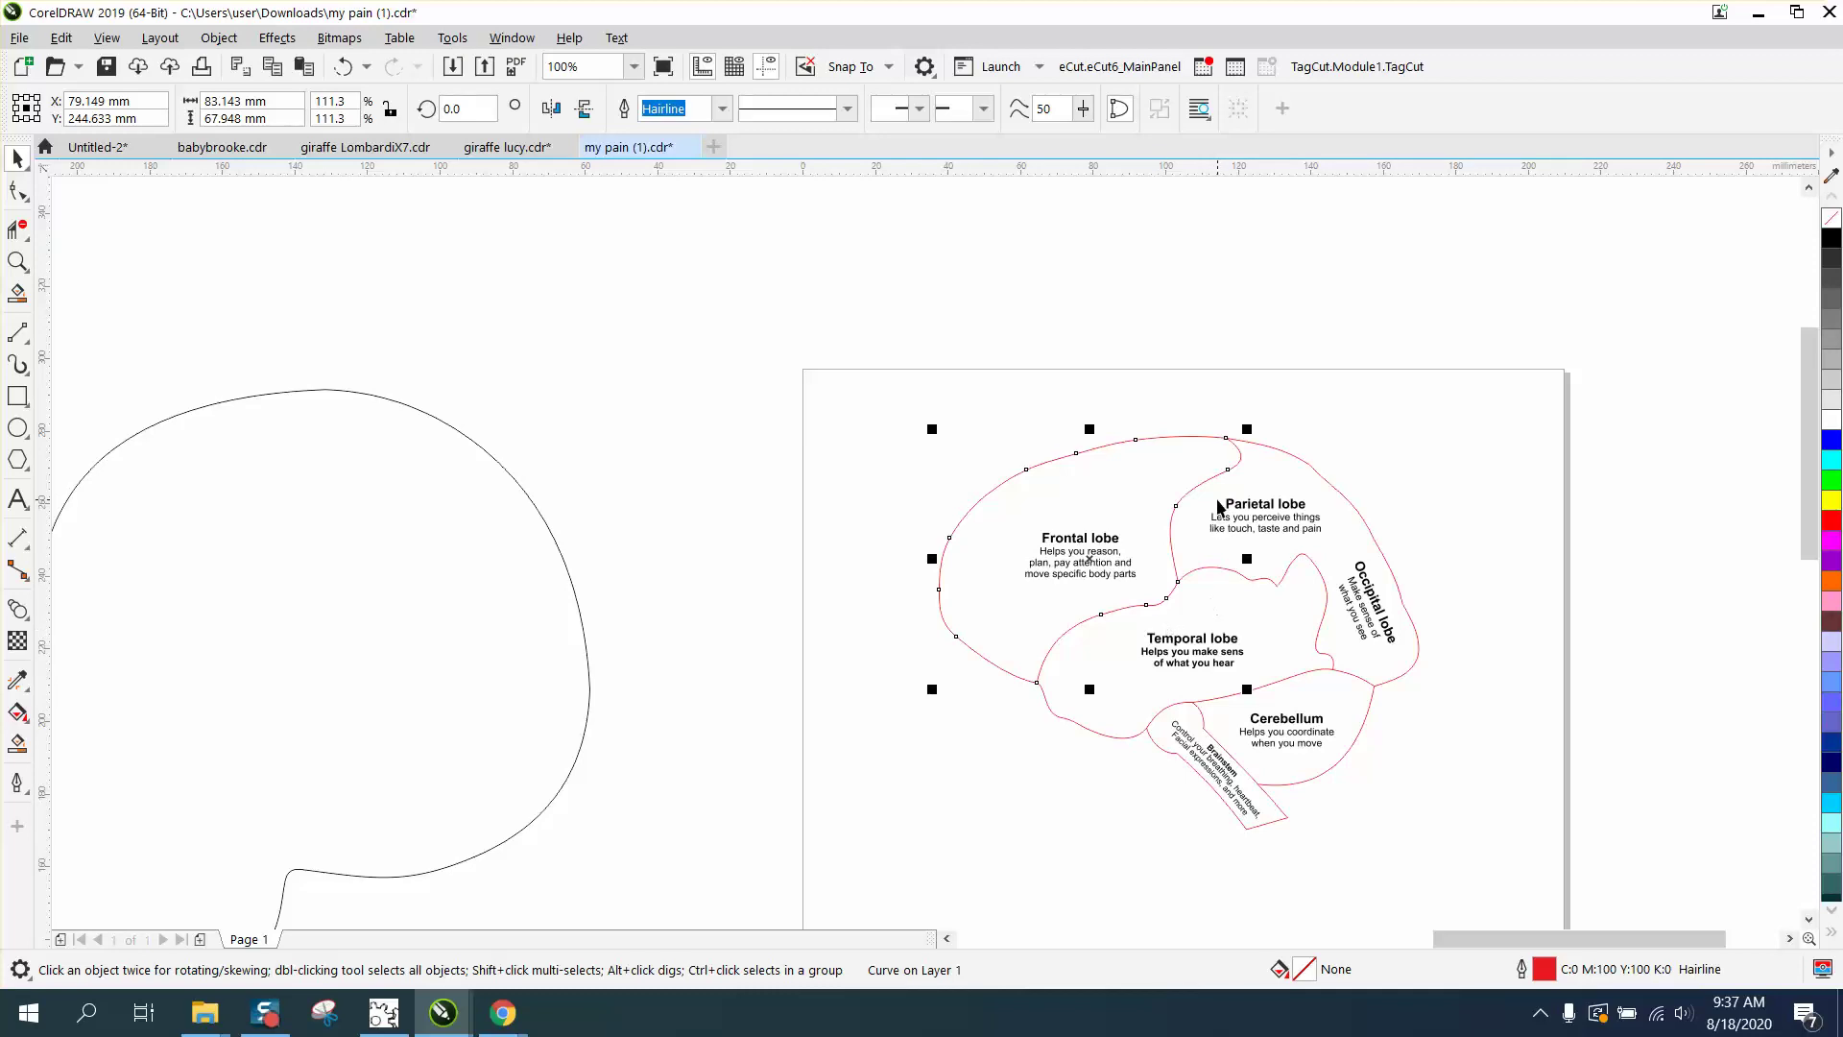
Nudge the 15-piece brain diagram left, and nudge the head outline back onto the page
drag(834, 344, 1028, 615)
drag(1468, 851, 1484, 866)
key(Left)
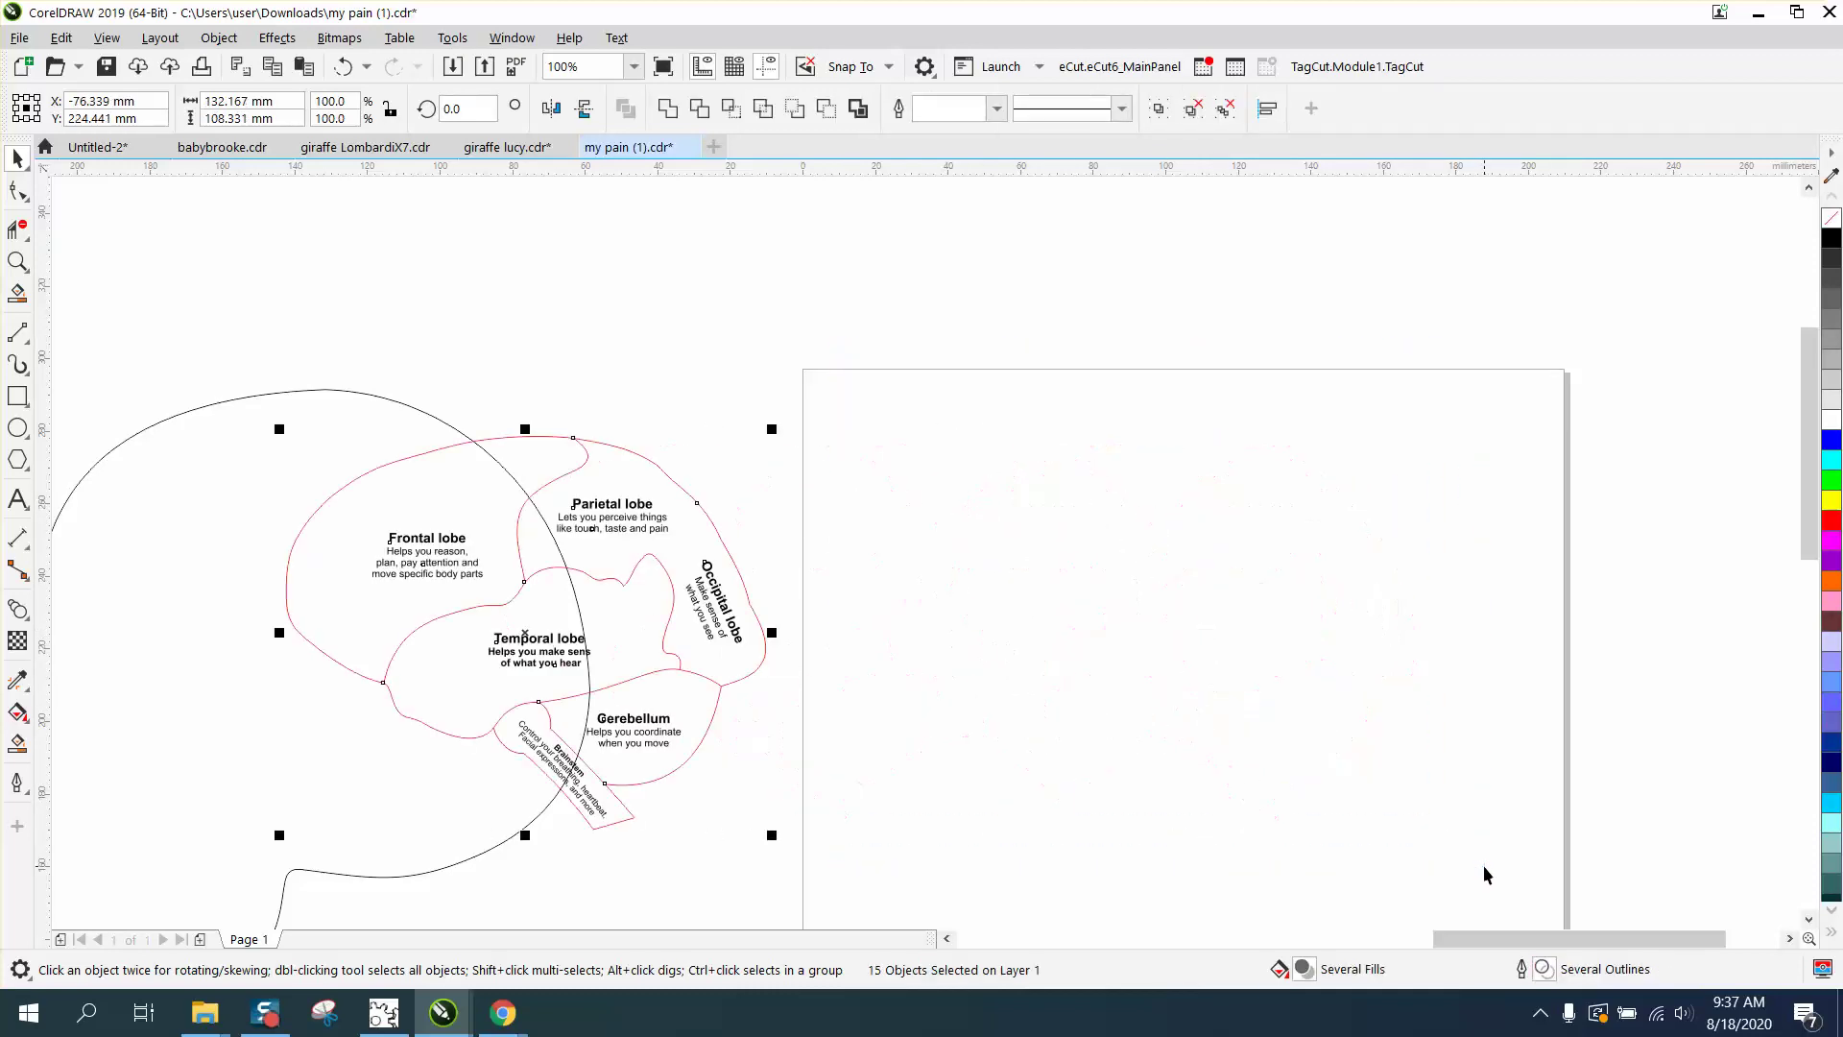
click(576, 593)
key(Right)
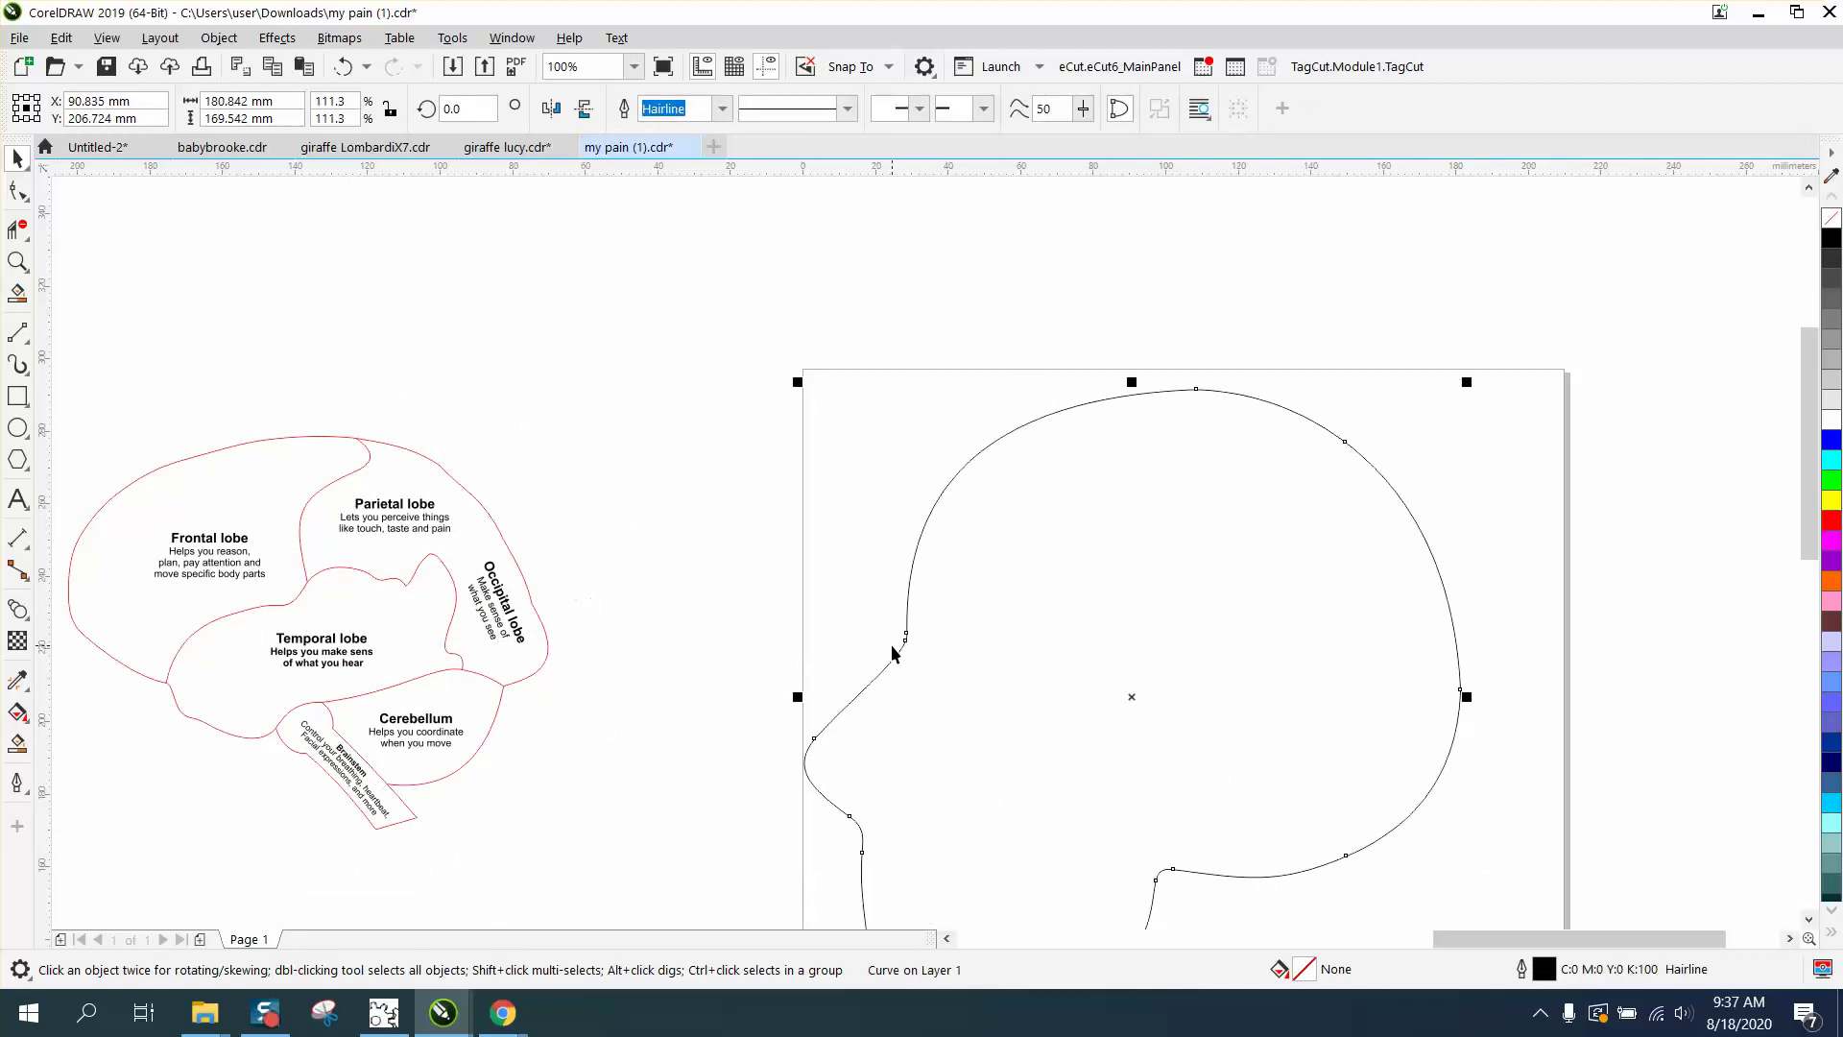
Drag the brain diagram inside the head outline and zoom in on the finished head
scroll(898, 641, down, 1)
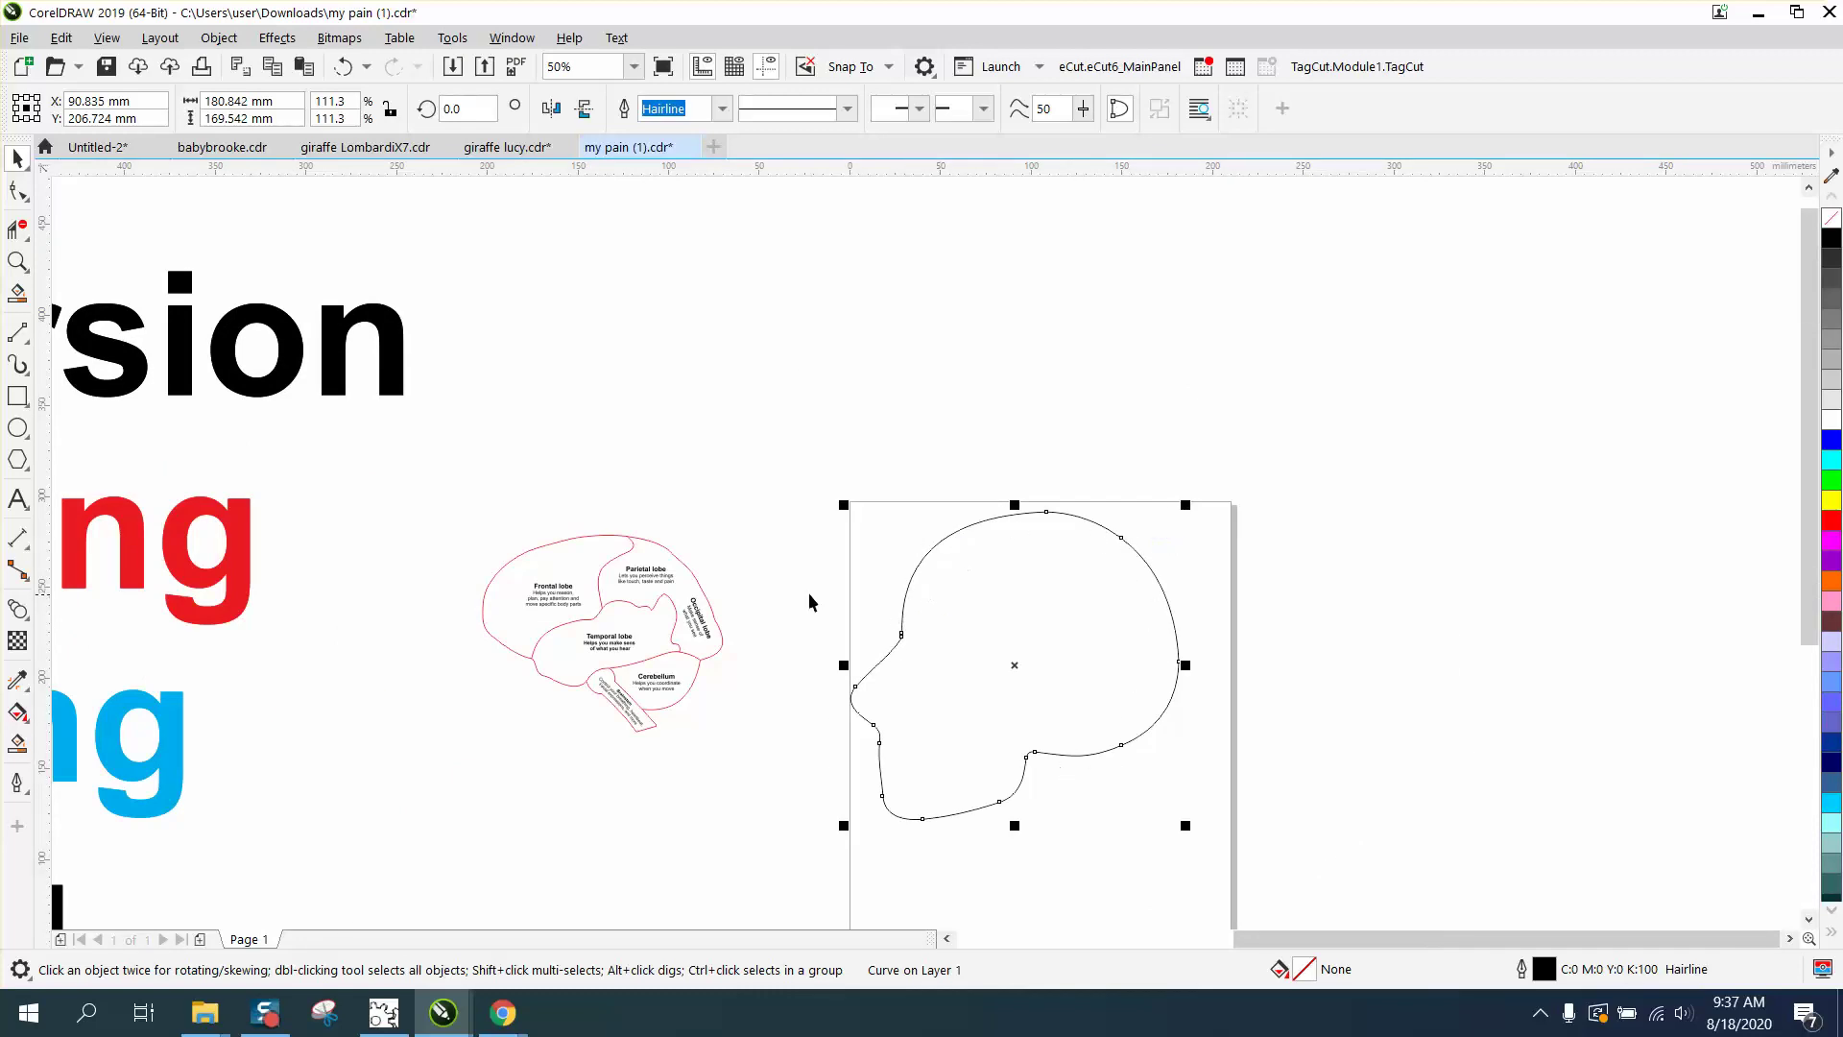
drag(443, 493, 794, 773)
drag(596, 652, 917, 648)
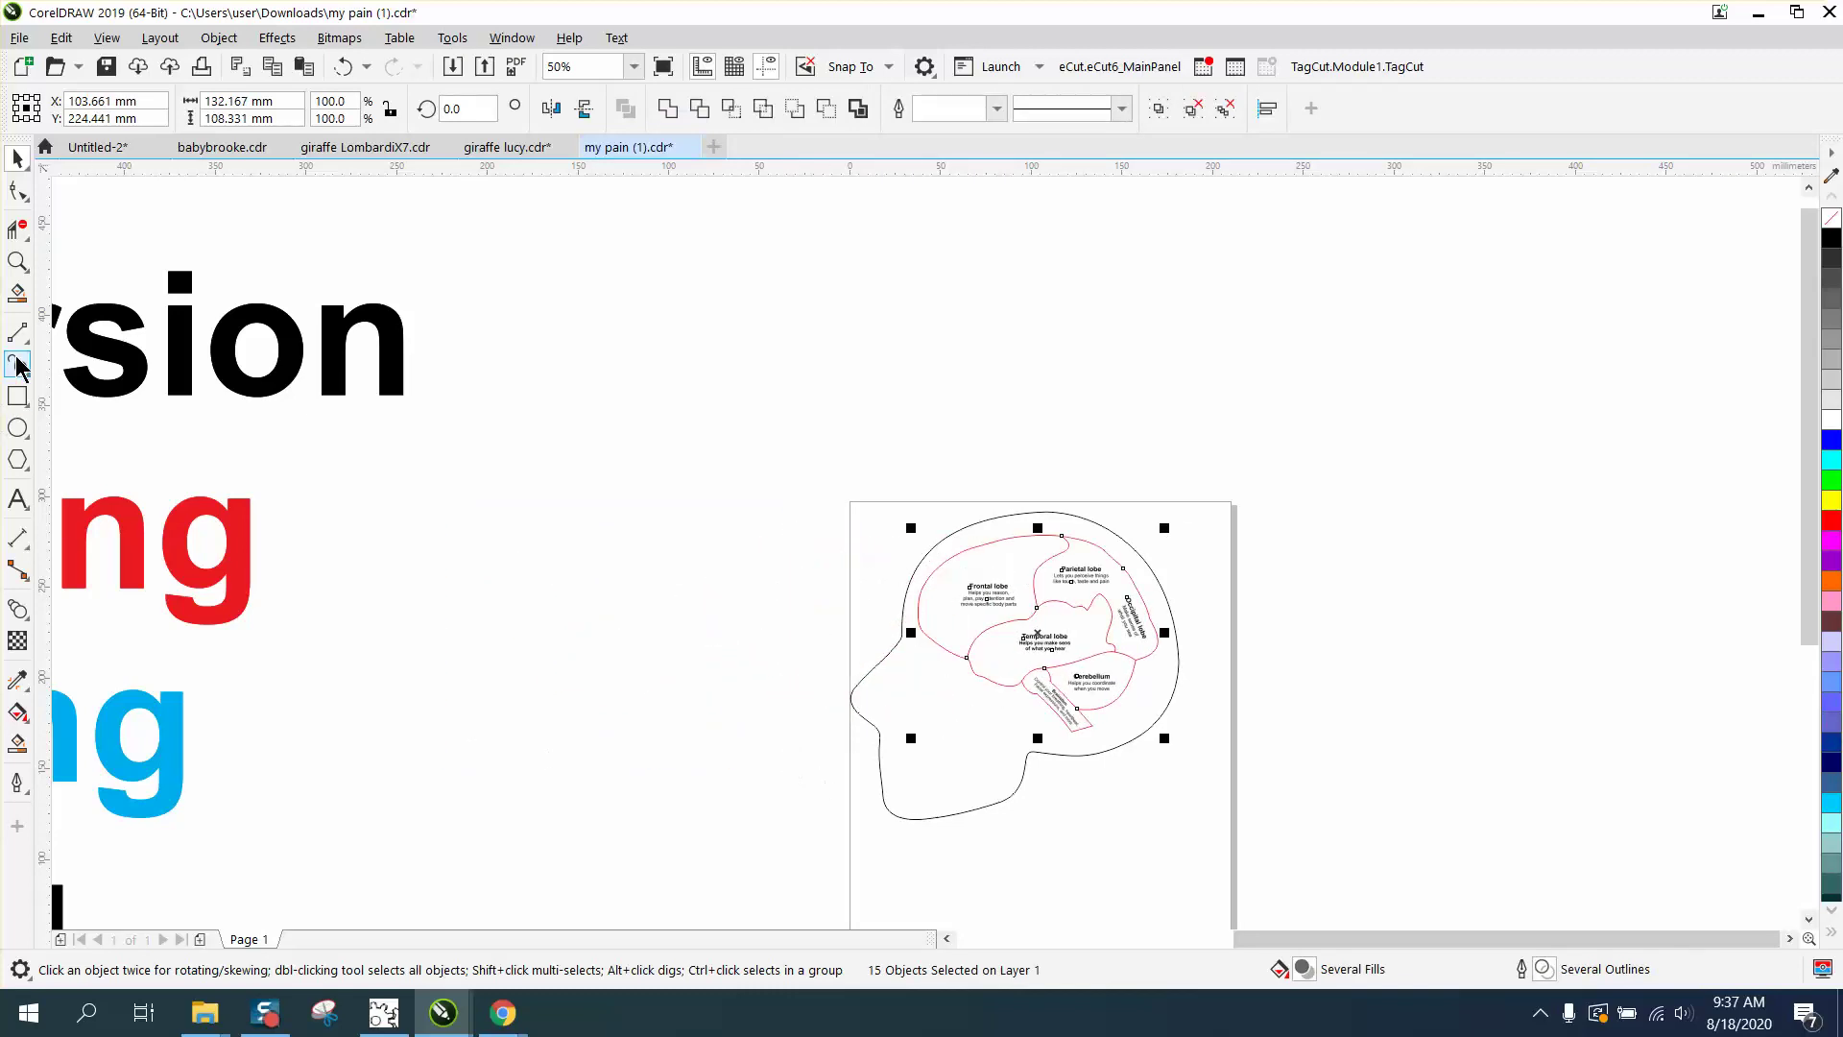
click(18, 265)
drag(864, 498, 1339, 869)
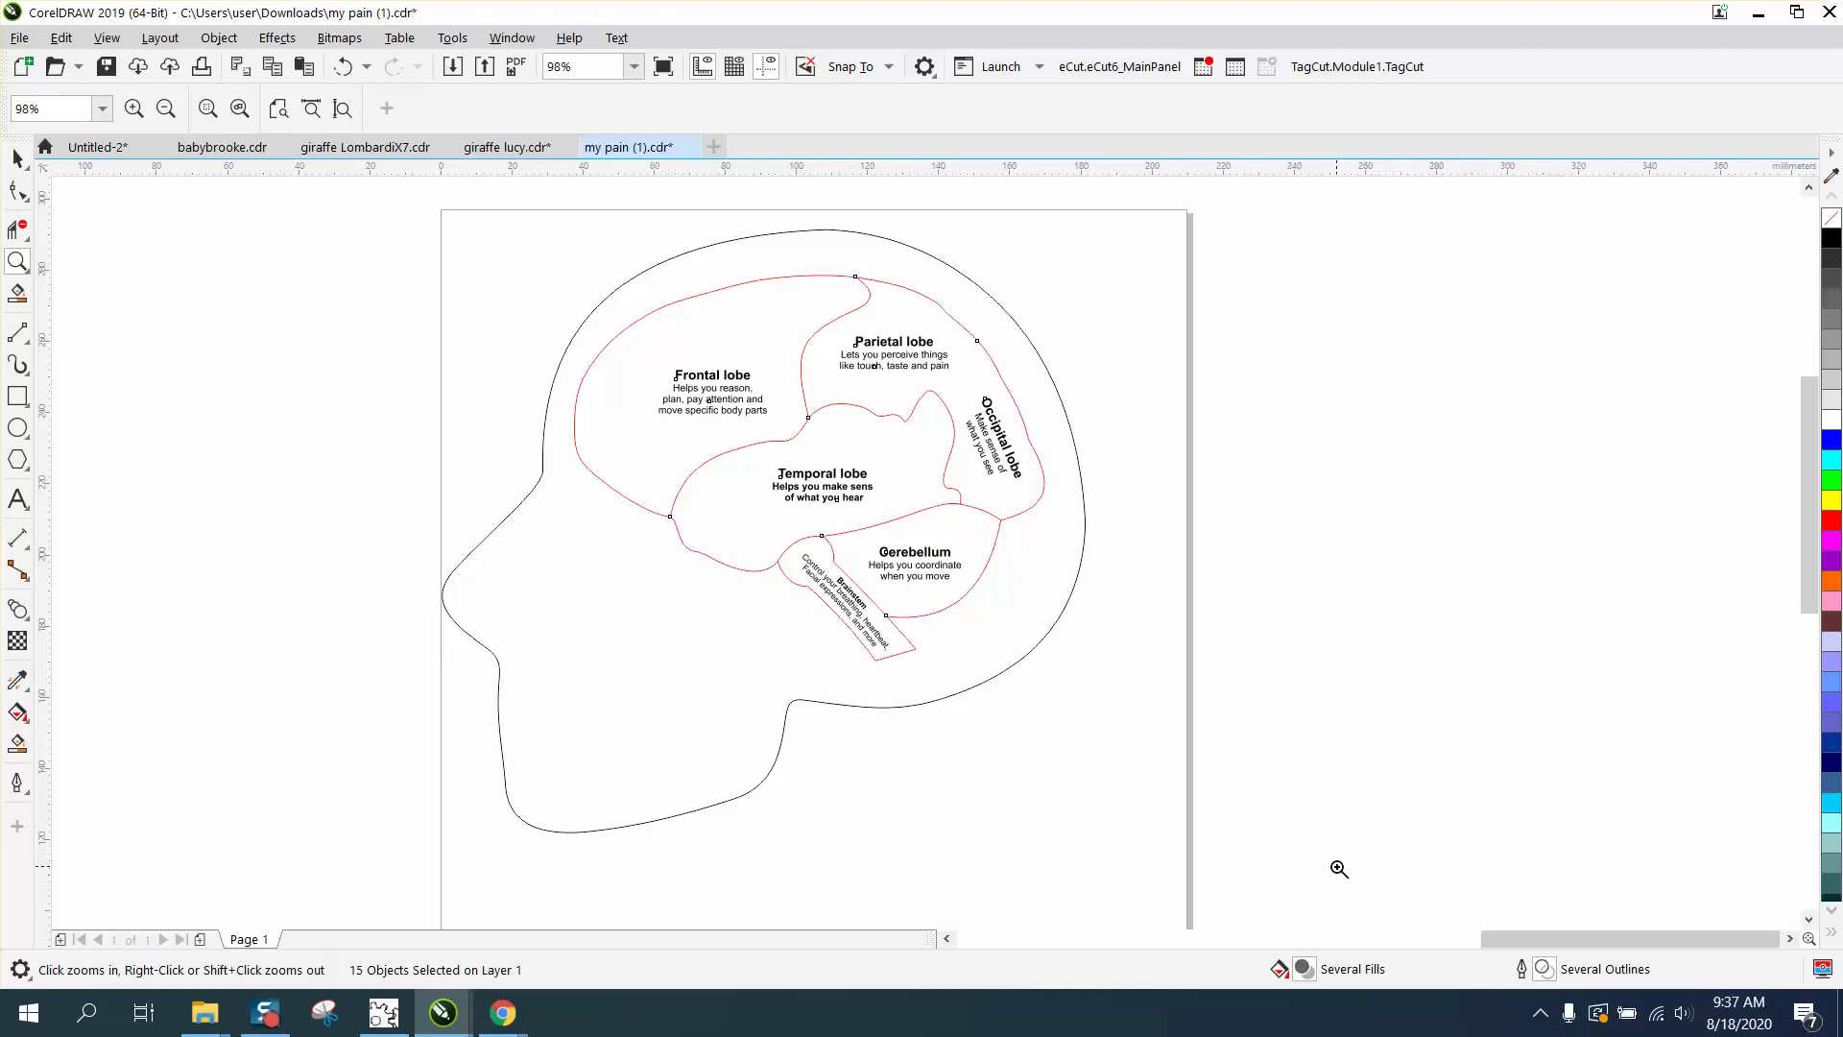